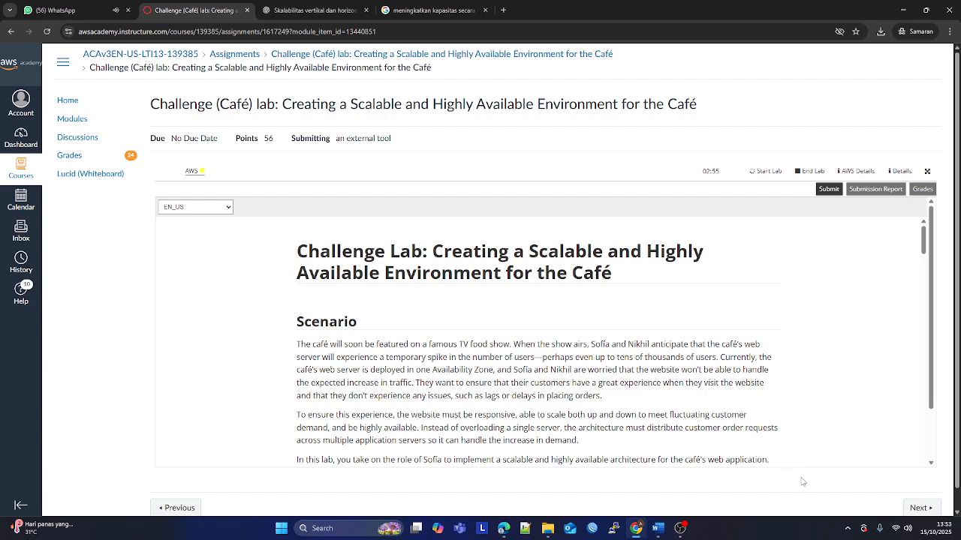
{"action": "left_click", "coordinate": [900, 529]}
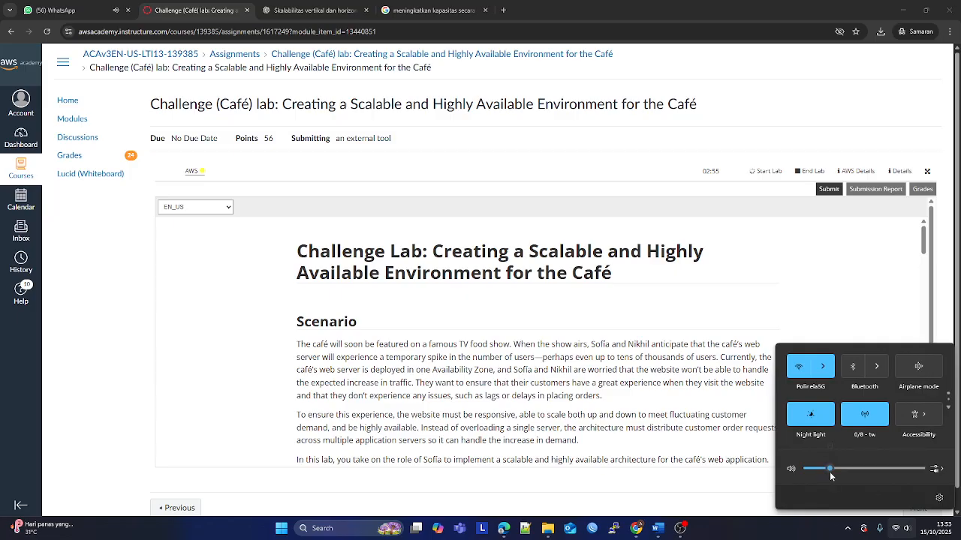
{"action": "left_click", "coordinate": [625, 373]}
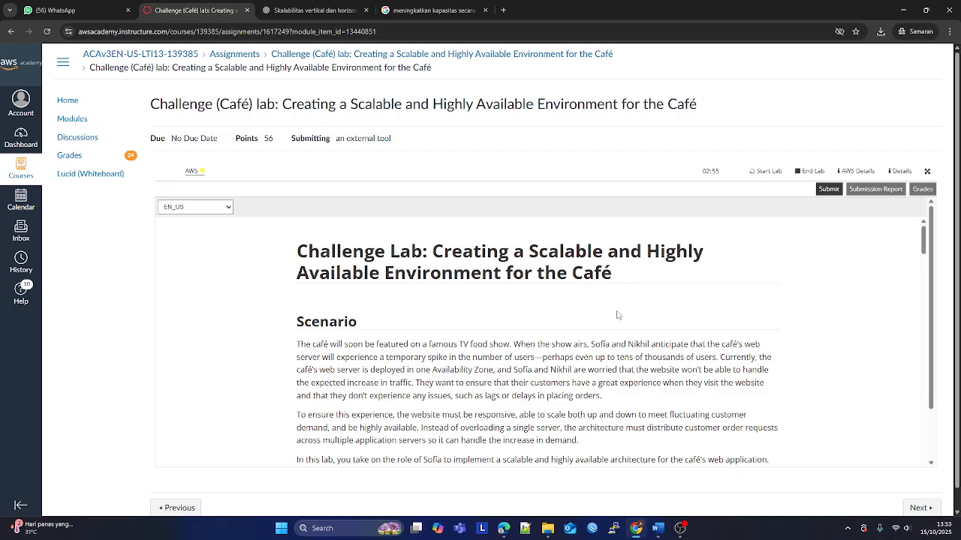
- Read the scenario, overview and objectives in the Café challenge lab instructions
{"action": "scroll", "coordinate": [616, 313], "scroll_direction": "down", "scroll_amount": 2}
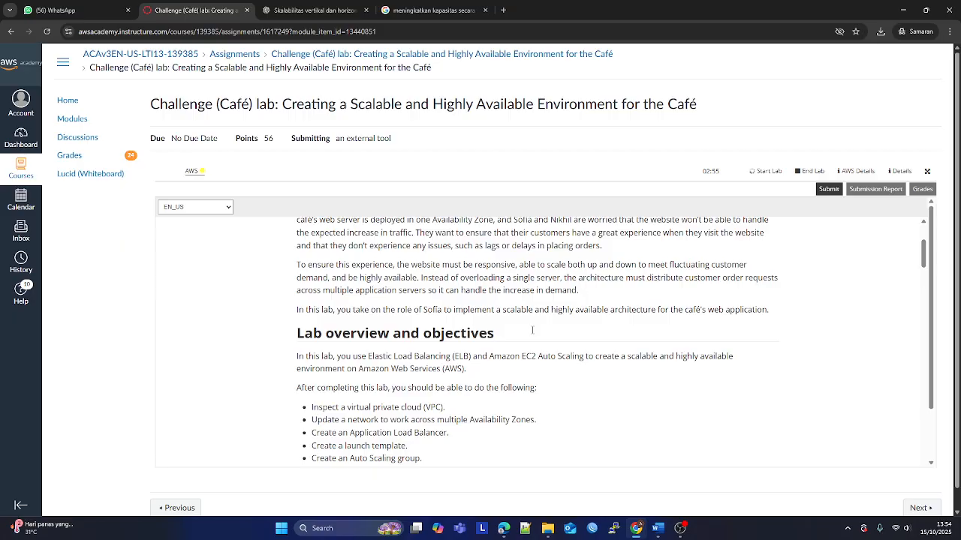
{"action": "scroll", "coordinate": [516, 325], "scroll_direction": "down", "scroll_amount": 1}
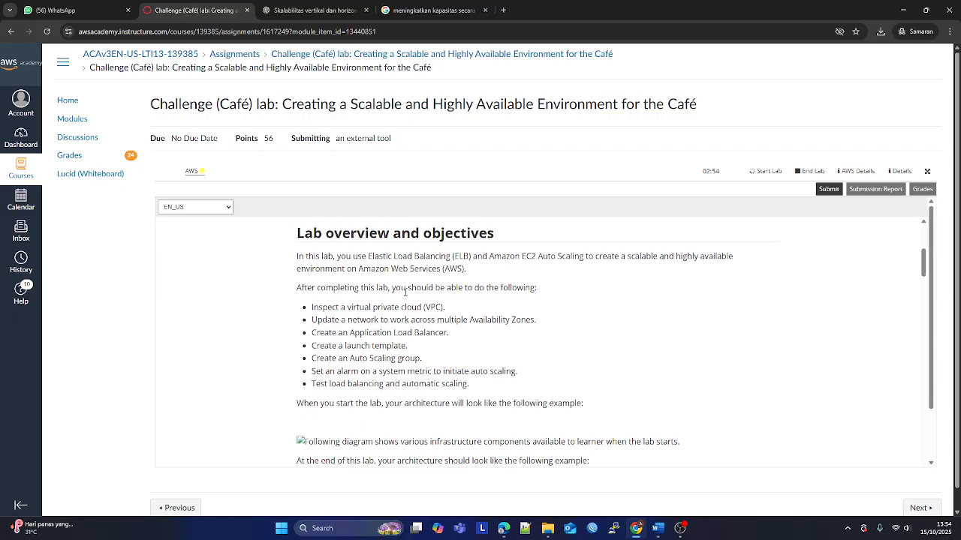
{"action": "scroll", "coordinate": [571, 299], "scroll_direction": "up", "scroll_amount": 3}
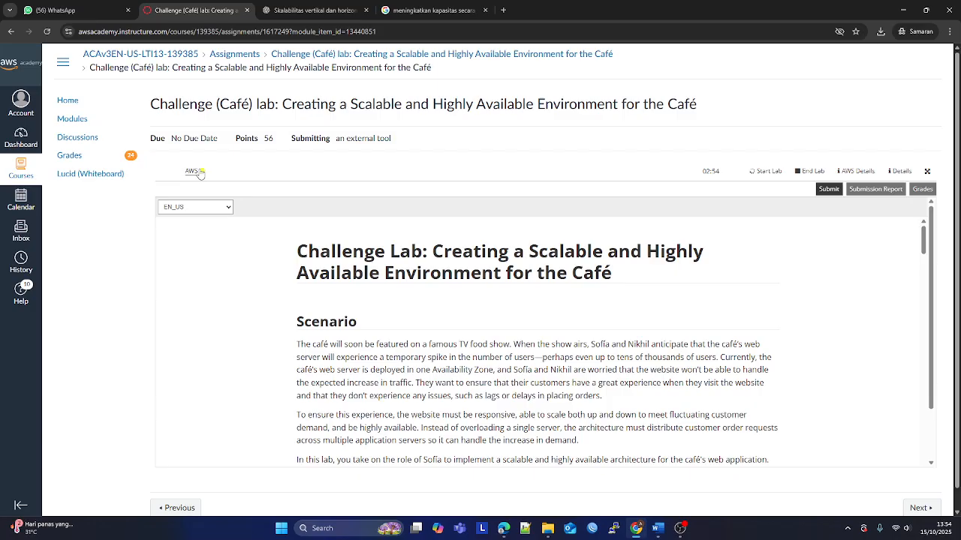
- Reload the lab page and open the AWS Management Console for the running lab
{"action": "key", "text": "F5"}
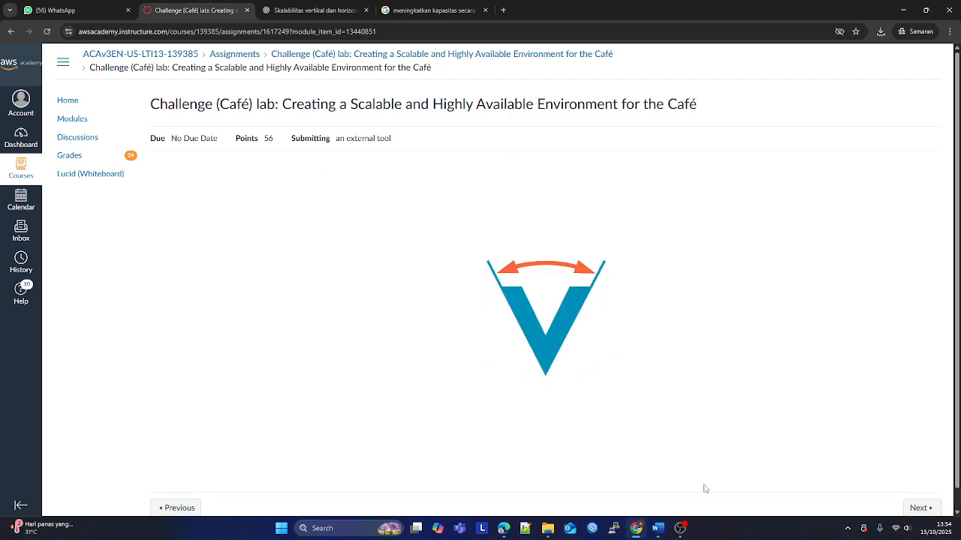
{"action": "left_click", "coordinate": [684, 528]}
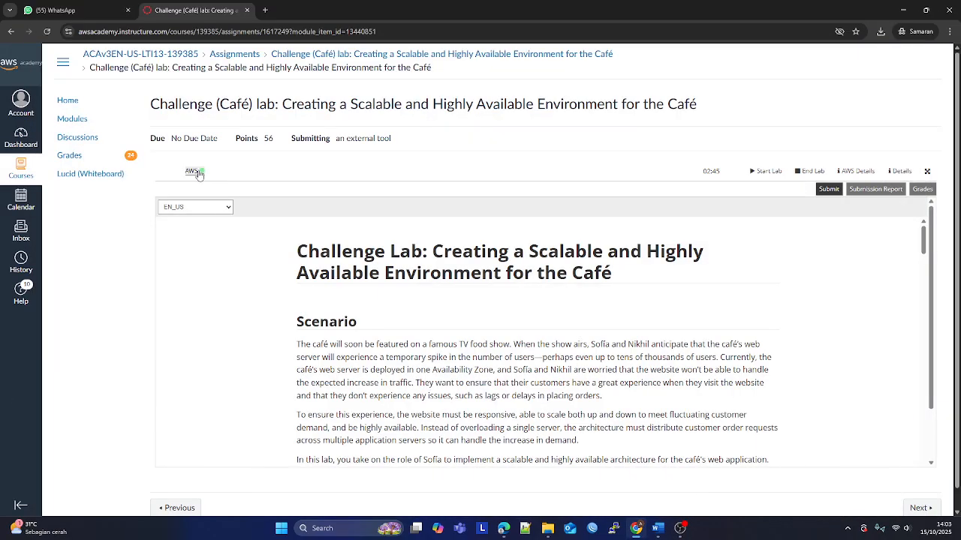
{"action": "left_click", "coordinate": [194, 172]}
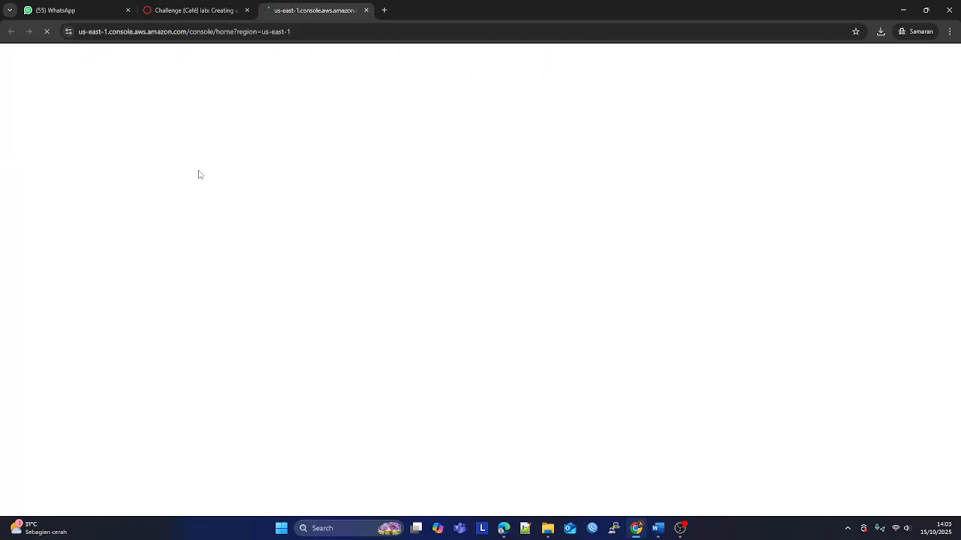
- Return to the lab instructions and read through to Task 1, Inspecting your environment, and its questions section
{"action": "left_click", "coordinate": [190, 9]}
{"action": "scroll", "coordinate": [405, 330], "scroll_direction": "down", "scroll_amount": 5}
{"action": "scroll", "coordinate": [422, 348], "scroll_direction": "down", "scroll_amount": 15}
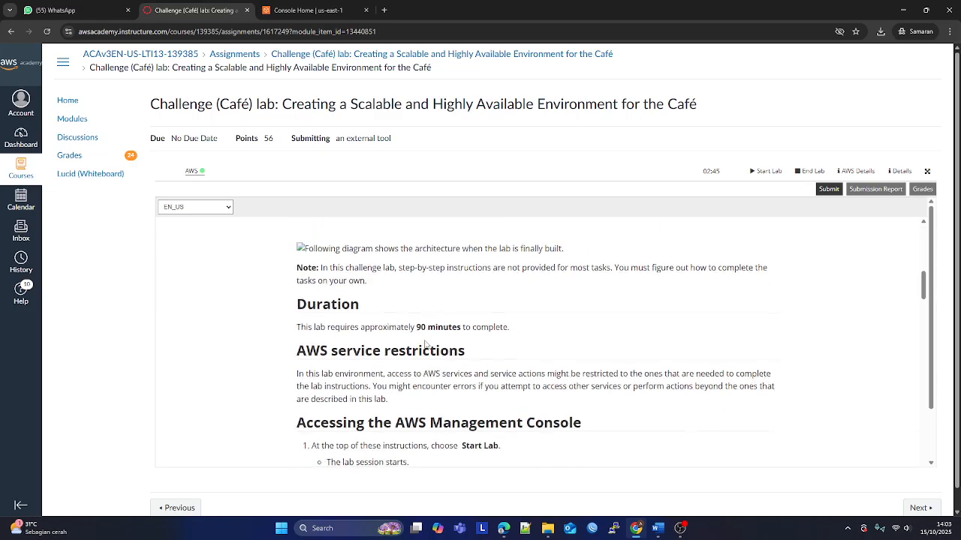
{"action": "scroll", "coordinate": [455, 336], "scroll_direction": "up", "scroll_amount": 1}
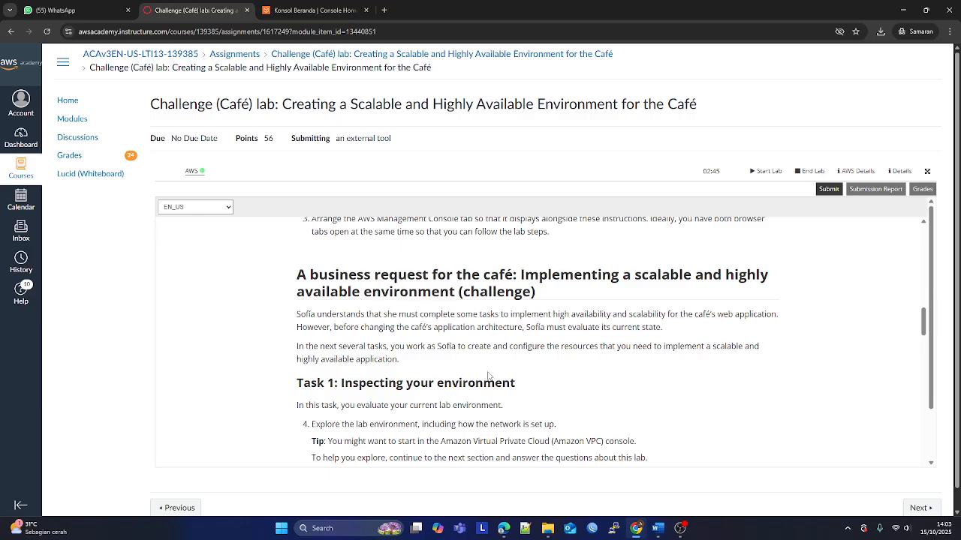
{"action": "scroll", "coordinate": [489, 375], "scroll_direction": "down", "scroll_amount": 3}
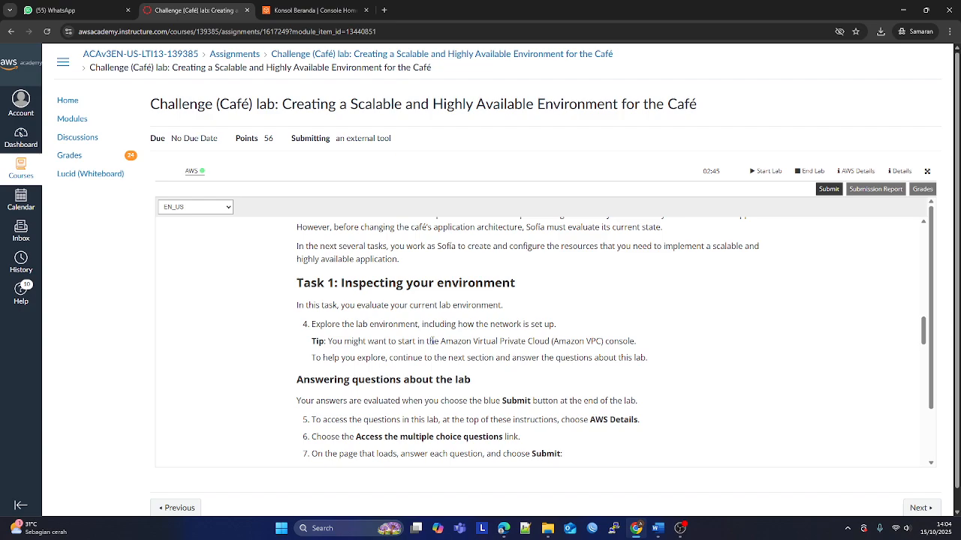
{"action": "scroll", "coordinate": [433, 342], "scroll_direction": "down", "scroll_amount": 1}
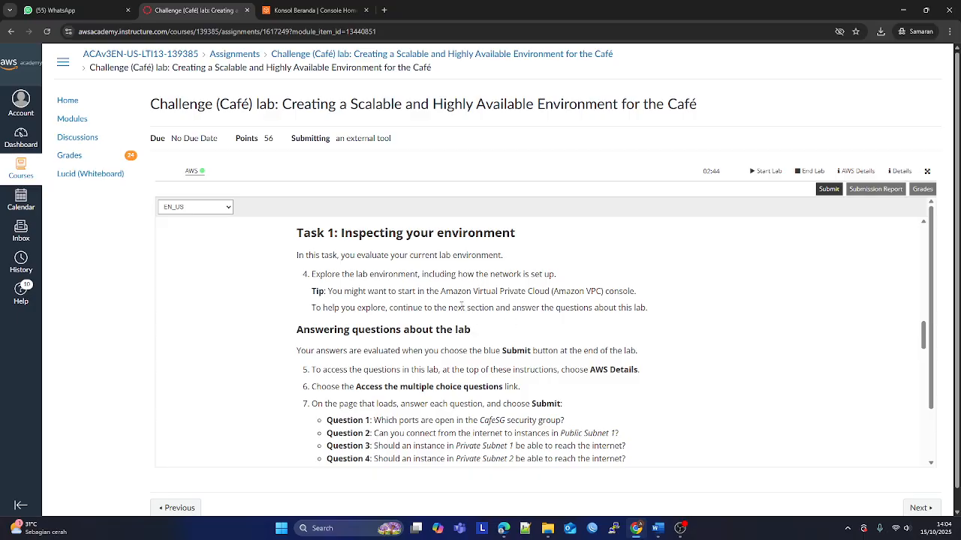
- Switch to the AWS console, search for the vpc service and open VPC
{"action": "left_click", "coordinate": [310, 10]}
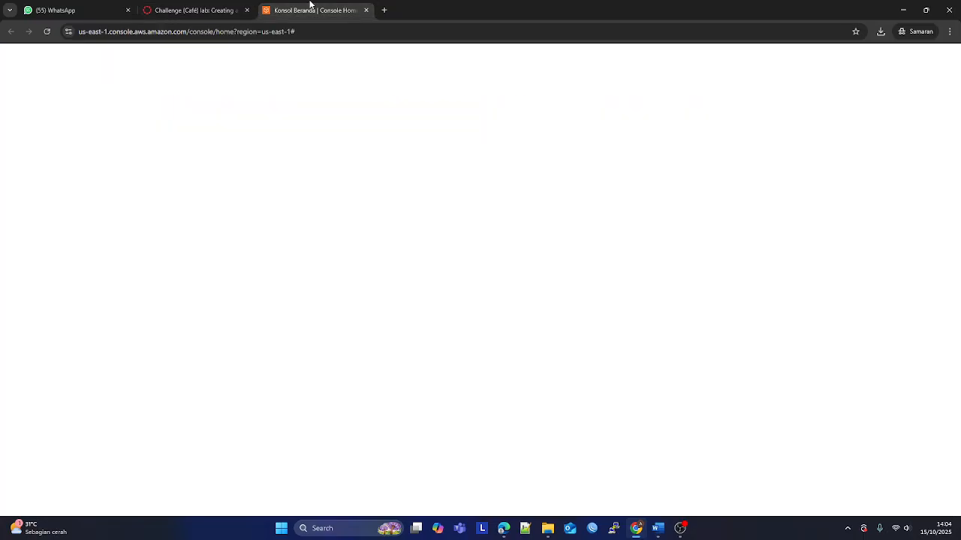
{"action": "left_click", "coordinate": [194, 57]}
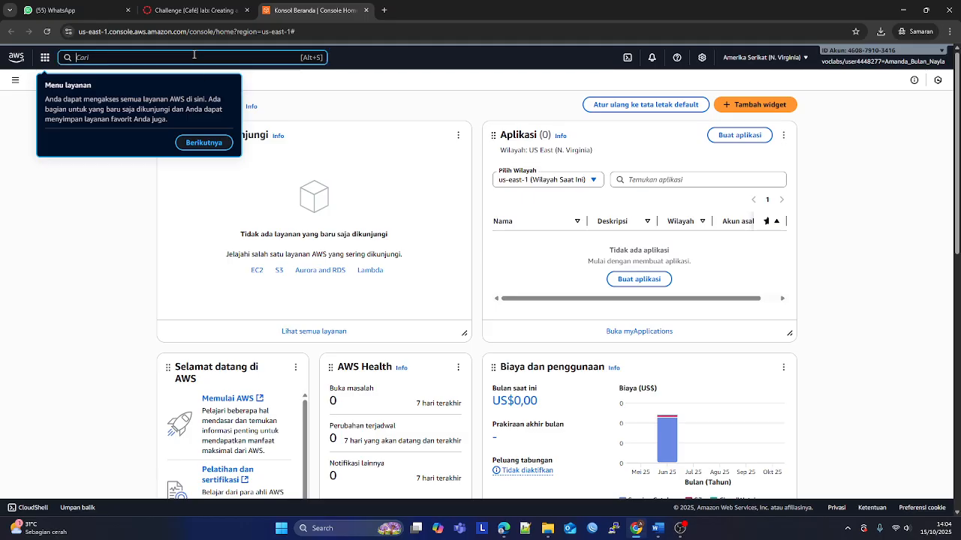
{"action": "type", "text": "vpc"}
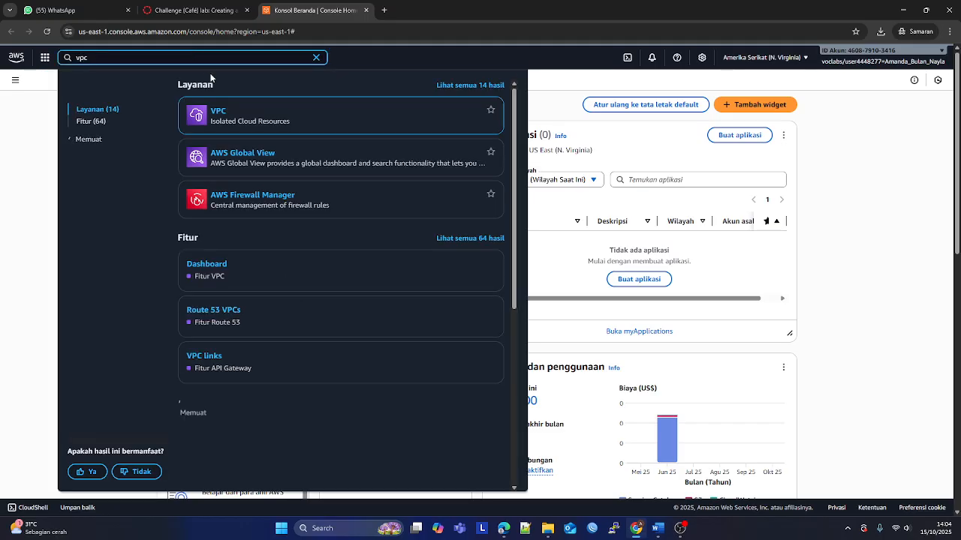
{"action": "left_click", "coordinate": [212, 114]}
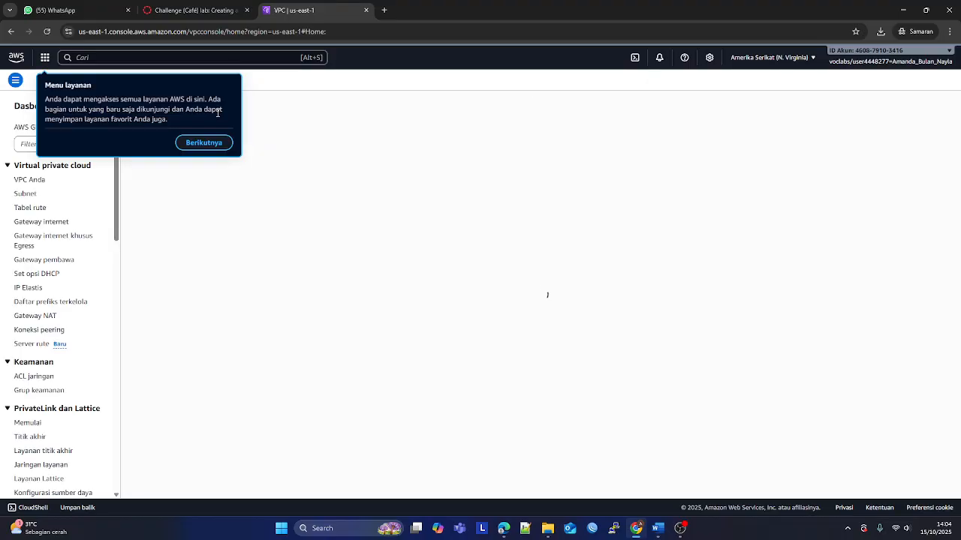
- Dismiss the introductory tips about the service menu, unified search and account colour in the VPC console
{"action": "left_click", "coordinate": [200, 153]}
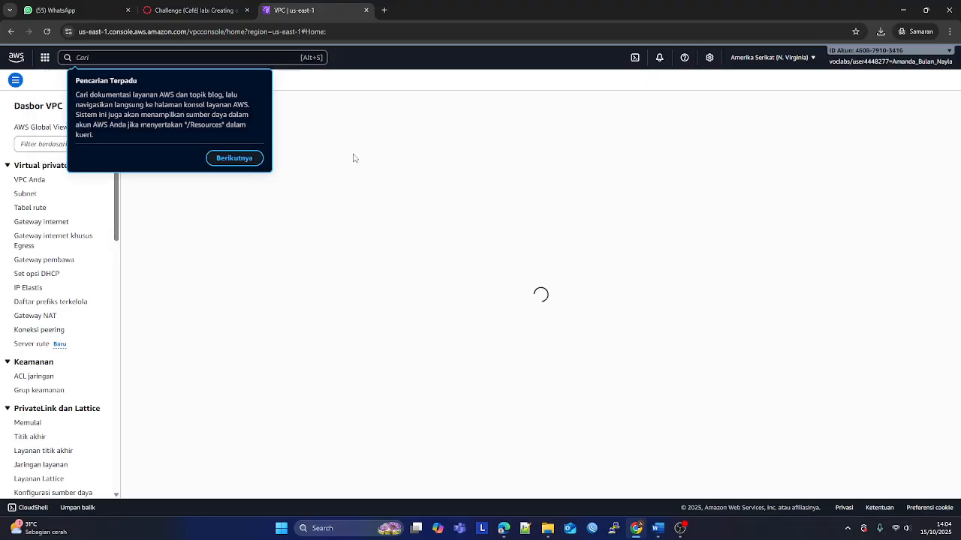
{"action": "left_click", "coordinate": [240, 157]}
{"action": "left_click", "coordinate": [859, 139]}
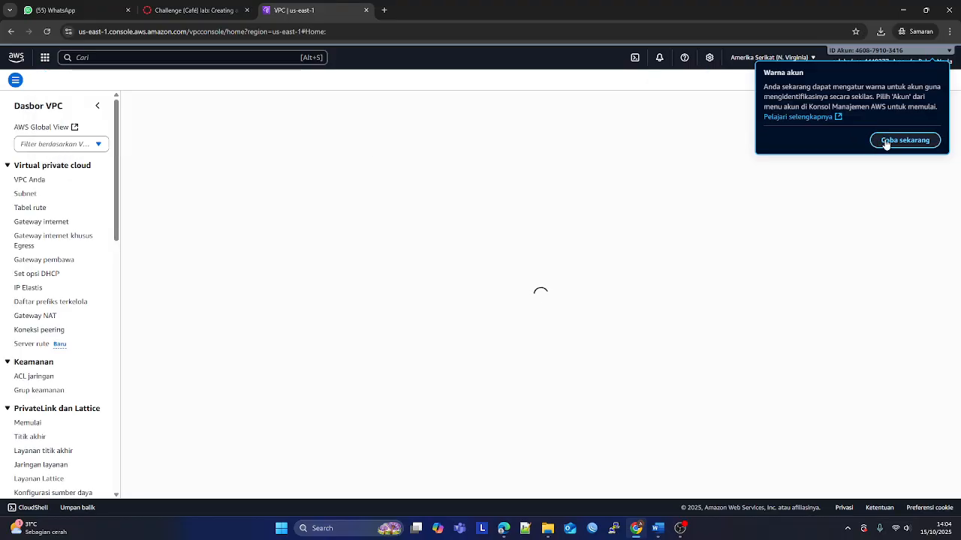
{"action": "left_click", "coordinate": [888, 141]}
{"action": "left_click", "coordinate": [486, 11]}
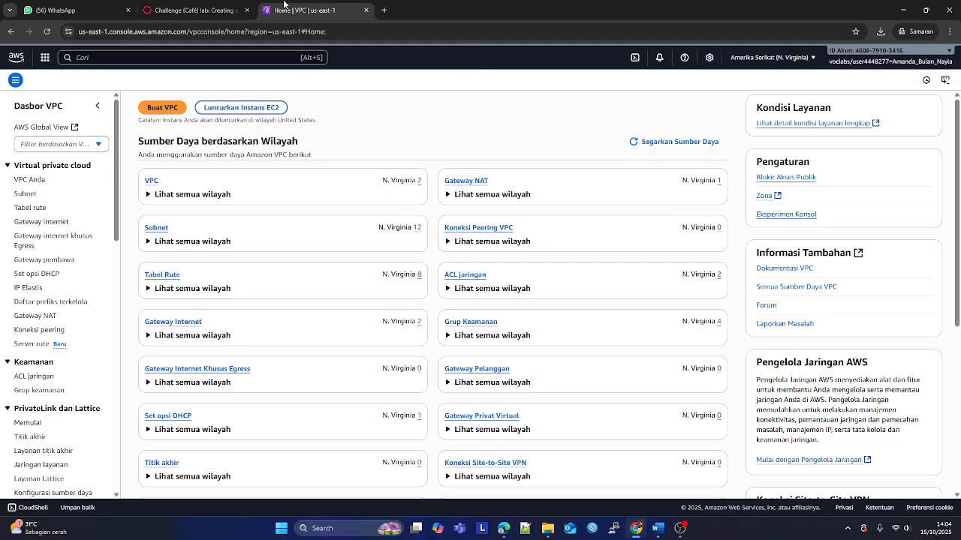
- Return to the lab page, show its AWS Details and open the multiple choice questions page
{"action": "left_click", "coordinate": [191, 11]}
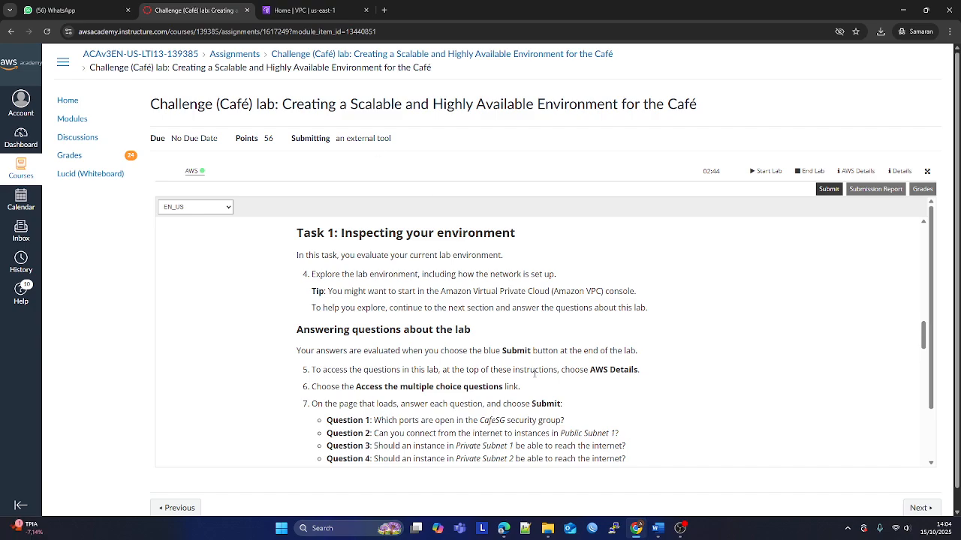
{"action": "scroll", "coordinate": [664, 375], "scroll_direction": "down", "scroll_amount": 1}
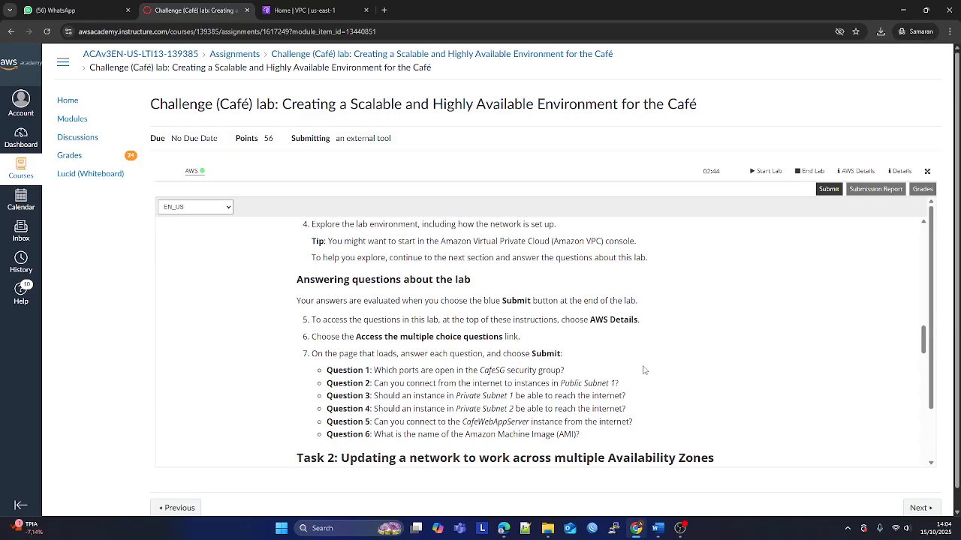
{"action": "left_click", "coordinate": [856, 172]}
{"action": "scroll", "coordinate": [383, 384], "scroll_direction": "down", "scroll_amount": 1}
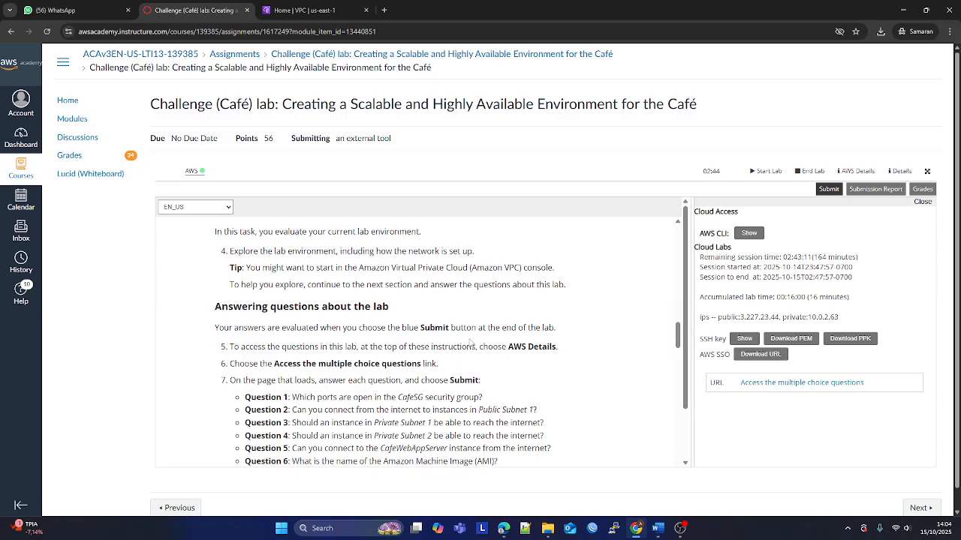
{"action": "left_click", "coordinate": [768, 381]}
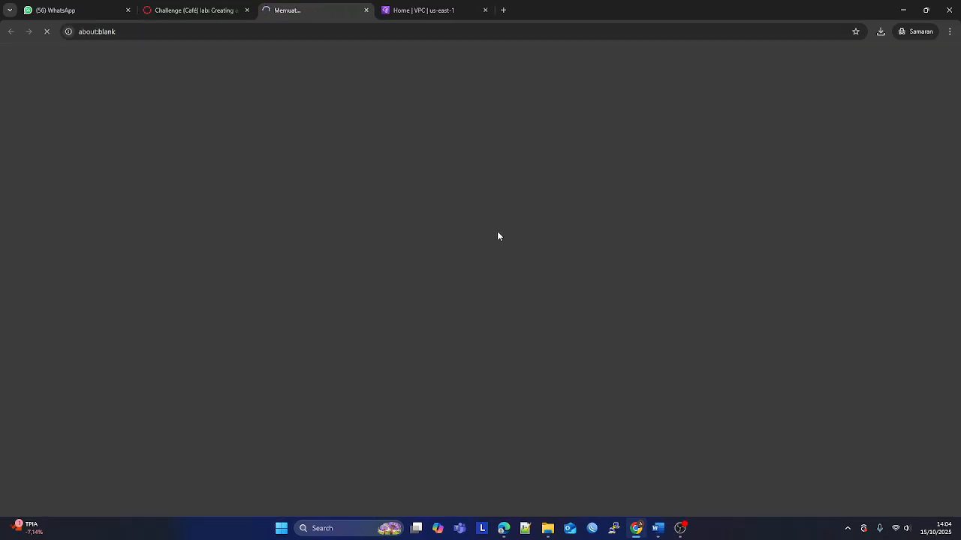
{"action": "left_click", "coordinate": [391, 7]}
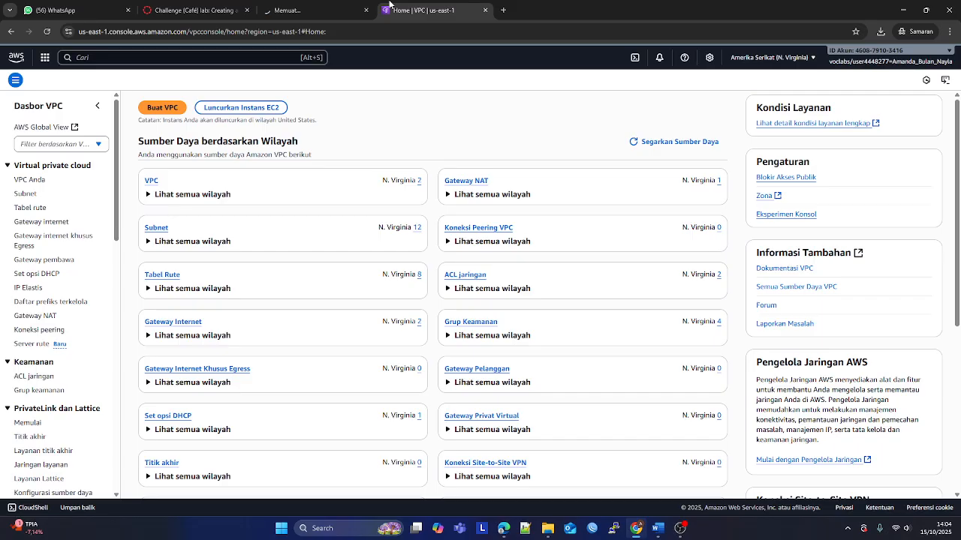
{"action": "left_click", "coordinate": [330, 7]}
{"action": "left_click", "coordinate": [362, 299]}
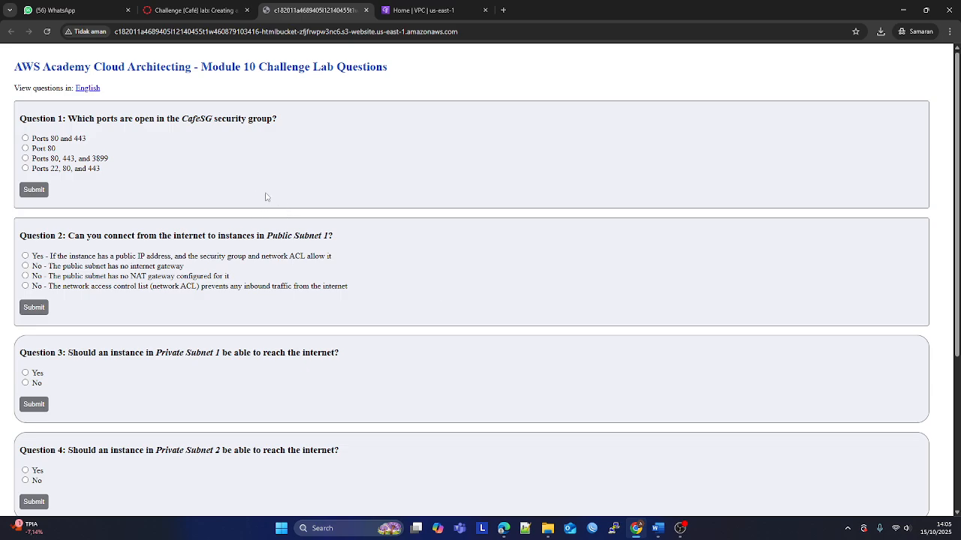
- Open the security groups list in the VPC console and recheck Question 1 on the questions page
{"action": "left_click", "coordinate": [193, 10]}
{"action": "left_click", "coordinate": [307, 6]}
{"action": "left_click", "coordinate": [421, 10]}
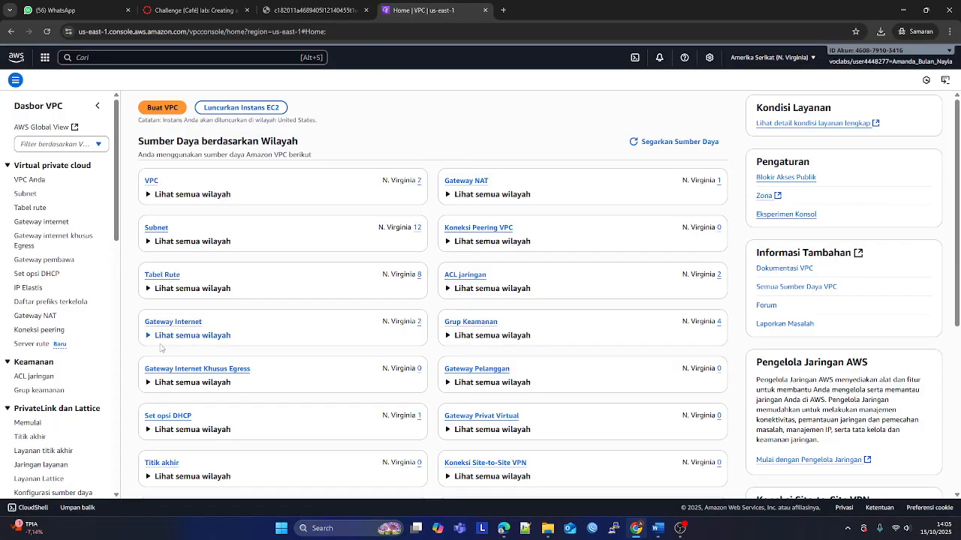
{"action": "scroll", "coordinate": [34, 406], "scroll_direction": "down", "scroll_amount": 2}
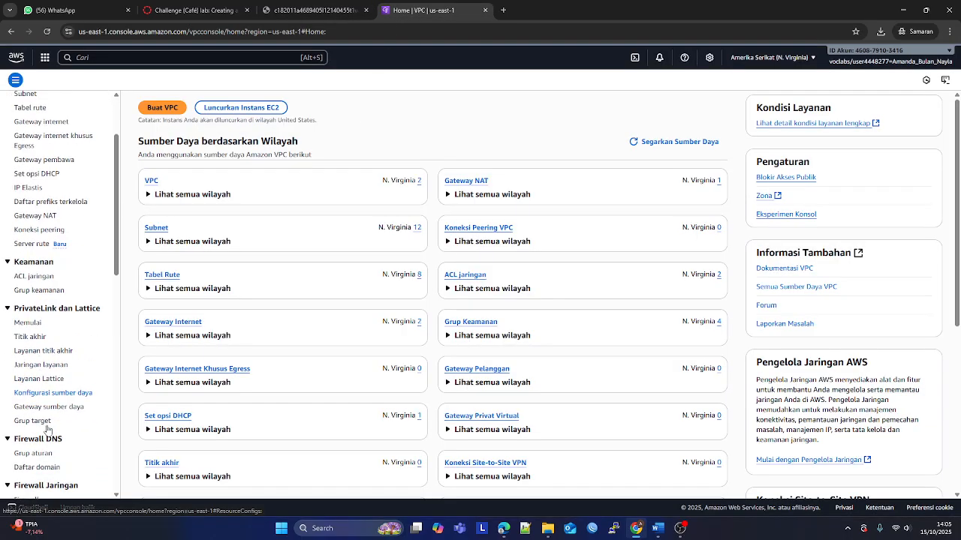
{"action": "left_click", "coordinate": [49, 292]}
{"action": "left_click", "coordinate": [315, 9]}
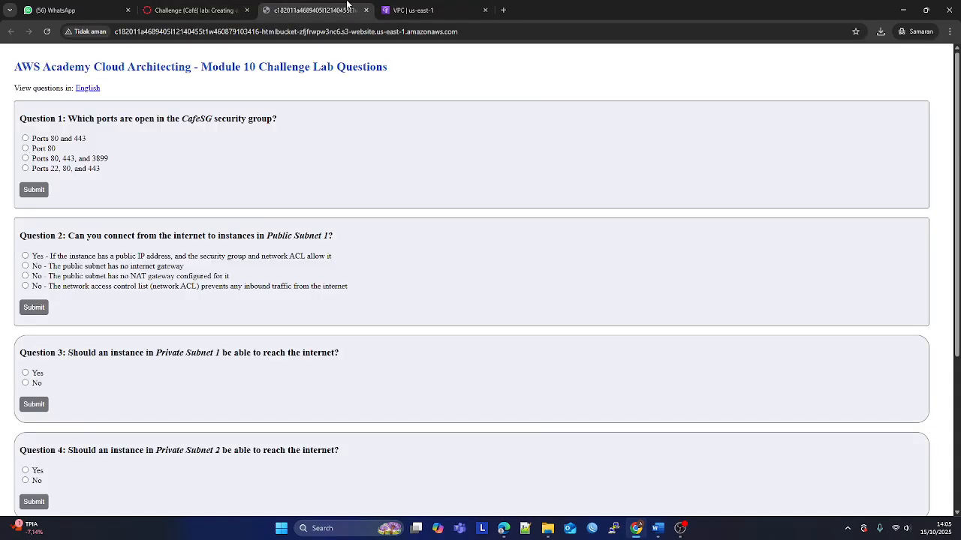
{"action": "left_click", "coordinate": [435, 10]}
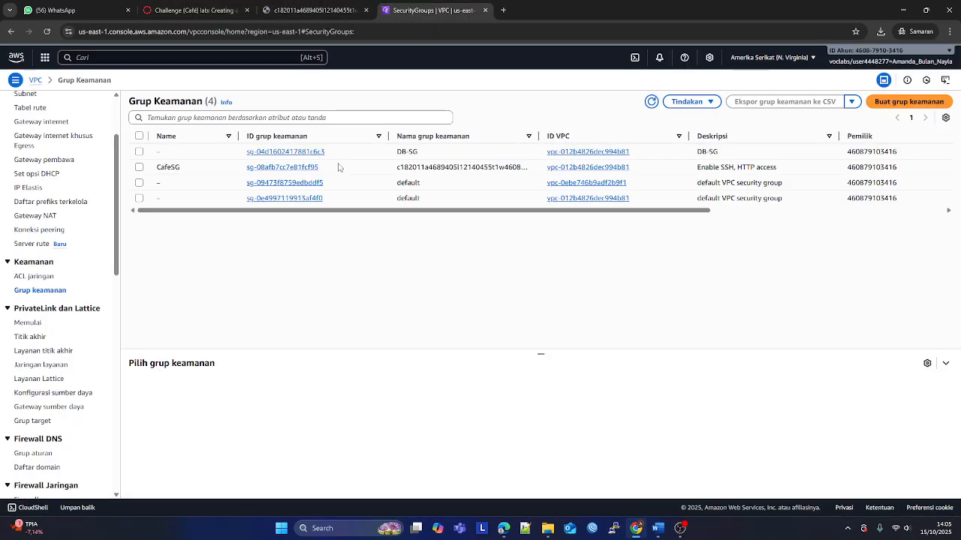
- Select the CafeSG security group, enlarge its details pane and examine the ports in its inbound rules
{"action": "left_click", "coordinate": [139, 169]}
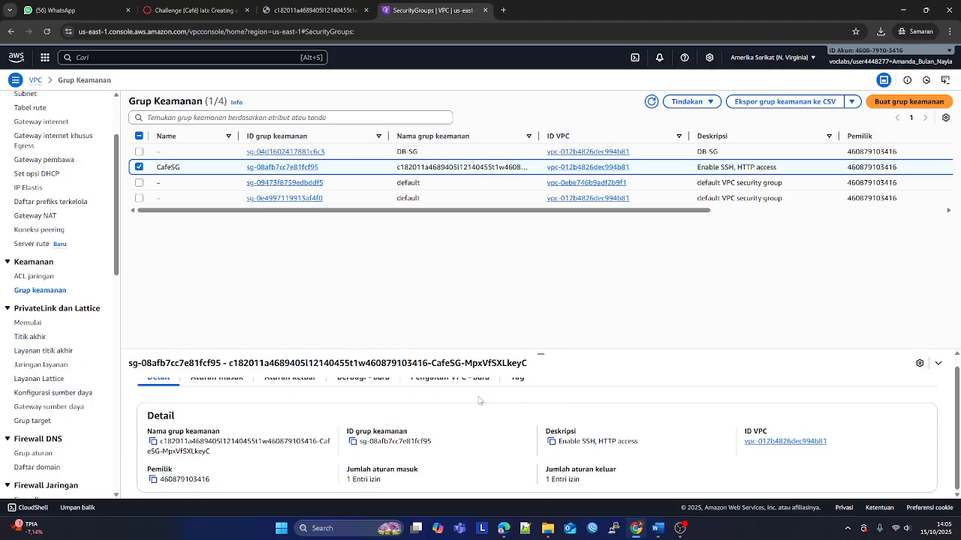
{"action": "left_click_drag", "start_coordinate": [541, 351], "coordinate": [540, 274]}
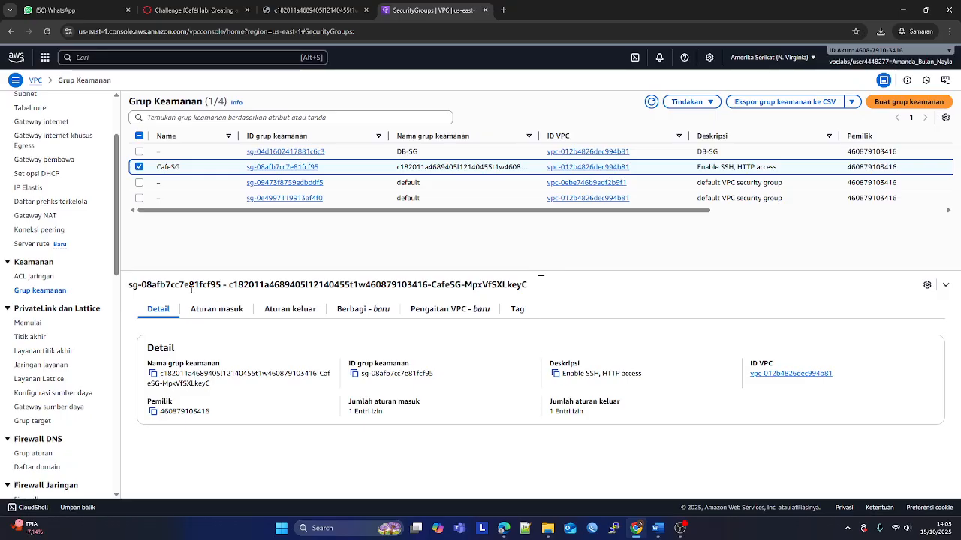
{"action": "left_click", "coordinate": [226, 311]}
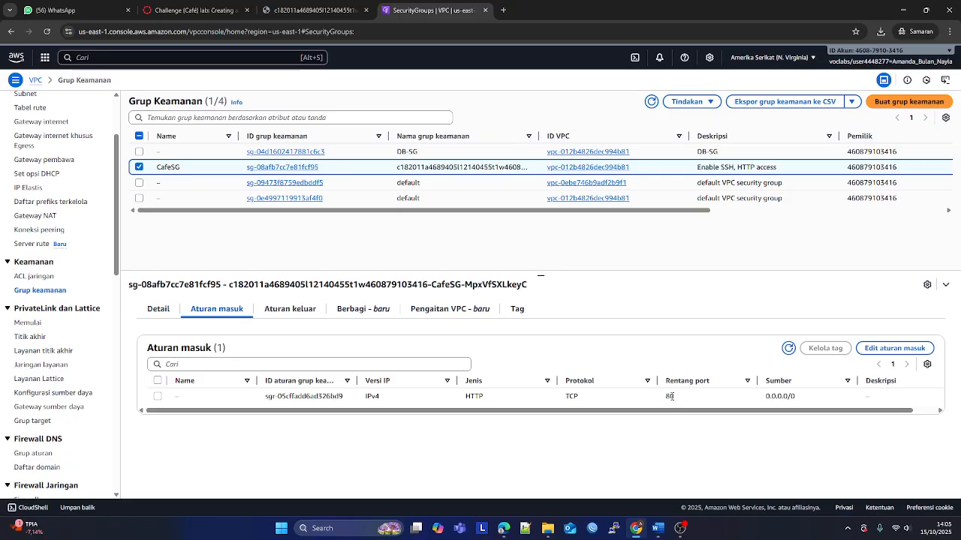
- Submit Port 80 as the answer to Question 1 and return to the question list
{"action": "left_click", "coordinate": [342, 7]}
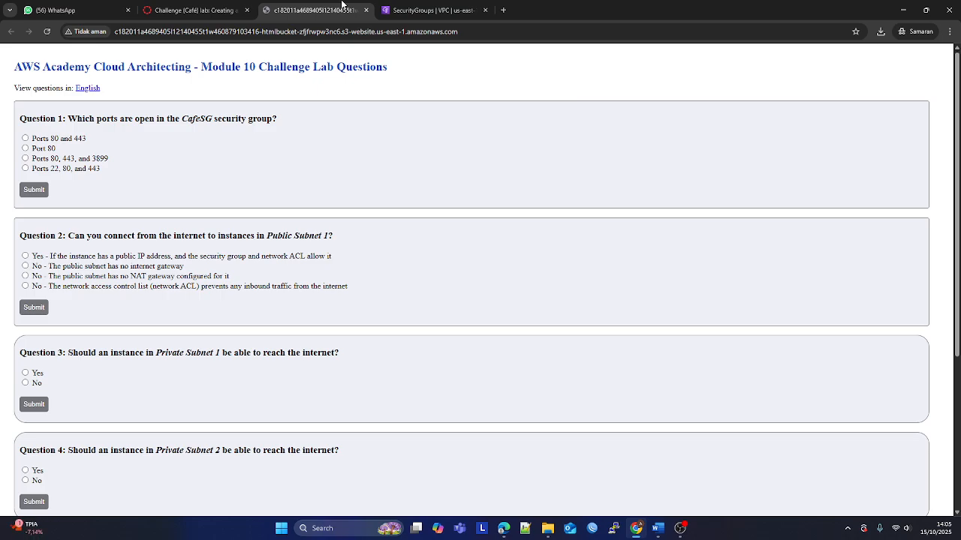
{"action": "left_click", "coordinate": [41, 150]}
{"action": "left_click", "coordinate": [33, 189]}
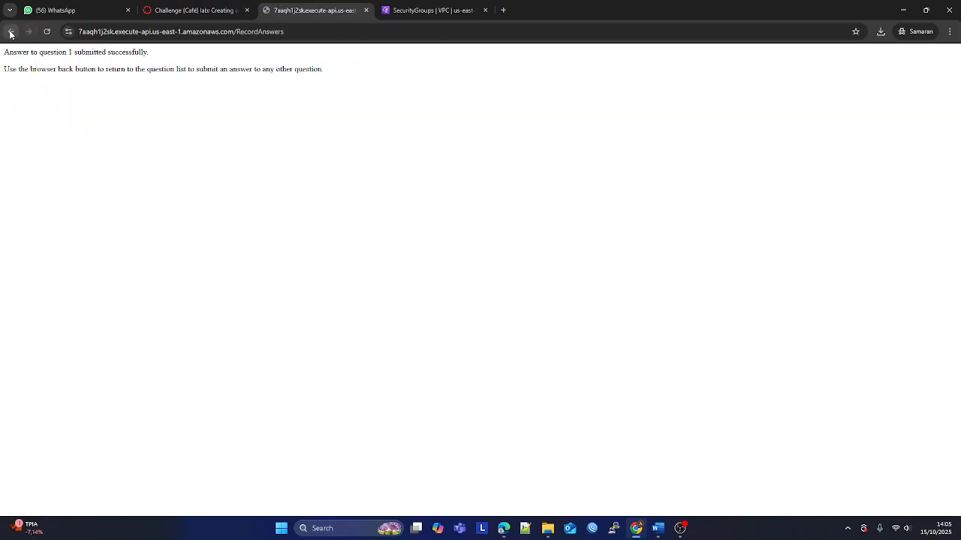
{"action": "left_click", "coordinate": [11, 32]}
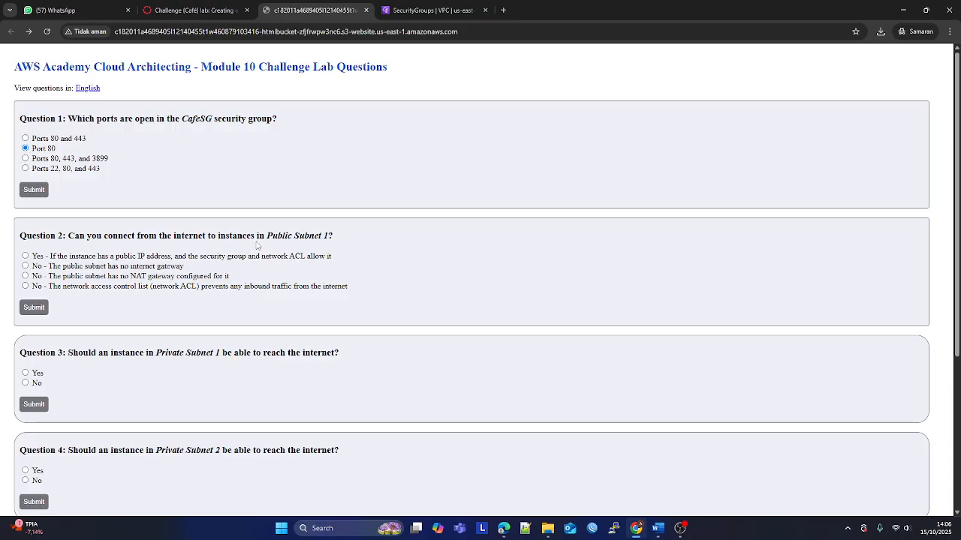
- Submit "Yes - If the instance has a public IP address, and the security group and network ACL allow it" for Question 2 and Yes for Question 3
{"action": "left_click", "coordinate": [161, 257]}
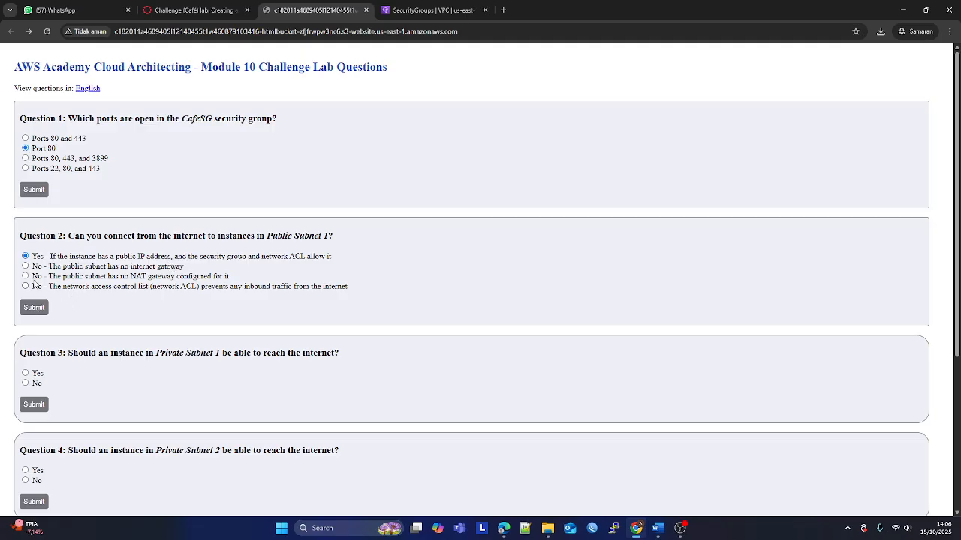
{"action": "left_click", "coordinate": [35, 309]}
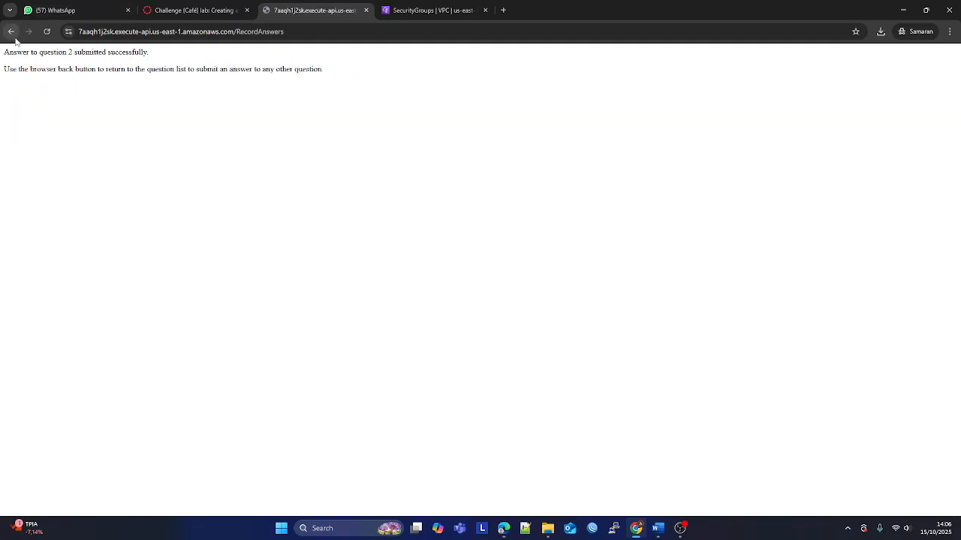
{"action": "left_click", "coordinate": [11, 33]}
{"action": "scroll", "coordinate": [57, 256], "scroll_direction": "down", "scroll_amount": 1}
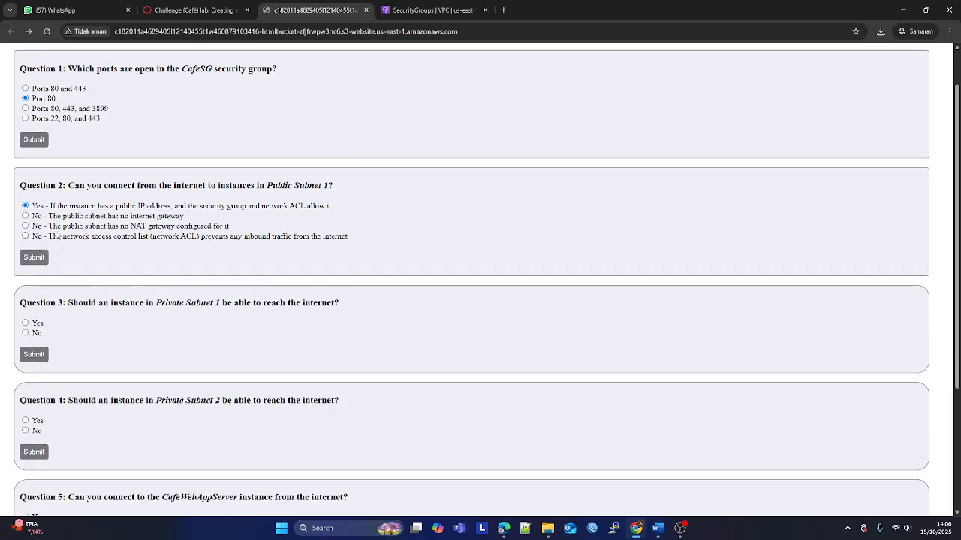
{"action": "scroll", "coordinate": [68, 321], "scroll_direction": "down", "scroll_amount": 1}
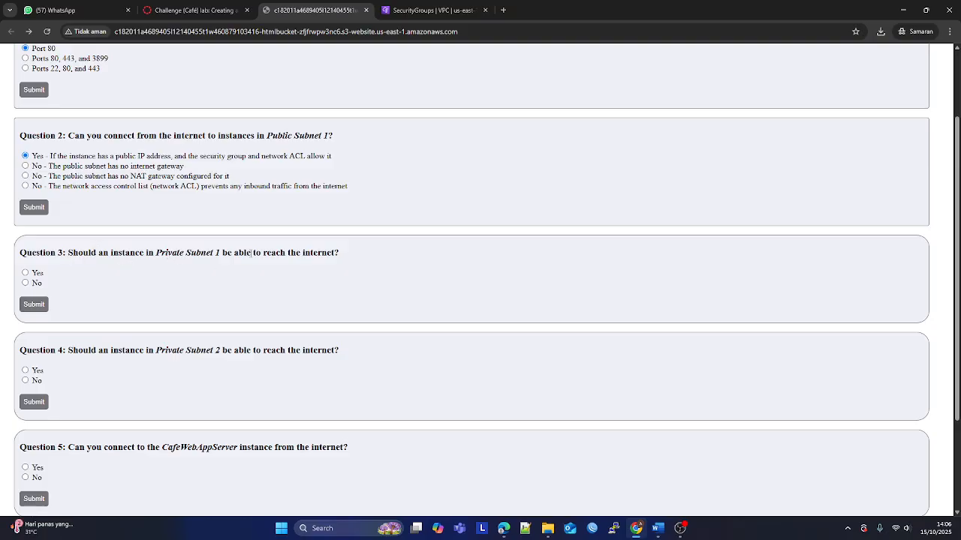
{"action": "left_click", "coordinate": [25, 272]}
{"action": "left_click", "coordinate": [32, 304]}
{"action": "left_click", "coordinate": [10, 32]}
- Submit No as the answer to both Question 4 and Question 5, returning to the question list after each one
{"action": "scroll", "coordinate": [115, 298], "scroll_direction": "down", "scroll_amount": 1}
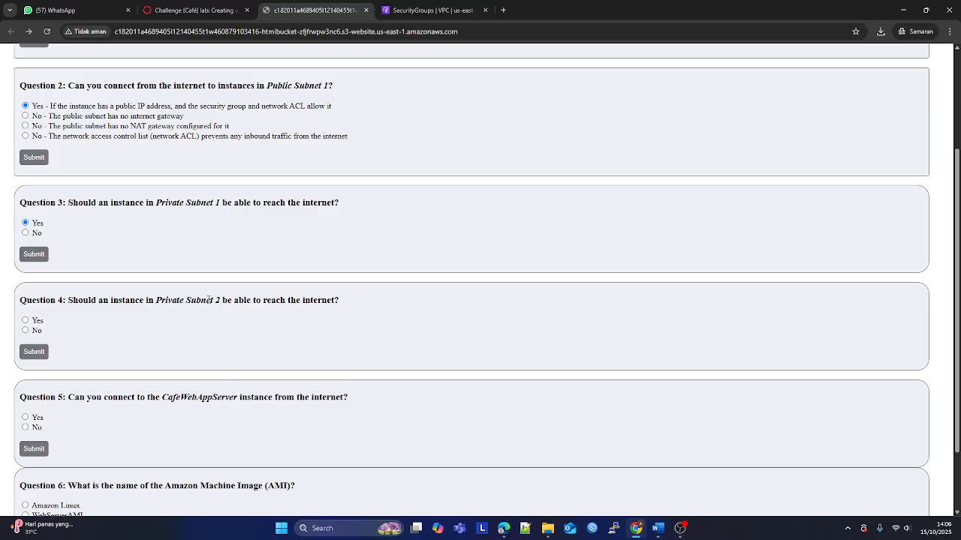
{"action": "left_click", "coordinate": [27, 331]}
{"action": "left_click", "coordinate": [33, 353]}
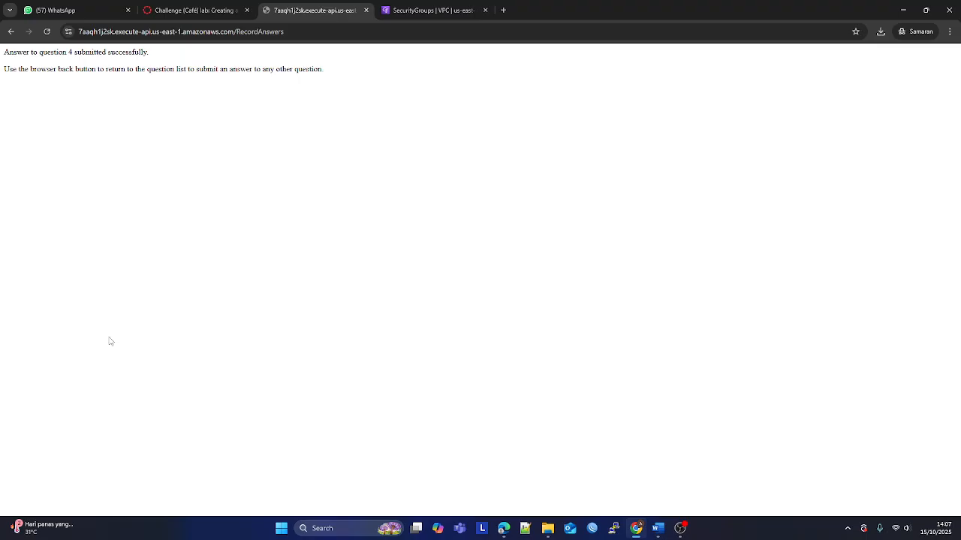
{"action": "left_click", "coordinate": [10, 32]}
{"action": "scroll", "coordinate": [145, 328], "scroll_direction": "down", "scroll_amount": 1}
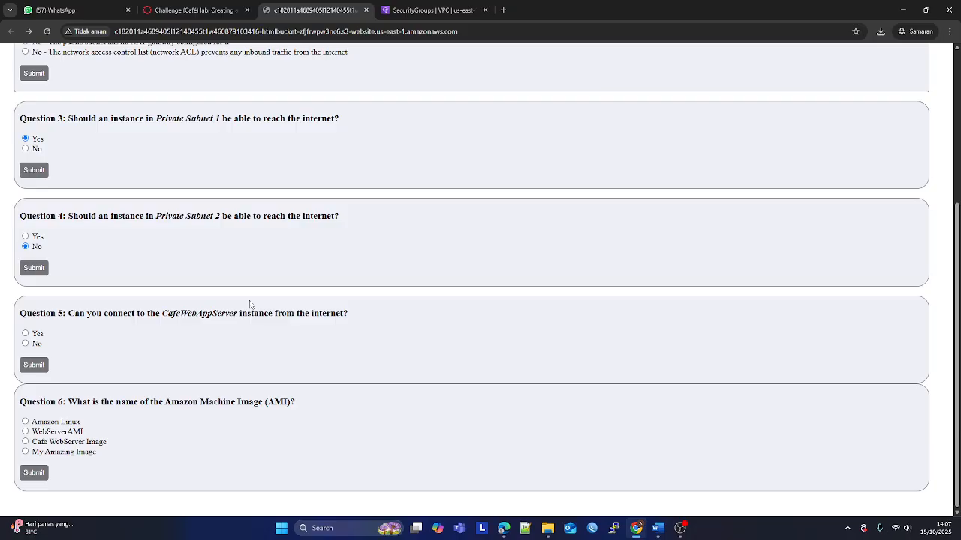
{"action": "left_click", "coordinate": [25, 343]}
{"action": "left_click", "coordinate": [34, 364]}
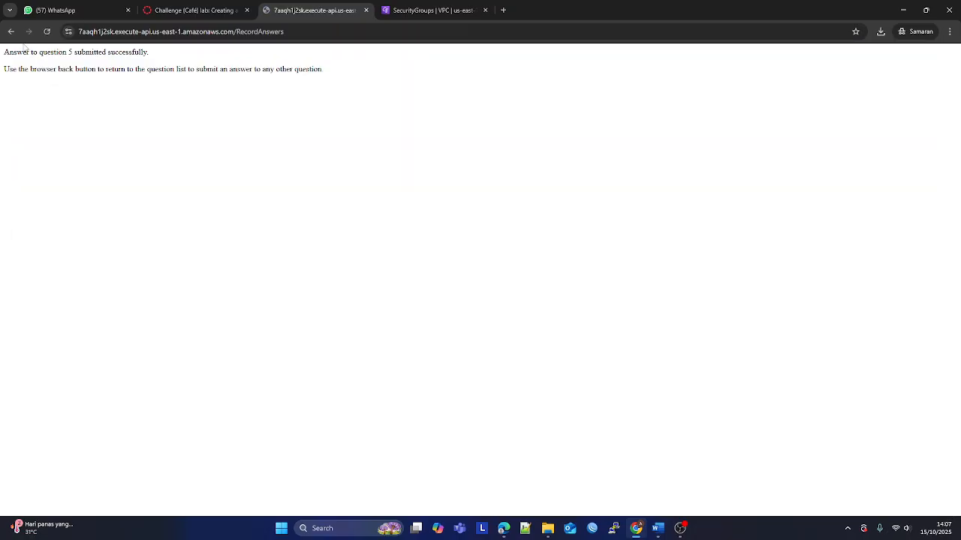
{"action": "left_click", "coordinate": [11, 31]}
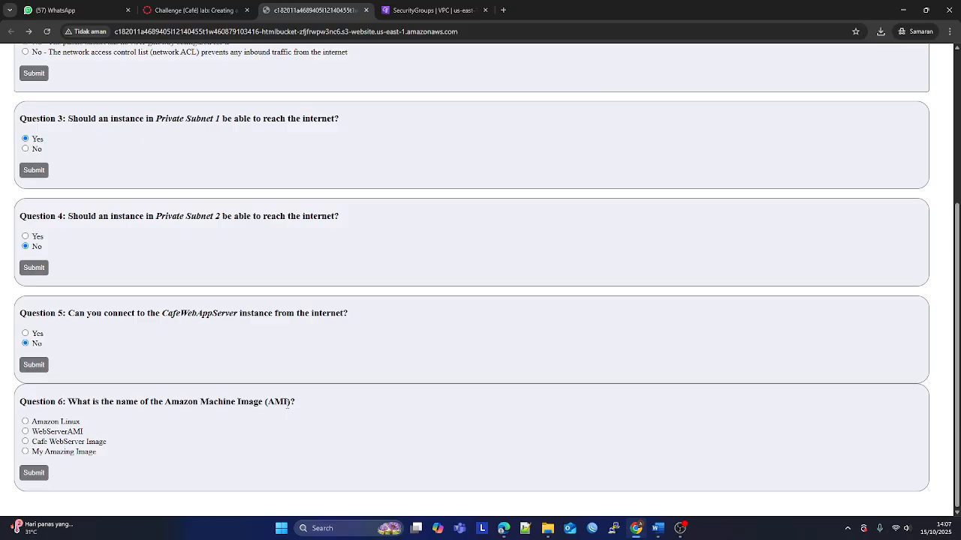
- Look through the VPC console for the AMI, and submit Cafe WebServer Image as the answer to Question 6
{"action": "left_click", "coordinate": [418, 10]}
{"action": "scroll", "coordinate": [51, 315], "scroll_direction": "up", "scroll_amount": 3}
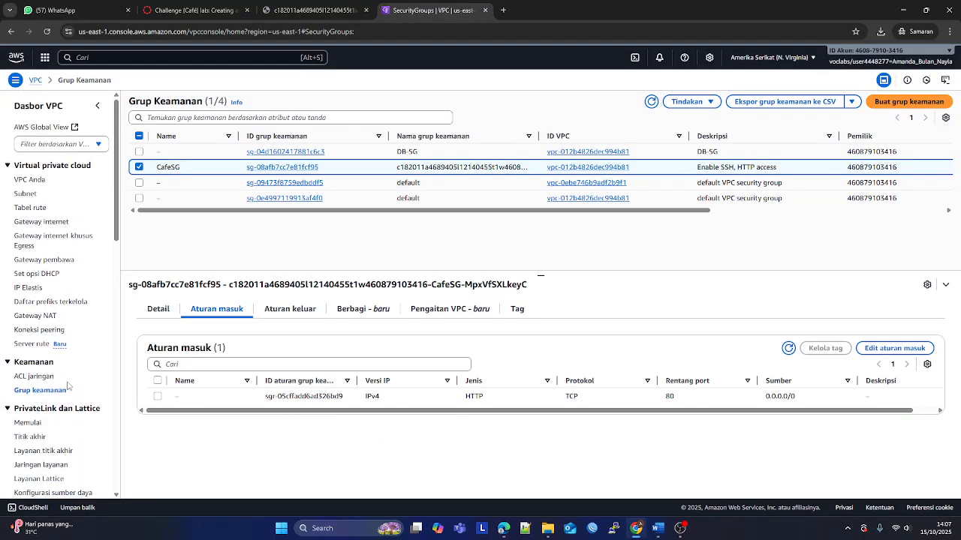
{"action": "scroll", "coordinate": [63, 375], "scroll_direction": "down", "scroll_amount": 5}
{"action": "scroll", "coordinate": [64, 376], "scroll_direction": "down", "scroll_amount": 5}
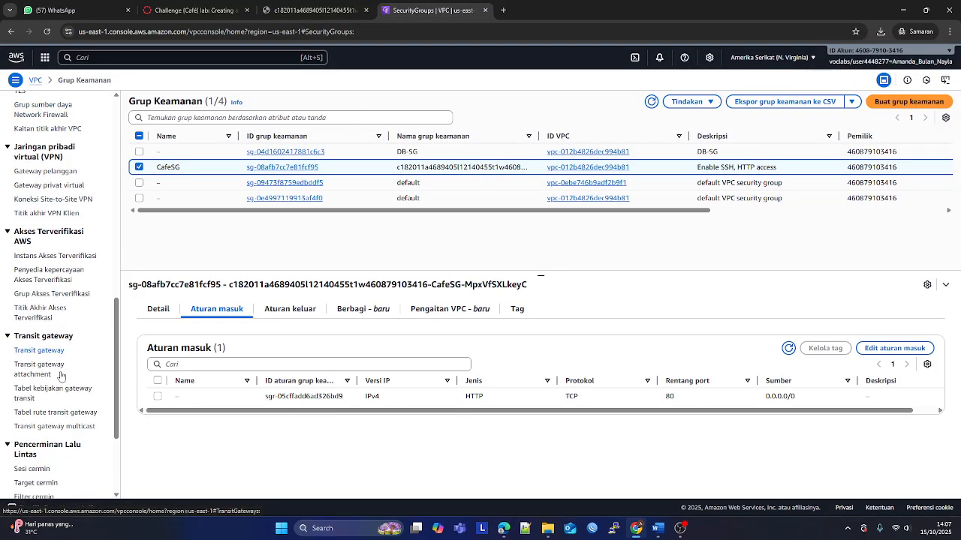
{"action": "scroll", "coordinate": [63, 368], "scroll_direction": "up", "scroll_amount": 10}
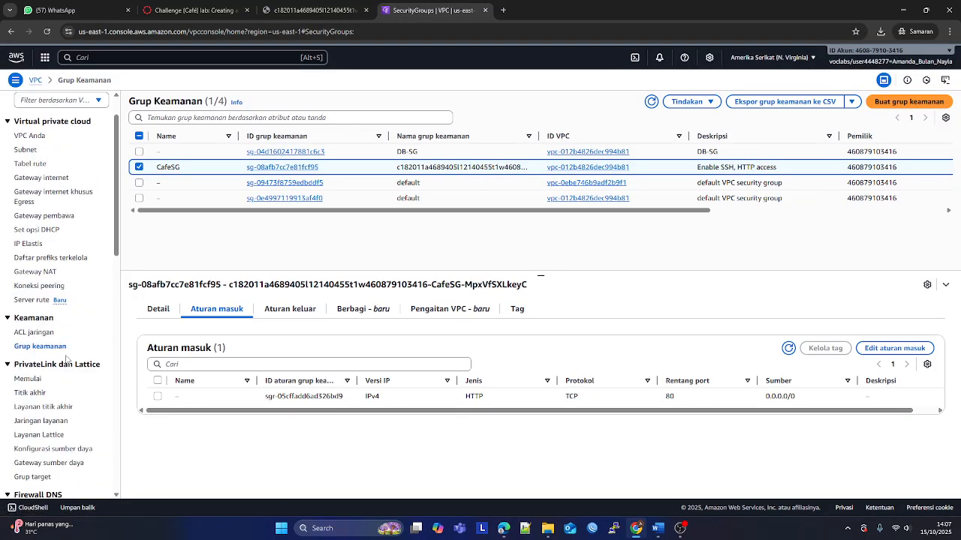
{"action": "left_click", "coordinate": [343, 8]}
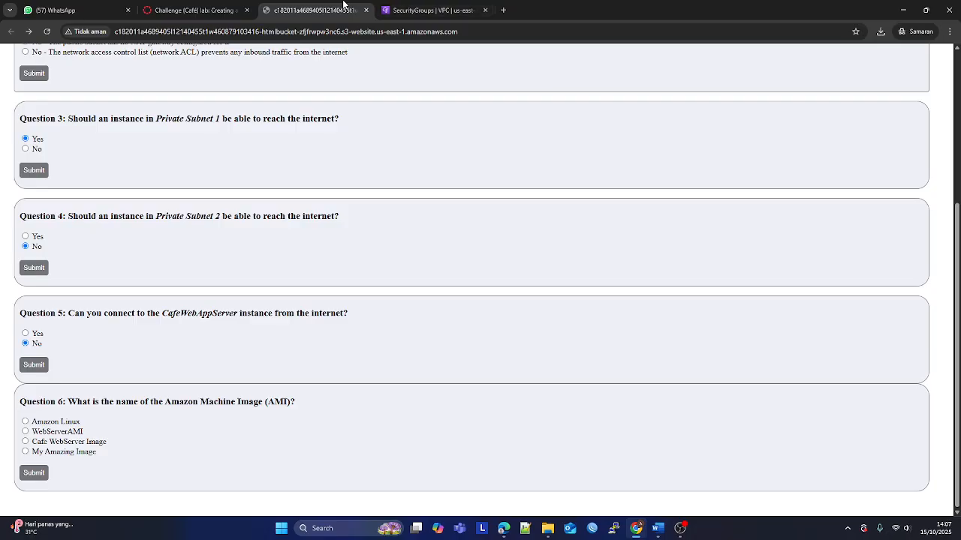
{"action": "left_click", "coordinate": [84, 441]}
{"action": "left_click", "coordinate": [48, 473]}
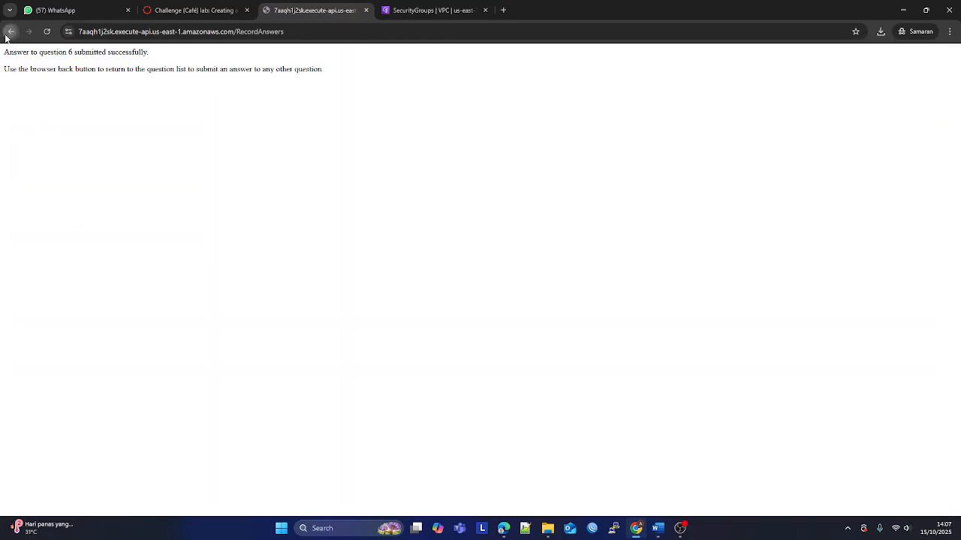
{"action": "left_click", "coordinate": [10, 31]}
- Return to the lab page and read the Task 2.1 instructions on creating a NAT gateway for the second Availability Zone
{"action": "left_click", "coordinate": [193, 10]}
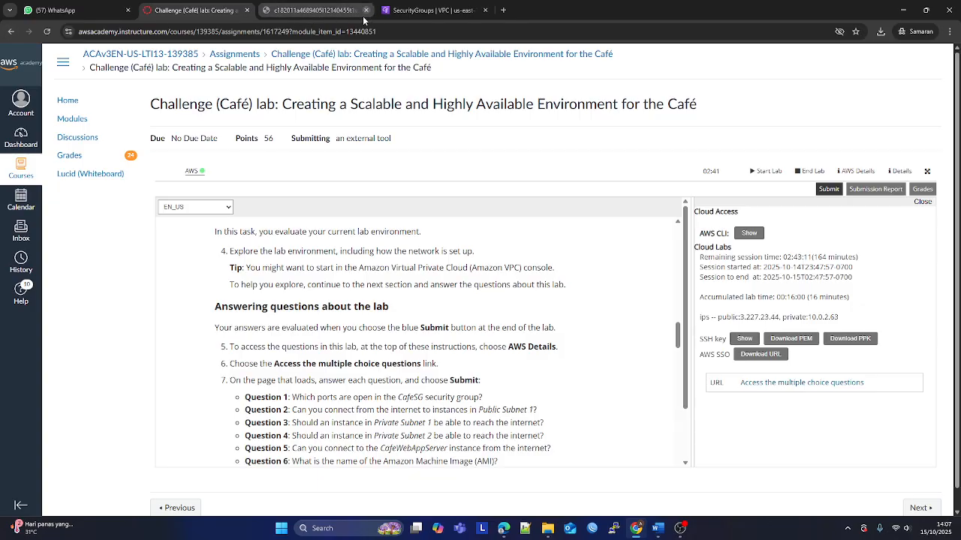
{"action": "scroll", "coordinate": [390, 348], "scroll_direction": "down", "scroll_amount": 3}
{"action": "scroll", "coordinate": [391, 347], "scroll_direction": "down", "scroll_amount": 3}
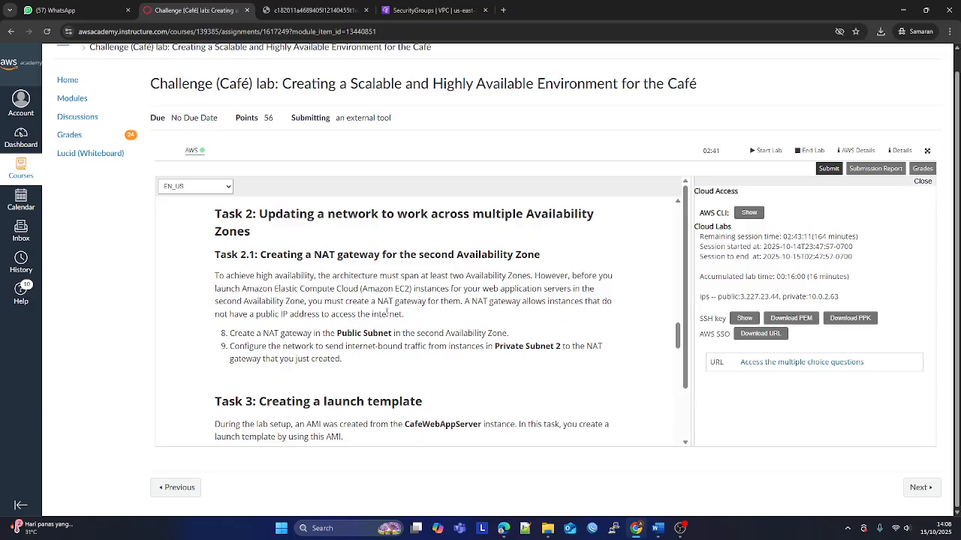
- Search the AWS console for nat gateways, open the NAT gateways page in a new tab and begin creating a gateway
{"action": "left_click_drag", "start_coordinate": [420, 6], "coordinate": [307, 12]}
{"action": "left_click", "coordinate": [279, 55]}
{"action": "type", "text": "nat gateways"}
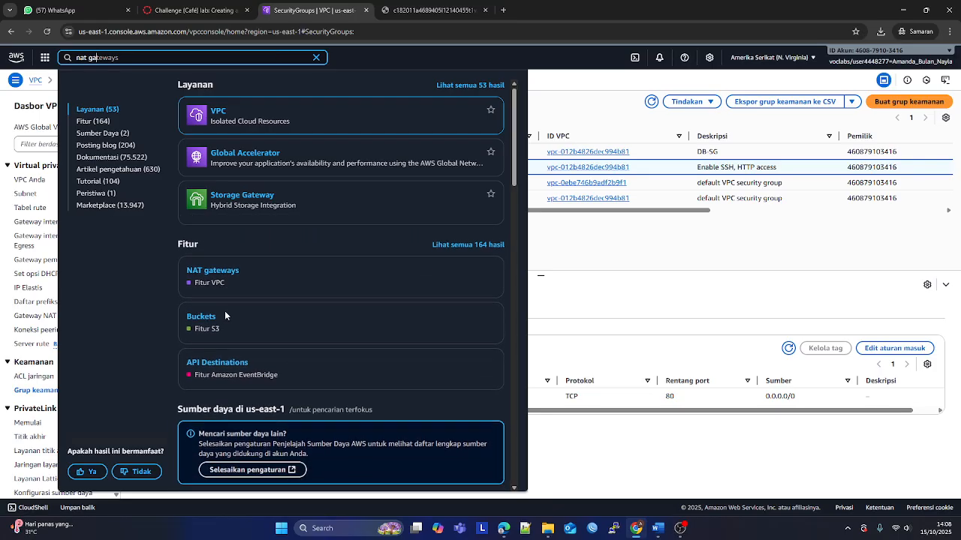
{"action": "right_click", "coordinate": [214, 267]}
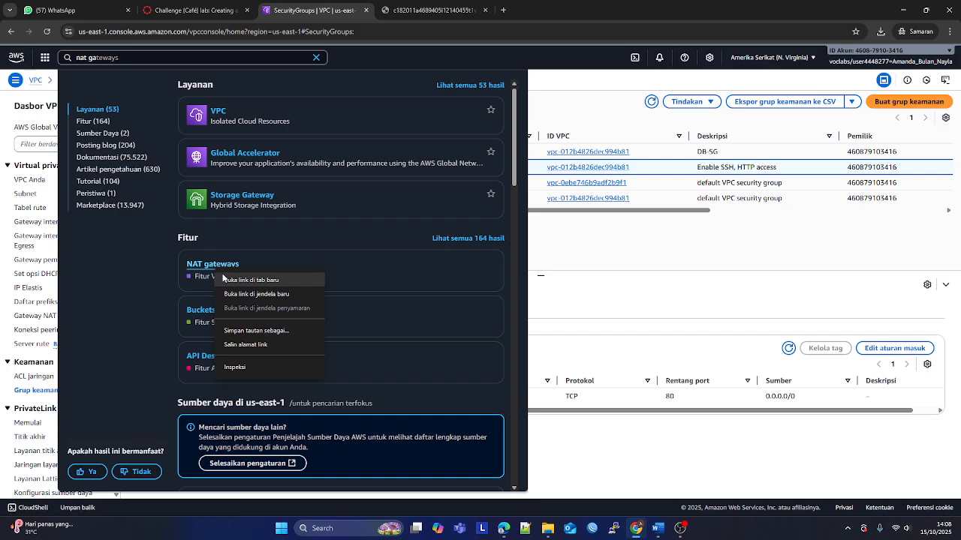
{"action": "left_click", "coordinate": [250, 280]}
{"action": "left_click", "coordinate": [428, 9]}
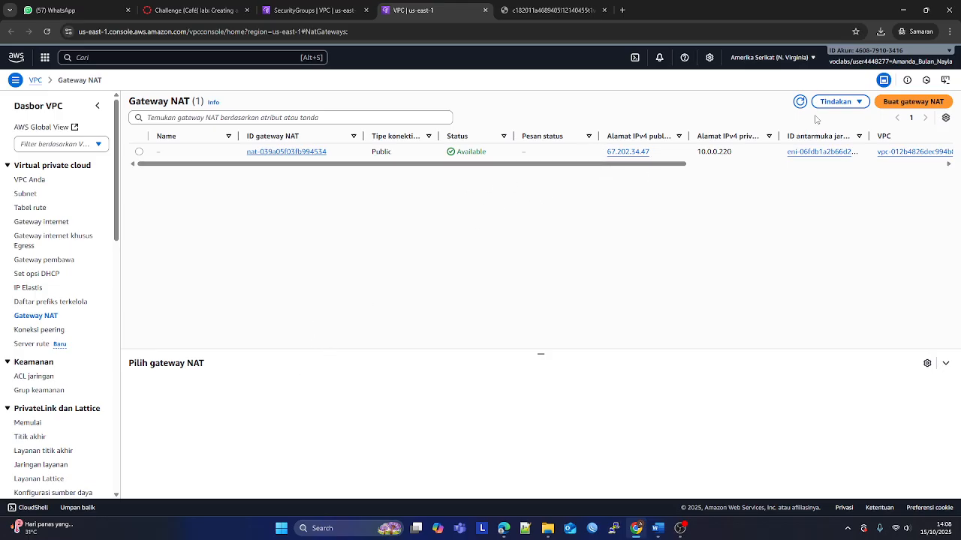
{"action": "left_click", "coordinate": [919, 101]}
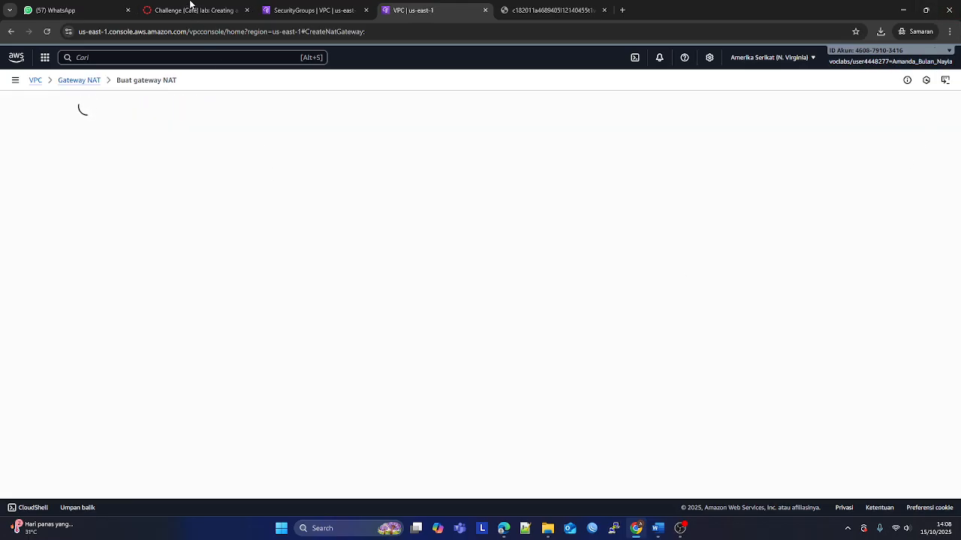
- Recheck the Task 2.1 instructions on the lab page and name the new NAT gateway lab-natgateway
{"action": "left_click", "coordinate": [192, 10]}
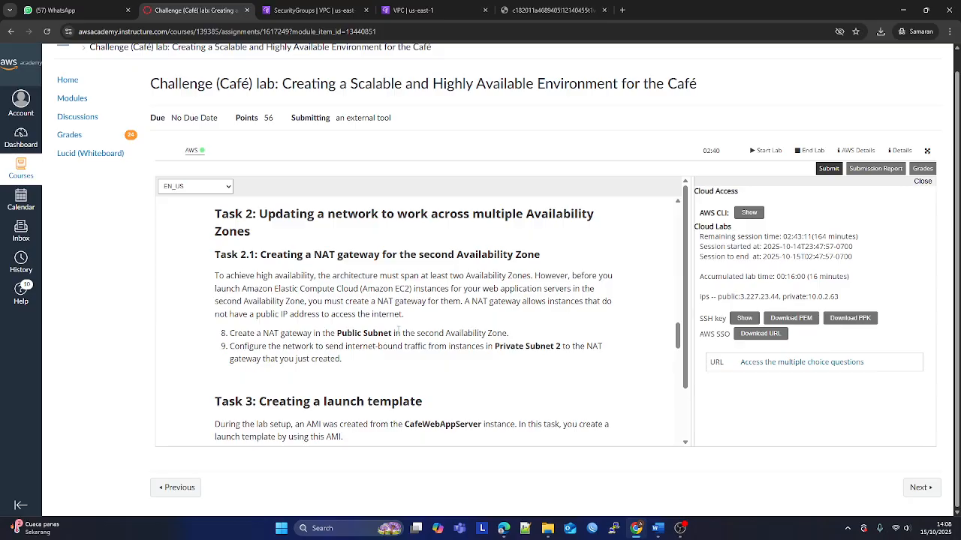
{"action": "scroll", "coordinate": [414, 376], "scroll_direction": "down", "scroll_amount": 1}
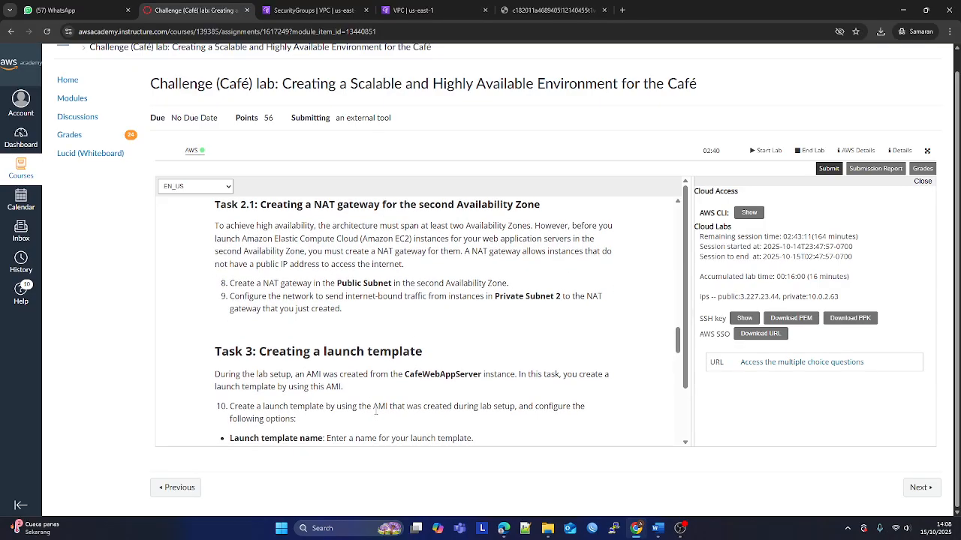
{"action": "scroll", "coordinate": [373, 399], "scroll_direction": "up", "scroll_amount": 1}
{"action": "left_click", "coordinate": [451, 7]}
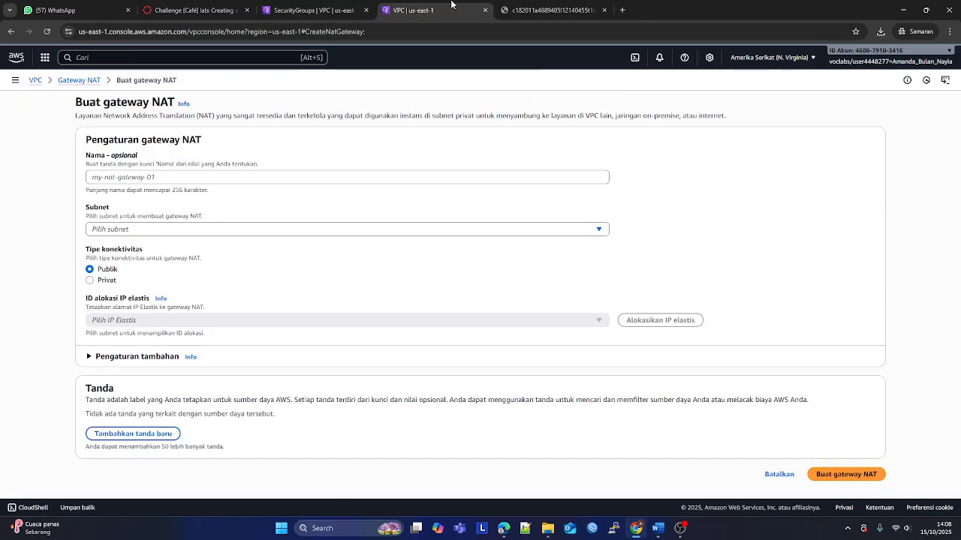
{"action": "left_click", "coordinate": [177, 177]}
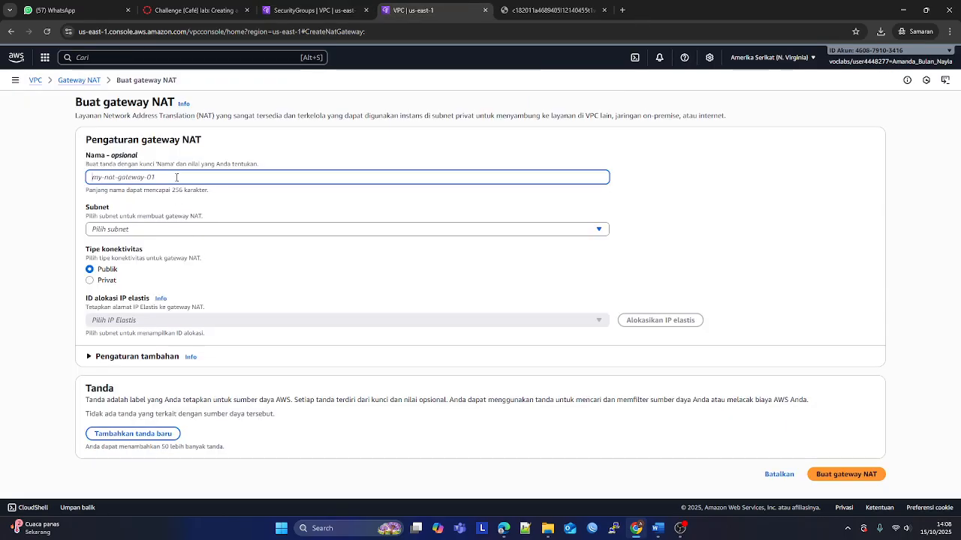
{"action": "type", "text": "lab-natg"}
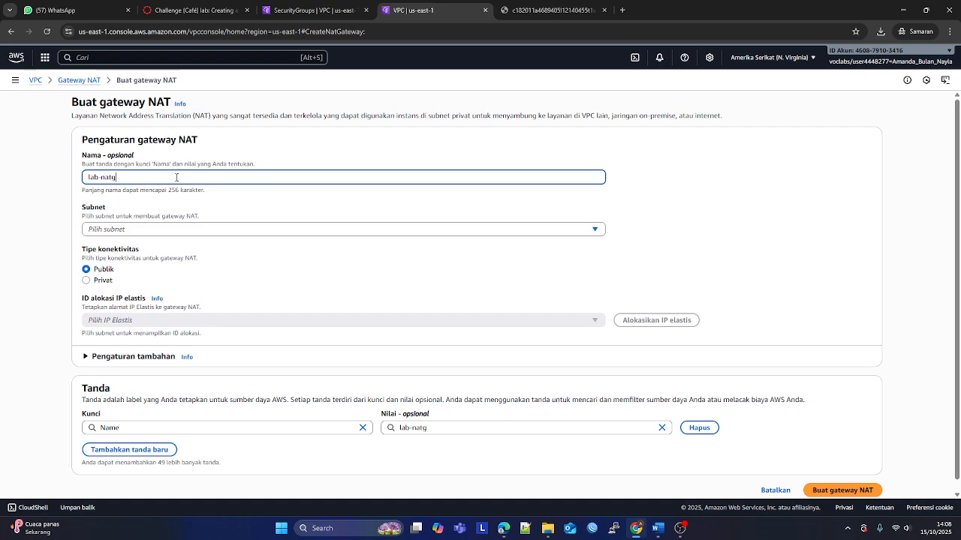
{"action": "type", "text": "ateway"}
- Recheck the lab instructions, then set the NAT gateway's subnet to Public Subnet 2 and allocate an Elastic IP for it
{"action": "left_click", "coordinate": [194, 10]}
{"action": "left_click", "coordinate": [312, 9]}
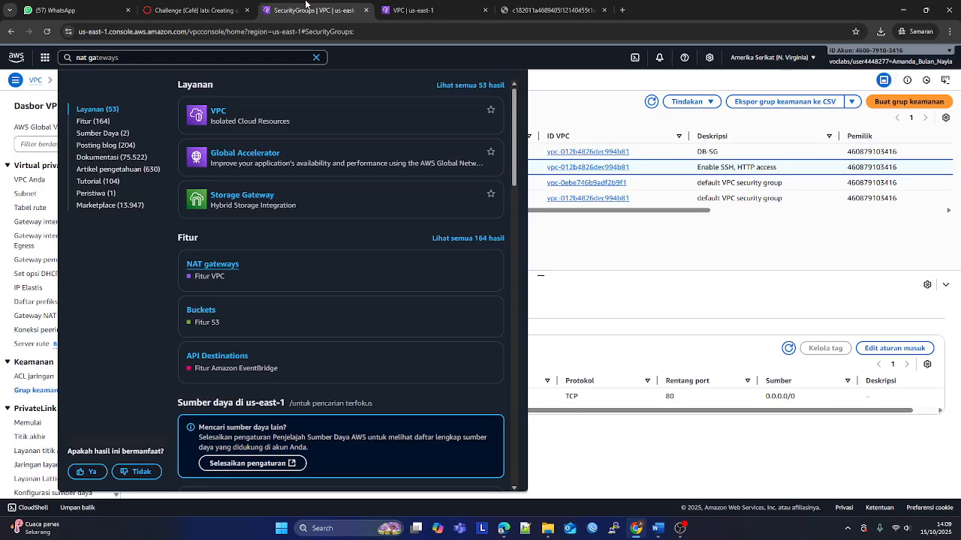
{"action": "left_click", "coordinate": [202, 10]}
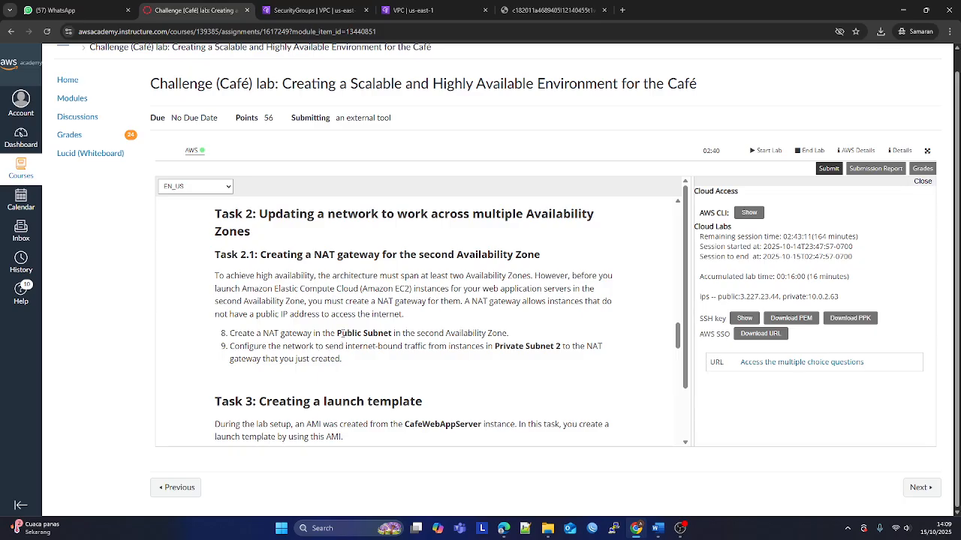
{"action": "left_click", "coordinate": [312, 9]}
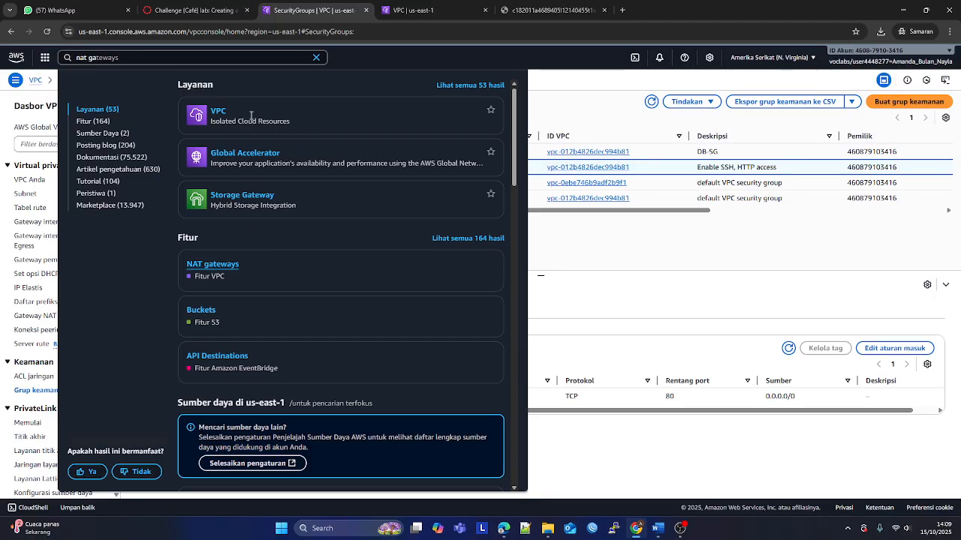
{"action": "left_click", "coordinate": [419, 7]}
{"action": "left_click_drag", "start_coordinate": [421, 4], "coordinate": [316, 9]}
{"action": "left_click", "coordinate": [117, 229]}
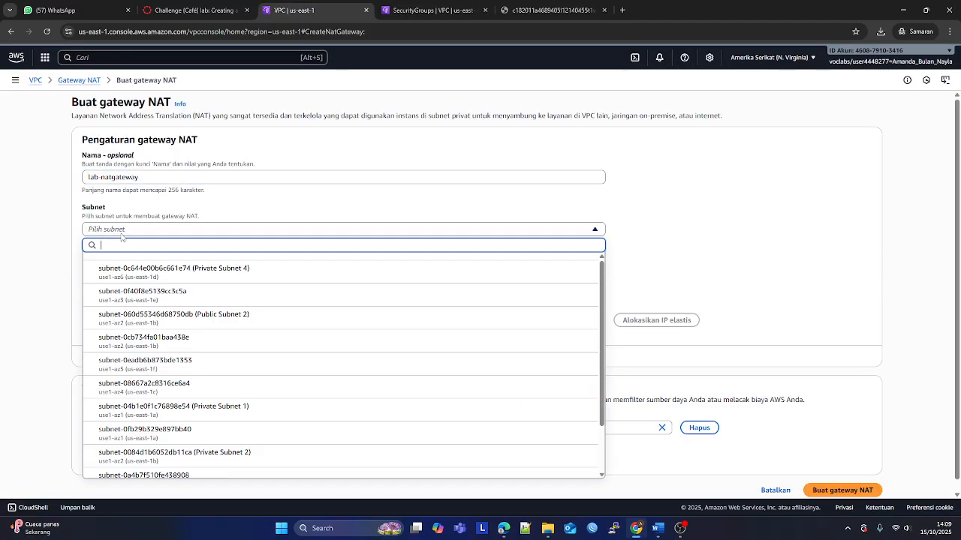
{"action": "left_click", "coordinate": [174, 317]}
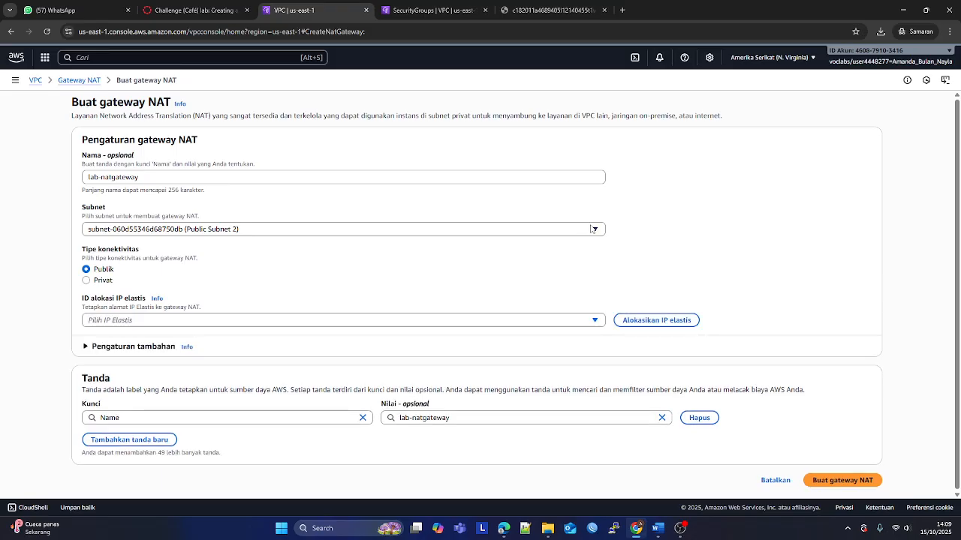
{"action": "left_click", "coordinate": [653, 320]}
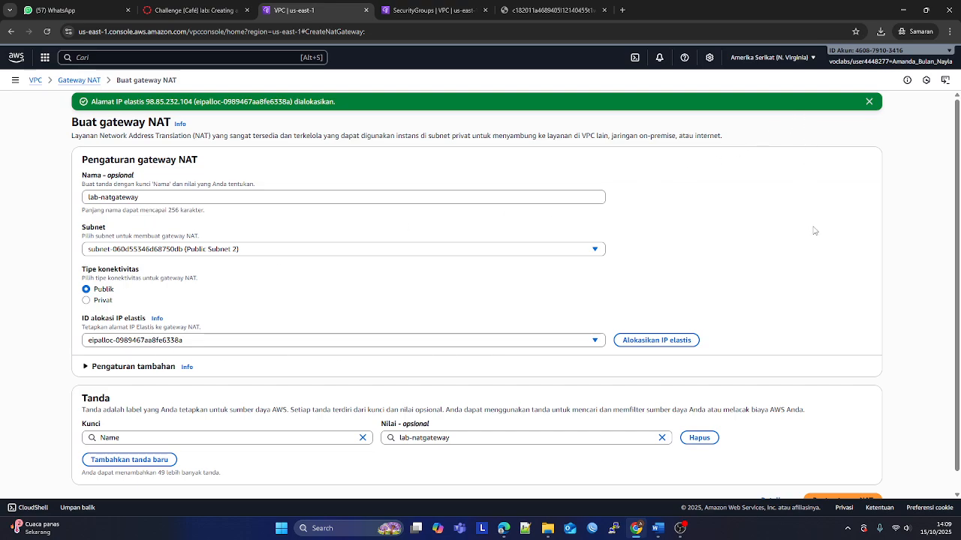
- Capture a screenshot of the completed NAT gateway form and paste it into the AWS LAB 10 document in Word
{"action": "key", "text": "super+shift+s"}
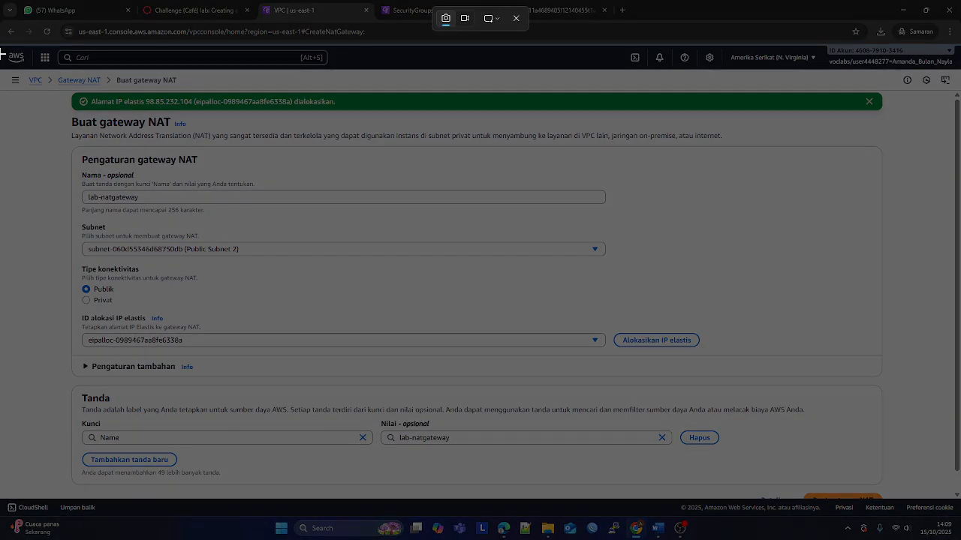
{"action": "left_click_drag", "start_coordinate": [3, 45], "coordinate": [44, 66]}
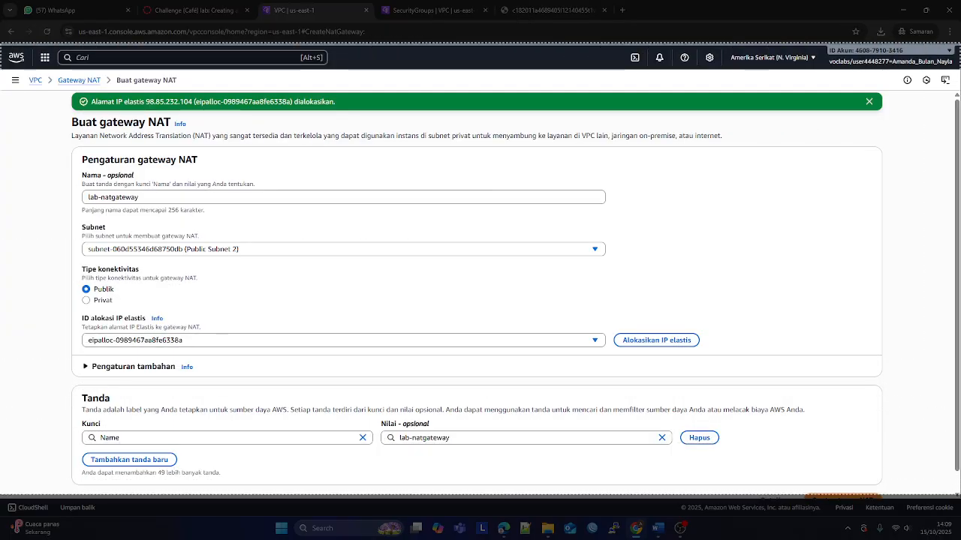
{"action": "left_click", "coordinate": [657, 528]}
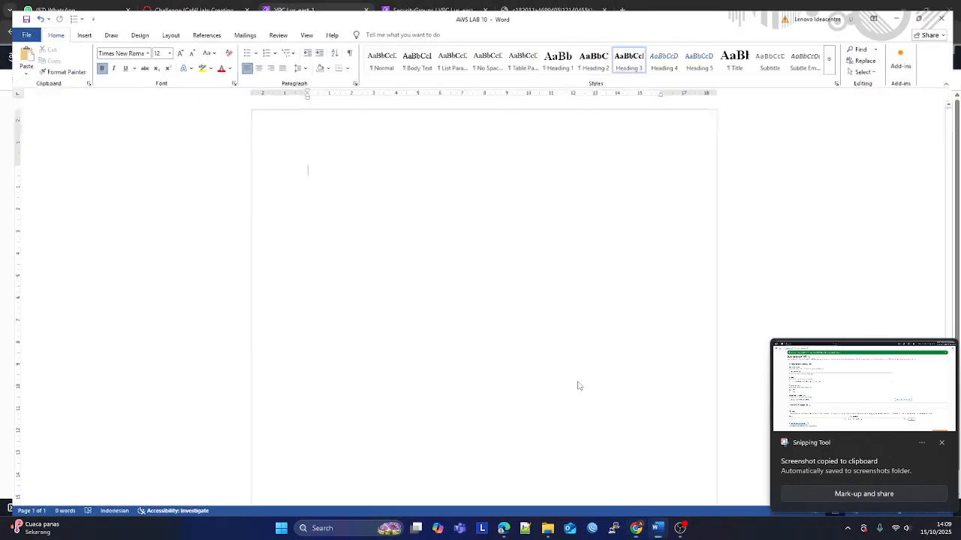
{"action": "key", "text": "ctrl+v"}
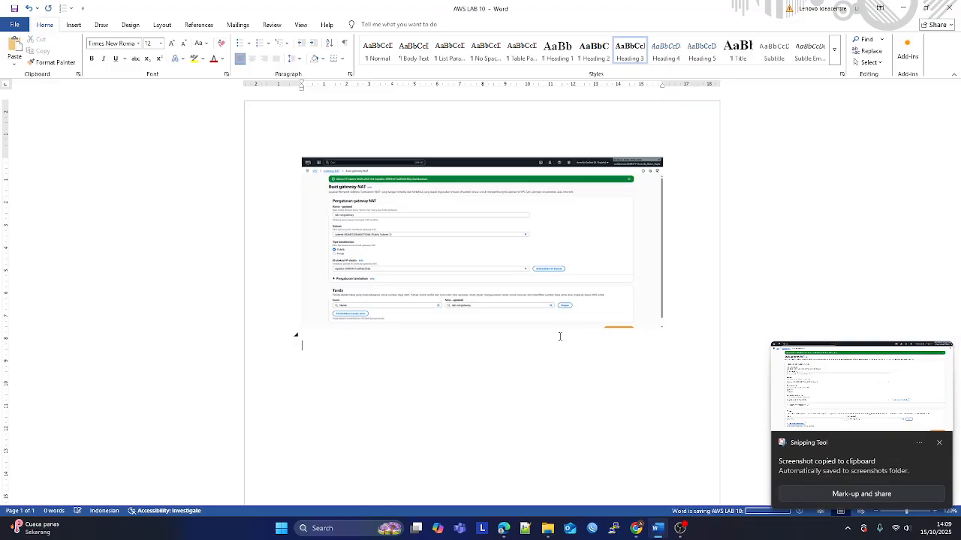
- Return to the AWS console in the browser and create the lab-natgateway NAT gateway
{"action": "left_click", "coordinate": [657, 529]}
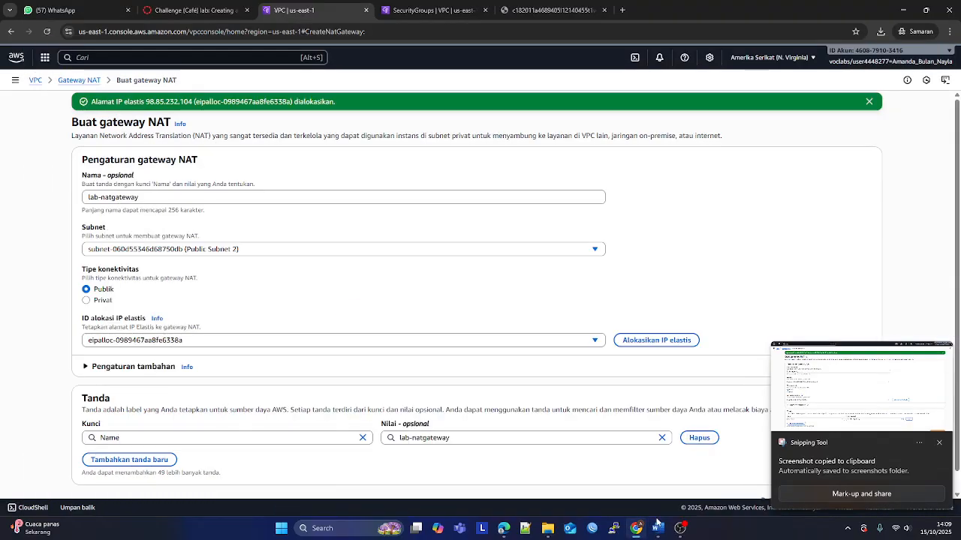
{"action": "left_click", "coordinate": [939, 443]}
{"action": "left_click", "coordinate": [863, 496]}
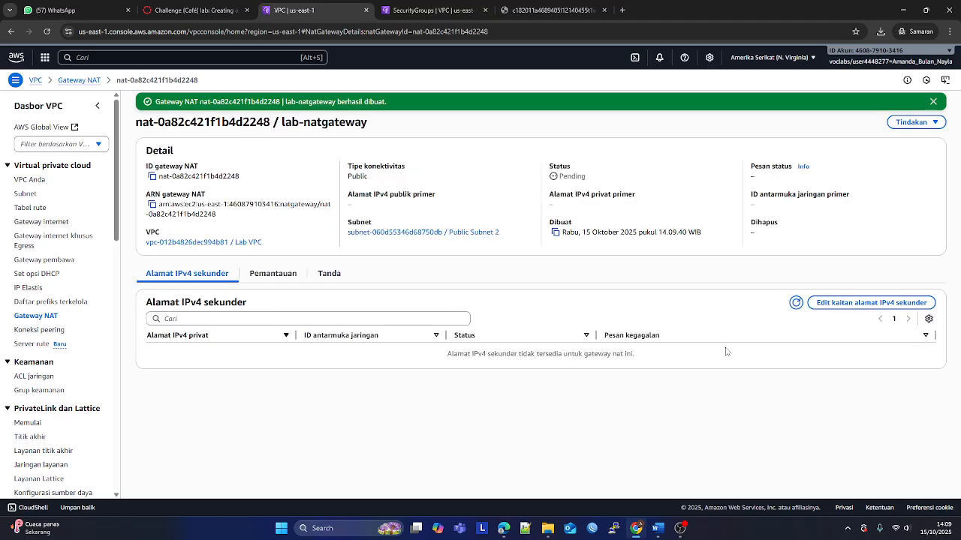
- Recheck the Task 2.1 instructions on the lab page, then open the routes of Private Route Table 2 for editing
{"action": "left_click", "coordinate": [194, 10]}
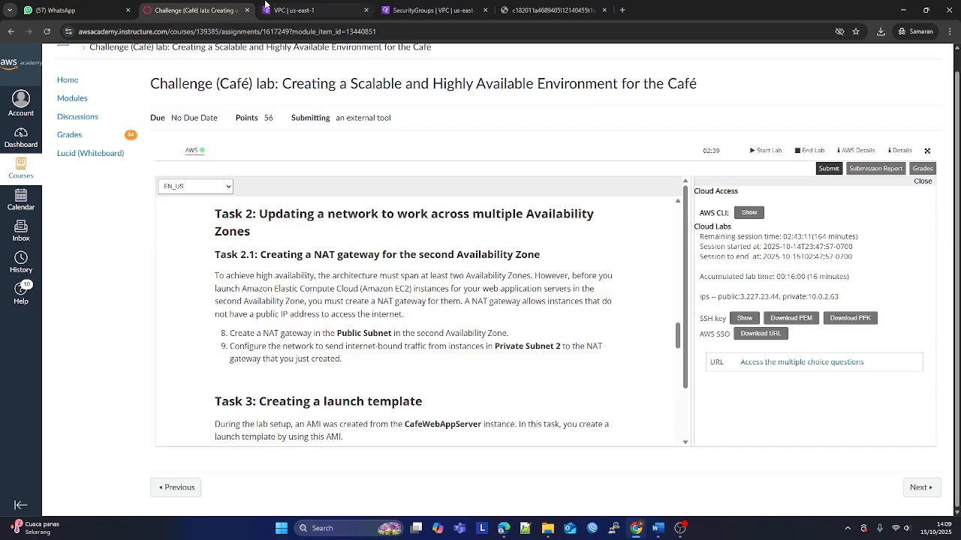
{"action": "left_click", "coordinate": [300, 10]}
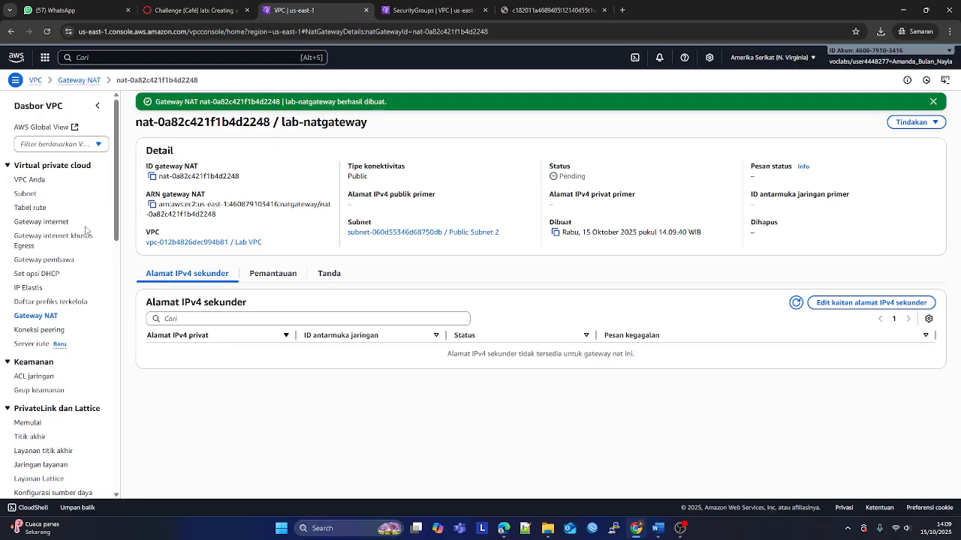
{"action": "left_click", "coordinate": [37, 210]}
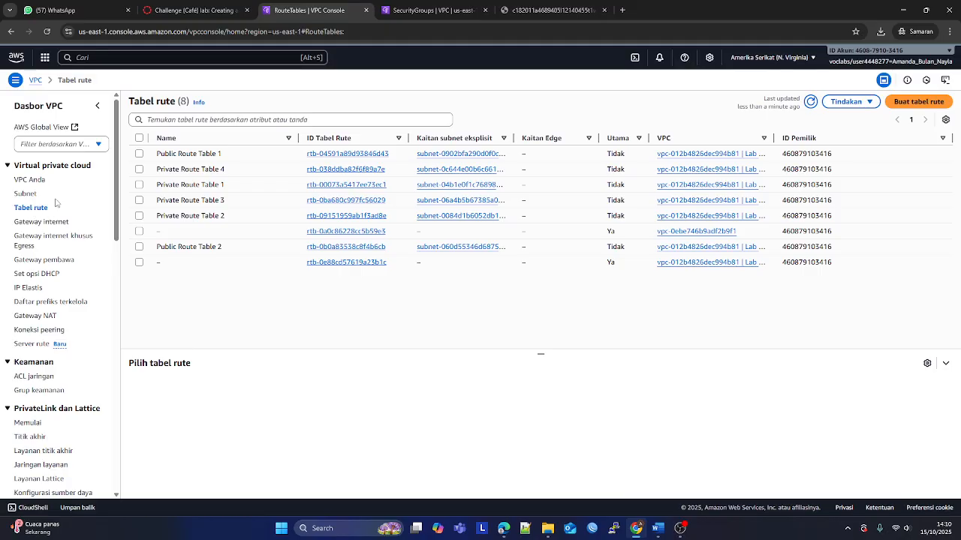
{"action": "left_click", "coordinate": [138, 219]}
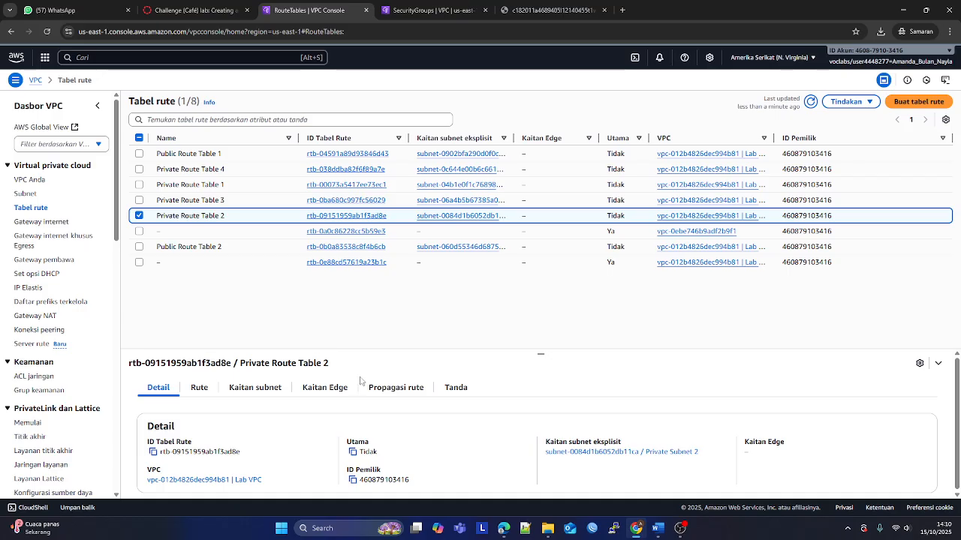
{"action": "left_click", "coordinate": [203, 388]}
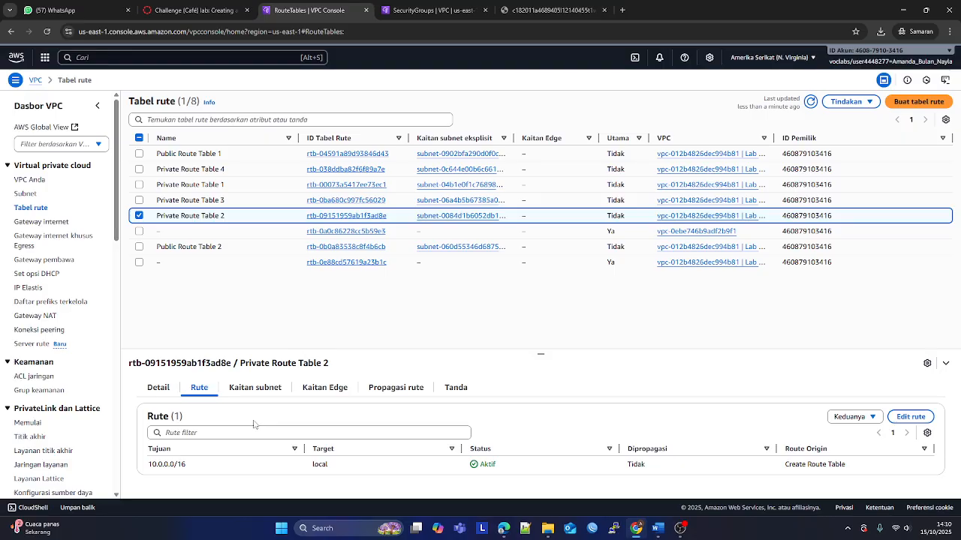
{"action": "left_click", "coordinate": [904, 419]}
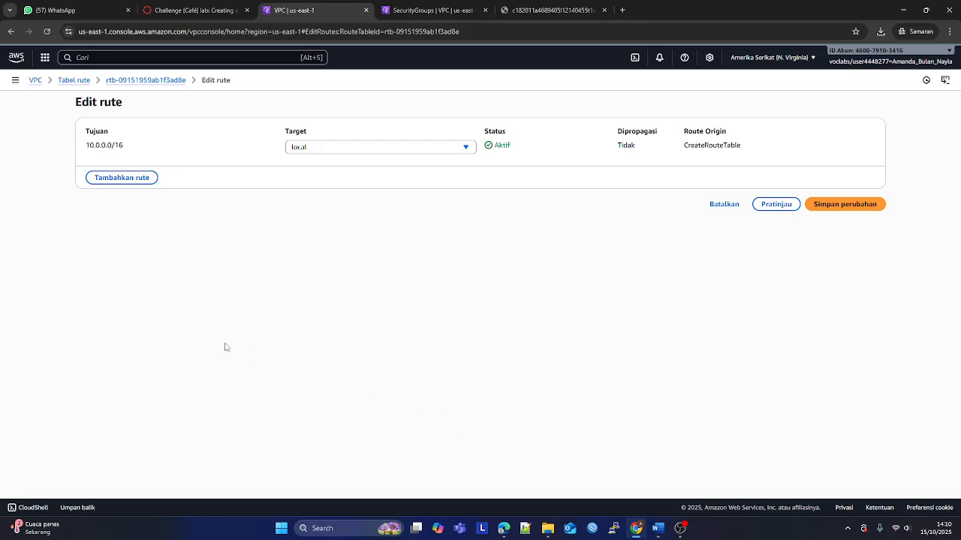
- Add a route with destination 0.0.0.0/0 that targets the lab-natgateway NAT gateway
{"action": "left_click", "coordinate": [109, 180]}
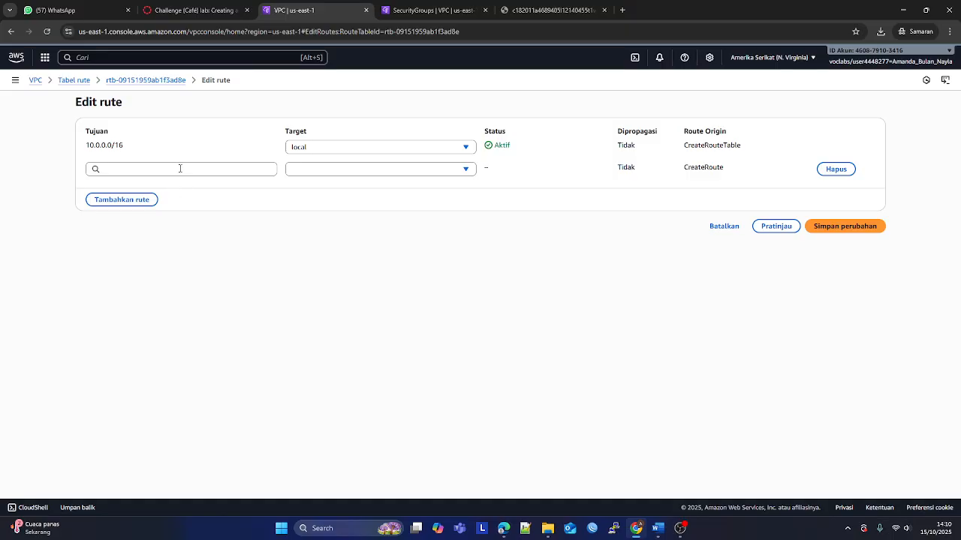
{"action": "left_click", "coordinate": [268, 167]}
{"action": "left_click", "coordinate": [227, 190]}
{"action": "left_click", "coordinate": [325, 169]}
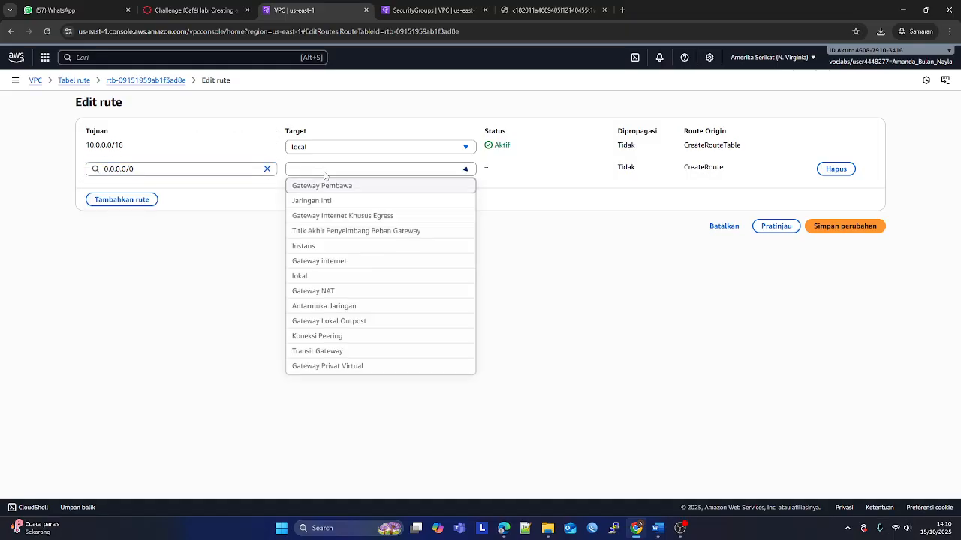
{"action": "left_click", "coordinate": [347, 291]}
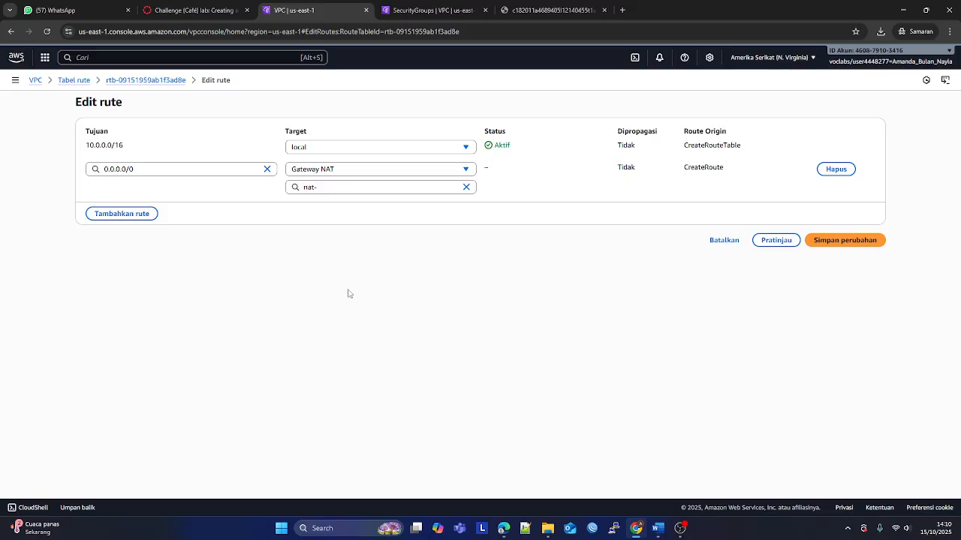
{"action": "left_click", "coordinate": [343, 188]}
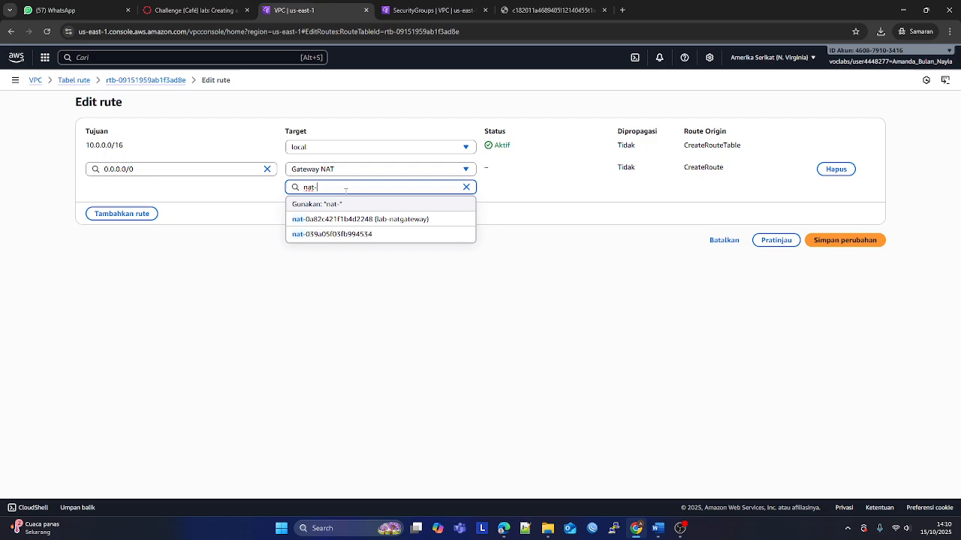
{"action": "left_click", "coordinate": [353, 218]}
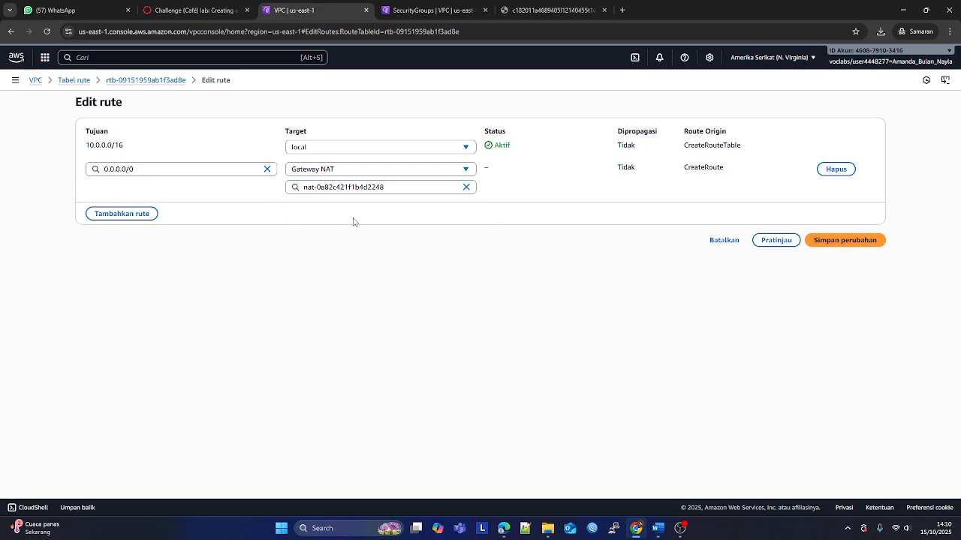
- Capture a screenshot of the filled-in route form and paste it below the NAT gateway image in the AWS LAB 10 Word document
{"action": "key", "text": "super+shift+s"}
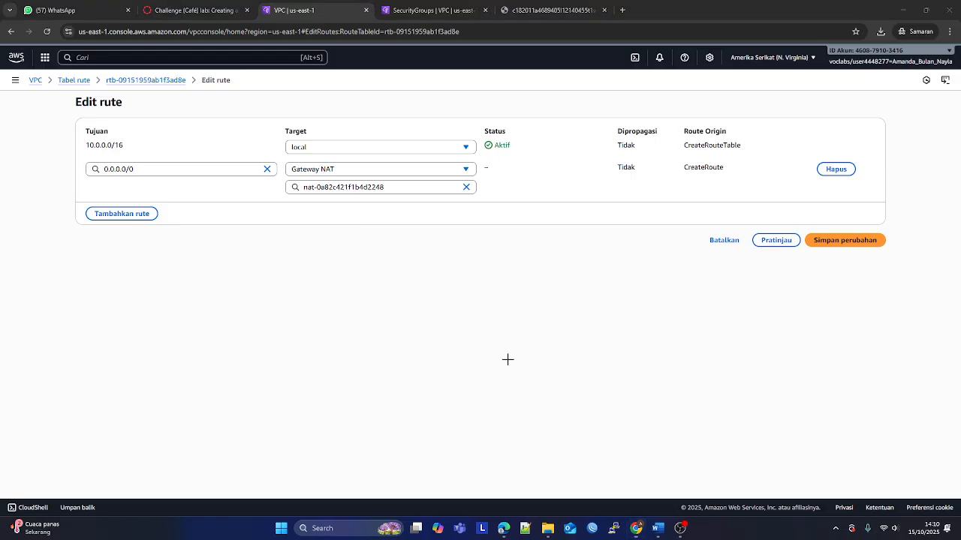
{"action": "left_click_drag", "start_coordinate": [0, 42], "coordinate": [960, 263]}
{"action": "left_click", "coordinate": [647, 529]}
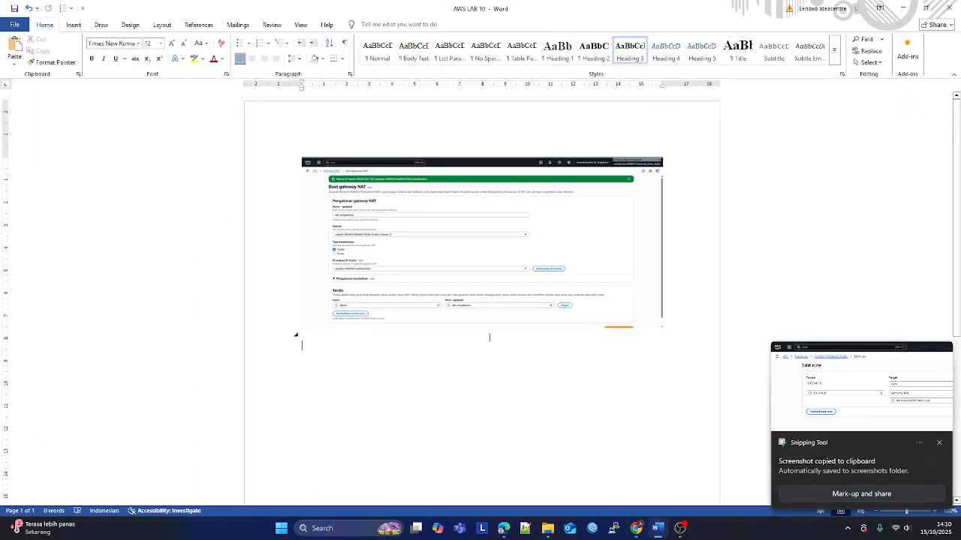
{"action": "key", "text": "ctrl+v"}
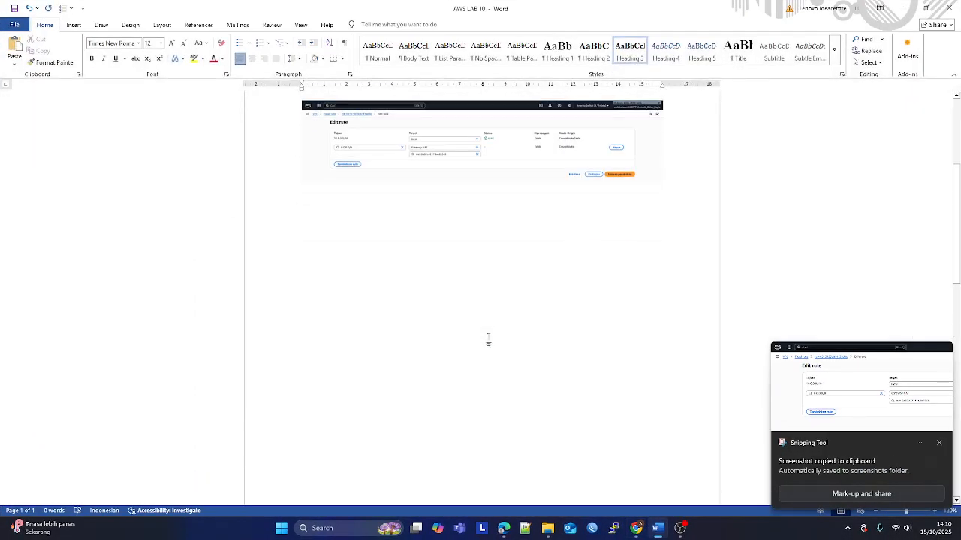
{"action": "left_click", "coordinate": [455, 261]}
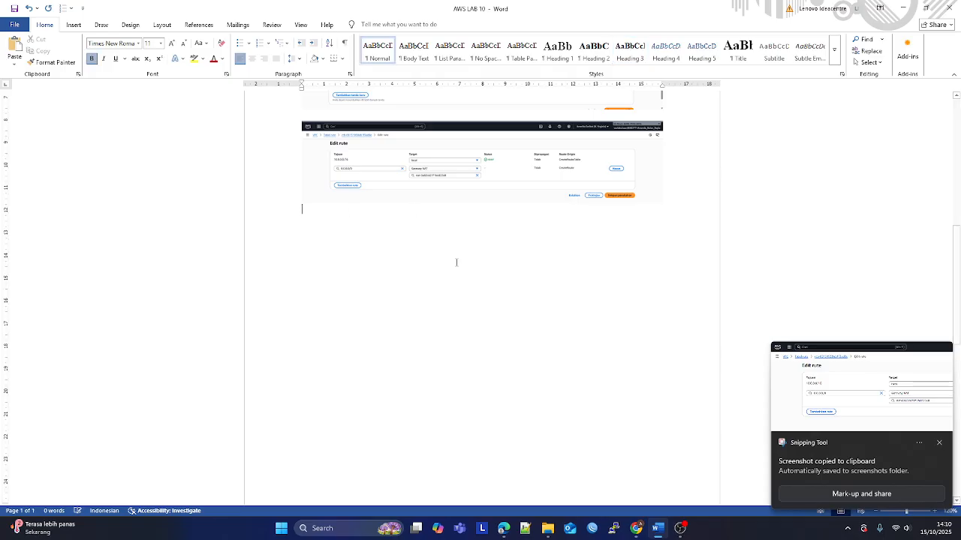
- Save the route changes, then capture the Private Route Table 2 details page and paste it into the AWS LAB 10 Word document
{"action": "left_click", "coordinate": [635, 528]}
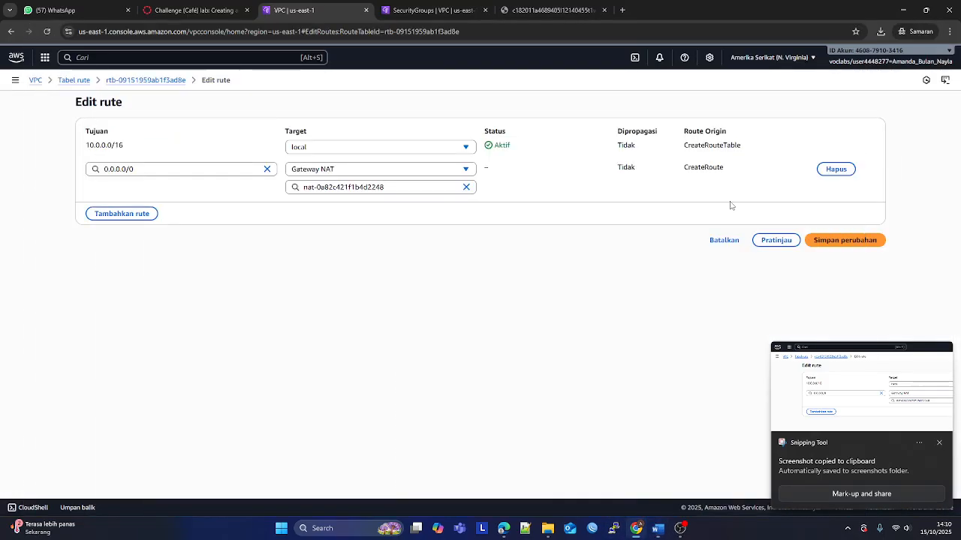
{"action": "left_click", "coordinate": [812, 241]}
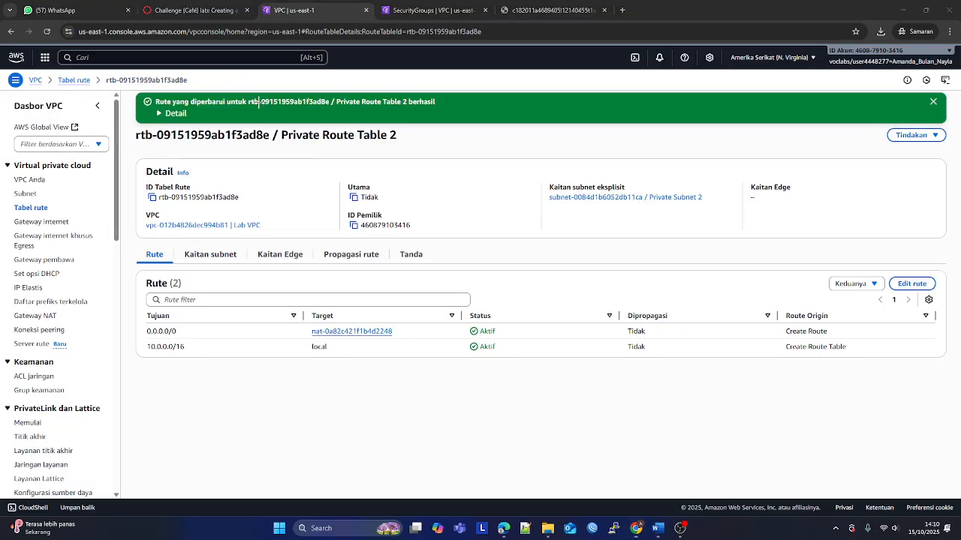
{"action": "key", "text": "super+shift+s"}
{"action": "left_click_drag", "start_coordinate": [1, 46], "coordinate": [960, 375]}
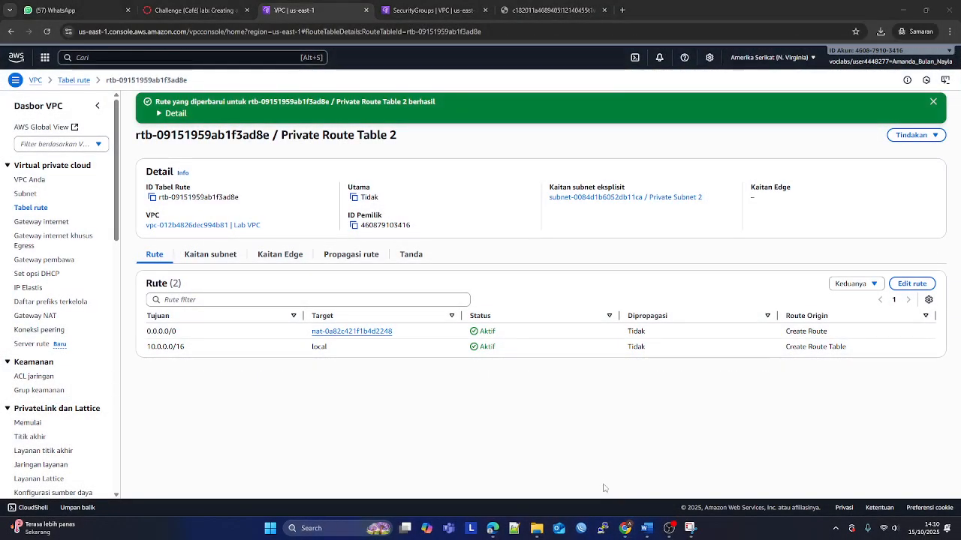
{"action": "left_click", "coordinate": [656, 528]}
{"action": "key", "text": "ctrl+v"}
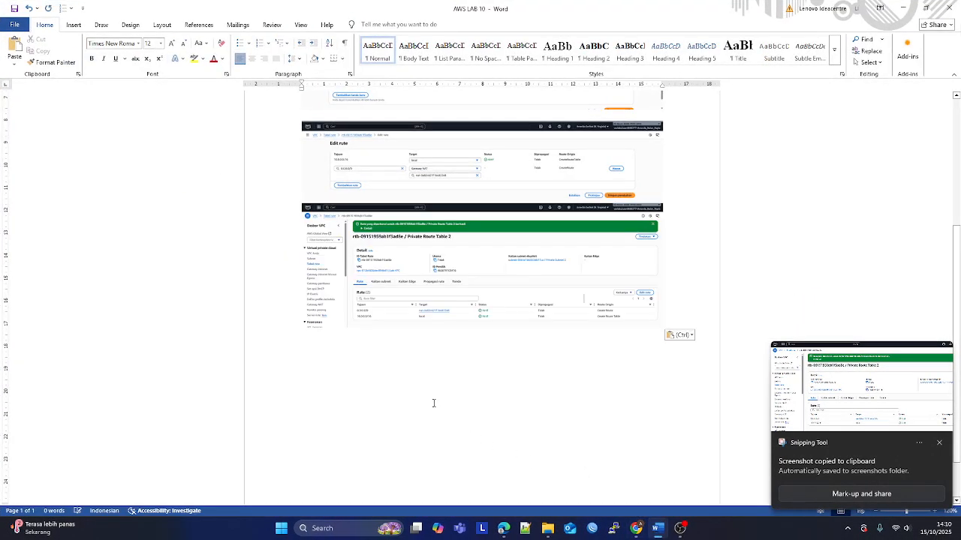
{"action": "key", "text": "Return"}
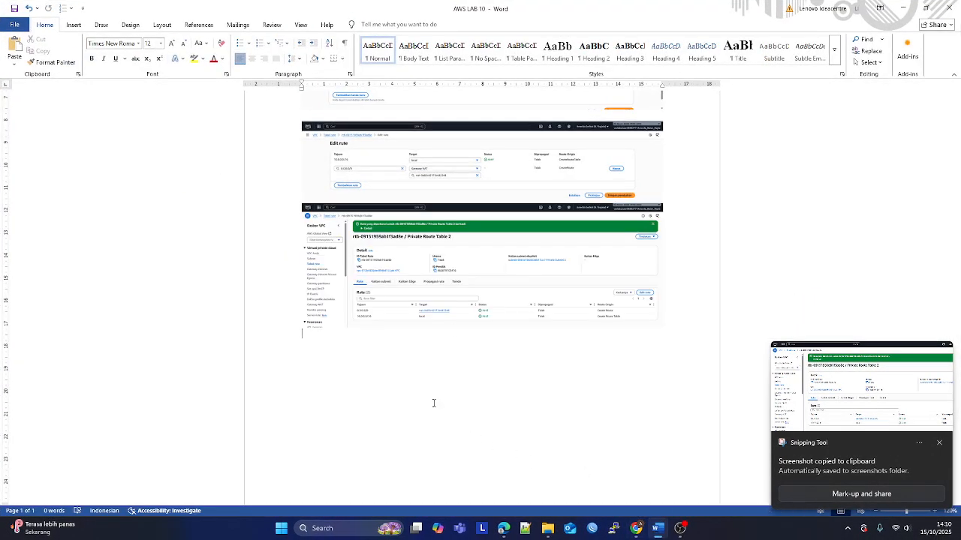
- Read the Task 3 launch template instructions on the lab page, then open EC2 in a new tab placed right beside the lab page
{"action": "left_click", "coordinate": [636, 528]}
{"action": "left_click", "coordinate": [173, 8]}
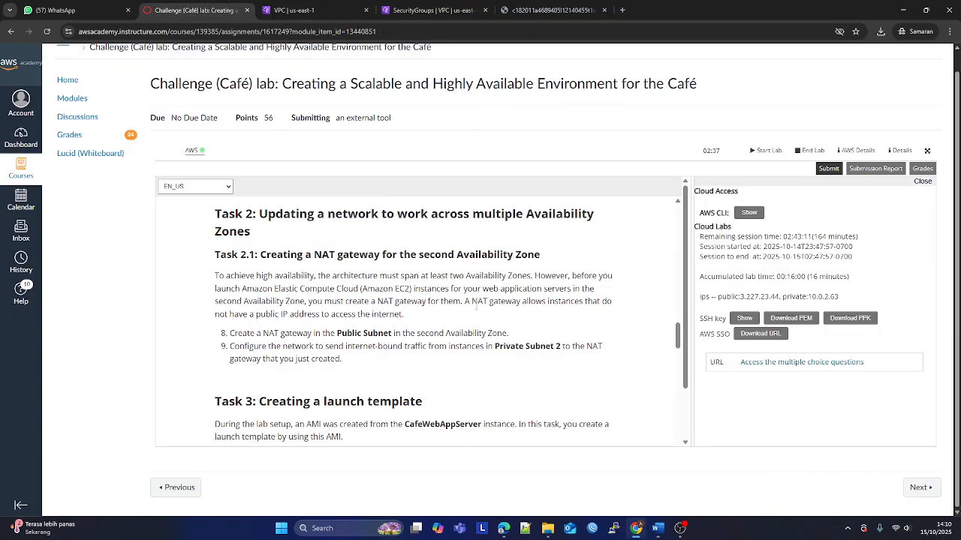
{"action": "scroll", "coordinate": [476, 306], "scroll_direction": "down", "scroll_amount": 1}
{"action": "scroll", "coordinate": [476, 306], "scroll_direction": "down", "scroll_amount": 2}
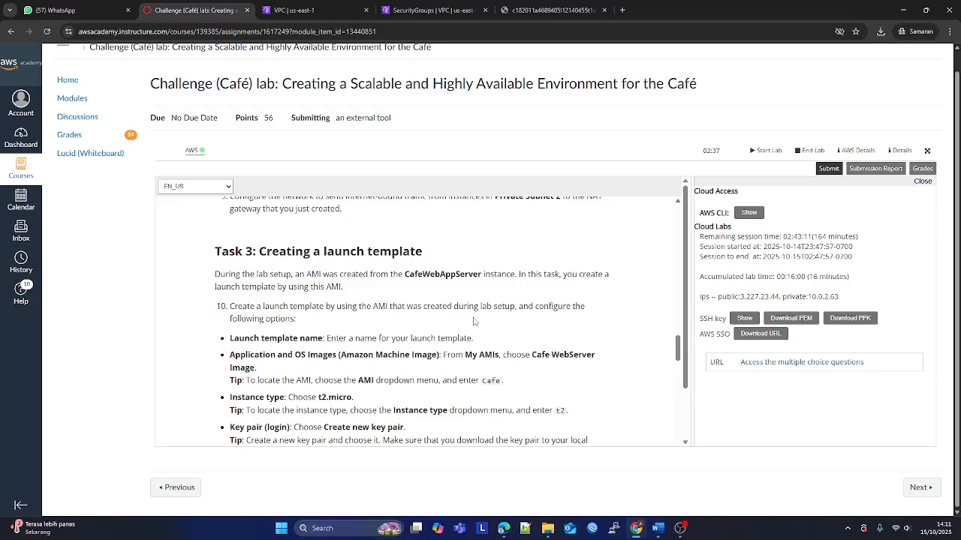
{"action": "scroll", "coordinate": [474, 321], "scroll_direction": "down", "scroll_amount": 1}
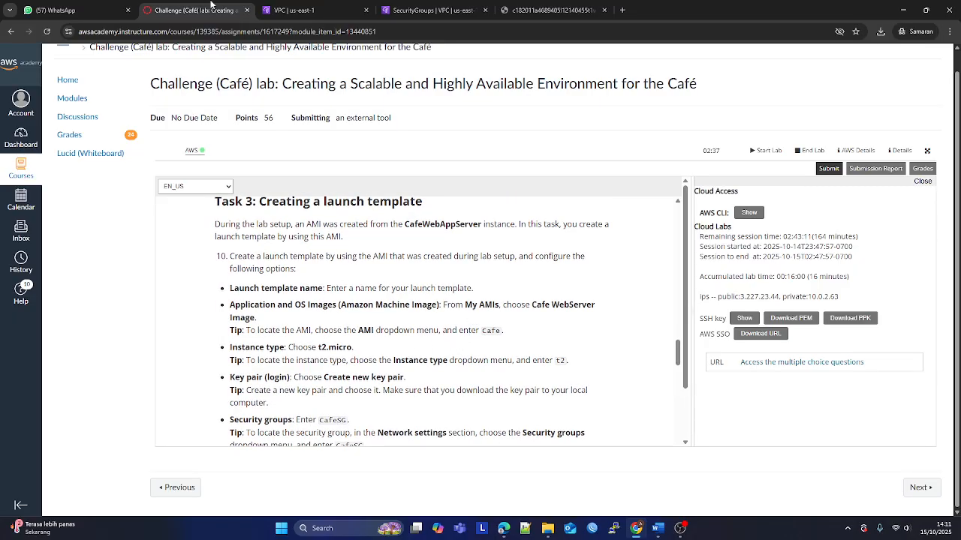
{"action": "left_click", "coordinate": [441, 6]}
{"action": "left_click", "coordinate": [306, 8]}
{"action": "left_click", "coordinate": [253, 56]}
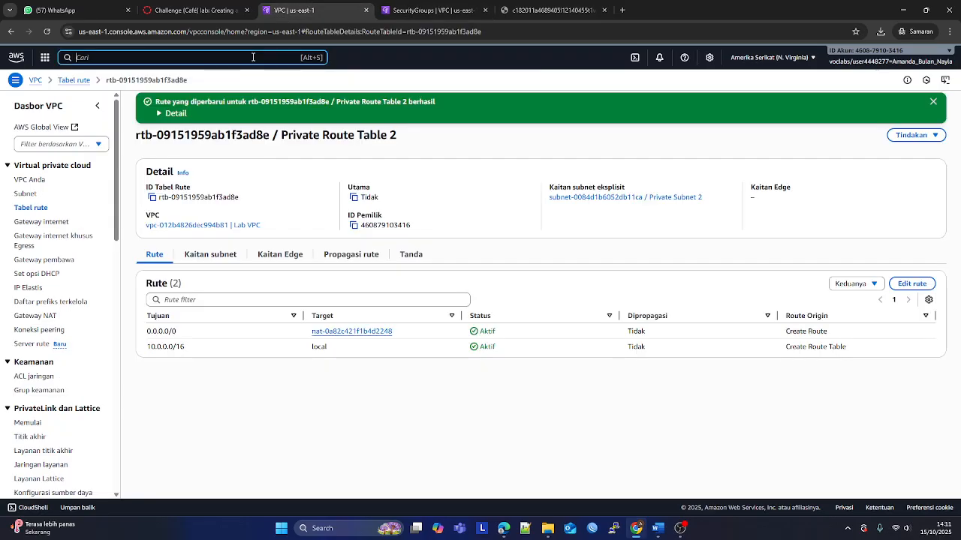
{"action": "type", "text": "ec2"}
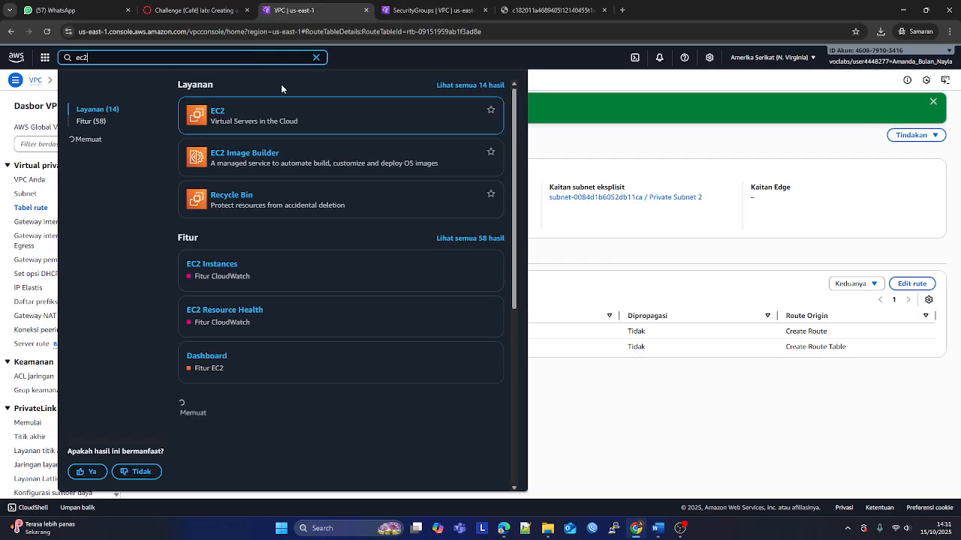
{"action": "right_click", "coordinate": [230, 115]}
{"action": "left_click", "coordinate": [232, 118]}
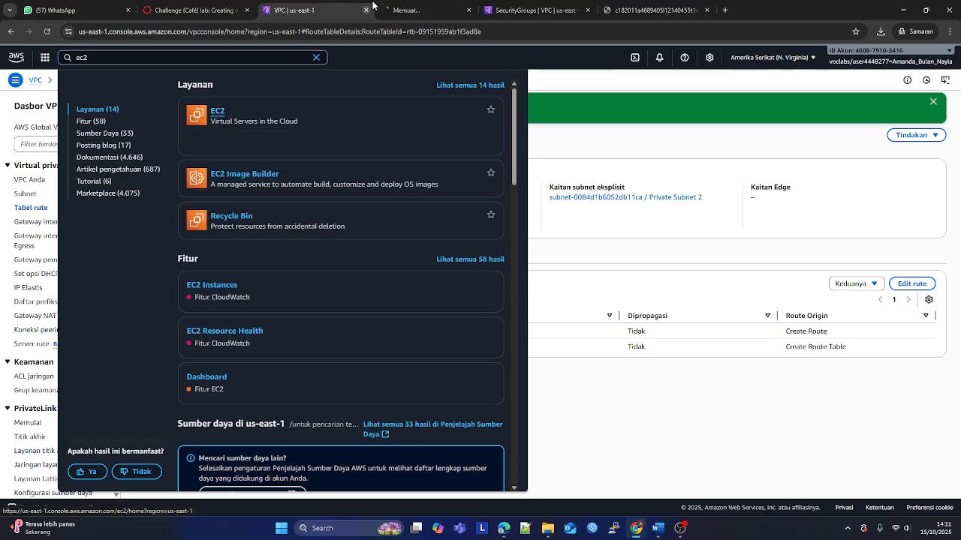
{"action": "left_click_drag", "start_coordinate": [412, 6], "coordinate": [300, 3]}
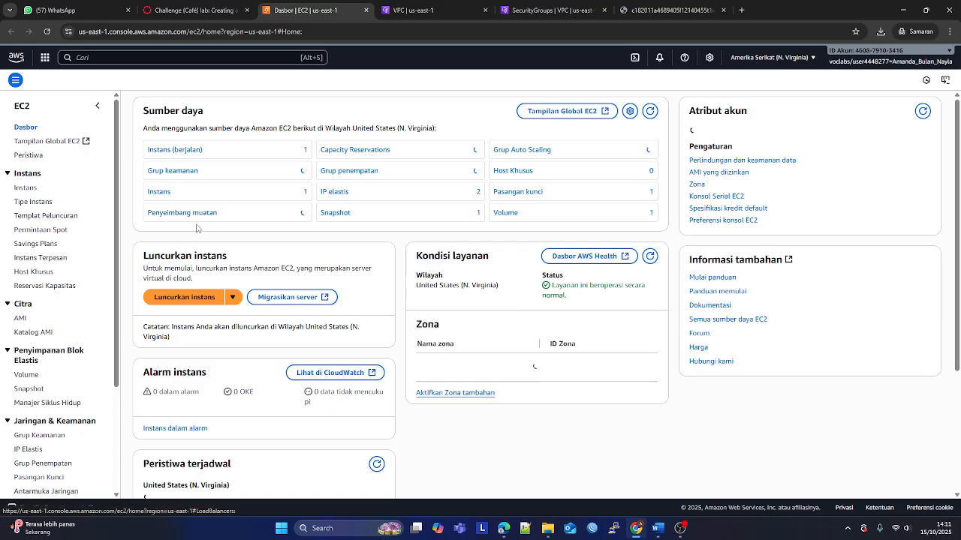
- Open the launch form for a new EC2 instance and review the Task 3 and Task 4 instructions on the lab page
{"action": "left_click", "coordinate": [19, 188]}
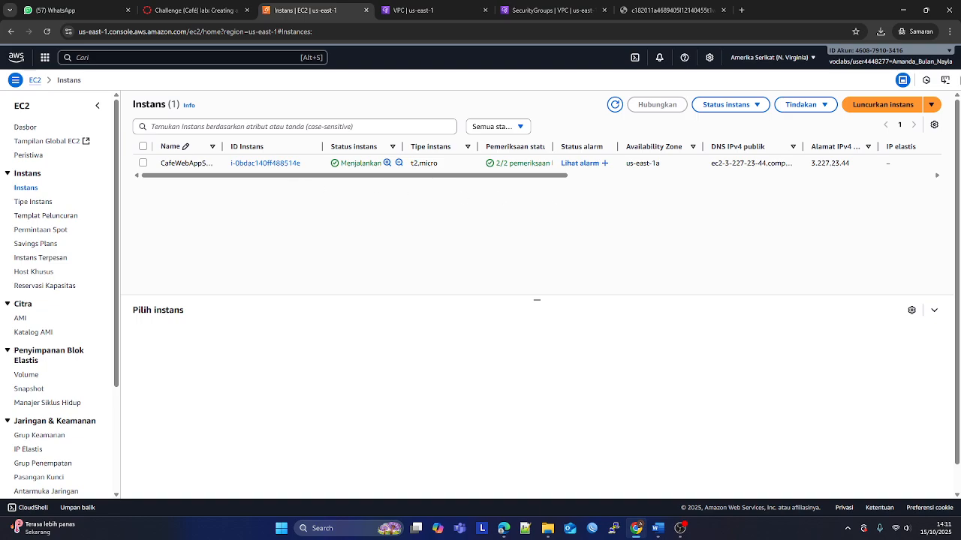
{"action": "left_click", "coordinate": [863, 115]}
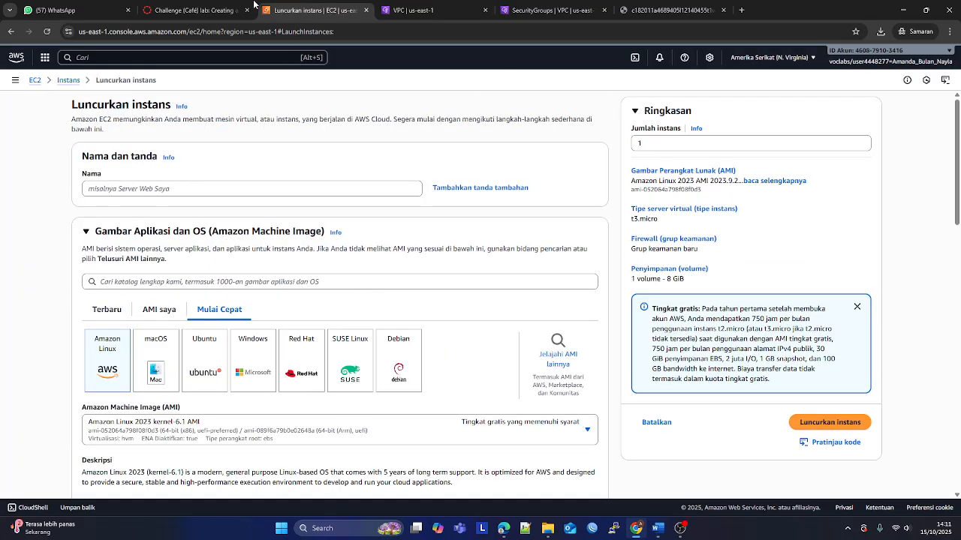
{"action": "key", "text": "ctrl+shift+Tab"}
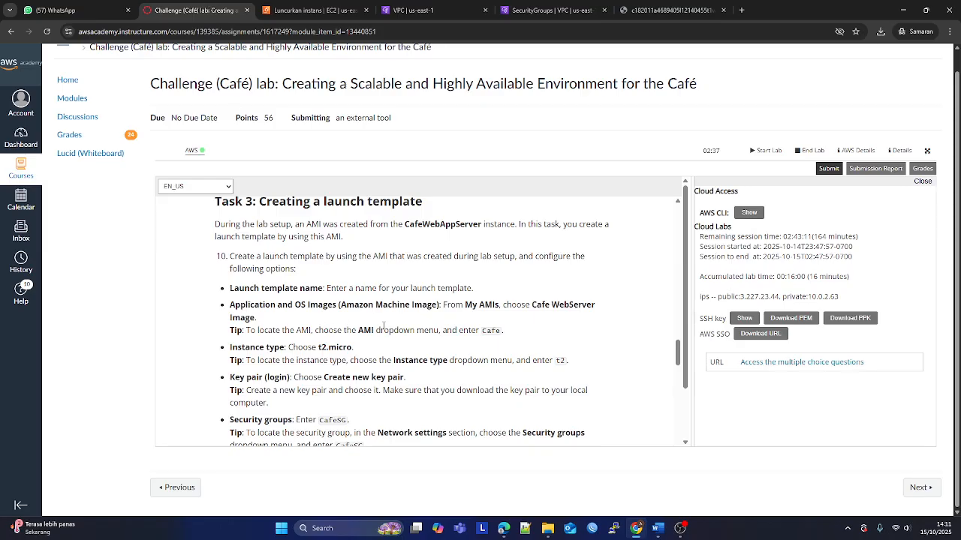
{"action": "scroll", "coordinate": [384, 326], "scroll_direction": "down", "scroll_amount": 3}
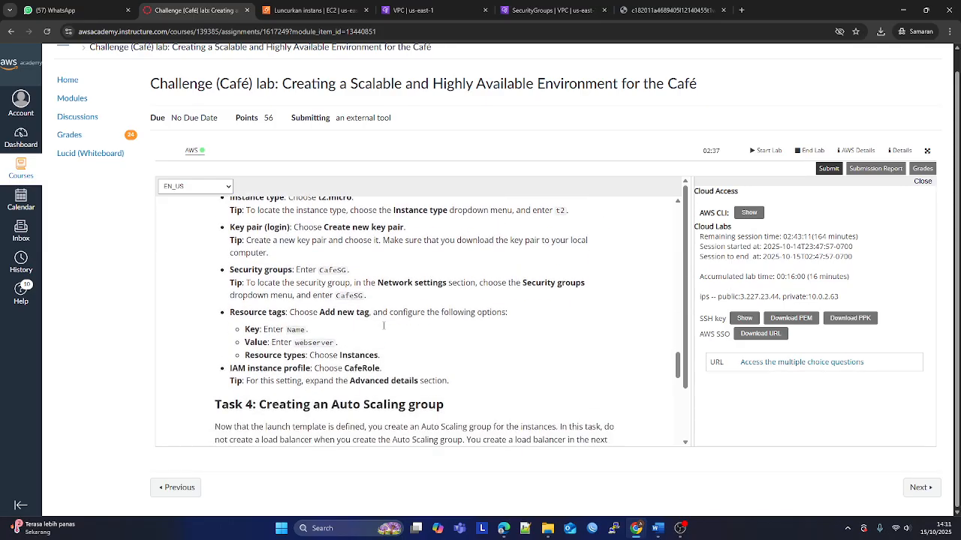
{"action": "scroll", "coordinate": [384, 326], "scroll_direction": "up", "scroll_amount": 4}
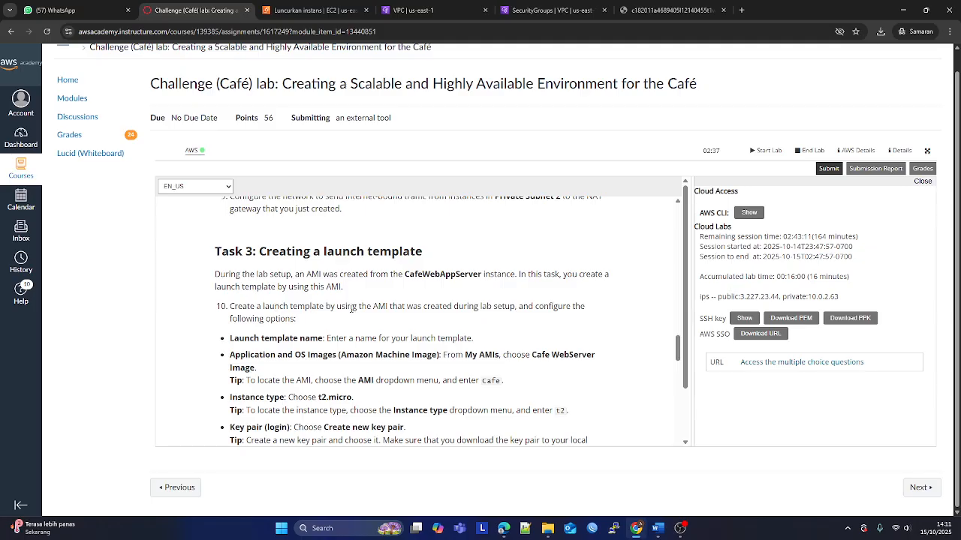
{"action": "scroll", "coordinate": [352, 309], "scroll_direction": "down", "scroll_amount": 8}
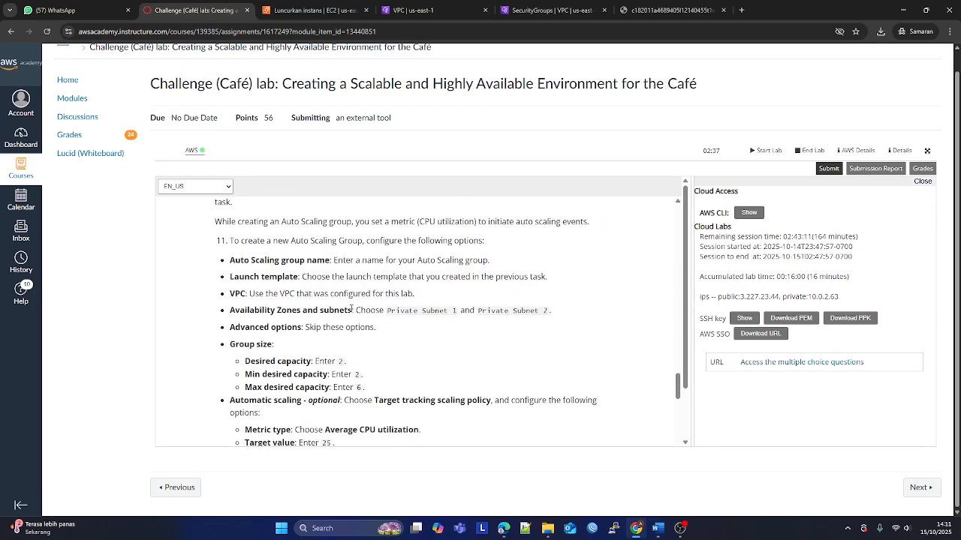
- Reread the Task 3 instructions on the lab page, then leave the instance launch form and open the EC2 launch templates page
{"action": "scroll", "coordinate": [352, 308], "scroll_direction": "down", "scroll_amount": 6}
{"action": "scroll", "coordinate": [356, 321], "scroll_direction": "up", "scroll_amount": 6}
{"action": "scroll", "coordinate": [356, 321], "scroll_direction": "up", "scroll_amount": 8}
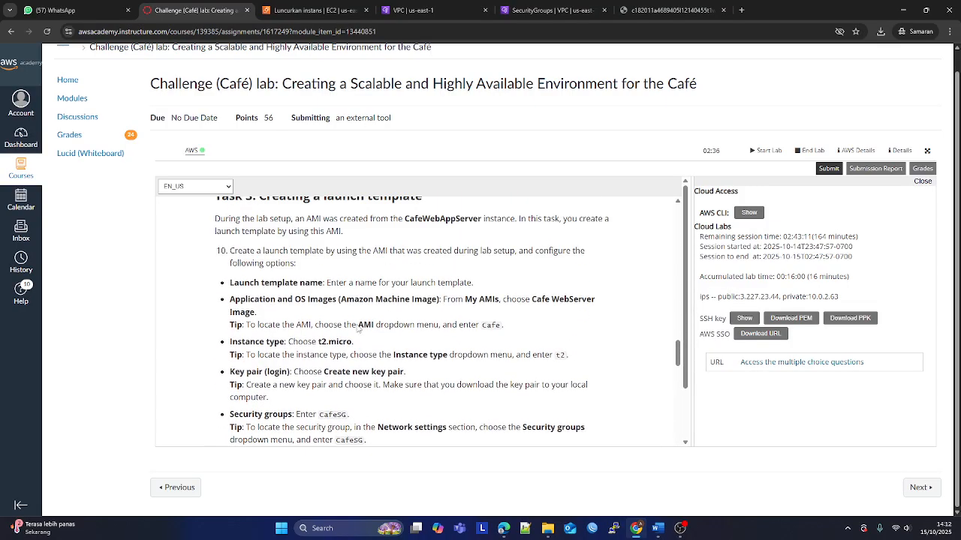
{"action": "scroll", "coordinate": [358, 331], "scroll_direction": "up", "scroll_amount": 2}
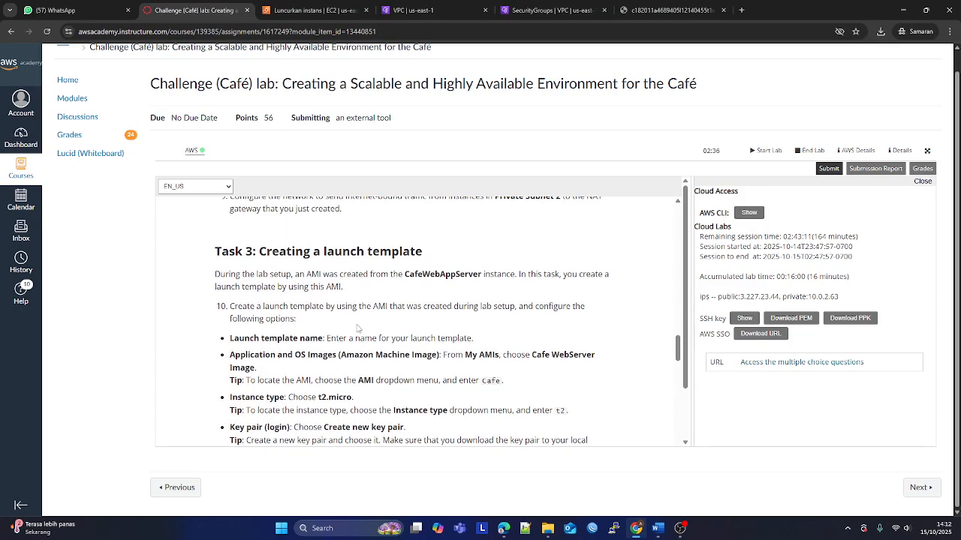
{"action": "left_click", "coordinate": [321, 11]}
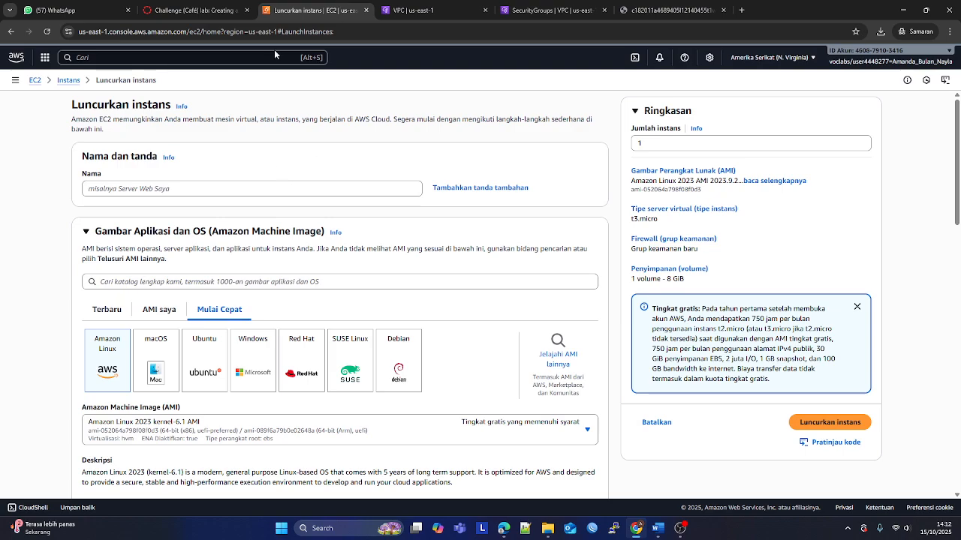
{"action": "left_click", "coordinate": [35, 80]}
{"action": "scroll", "coordinate": [57, 248], "scroll_direction": "down", "scroll_amount": 2}
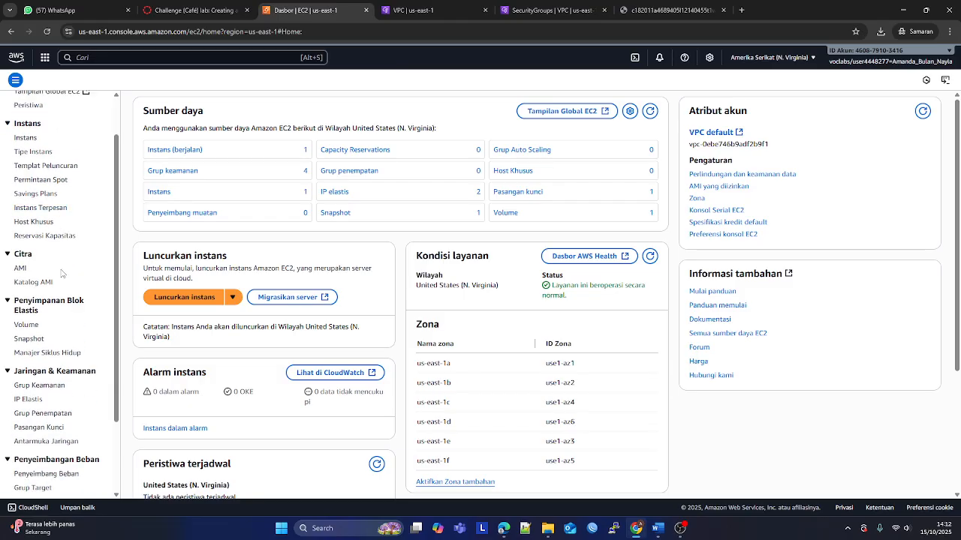
{"action": "scroll", "coordinate": [56, 337], "scroll_direction": "down", "scroll_amount": 1}
{"action": "scroll", "coordinate": [56, 337], "scroll_direction": "up", "scroll_amount": 3}
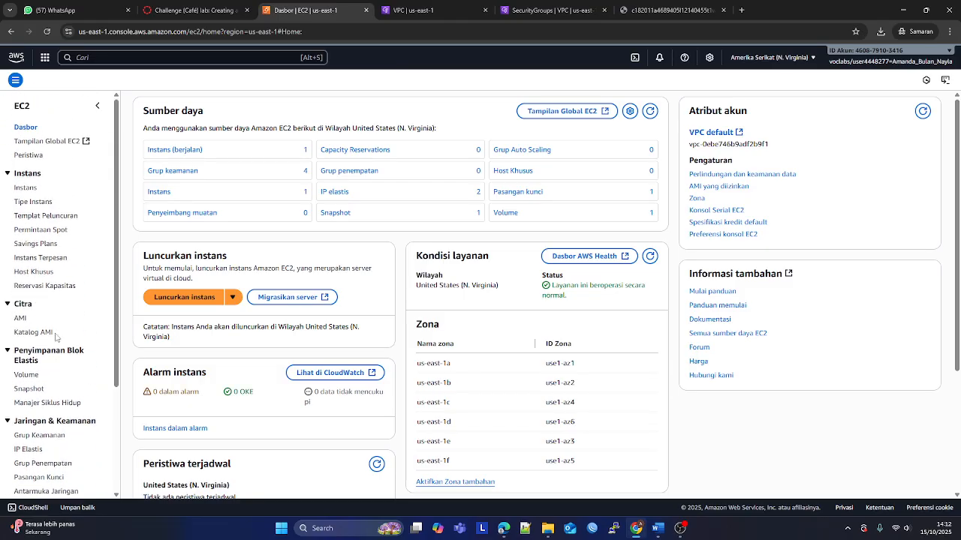
{"action": "left_click", "coordinate": [680, 528]}
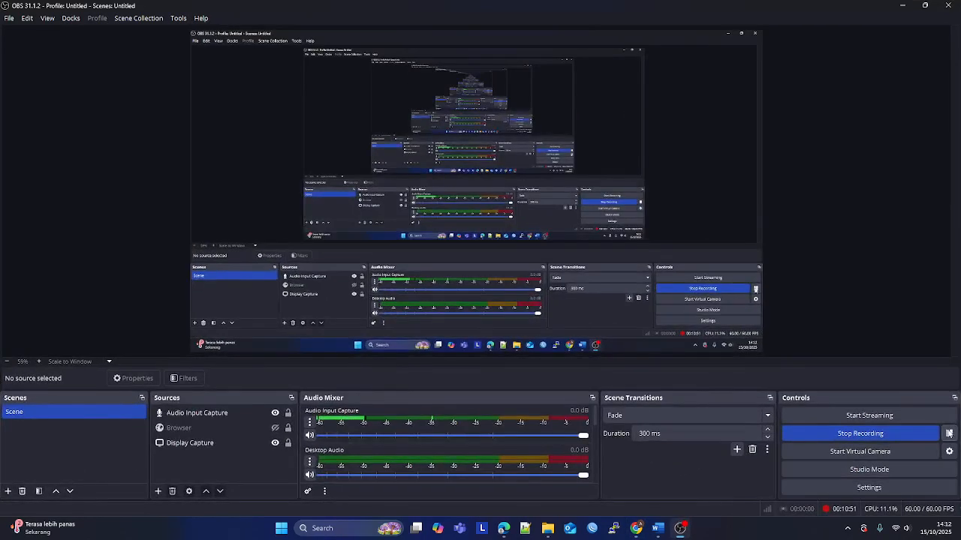
{"action": "left_click", "coordinate": [636, 528]}
{"action": "left_click", "coordinate": [44, 215]}
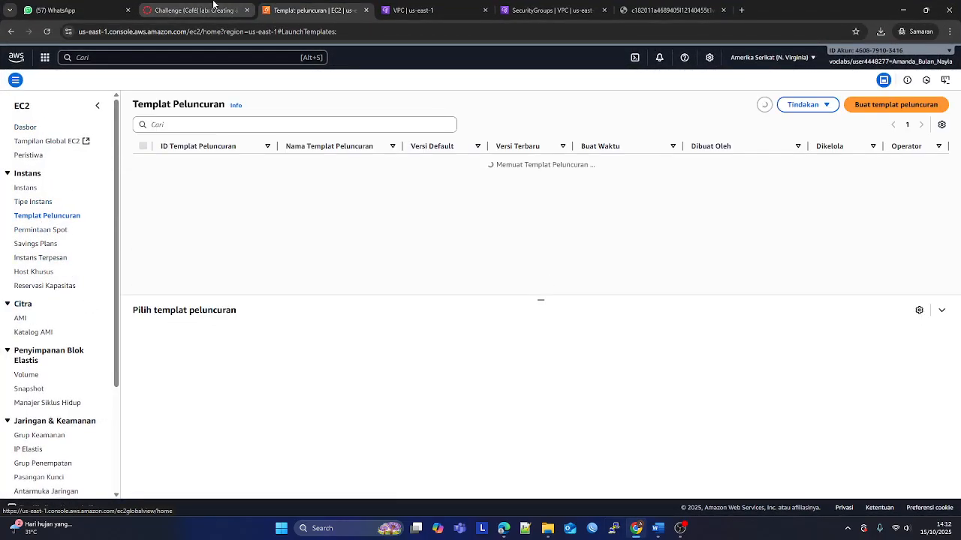
- Start creating a new EC2 launch template and name it webserver
{"action": "left_click", "coordinate": [194, 10]}
{"action": "scroll", "coordinate": [340, 308], "scroll_direction": "down", "scroll_amount": 1}
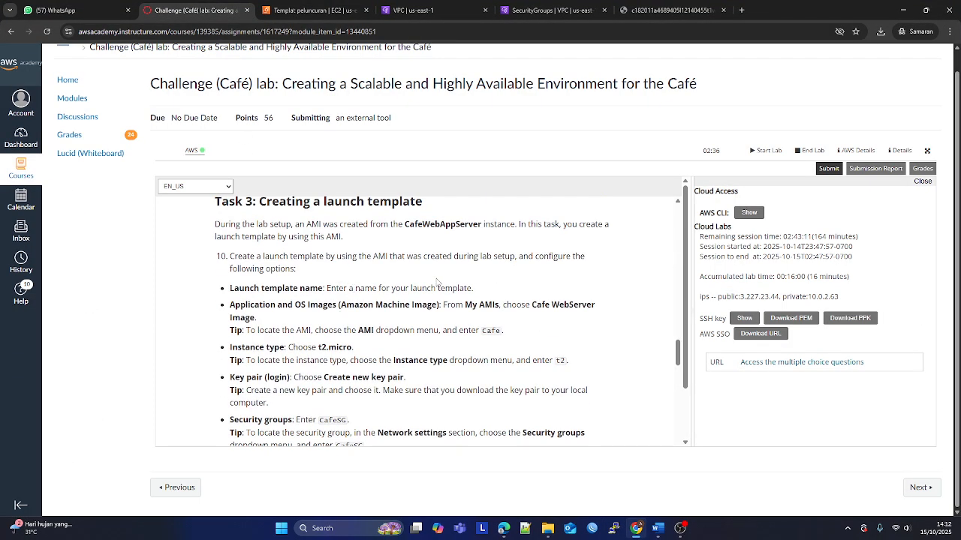
{"action": "left_click", "coordinate": [308, 10]}
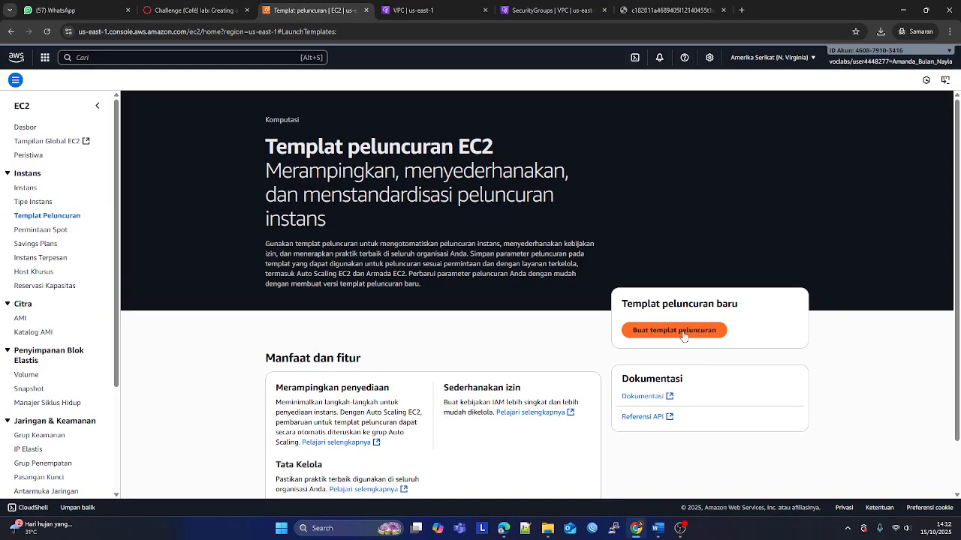
{"action": "left_click", "coordinate": [653, 330]}
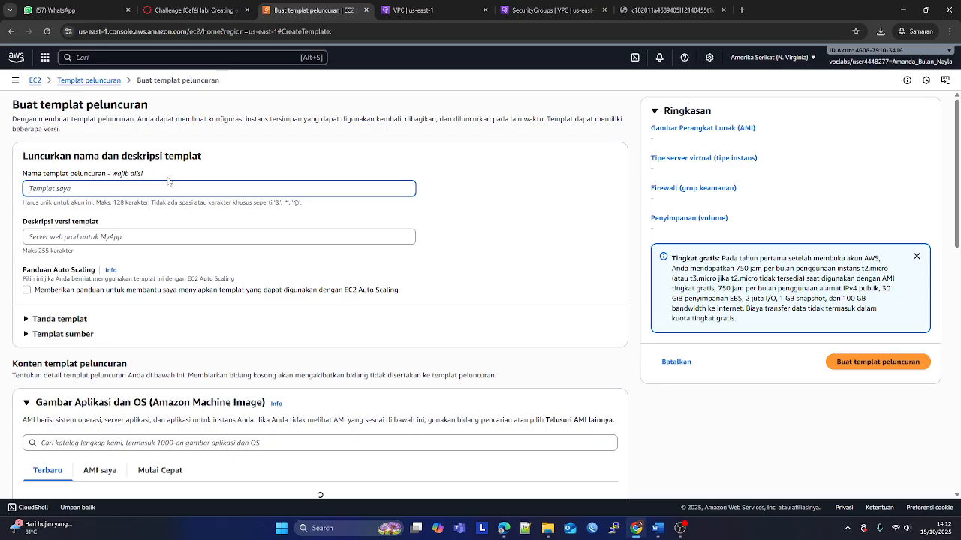
{"action": "type", "text": "webserver"}
- Check the lab's AMI requirement and choose Cafe WebServer Image from the self-owned AMIs for the launch template
{"action": "key", "text": "ctrl+shift+Tab"}
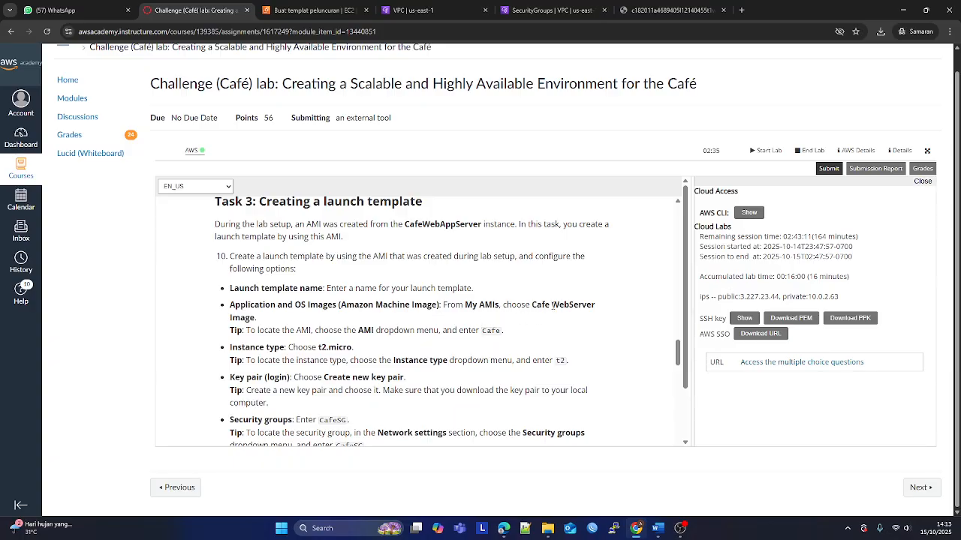
{"action": "left_click", "coordinate": [309, 10]}
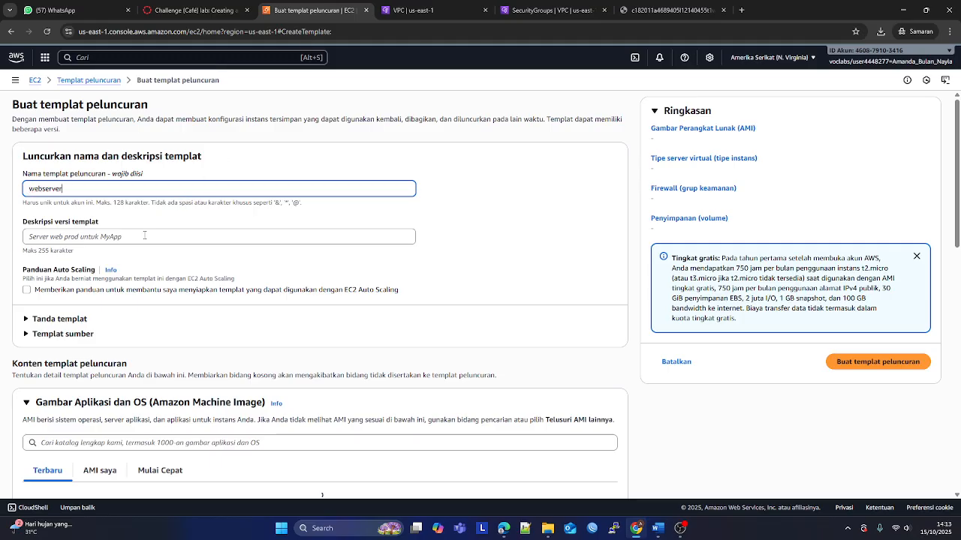
{"action": "scroll", "coordinate": [146, 274], "scroll_direction": "down", "scroll_amount": 3}
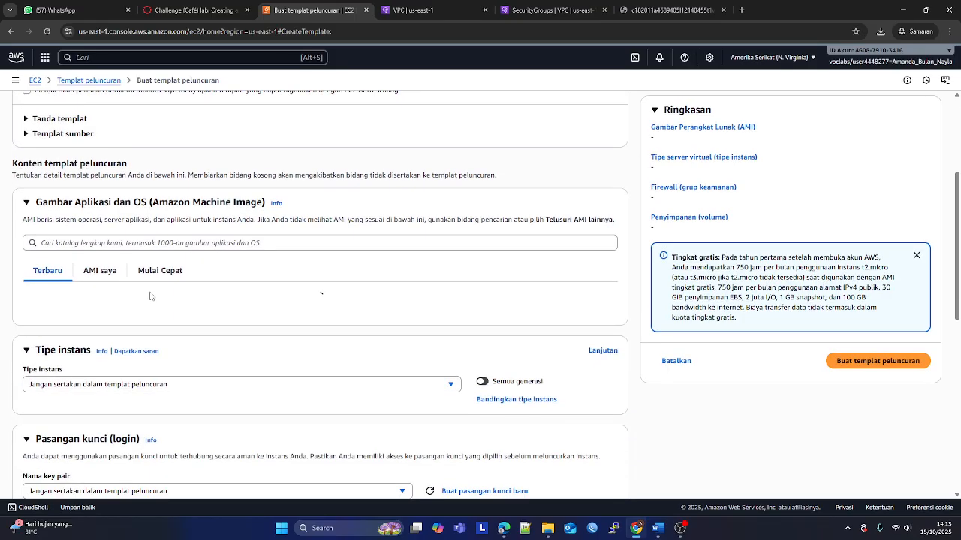
{"action": "left_click", "coordinate": [168, 8]}
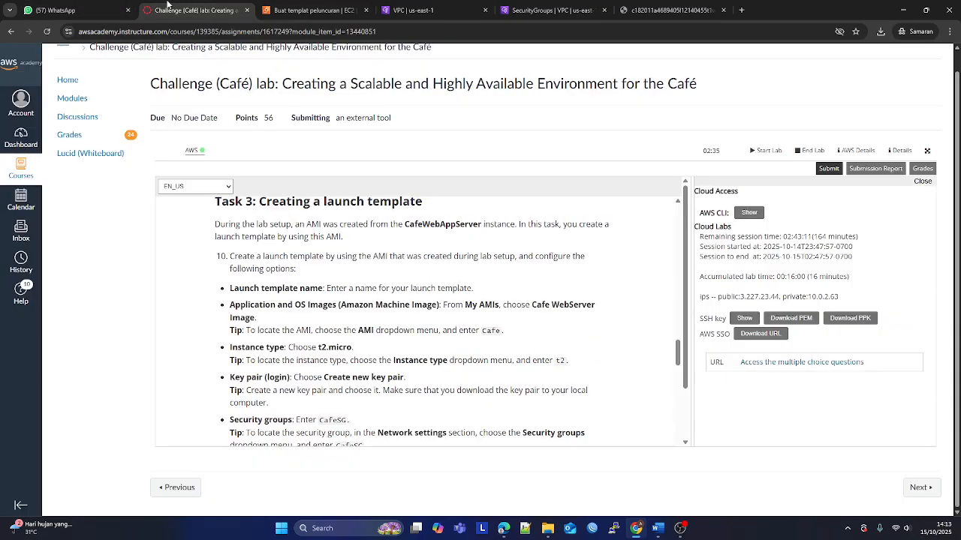
{"action": "left_click", "coordinate": [310, 10]}
{"action": "left_click", "coordinate": [91, 274]}
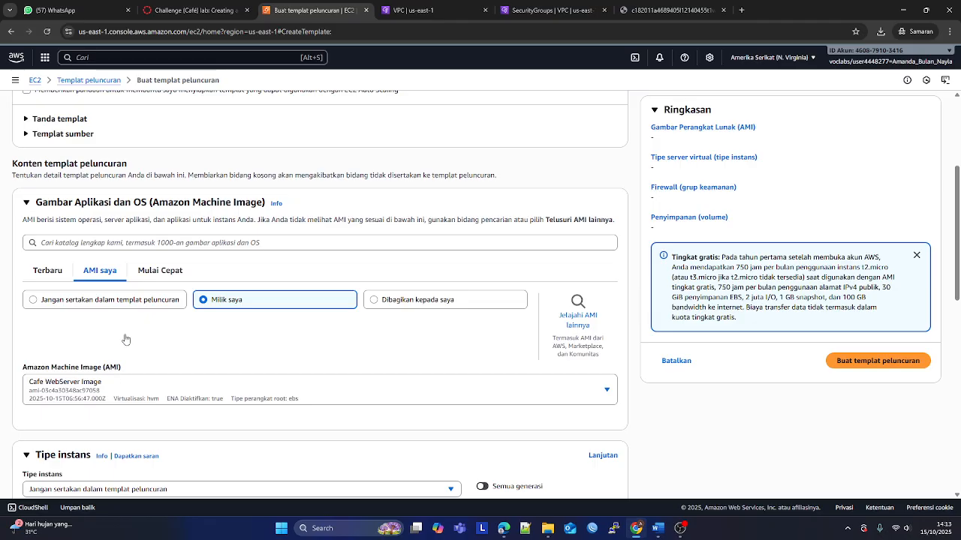
- Set the launch template's instance type to t2.micro, checking it against the Task 3 instructions on the lab page
{"action": "scroll", "coordinate": [125, 339], "scroll_direction": "up", "scroll_amount": 3}
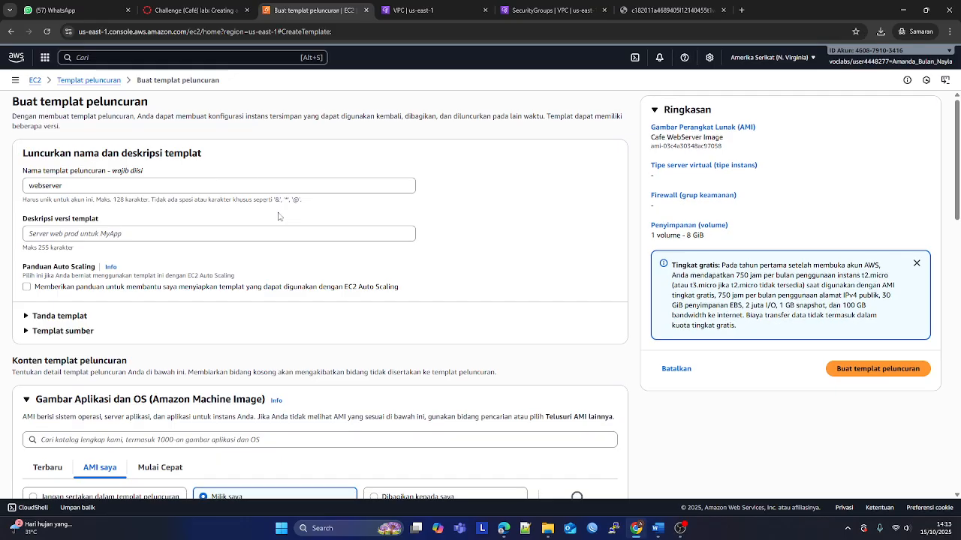
{"action": "scroll", "coordinate": [278, 216], "scroll_direction": "down", "scroll_amount": 2}
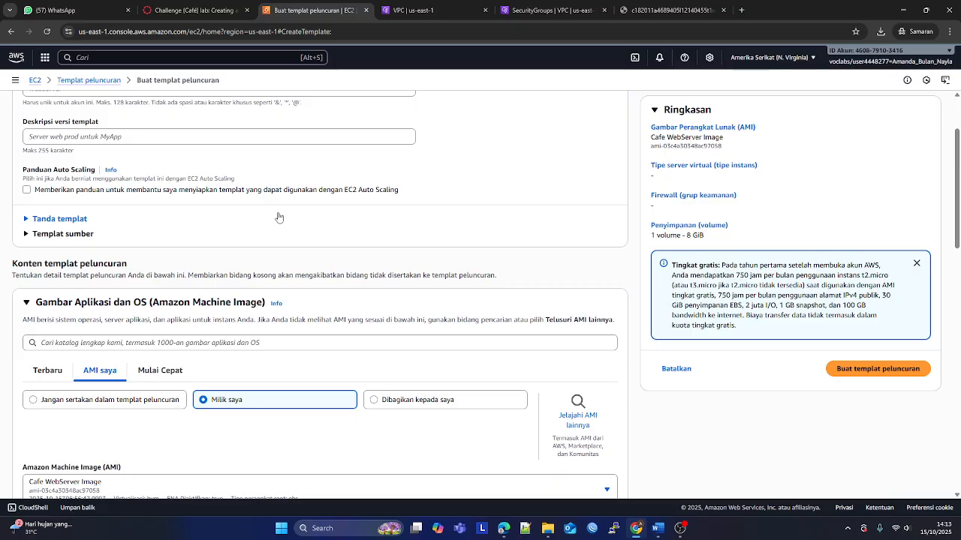
{"action": "scroll", "coordinate": [279, 217], "scroll_direction": "down", "scroll_amount": 5}
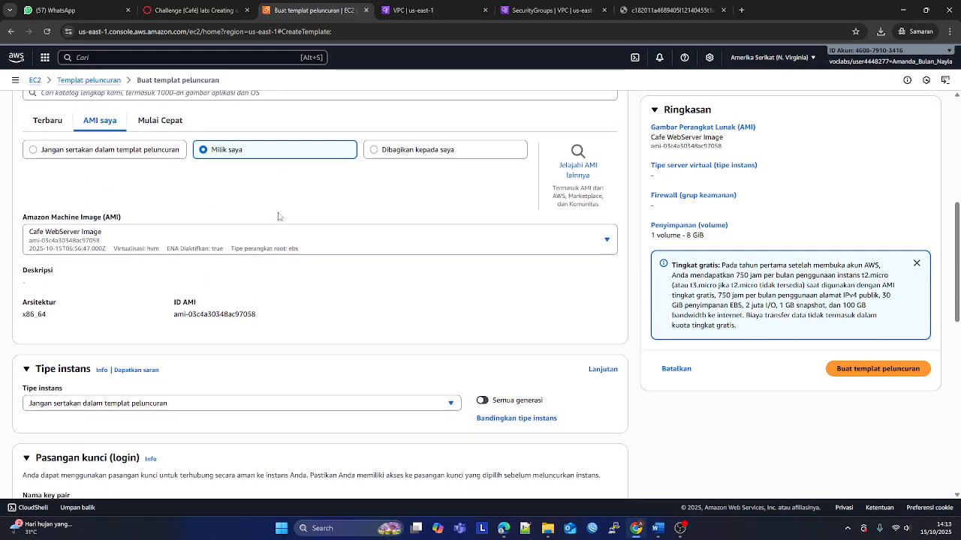
{"action": "left_click", "coordinate": [225, 6]}
{"action": "scroll", "coordinate": [472, 292], "scroll_direction": "down", "scroll_amount": 1}
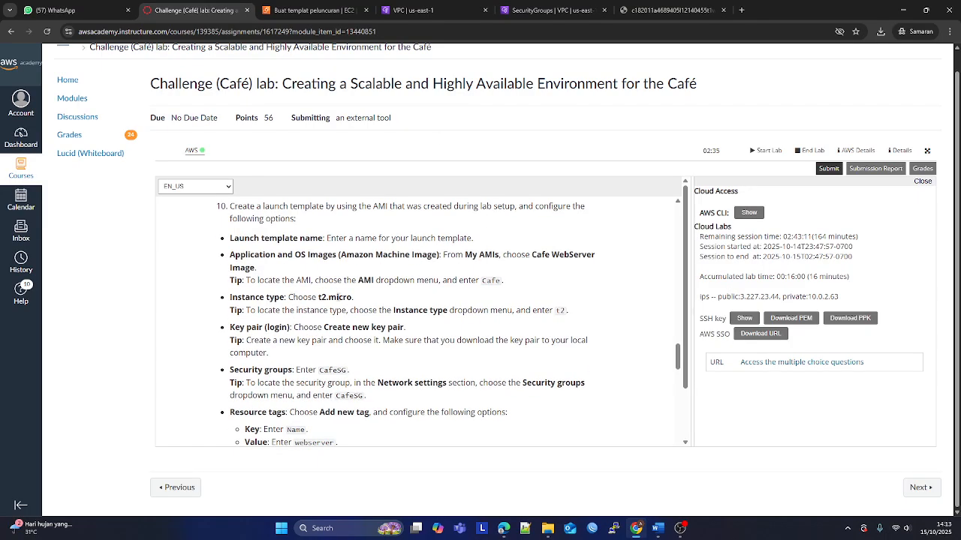
{"action": "left_click", "coordinate": [311, 10]}
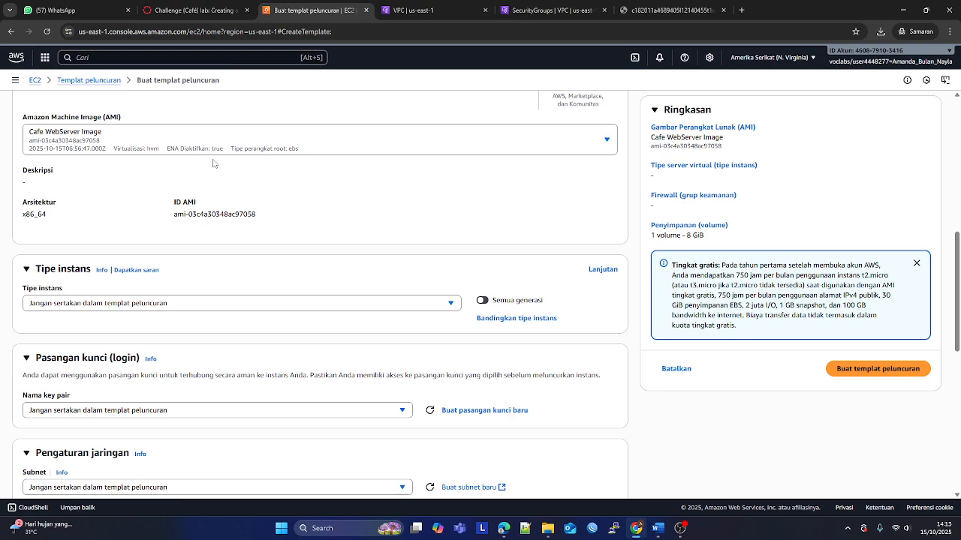
{"action": "left_click", "coordinate": [125, 303]}
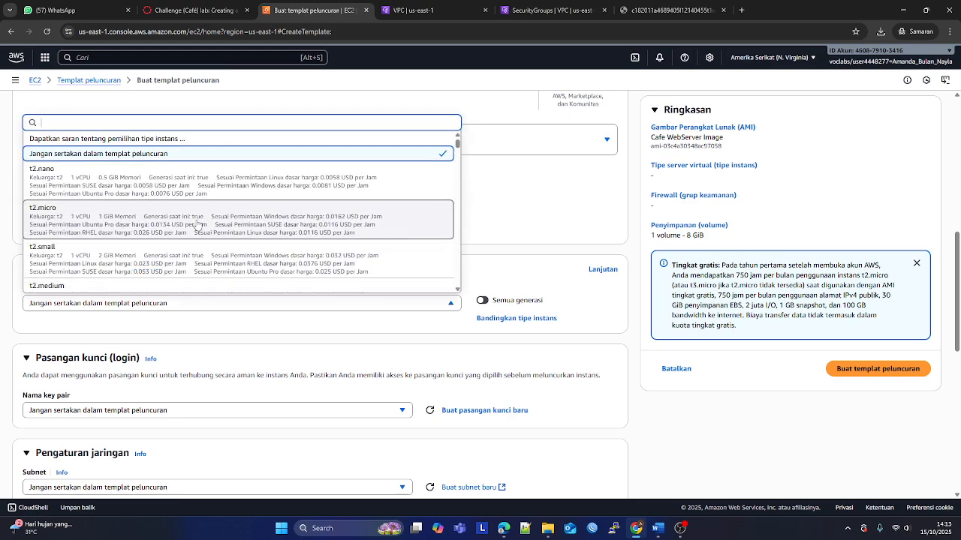
{"action": "left_click", "coordinate": [181, 5]}
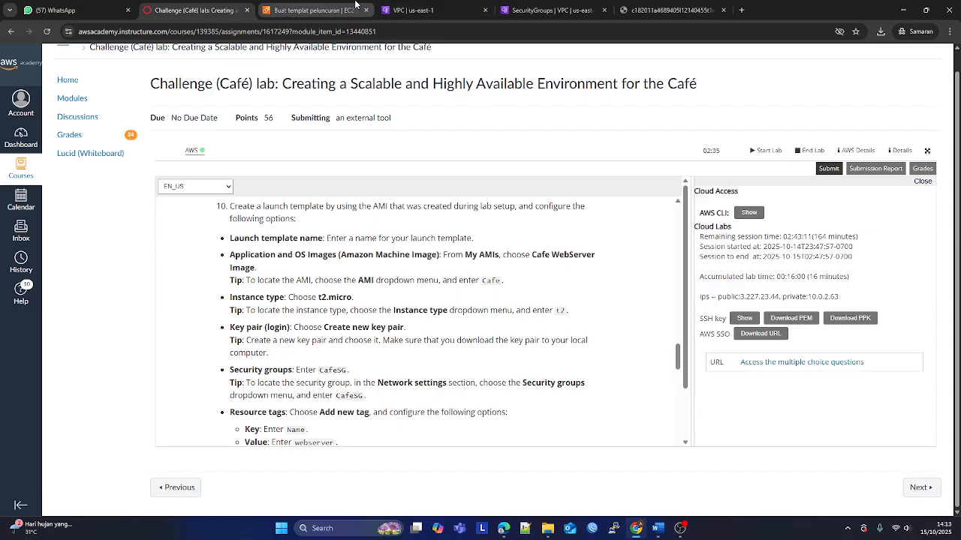
{"action": "left_click", "coordinate": [309, 10]}
{"action": "scroll", "coordinate": [318, 83], "scroll_direction": "down", "scroll_amount": 2}
{"action": "left_click", "coordinate": [216, 7]}
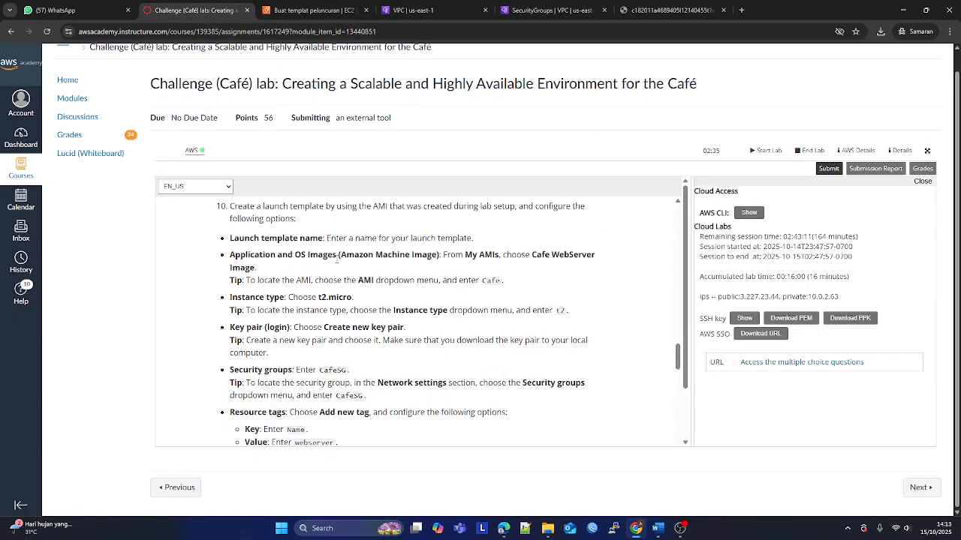
{"action": "left_click", "coordinate": [309, 10]}
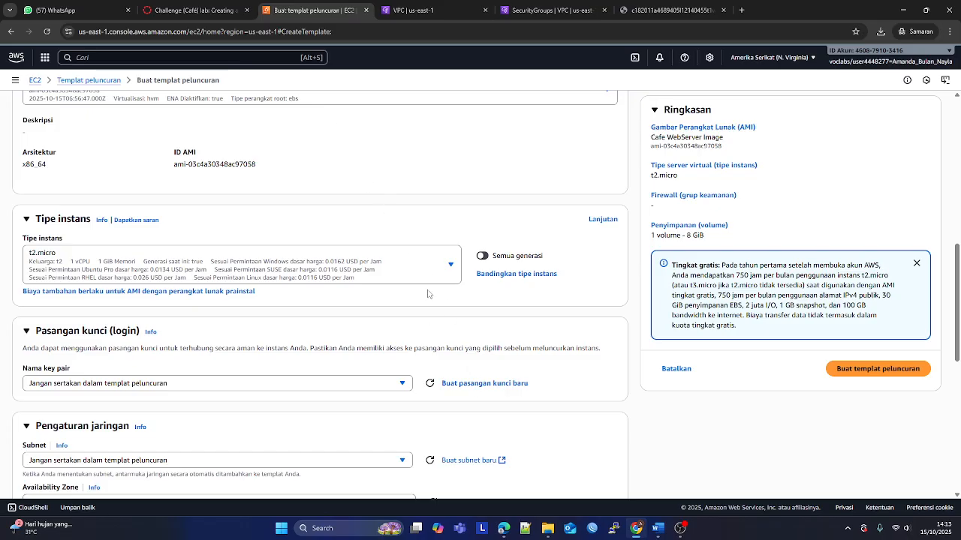
- Capture the launch template's name and description section and paste it below the route table image in the AWS LAB 10 Word document
{"action": "scroll", "coordinate": [428, 294], "scroll_direction": "up", "scroll_amount": 10}
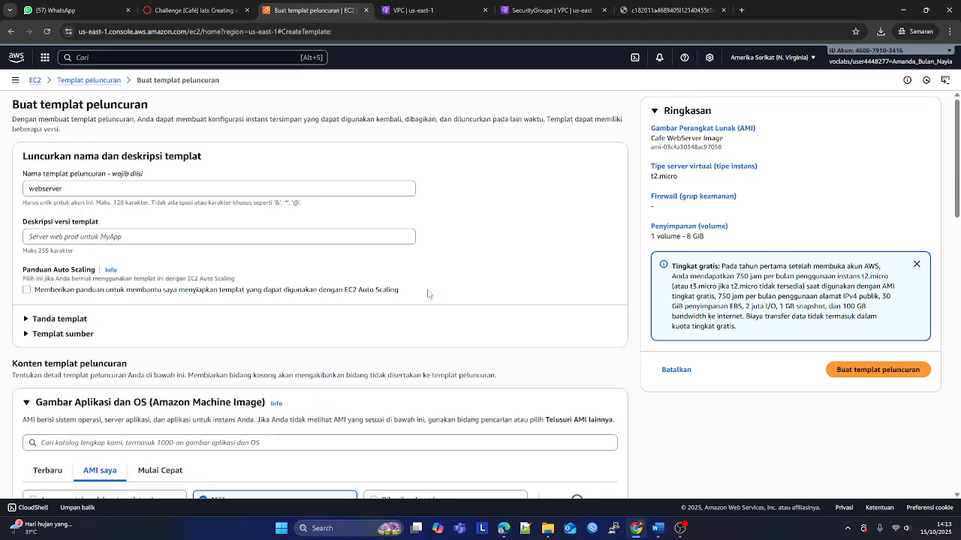
{"action": "key", "text": "super+shift+s"}
{"action": "left_click_drag", "start_coordinate": [1, 43], "coordinate": [638, 352]}
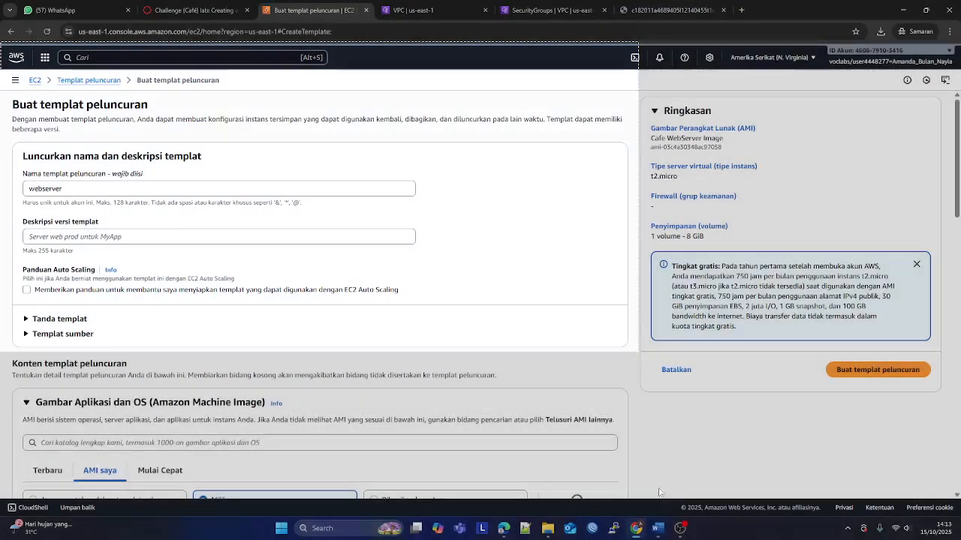
{"action": "left_click", "coordinate": [658, 529]}
{"action": "key", "text": "ctrl+v"}
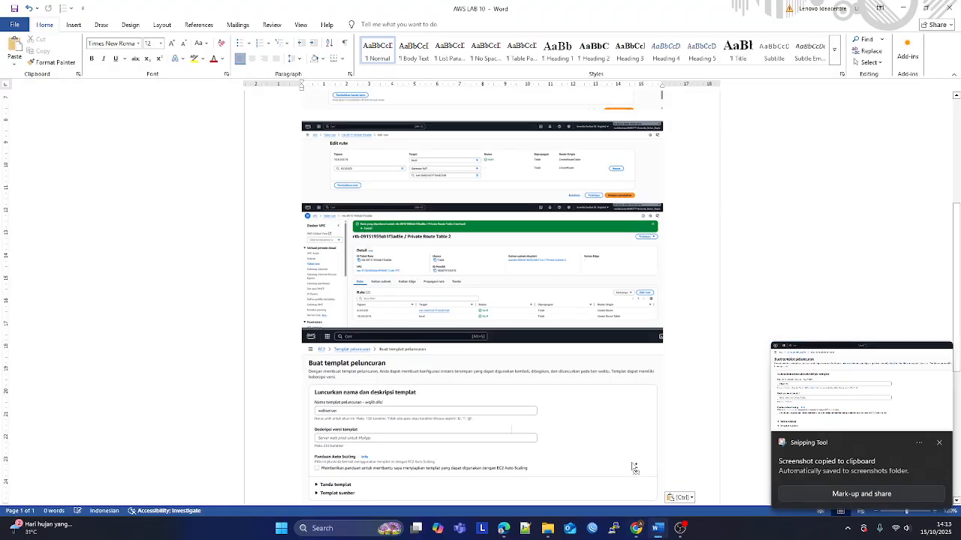
{"action": "scroll", "coordinate": [624, 323], "scroll_direction": "up", "scroll_amount": 3}
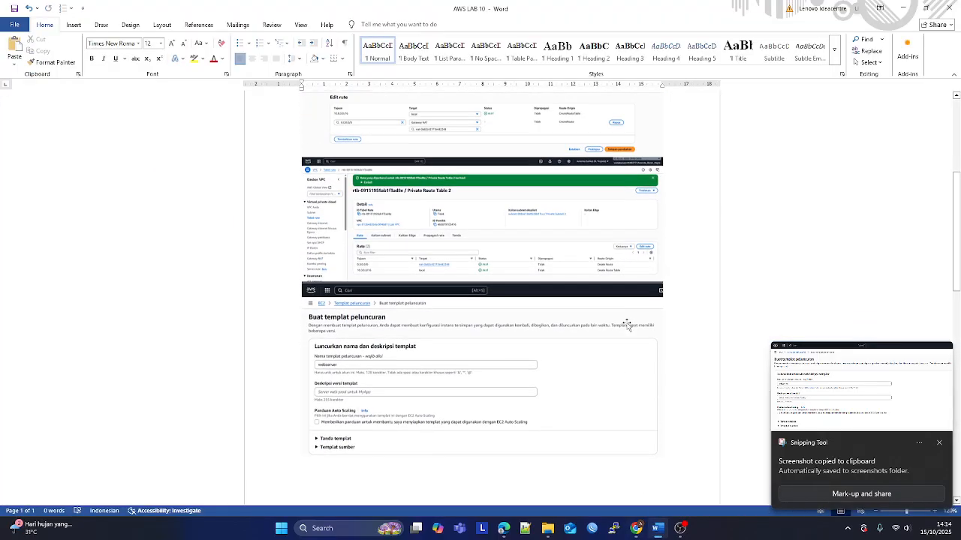
- Capture the launch template's AMI section showing Cafe WebServer Image and paste it into the AWS LAB 10 Word document
{"action": "left_click", "coordinate": [636, 528]}
{"action": "scroll", "coordinate": [257, 282], "scroll_direction": "down", "scroll_amount": 3}
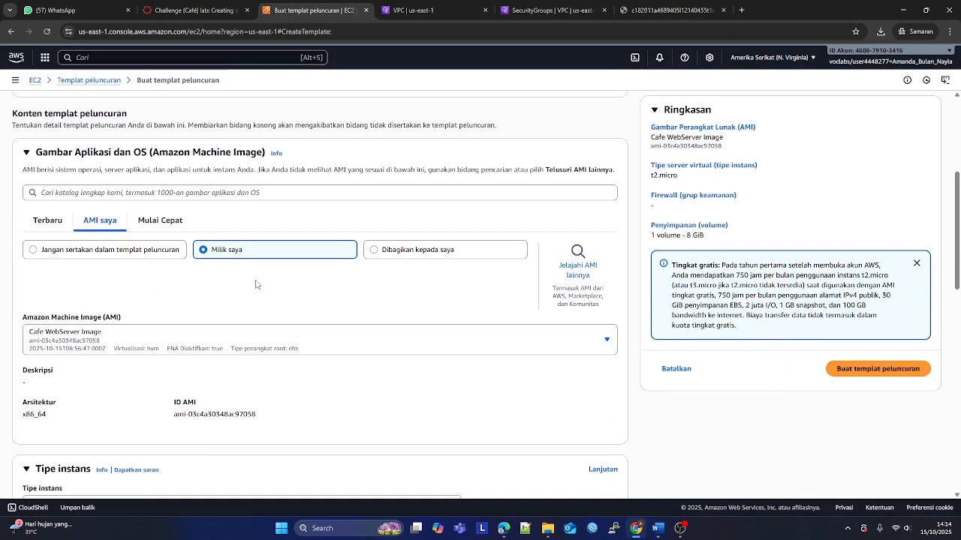
{"action": "key", "text": "shift+super+s"}
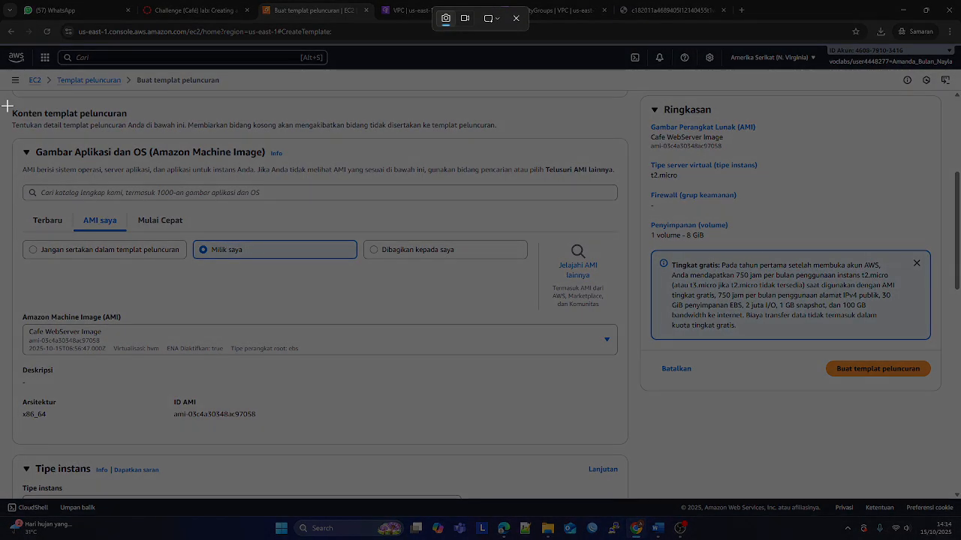
{"action": "left_click_drag", "start_coordinate": [7, 107], "coordinate": [636, 449]}
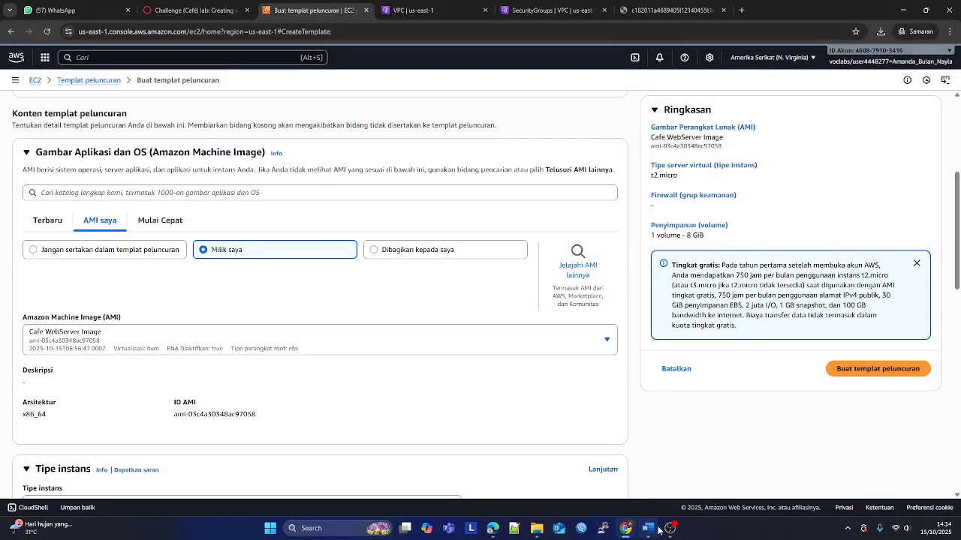
{"action": "left_click", "coordinate": [653, 529]}
{"action": "key", "text": "ctrl+v"}
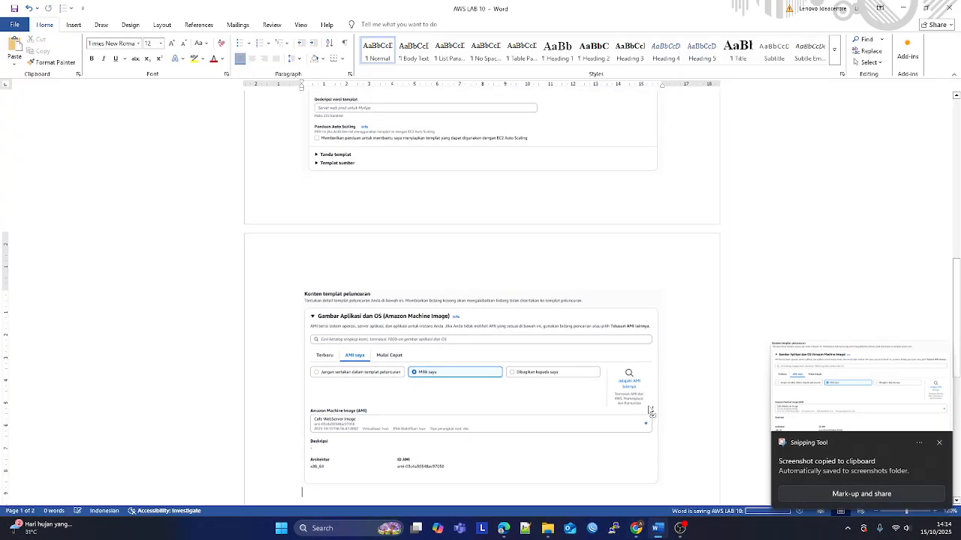
- Capture the launch template's instance type section showing t2.micro and paste it below the AMI image in the AWS LAB 10 Word document
{"action": "left_click", "coordinate": [636, 528]}
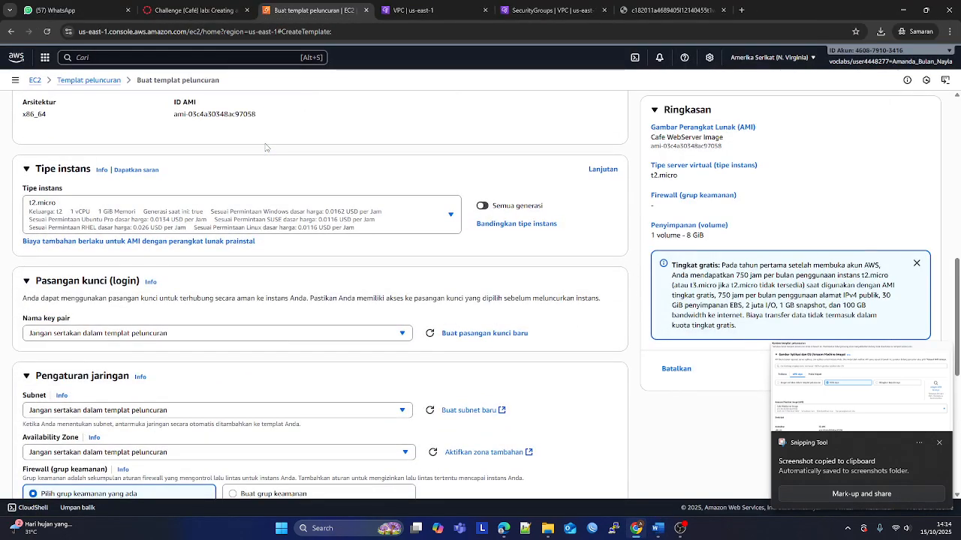
{"action": "key", "text": "super+shift+s"}
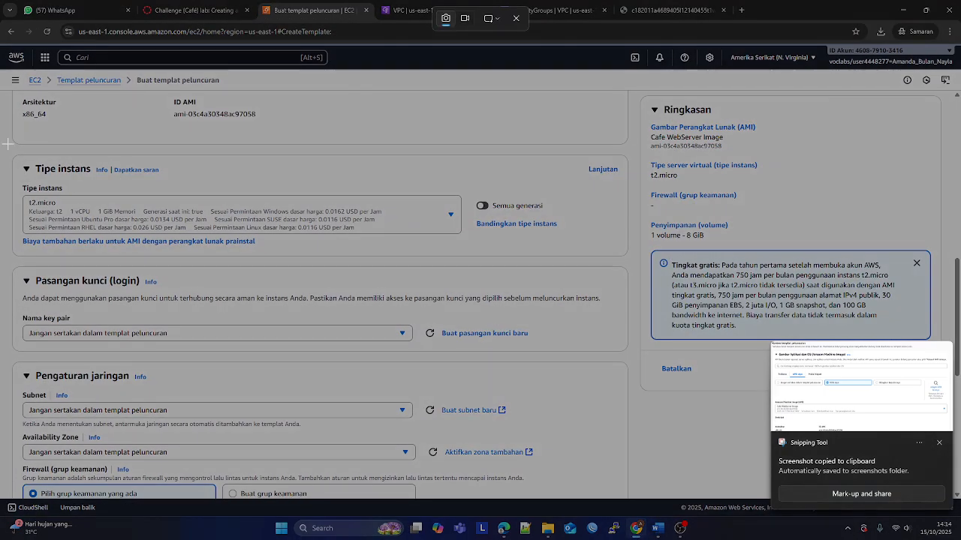
{"action": "left_click_drag", "start_coordinate": [9, 147], "coordinate": [630, 260]}
{"action": "key", "text": "alt+Tab"}
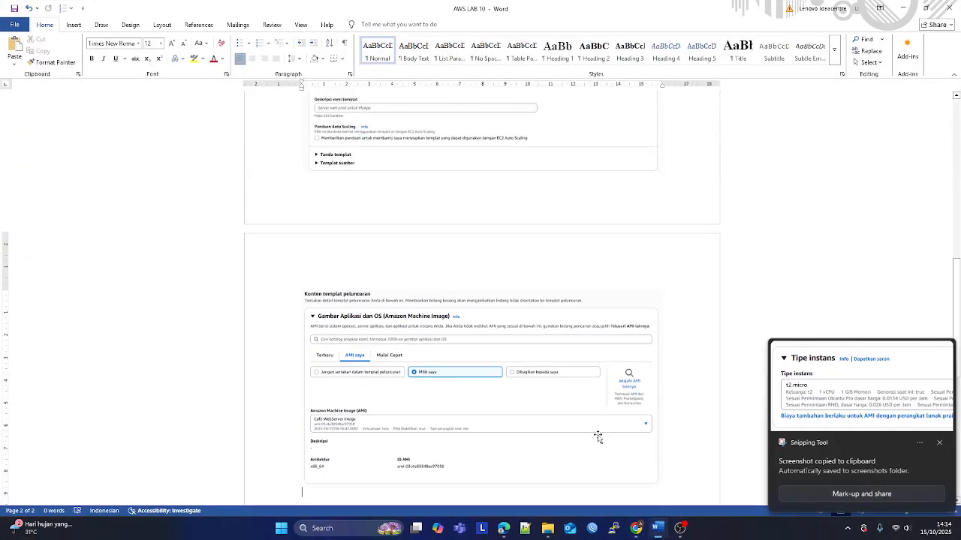
{"action": "key", "text": "ctrl+v"}
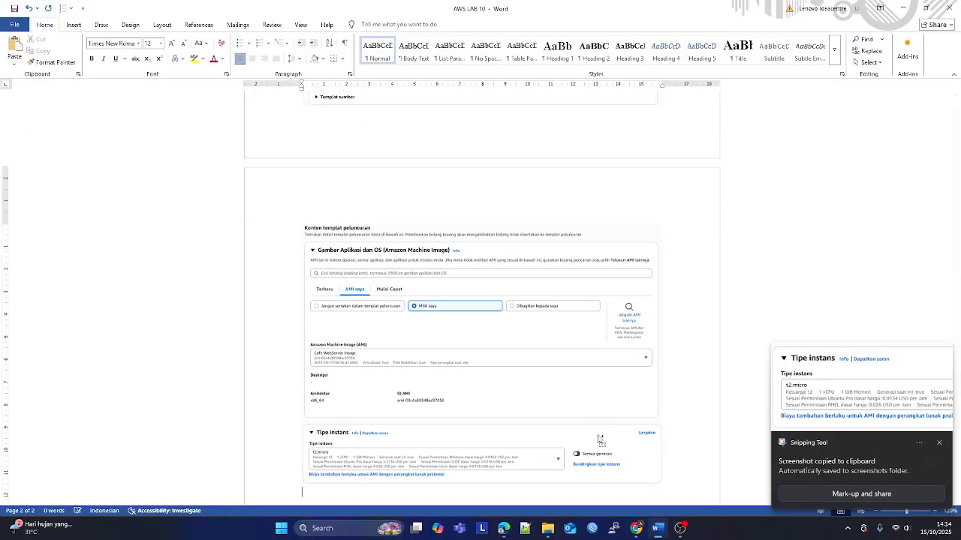
{"action": "key", "text": "alt+Tab"}
- Start a new key pair for the launch template and name it new, checking the lab's key pair instructions
{"action": "scroll", "coordinate": [388, 301], "scroll_direction": "down", "scroll_amount": 2}
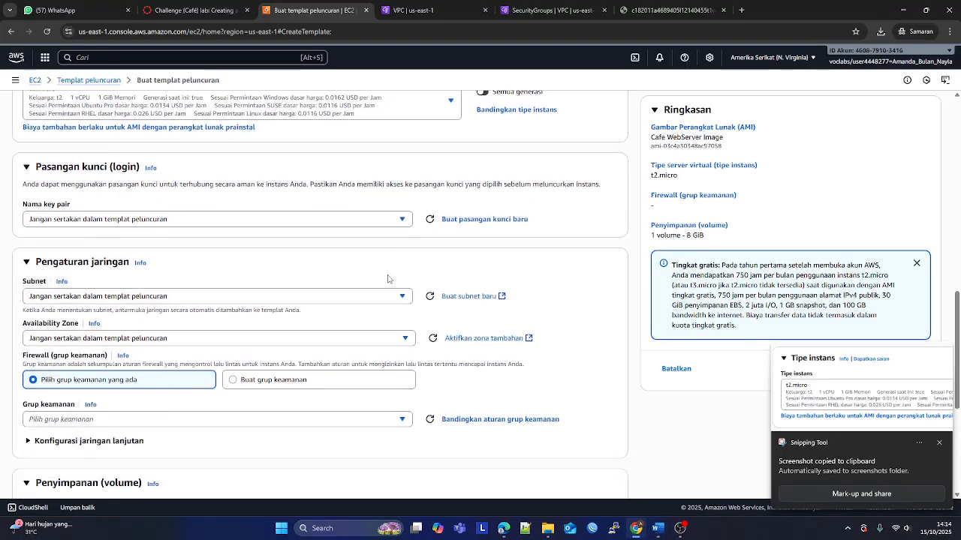
{"action": "scroll", "coordinate": [388, 279], "scroll_direction": "up", "scroll_amount": 4}
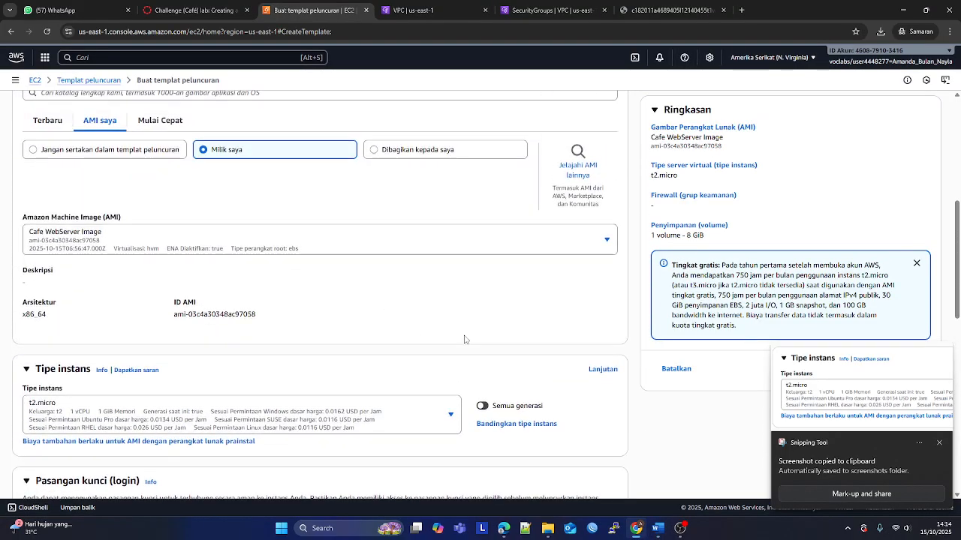
{"action": "scroll", "coordinate": [465, 340], "scroll_direction": "down", "scroll_amount": 3}
{"action": "left_click", "coordinate": [489, 339]}
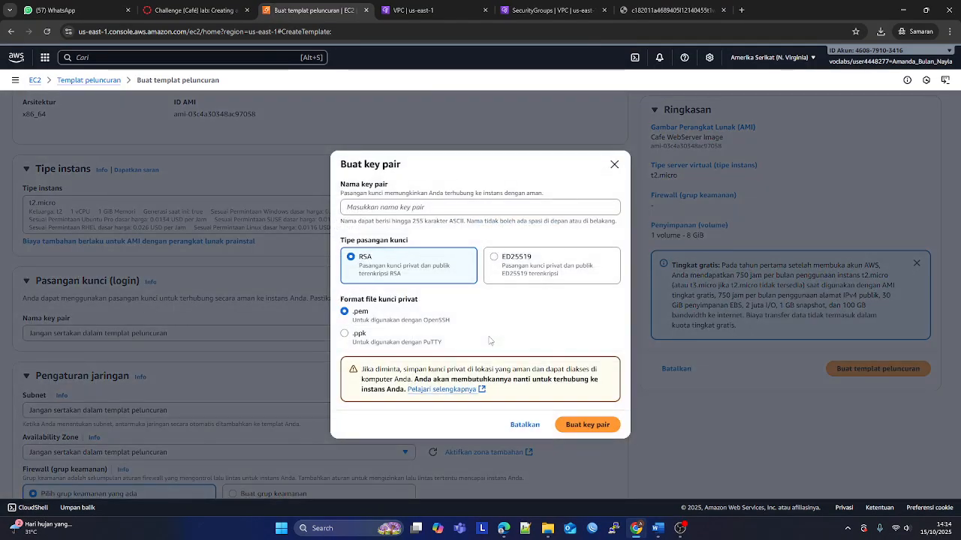
{"action": "left_click", "coordinate": [188, 10]}
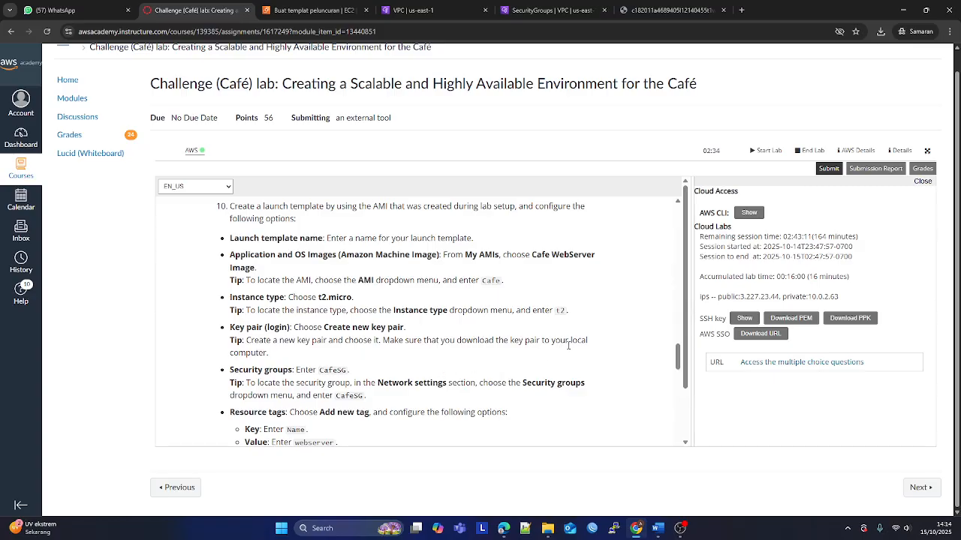
{"action": "key", "text": "ctrl+Tab"}
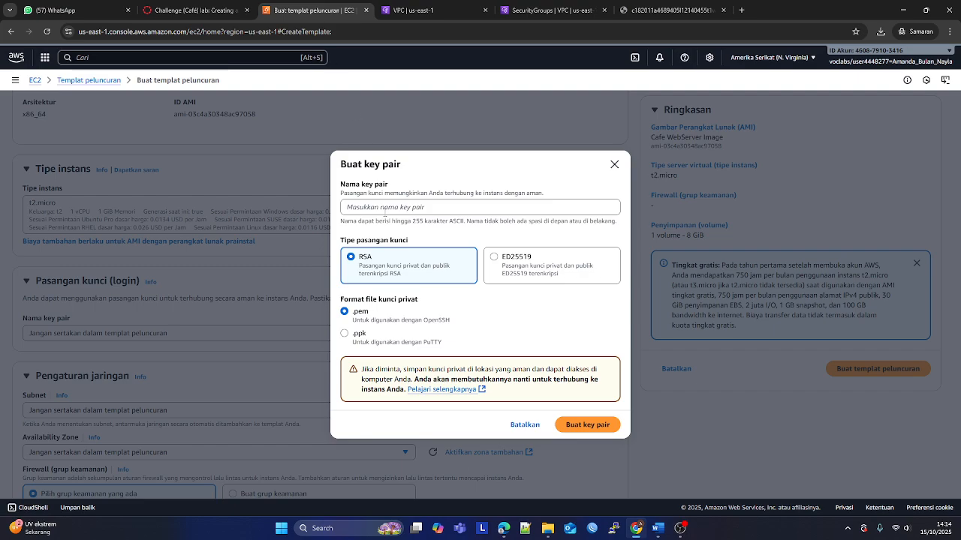
{"action": "left_click", "coordinate": [385, 207]}
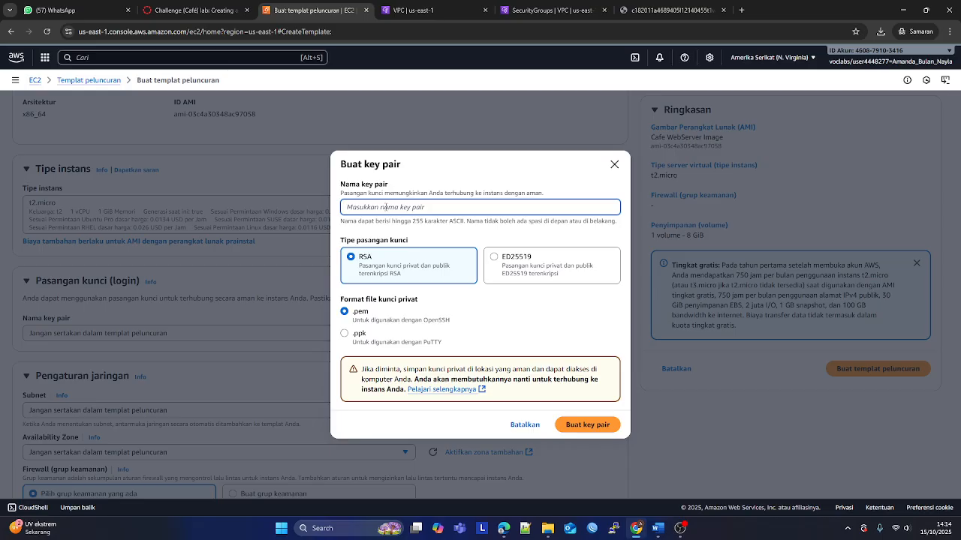
{"action": "type", "text": "new"}
- Capture the key pair creation dialog and paste it on its own line below the instance type image in the AWS LAB 10 Word document
{"action": "key", "text": "super+shift+s"}
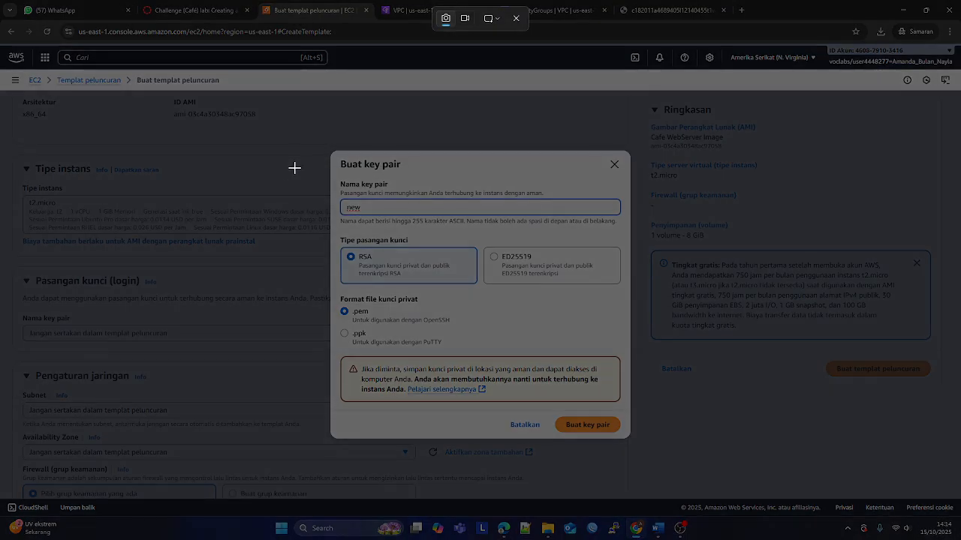
{"action": "left_click_drag", "start_coordinate": [2, 68], "coordinate": [960, 467]}
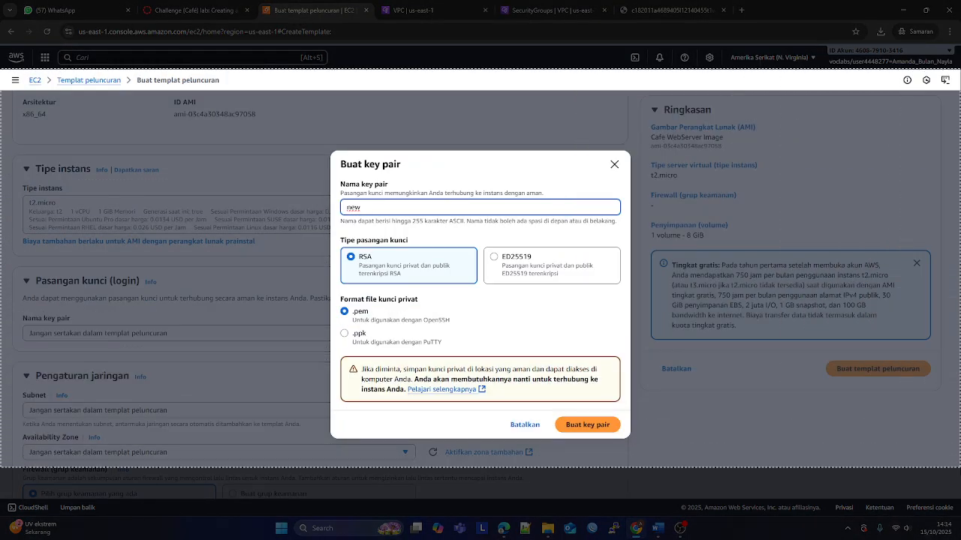
{"action": "key", "text": "alt+Tab"}
{"action": "key", "text": "ctrl+v"}
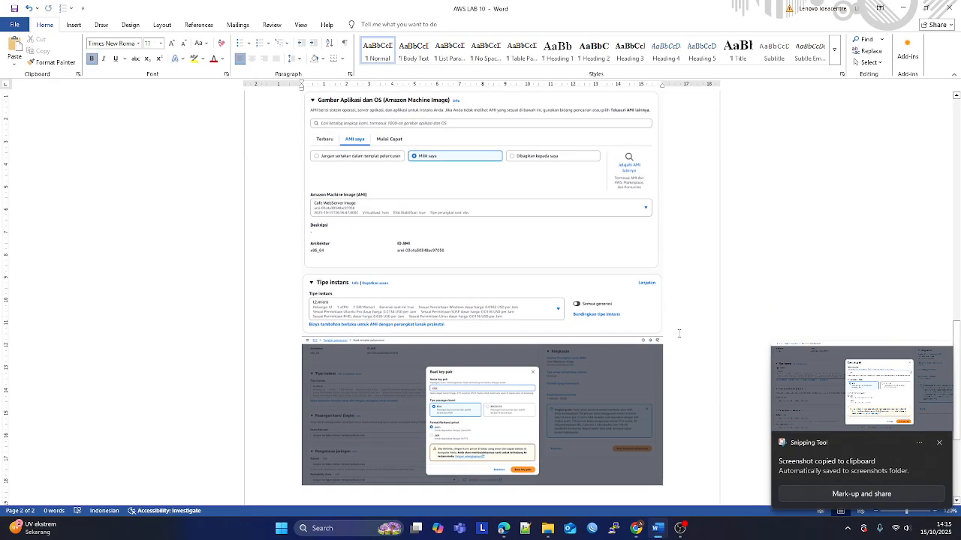
{"action": "key", "text": "Return"}
{"action": "scroll", "coordinate": [490, 374], "scroll_direction": "down", "scroll_amount": 3}
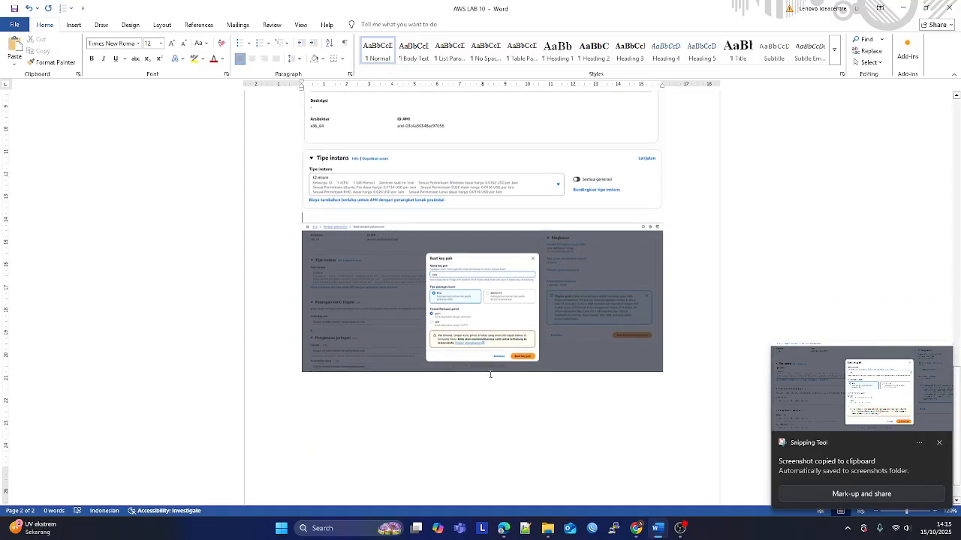
{"action": "scroll", "coordinate": [490, 374], "scroll_direction": "down", "scroll_amount": 1}
{"action": "left_click", "coordinate": [456, 370]}
{"action": "left_click", "coordinate": [455, 372]}
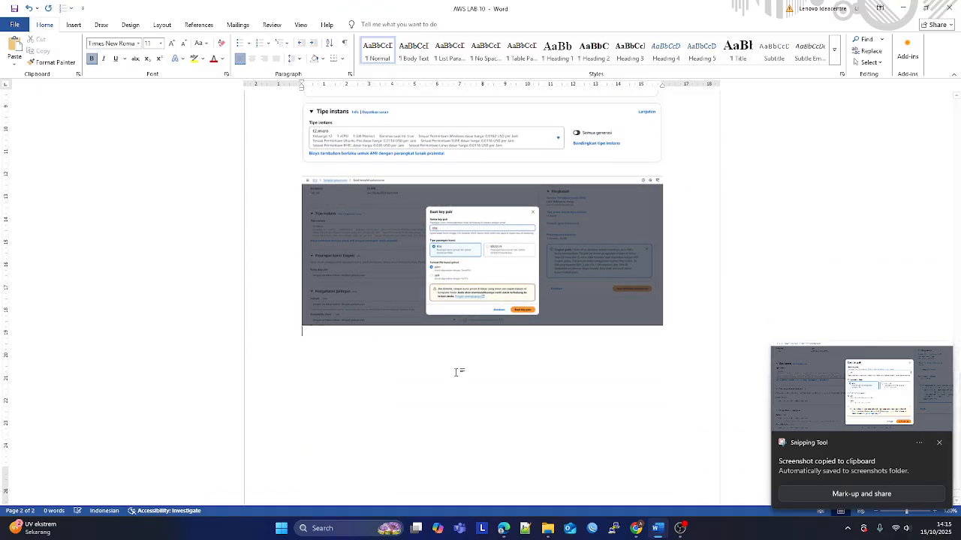
- Create the RSA key pair in .pem format and save the file as new in the Downloads folder
{"action": "key", "text": "alt+Tab"}
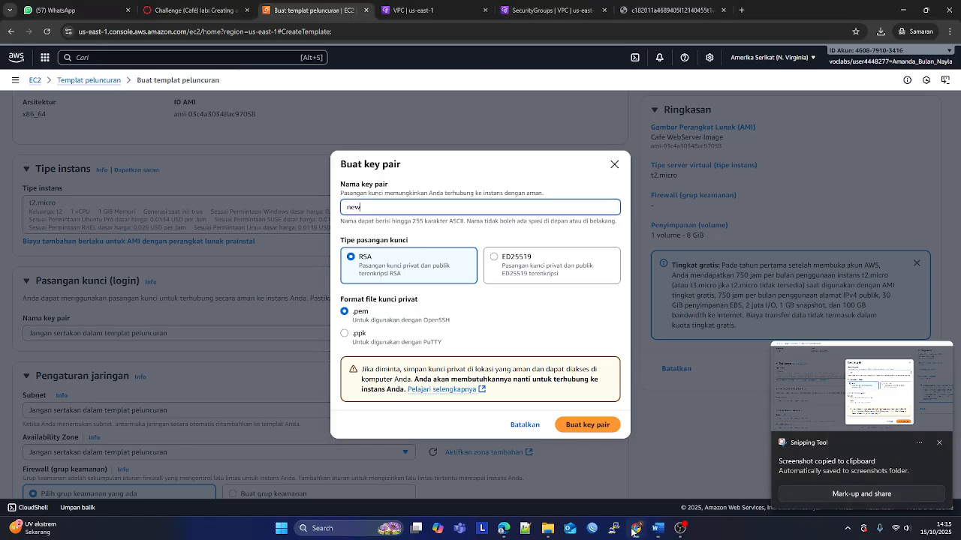
{"action": "left_click", "coordinate": [584, 425]}
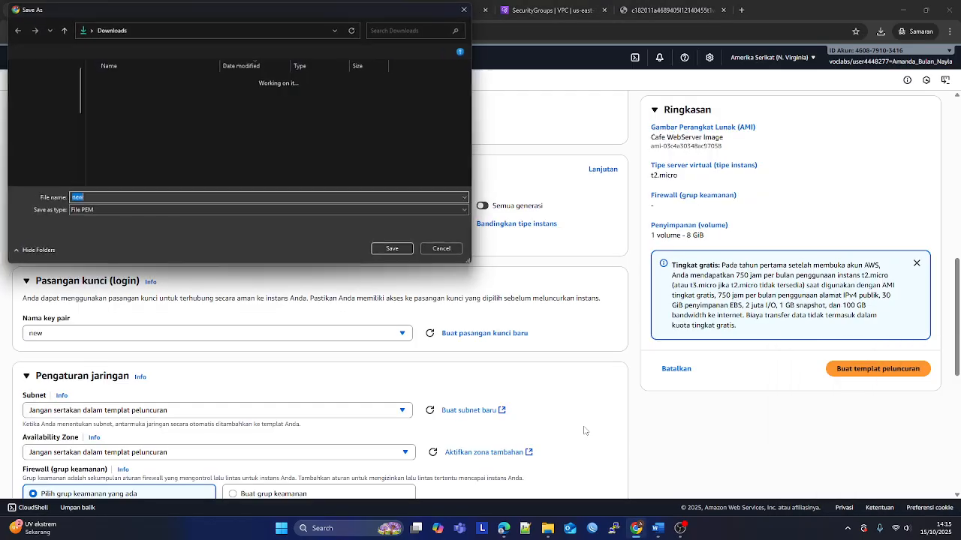
{"action": "left_click", "coordinate": [380, 255]}
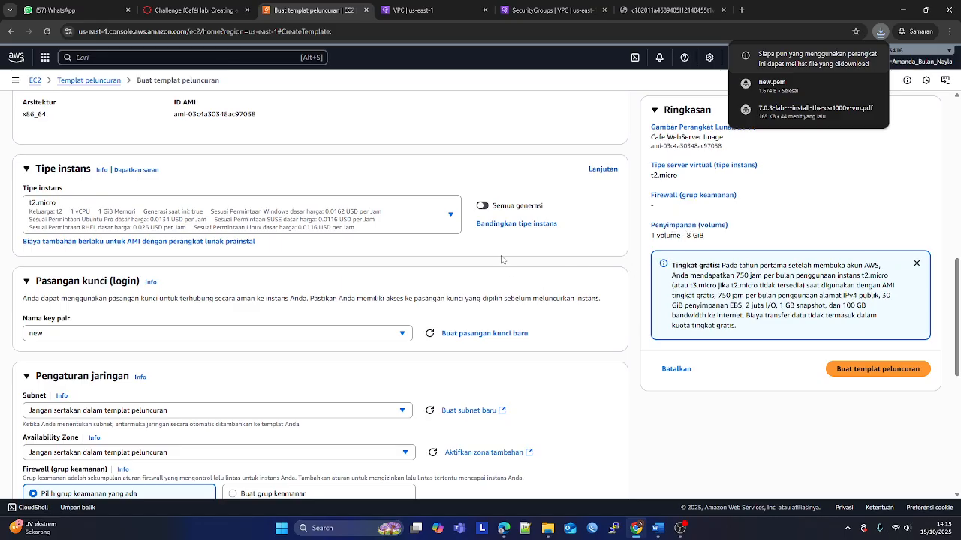
- Capture the launch template's key pair section showing new and paste it below the key pair dialog image in the AWS LAB 10 Word document
{"action": "scroll", "coordinate": [500, 258], "scroll_direction": "down", "scroll_amount": 1}
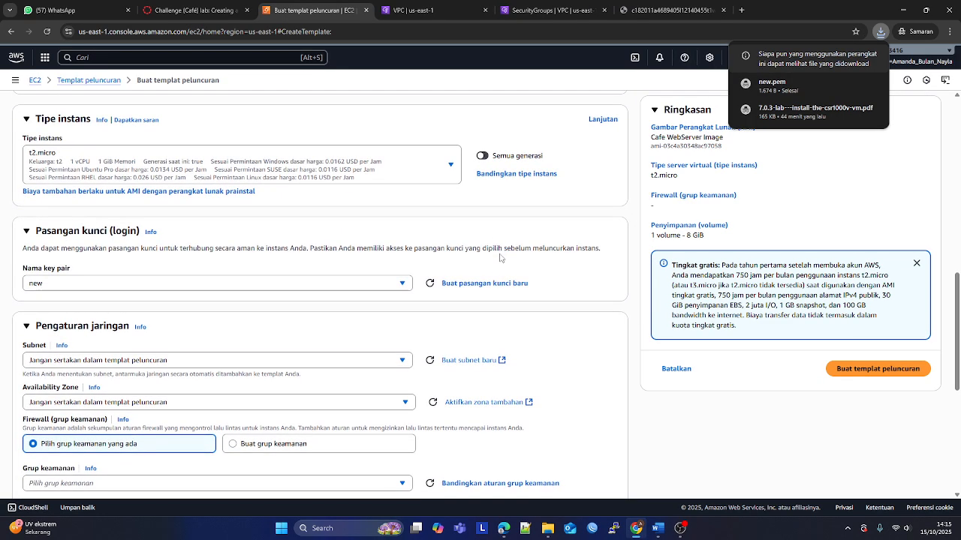
{"action": "key", "text": "super+shift+s"}
{"action": "left_click_drag", "start_coordinate": [6, 211], "coordinate": [636, 304]}
{"action": "left_click", "coordinate": [657, 528]}
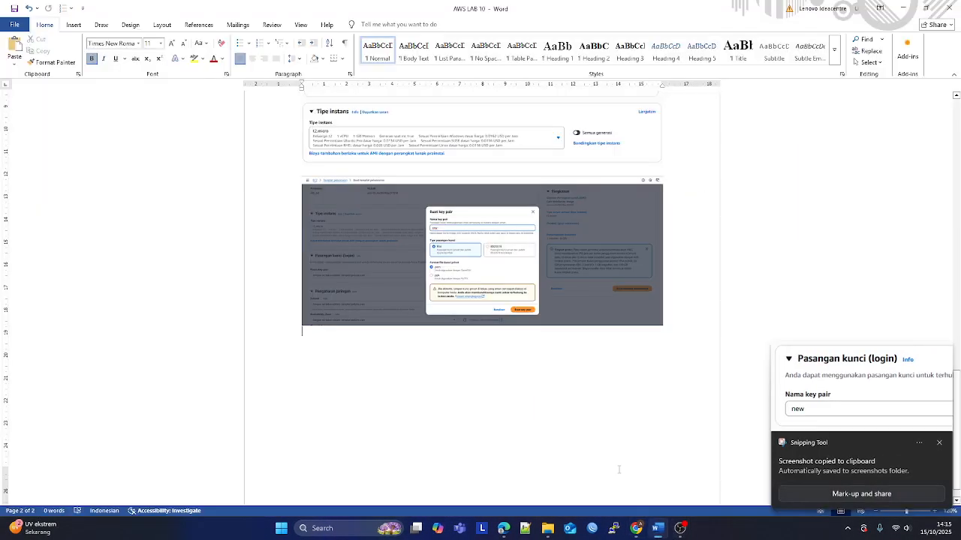
{"action": "key", "text": "ctrl+v"}
{"action": "key", "text": "Return"}
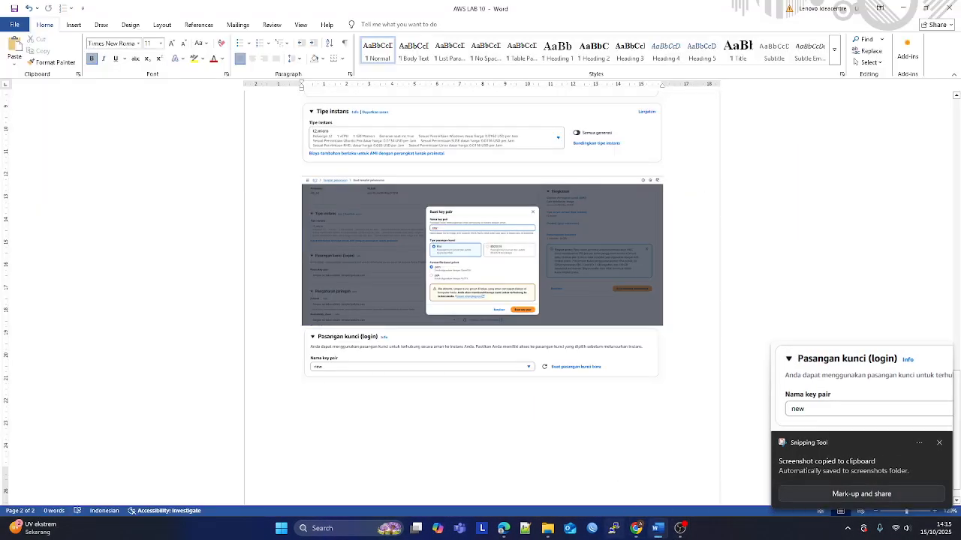
- Check the lab's security group requirement and choose the existing CafeSG security group in the launch template's network settings
{"action": "left_click", "coordinate": [640, 529]}
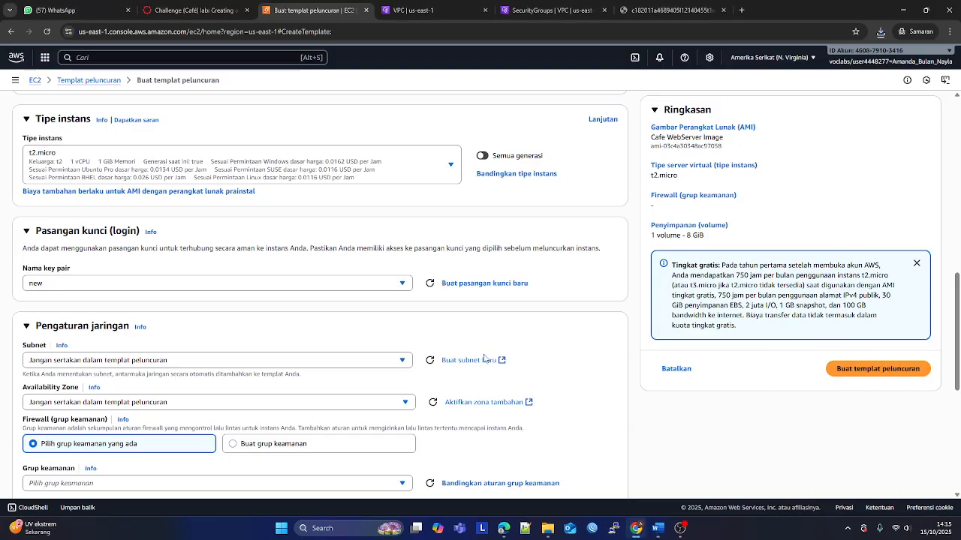
{"action": "scroll", "coordinate": [529, 364], "scroll_direction": "down", "scroll_amount": 1}
{"action": "scroll", "coordinate": [344, 343], "scroll_direction": "down", "scroll_amount": 1}
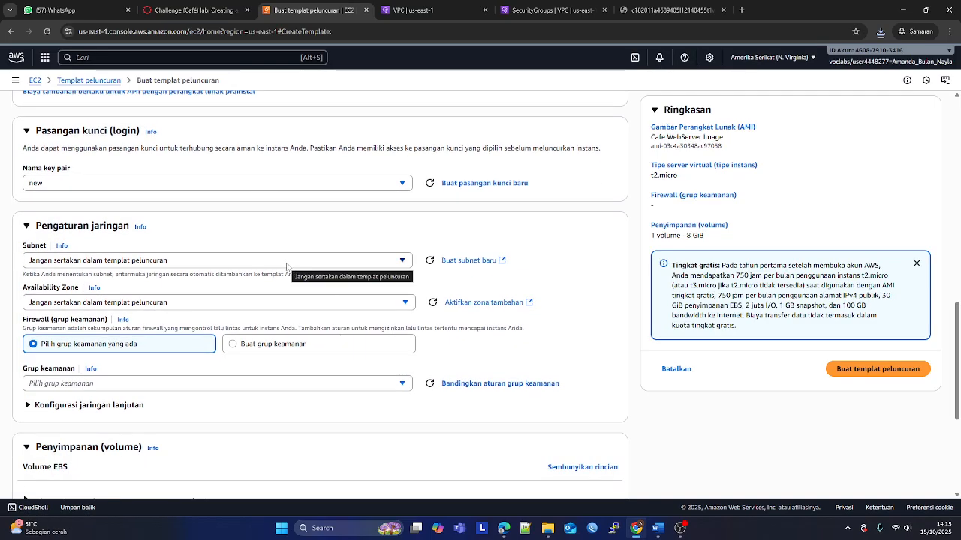
{"action": "left_click", "coordinate": [193, 10]}
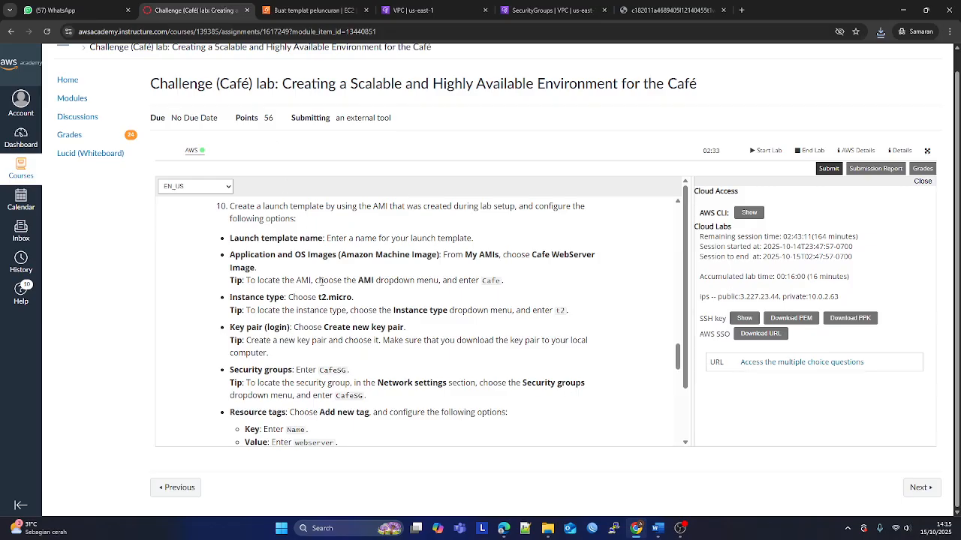
{"action": "scroll", "coordinate": [318, 282], "scroll_direction": "down", "scroll_amount": 2}
{"action": "scroll", "coordinate": [317, 282], "scroll_direction": "down", "scroll_amount": 1}
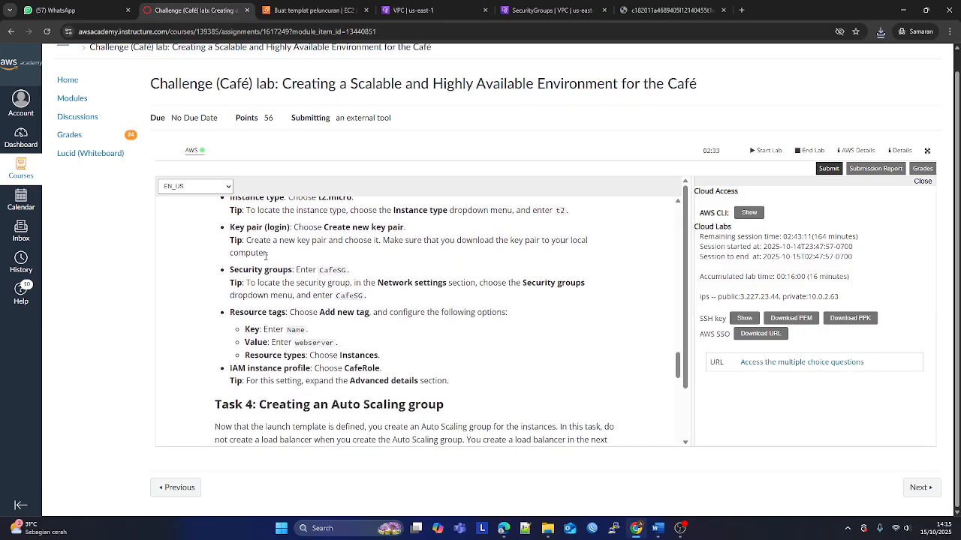
{"action": "left_click", "coordinate": [308, 10]}
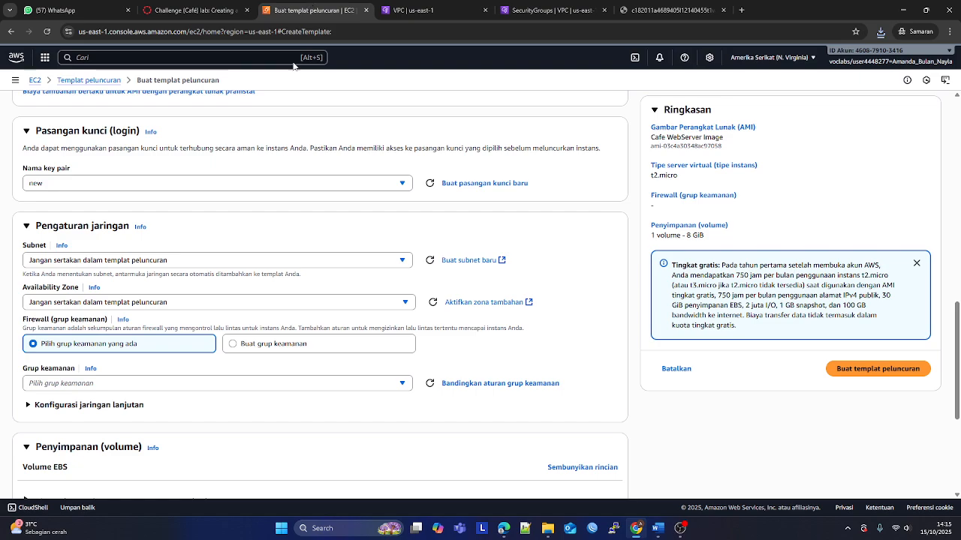
{"action": "left_click", "coordinate": [207, 262]}
{"action": "left_click", "coordinate": [206, 263]}
{"action": "left_click", "coordinate": [180, 384]}
{"action": "scroll", "coordinate": [190, 454], "scroll_direction": "down", "scroll_amount": 2}
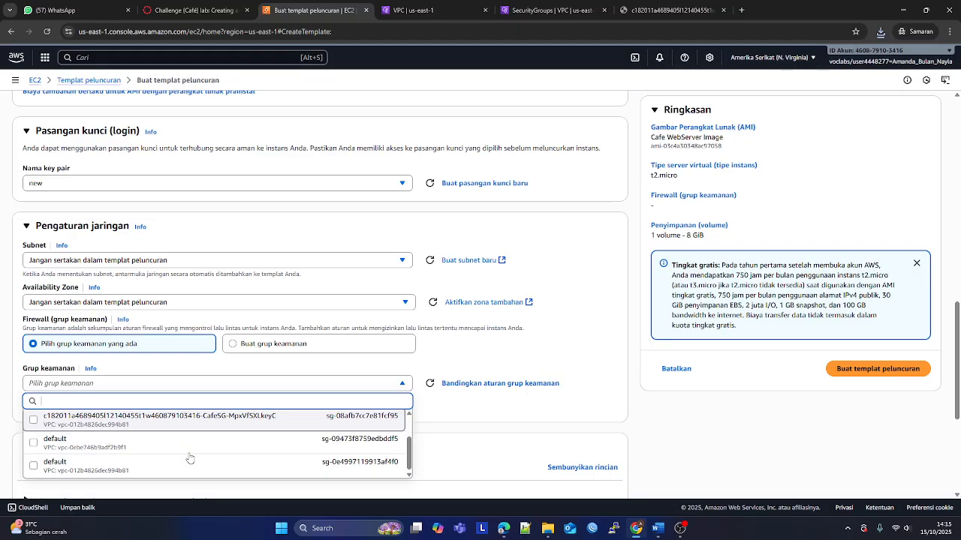
{"action": "scroll", "coordinate": [190, 457], "scroll_direction": "up", "scroll_amount": 2}
{"action": "scroll", "coordinate": [197, 443], "scroll_direction": "down", "scroll_amount": 2}
{"action": "scroll", "coordinate": [338, 431], "scroll_direction": "down", "scroll_amount": 2}
{"action": "scroll", "coordinate": [274, 359], "scroll_direction": "up", "scroll_amount": 2}
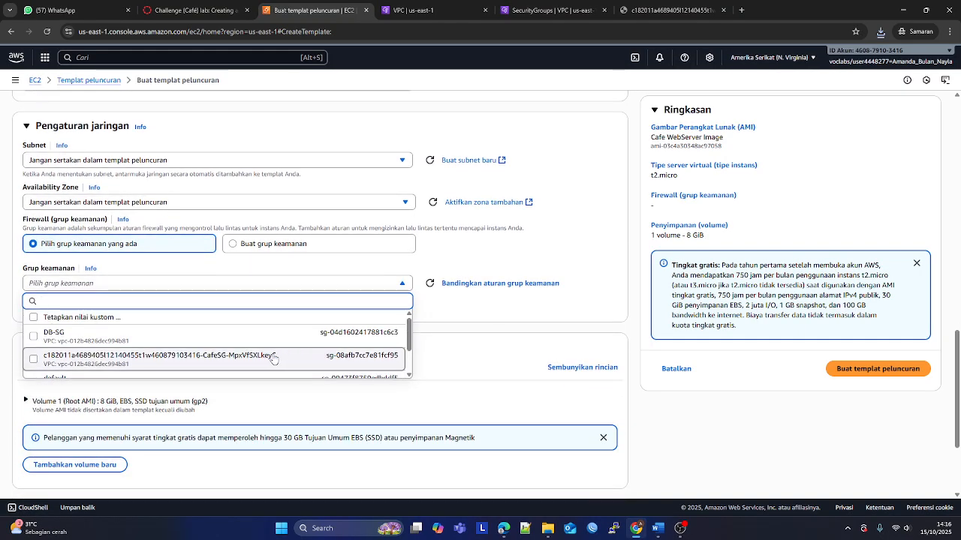
{"action": "left_click", "coordinate": [272, 359]}
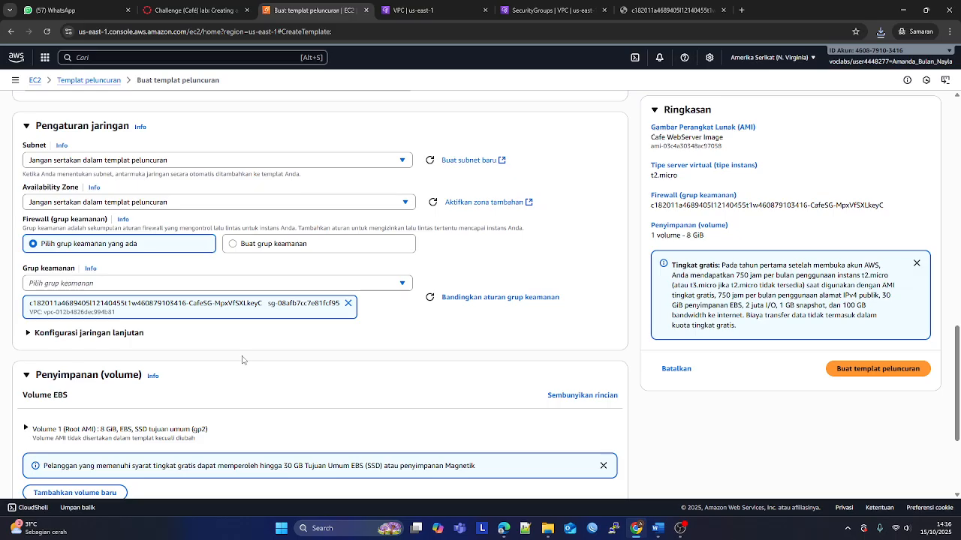
- Capture the launch template's network settings with the CafeSG security group and paste them below the key pair section in the AWS LAB 10 Word document
{"action": "scroll", "coordinate": [199, 353], "scroll_direction": "up", "scroll_amount": 2}
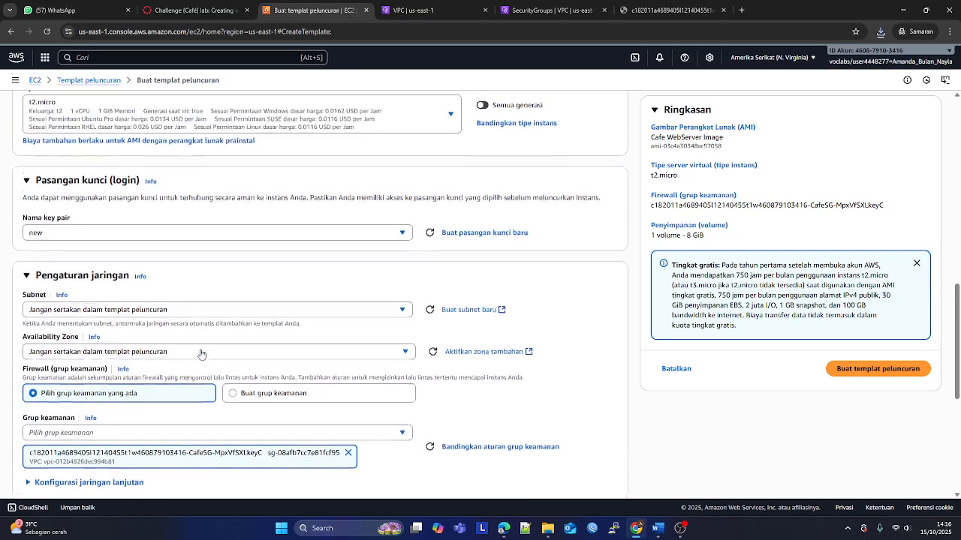
{"action": "scroll", "coordinate": [201, 353], "scroll_direction": "down", "scroll_amount": 1}
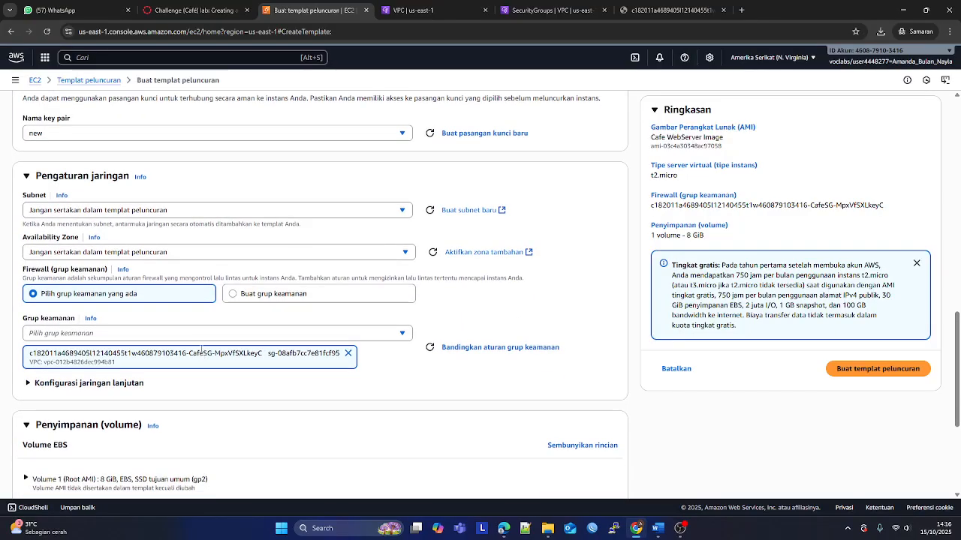
{"action": "key", "text": "super+shift+s"}
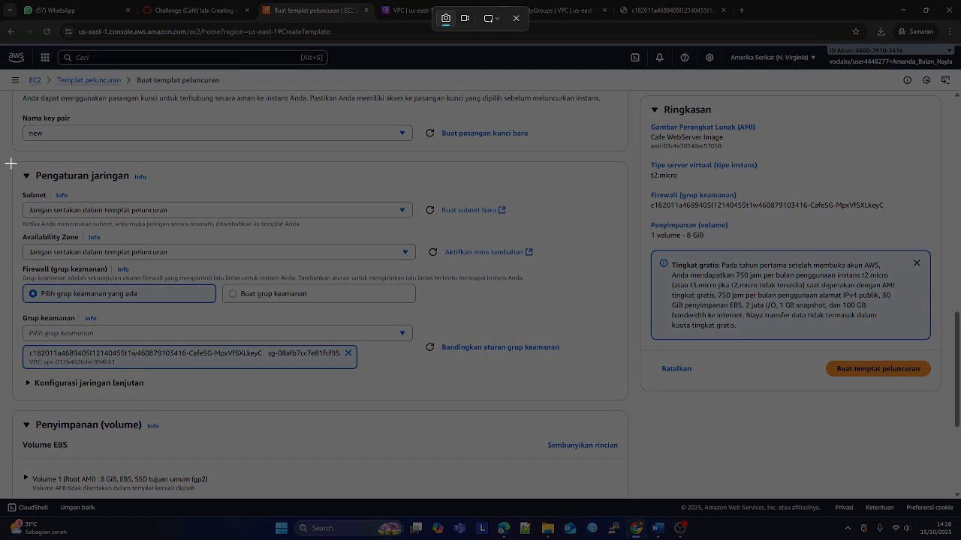
{"action": "left_click_drag", "start_coordinate": [9, 155], "coordinate": [635, 406]}
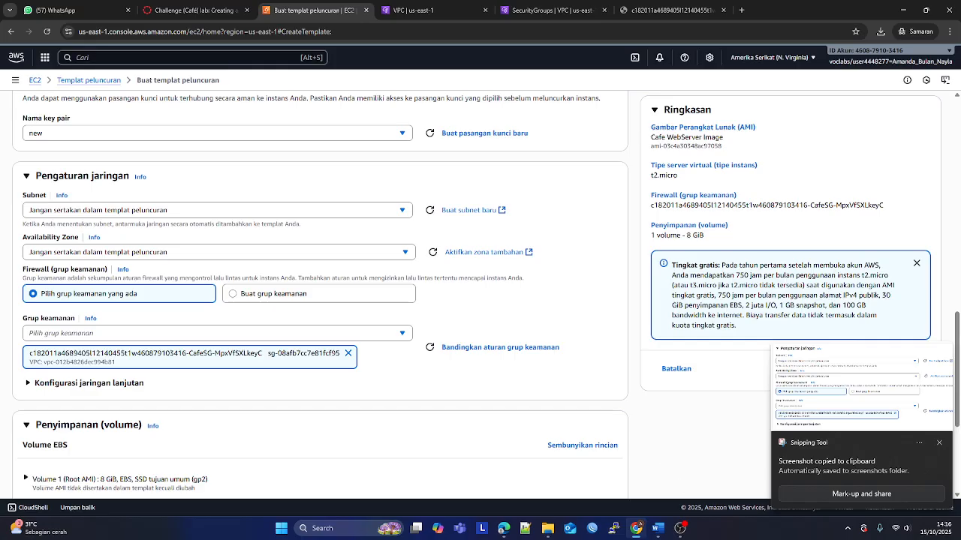
{"action": "left_click", "coordinate": [657, 528]}
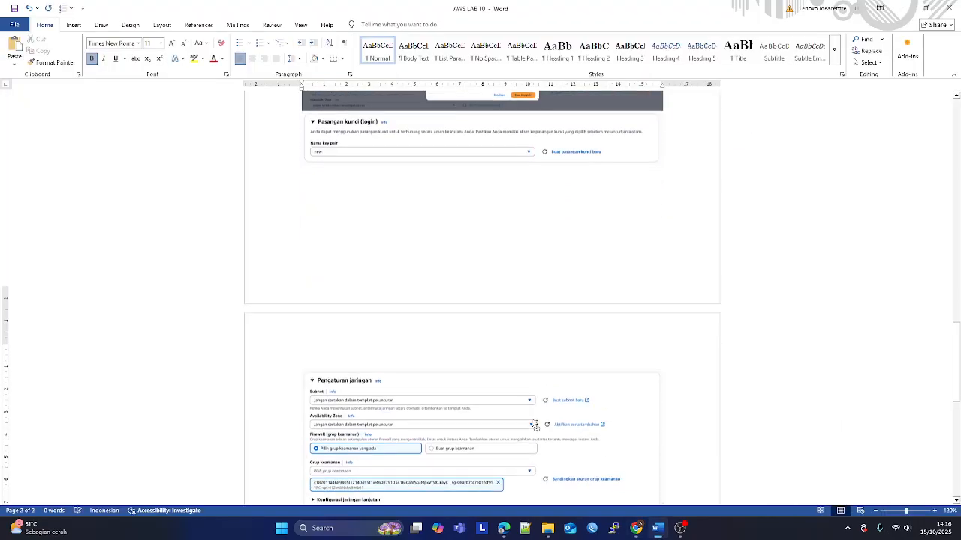
{"action": "scroll", "coordinate": [534, 426], "scroll_direction": "down", "scroll_amount": 1}
{"action": "left_click", "coordinate": [635, 529]}
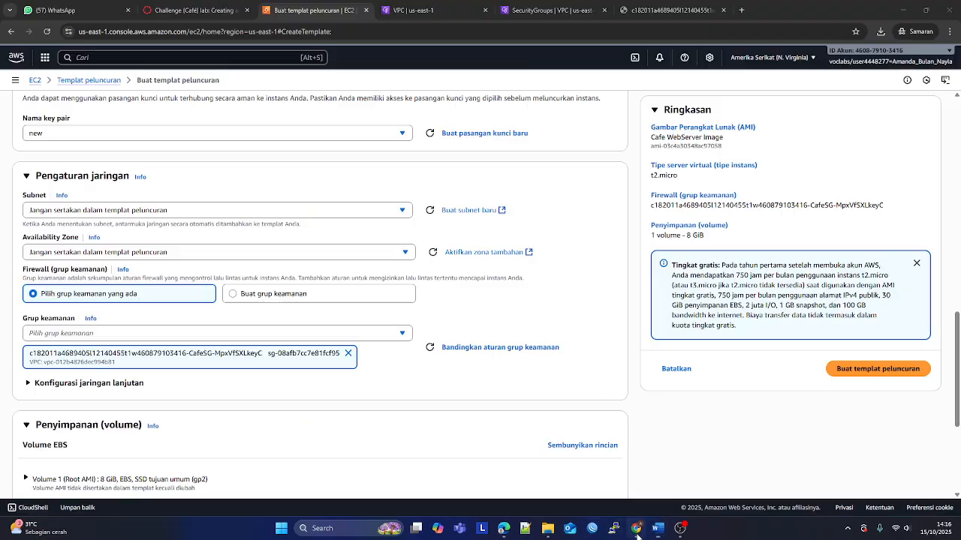
- Check the lab's resource tag requirements and add a resource tag with the key Name to the launch template
{"action": "key", "text": "ctrl+shift+Tab"}
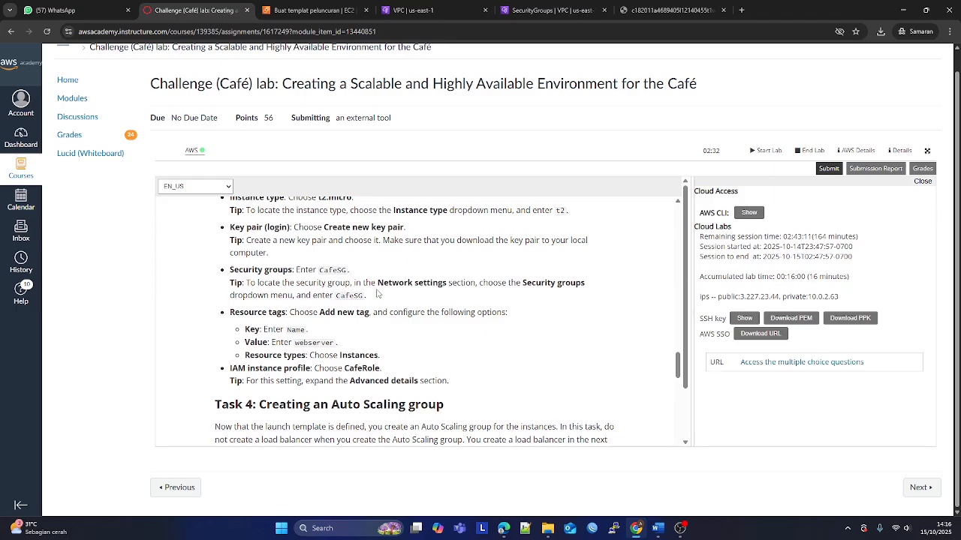
{"action": "scroll", "coordinate": [378, 294], "scroll_direction": "down", "scroll_amount": 1}
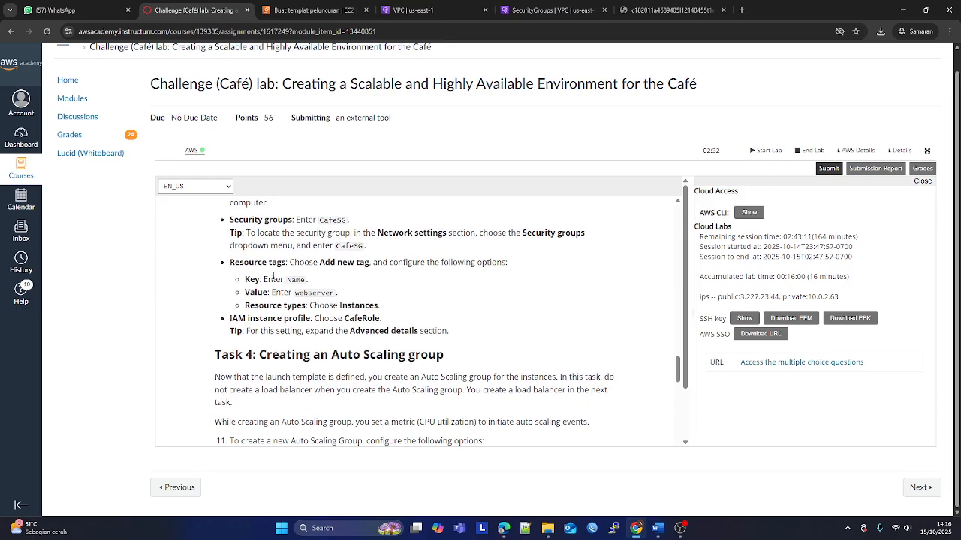
{"action": "key", "text": "ctrl+Tab"}
{"action": "scroll", "coordinate": [232, 366], "scroll_direction": "down", "scroll_amount": 3}
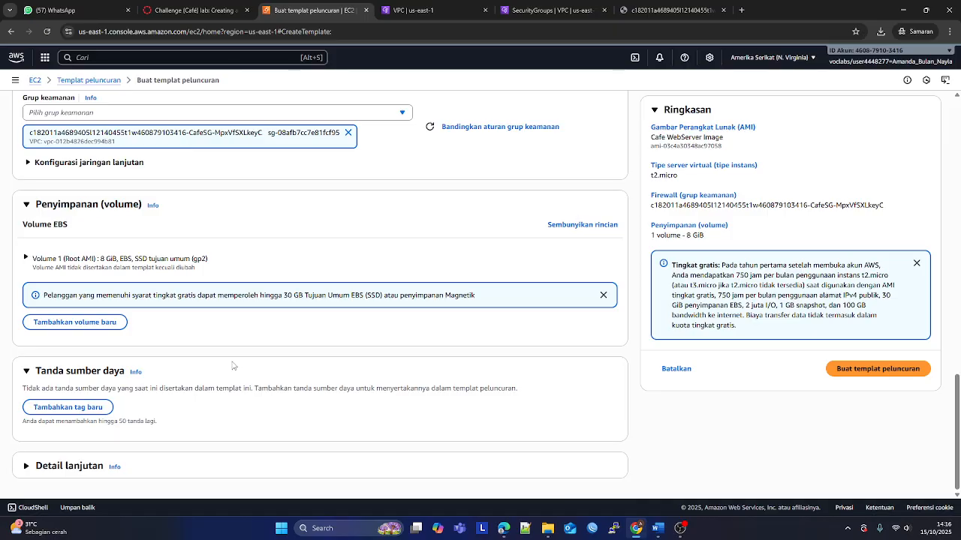
{"action": "left_click", "coordinate": [75, 407]}
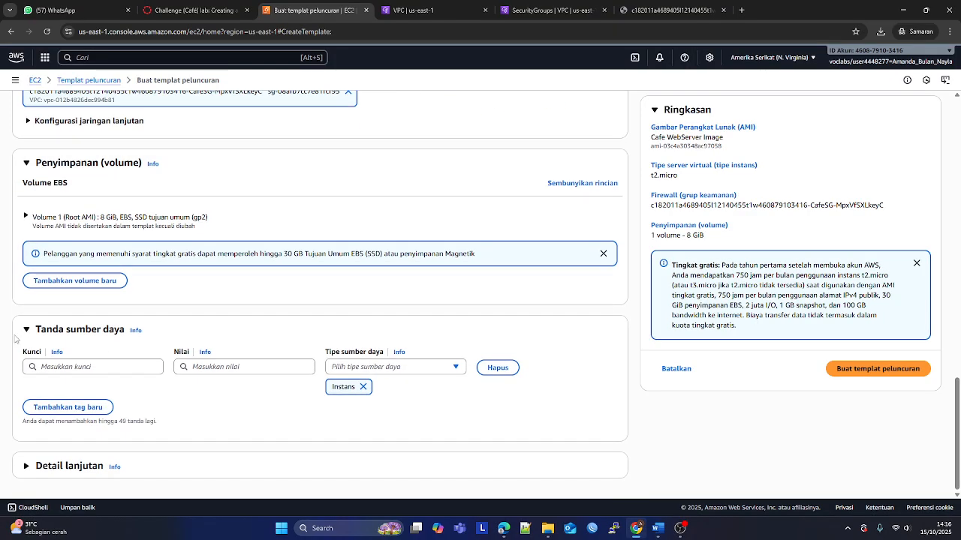
{"action": "left_click", "coordinate": [164, 8]}
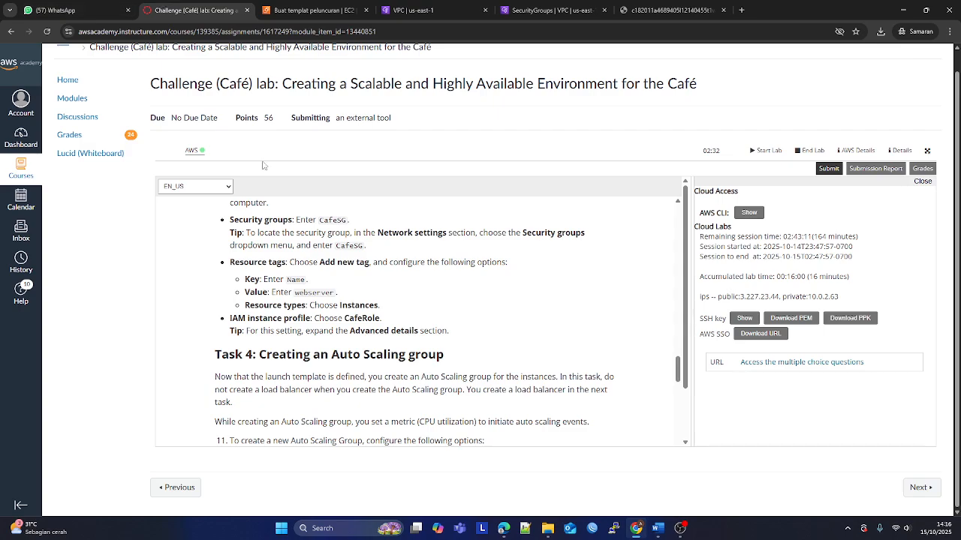
{"action": "left_click_drag", "start_coordinate": [288, 280], "coordinate": [313, 283]}
{"action": "key", "text": "ctrl+c"}
{"action": "left_click", "coordinate": [275, 10]}
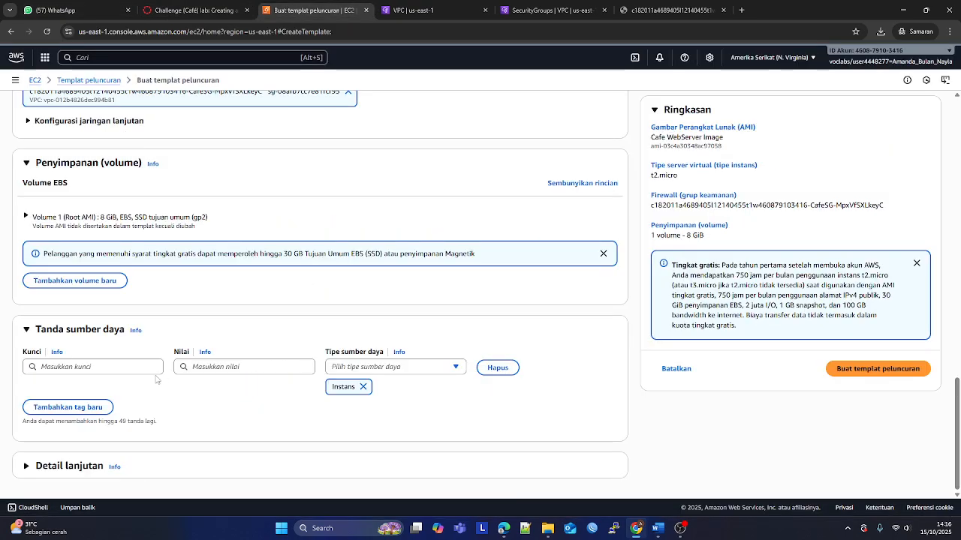
{"action": "left_click", "coordinate": [117, 365]}
{"action": "key", "text": "ctrl+v"}
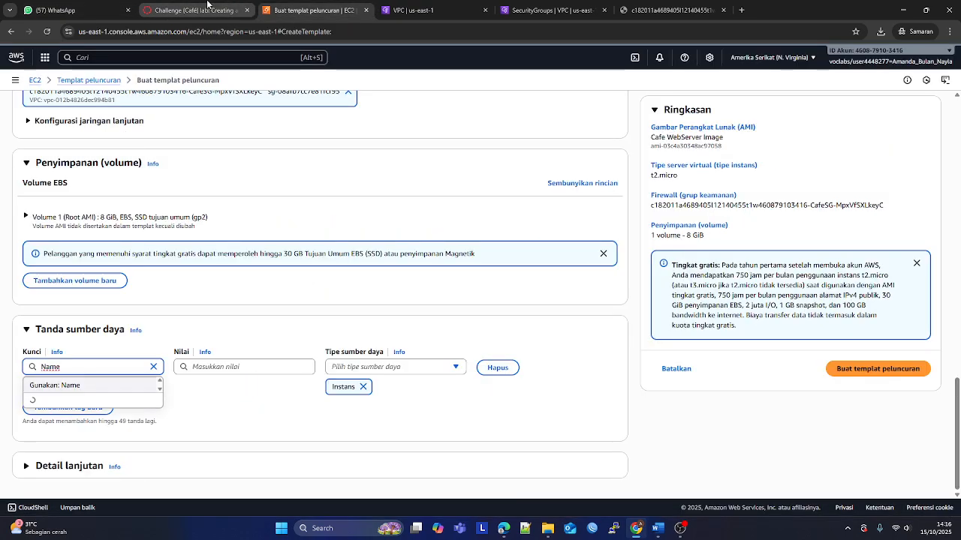
- Copy webserver from the lab instructions and set it as the value of the Name tag
{"action": "left_click", "coordinate": [207, 3]}
{"action": "left_click_drag", "start_coordinate": [295, 292], "coordinate": [334, 295]}
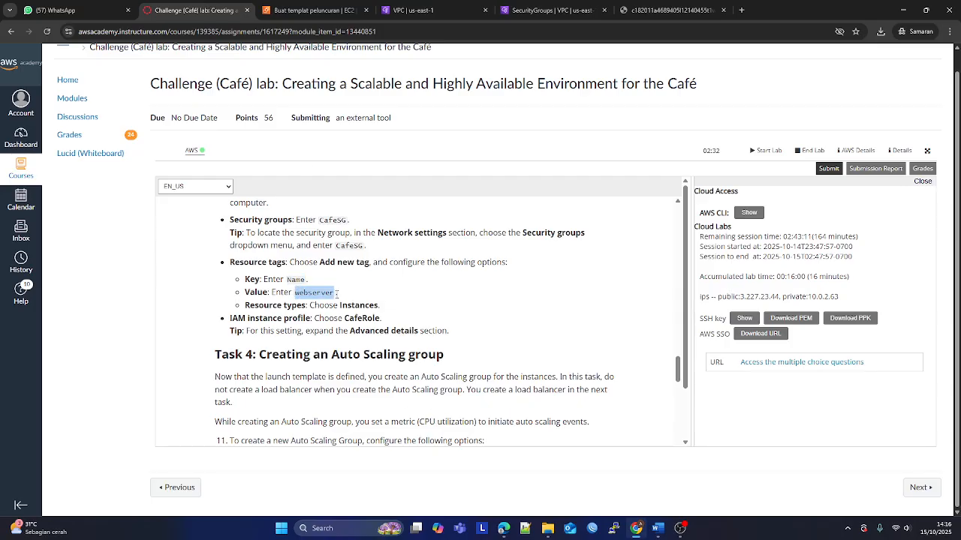
{"action": "left_click", "coordinate": [307, 10]}
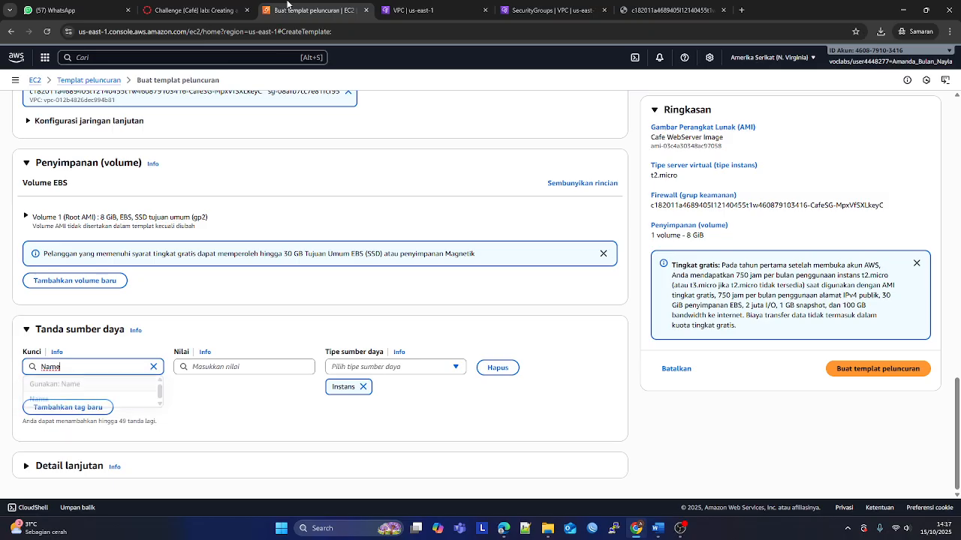
{"action": "left_click", "coordinate": [228, 365]}
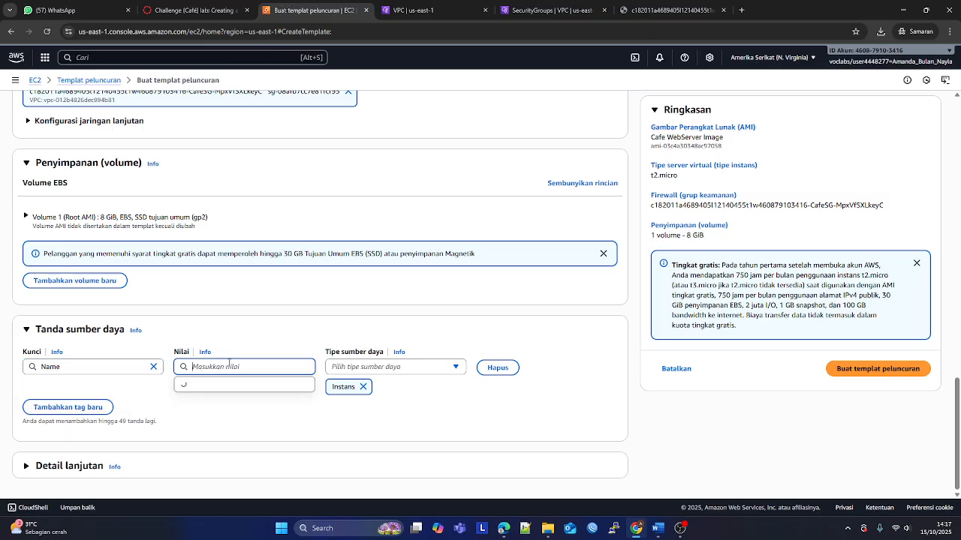
{"action": "key", "text": "ctrl+v"}
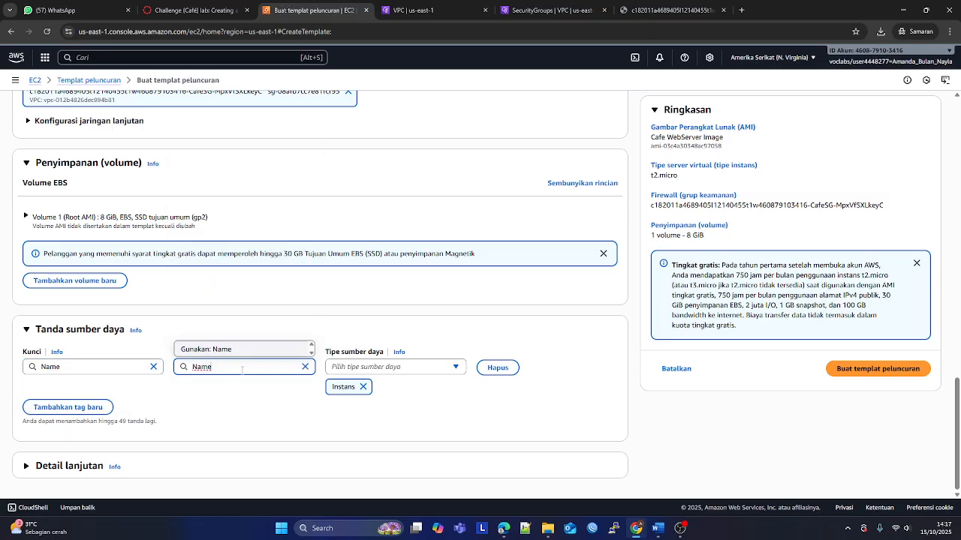
{"action": "left_click", "coordinate": [194, 10]}
{"action": "right_click", "coordinate": [309, 293]}
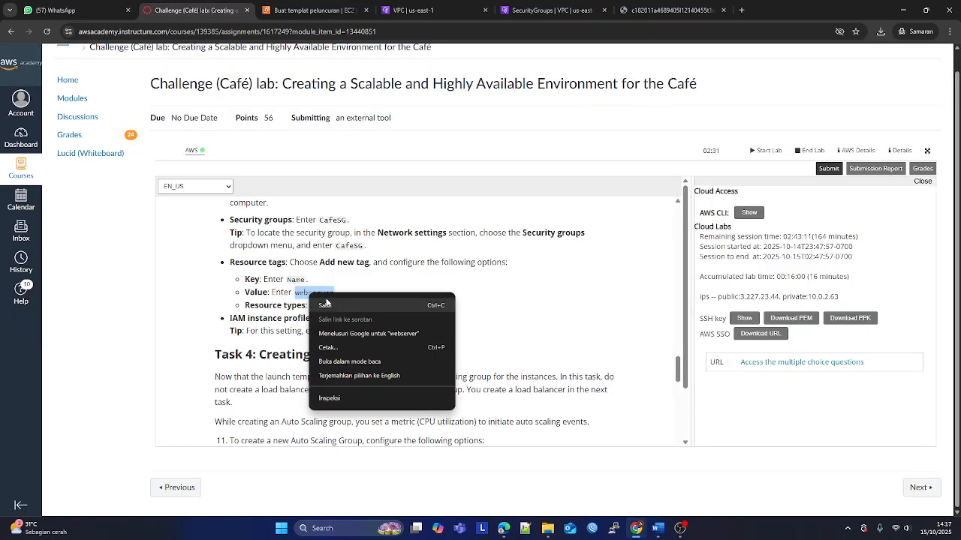
{"action": "left_click", "coordinate": [333, 313]}
{"action": "left_click", "coordinate": [308, 9]}
{"action": "key", "text": "ctrl+a"}
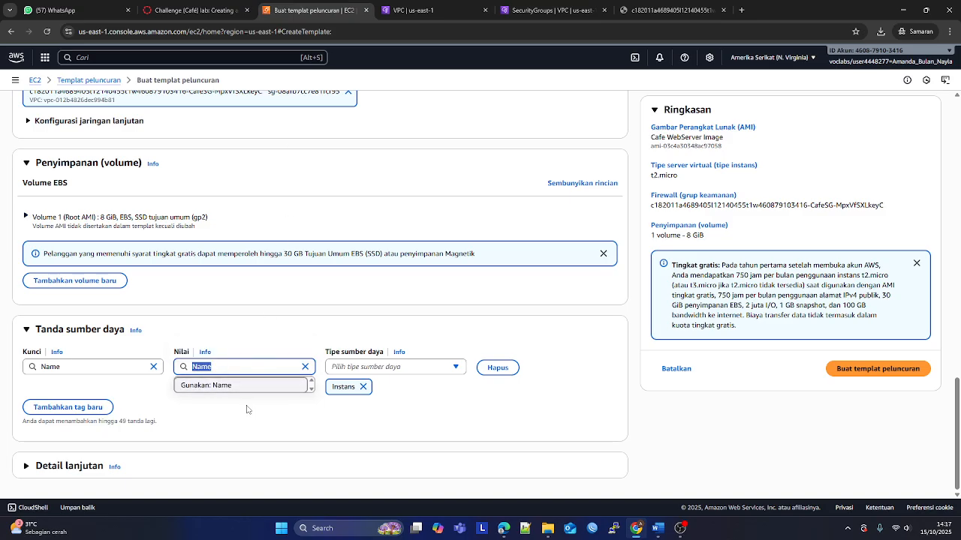
{"action": "key", "text": "ctrl+v"}
{"action": "left_click", "coordinate": [247, 387]}
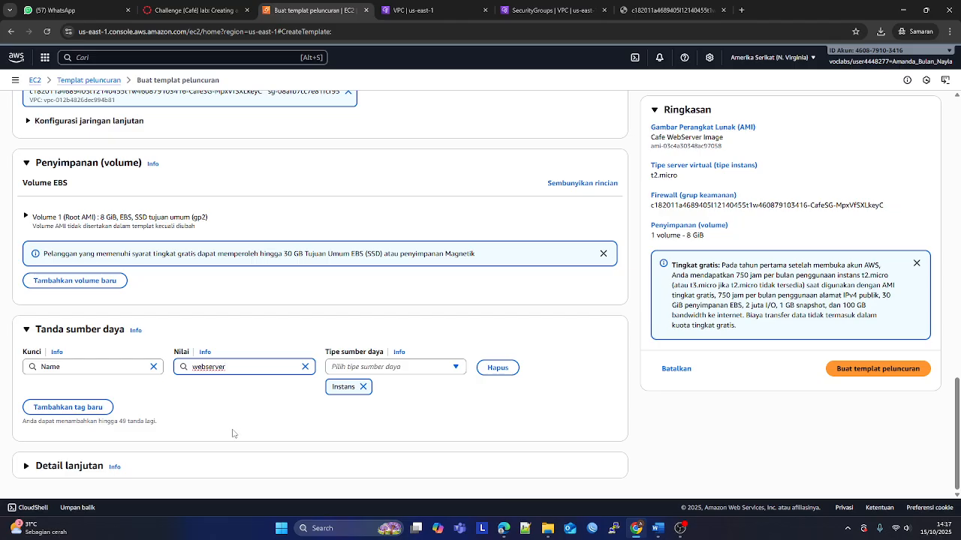
- Check the Name tag's resource type selection against the lab's Instances requirement
{"action": "left_click", "coordinate": [422, 368]}
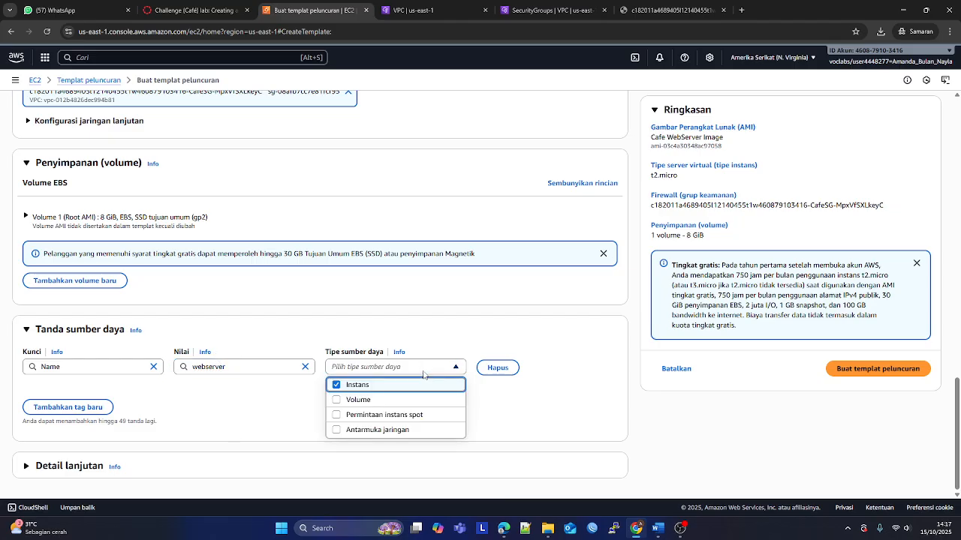
{"action": "left_click", "coordinate": [172, 5]}
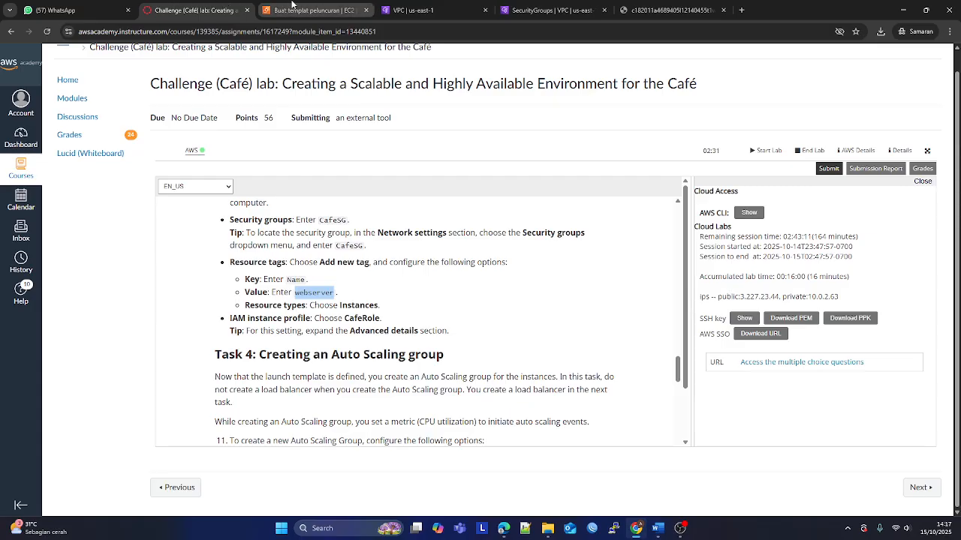
{"action": "left_click", "coordinate": [293, 5]}
{"action": "left_click", "coordinate": [423, 367]}
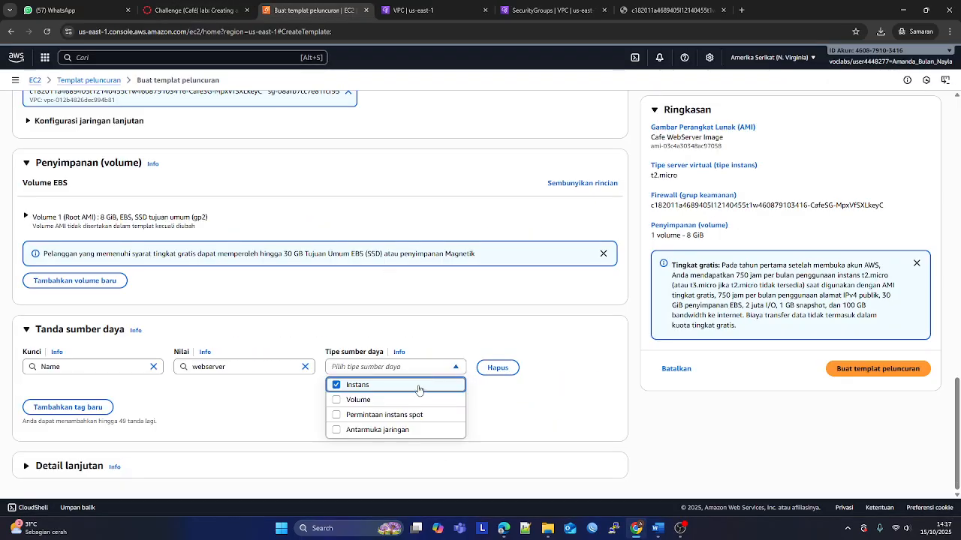
{"action": "left_click", "coordinate": [470, 408]}
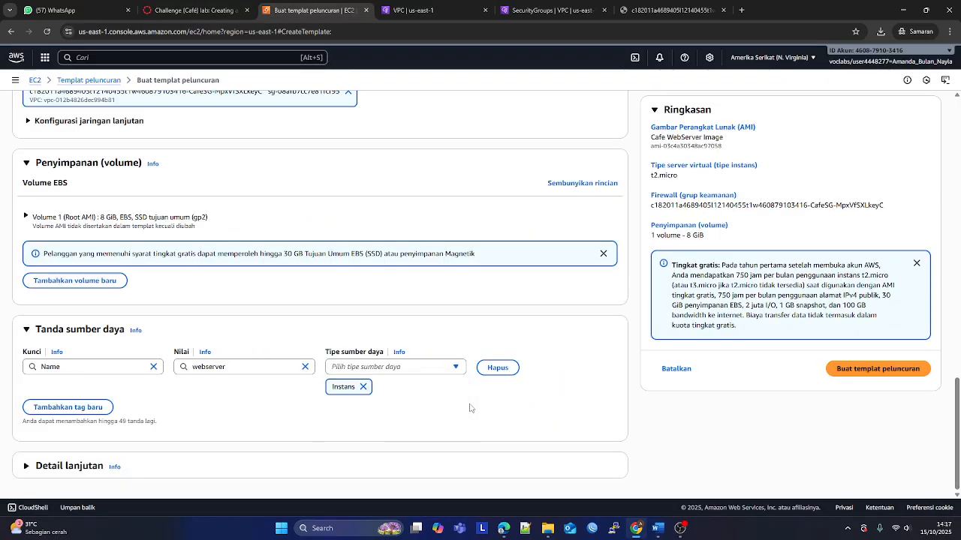
- Capture the launch template's resource tags section and paste it below the network settings image in the AWS LAB 10 Word document
{"action": "key", "text": "super+shift+s"}
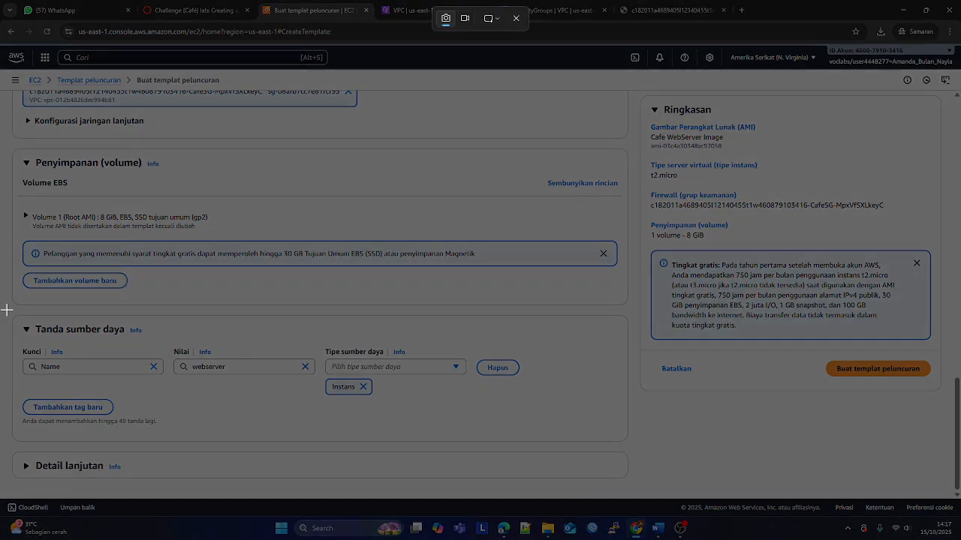
{"action": "left_click_drag", "start_coordinate": [7, 309], "coordinate": [633, 446]}
{"action": "left_click", "coordinate": [656, 528]}
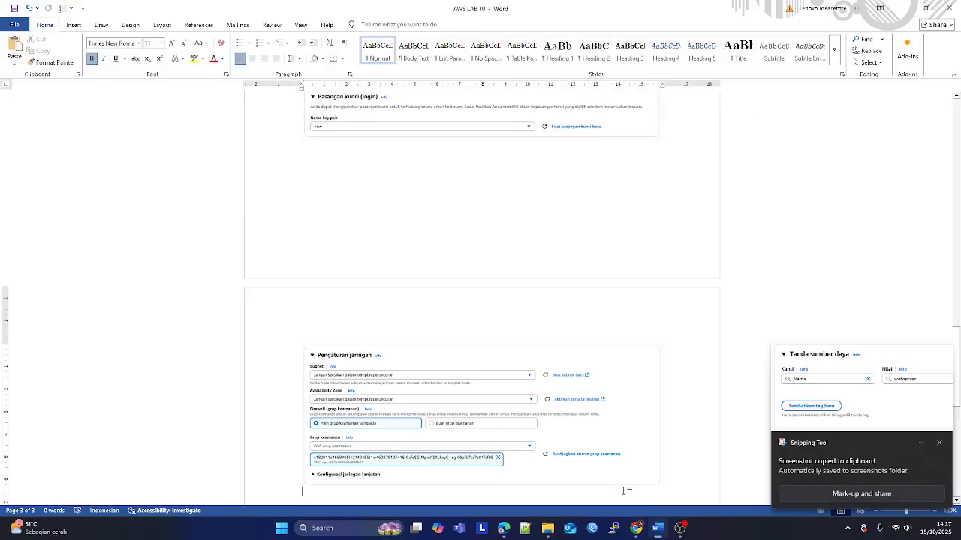
{"action": "key", "text": "ctrl+v"}
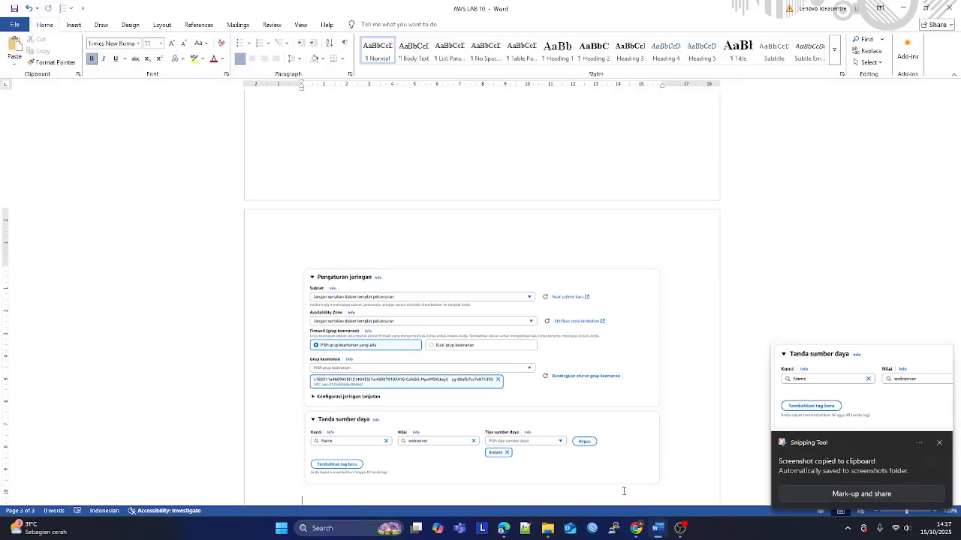
- Check the lab's IAM instance profile requirement and choose CafeRole in the launch template's advanced details
{"action": "left_click", "coordinate": [636, 529]}
{"action": "left_click", "coordinate": [197, 10]}
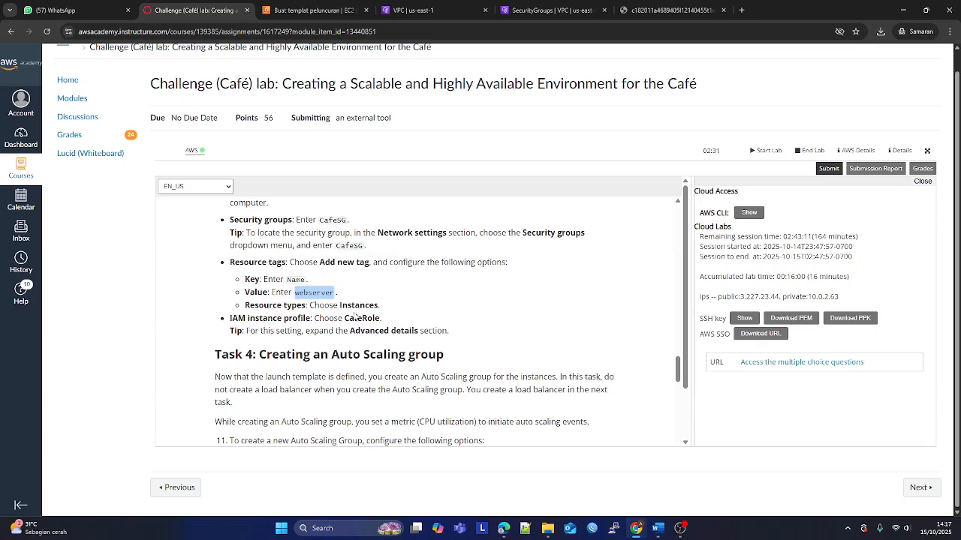
{"action": "left_click", "coordinate": [322, 9]}
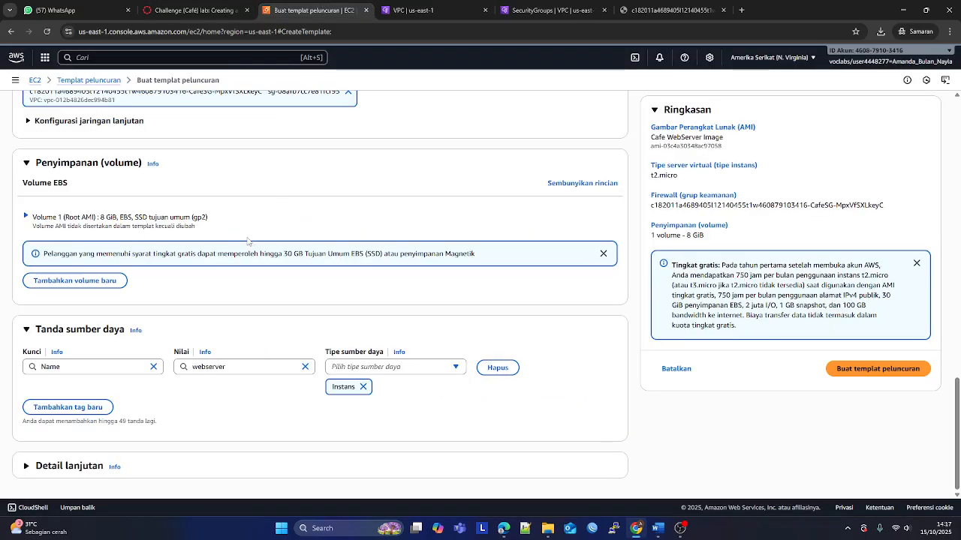
{"action": "scroll", "coordinate": [312, 143], "scroll_direction": "down", "scroll_amount": 3}
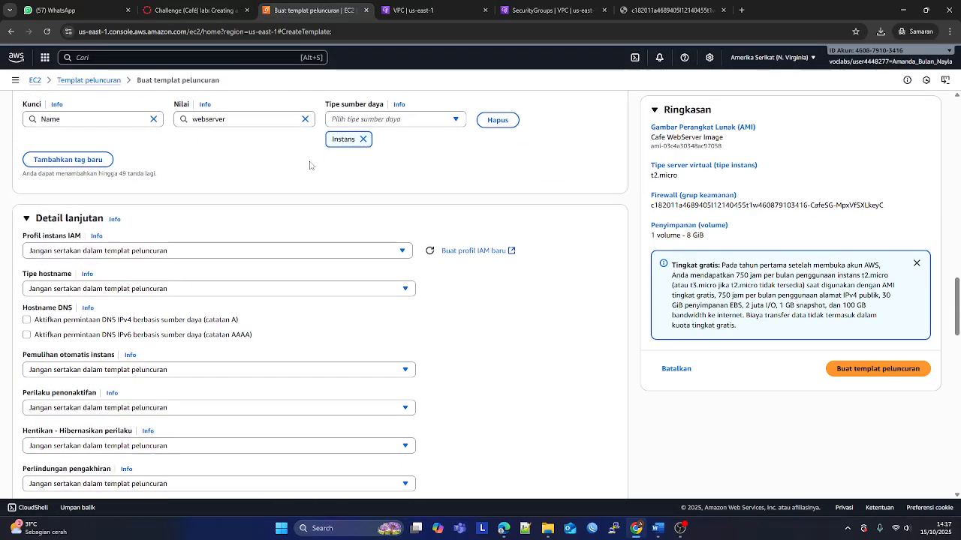
{"action": "left_click", "coordinate": [193, 9]}
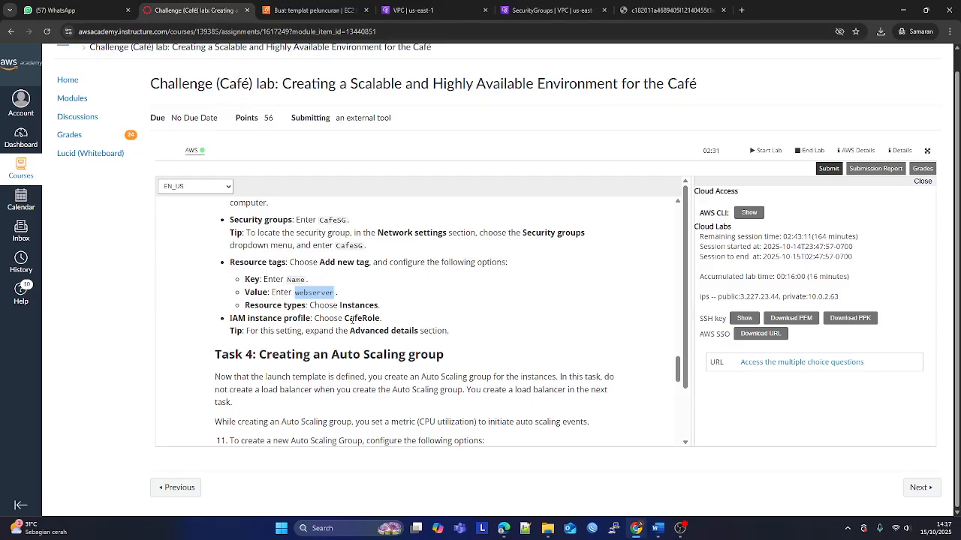
{"action": "left_click", "coordinate": [315, 10]}
{"action": "left_click", "coordinate": [115, 249]}
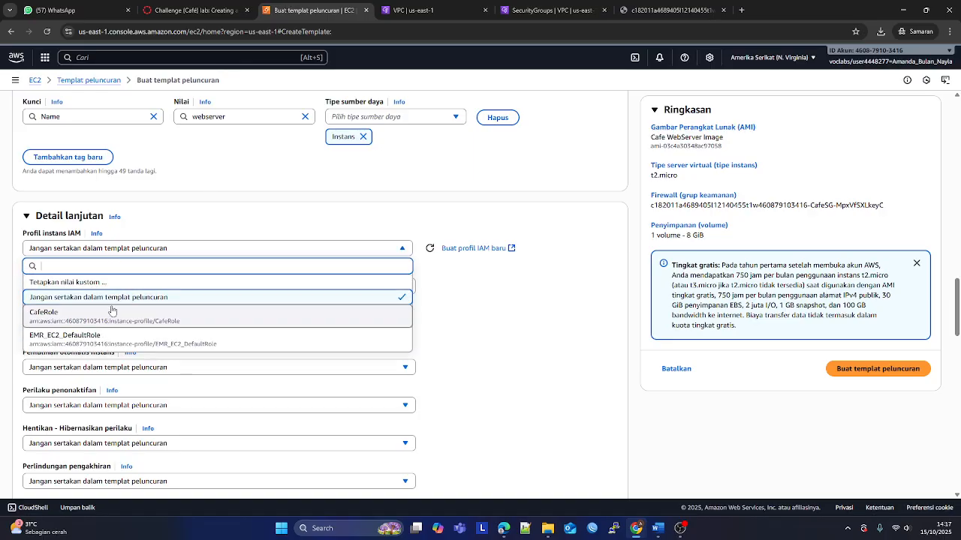
{"action": "left_click", "coordinate": [111, 313]}
- Capture the advanced details showing the CafeRole profile and paste them below the resource tags image in the AWS LAB 10 Word document
{"action": "scroll", "coordinate": [528, 348], "scroll_direction": "down", "scroll_amount": 1}
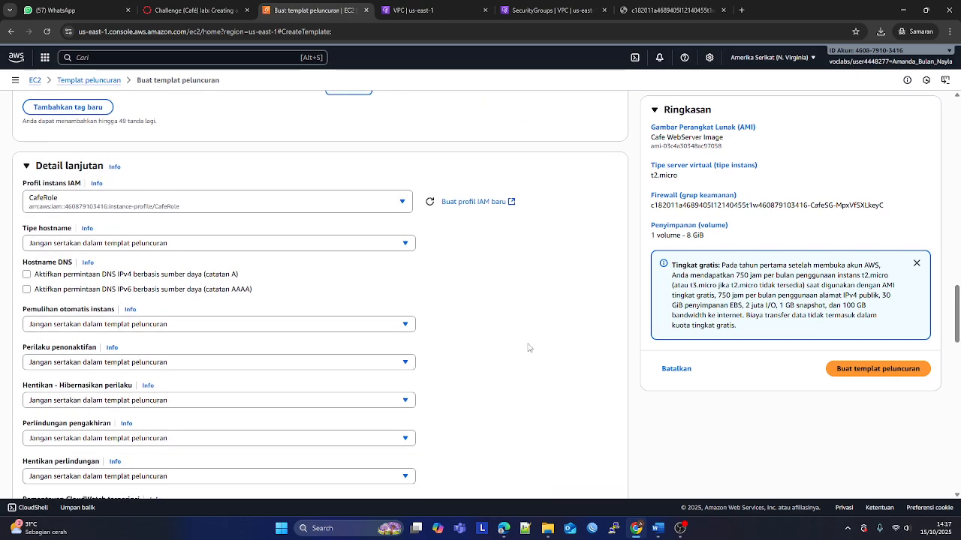
{"action": "key", "text": "super+shift+s"}
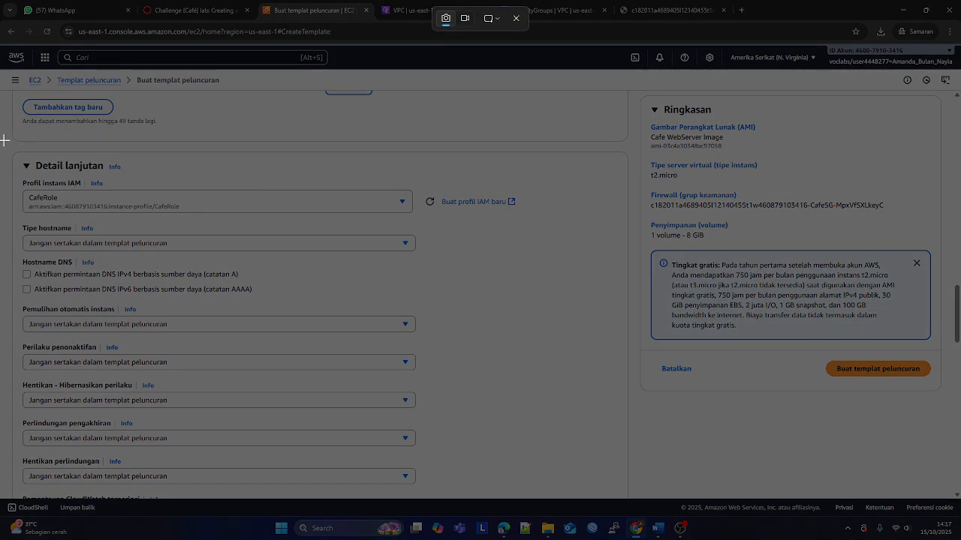
{"action": "left_click_drag", "start_coordinate": [2, 139], "coordinate": [588, 220]}
{"action": "left_click", "coordinate": [655, 530]}
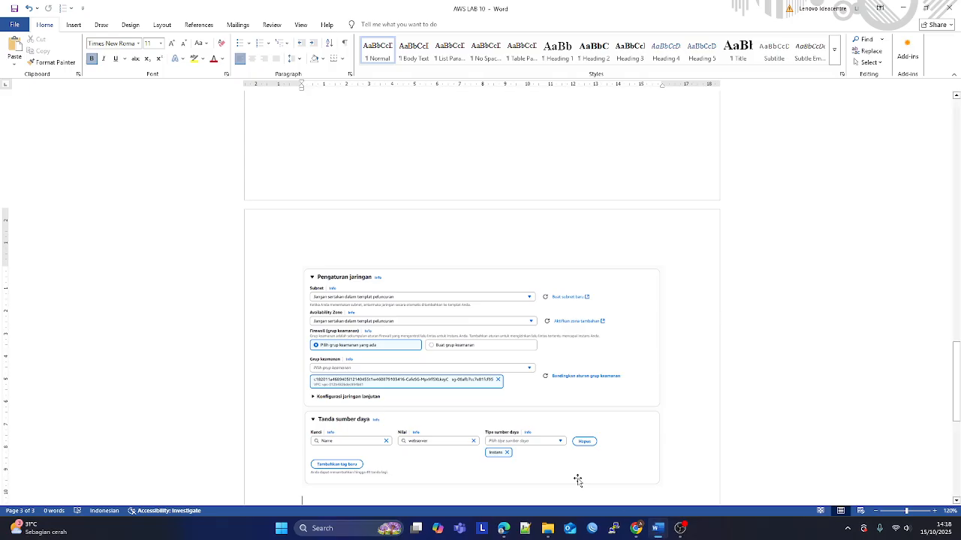
{"action": "scroll", "coordinate": [575, 480], "scroll_direction": "down", "scroll_amount": 2}
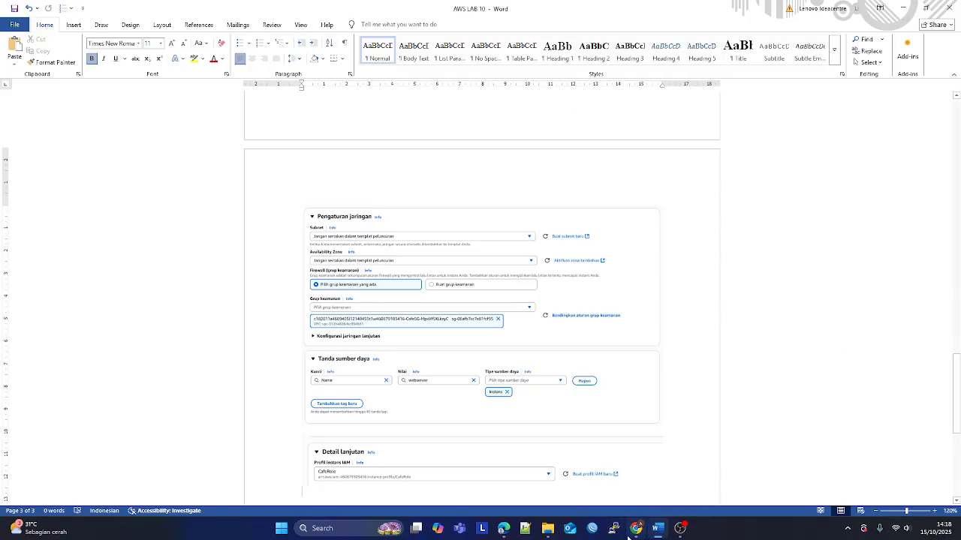
- Check the lab instructions following the IAM profile setting and create the launch template
{"action": "left_click", "coordinate": [636, 528]}
{"action": "left_click", "coordinate": [215, 6]}
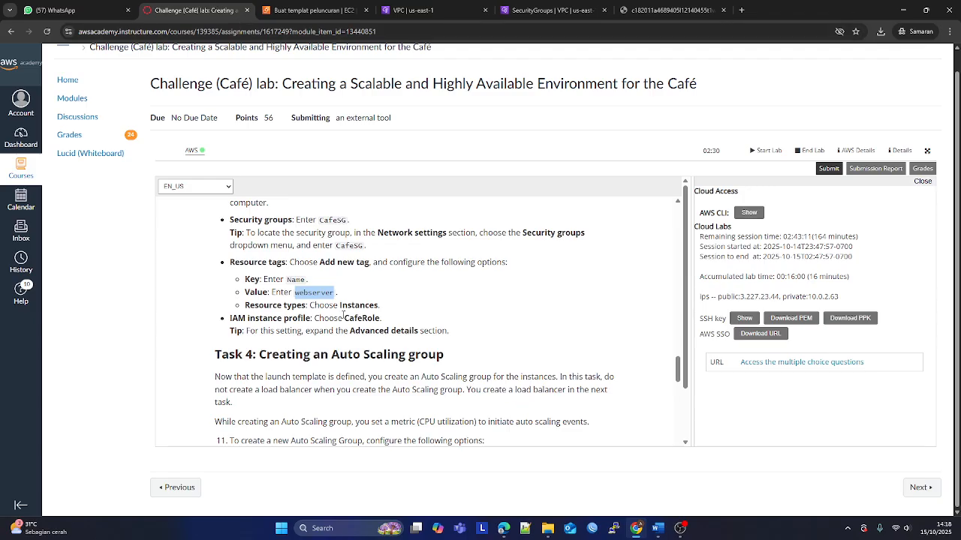
{"action": "scroll", "coordinate": [343, 315], "scroll_direction": "down", "scroll_amount": 3}
{"action": "left_click", "coordinate": [311, 10]}
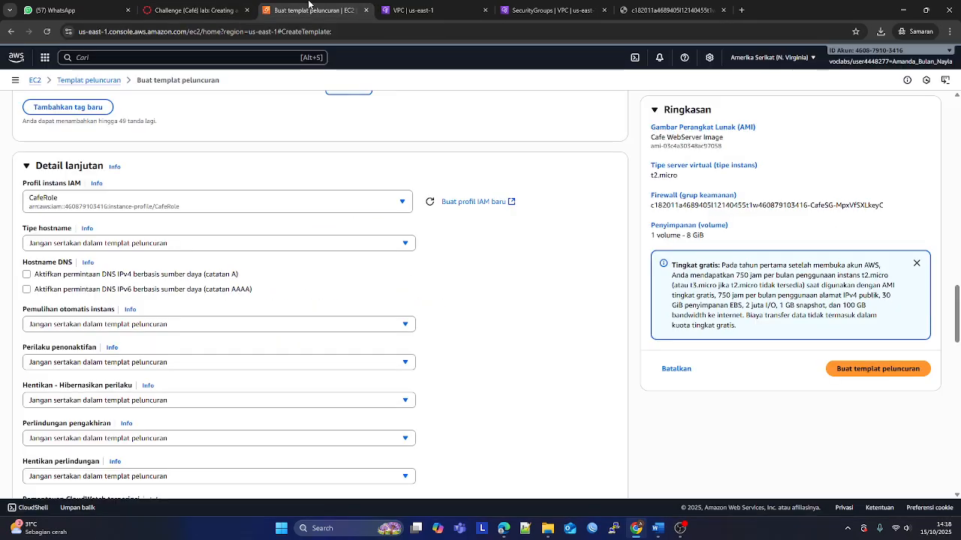
{"action": "left_click", "coordinate": [872, 371]}
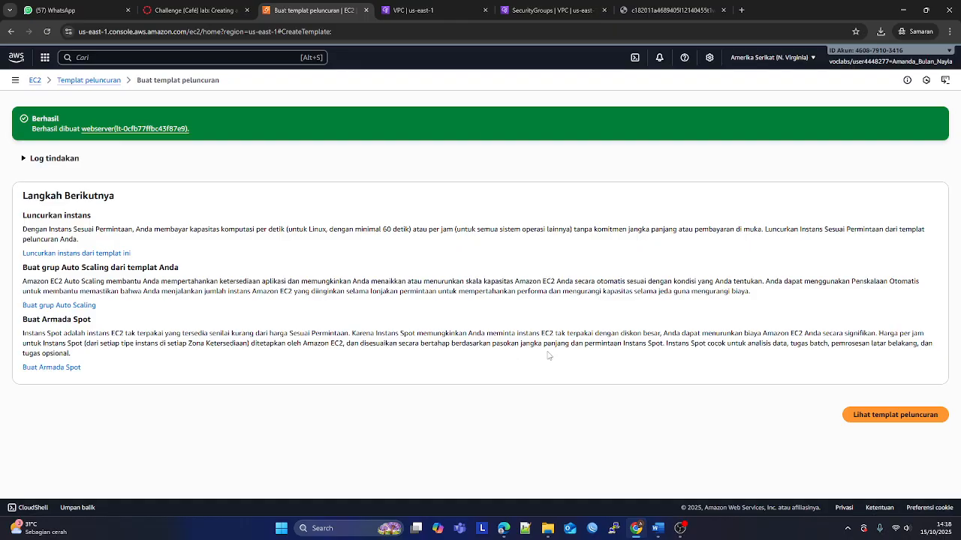
- Open the list of EC2 launch templates and refresh it
{"action": "left_click", "coordinate": [924, 418]}
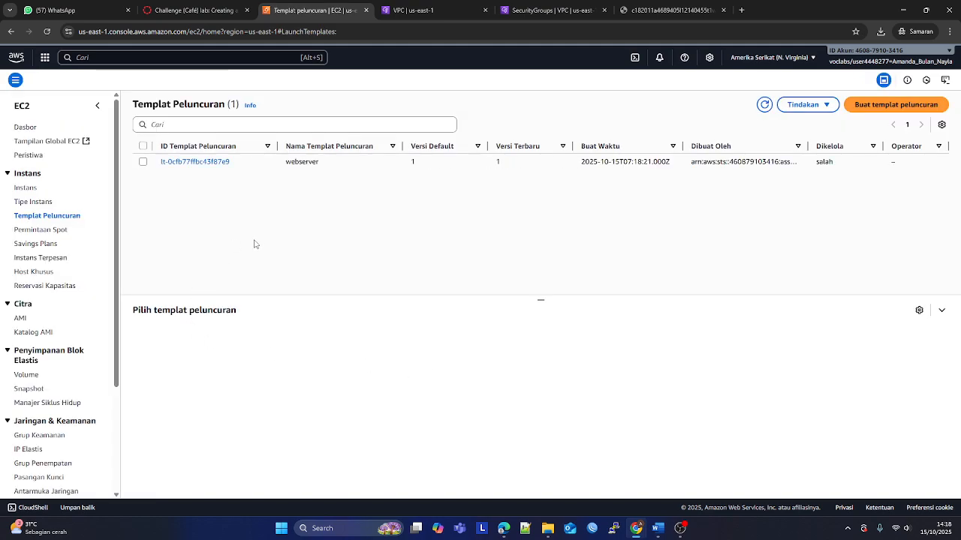
{"action": "left_click", "coordinate": [764, 106]}
{"action": "left_click", "coordinate": [764, 107]}
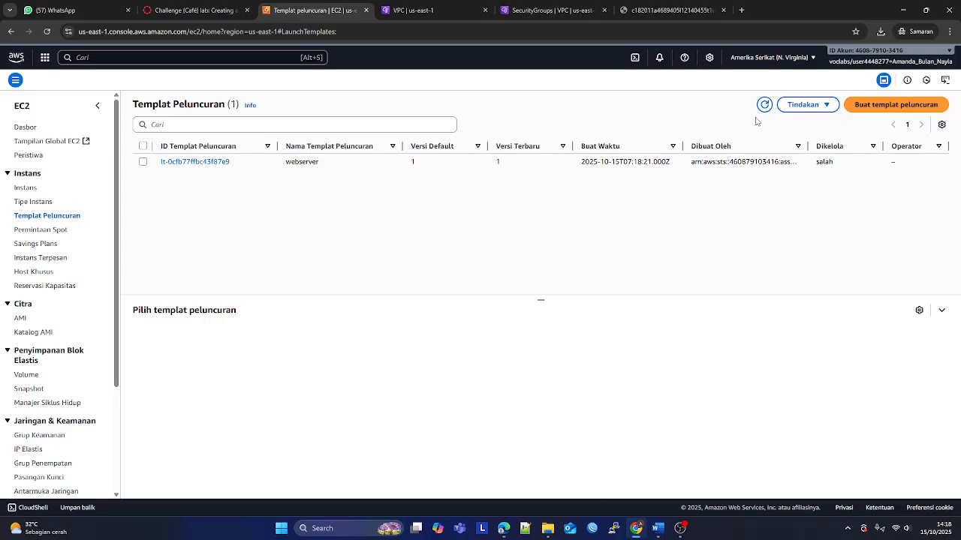
- Check the lab's Task 4 instructions and start creating a new EC2 Auto Scaling group
{"action": "left_click", "coordinate": [195, 10]}
{"action": "scroll", "coordinate": [361, 368], "scroll_direction": "up", "scroll_amount": 1}
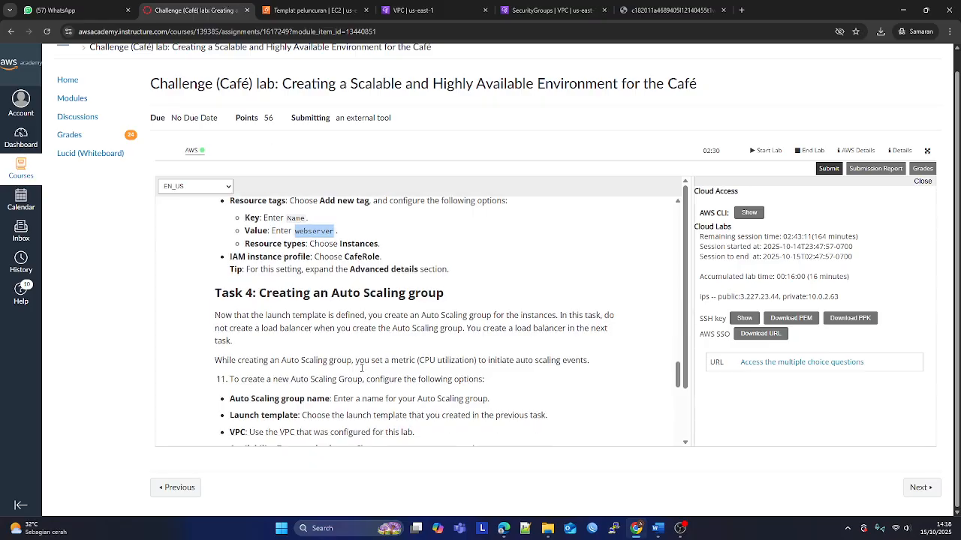
{"action": "scroll", "coordinate": [361, 368], "scroll_direction": "down", "scroll_amount": 1}
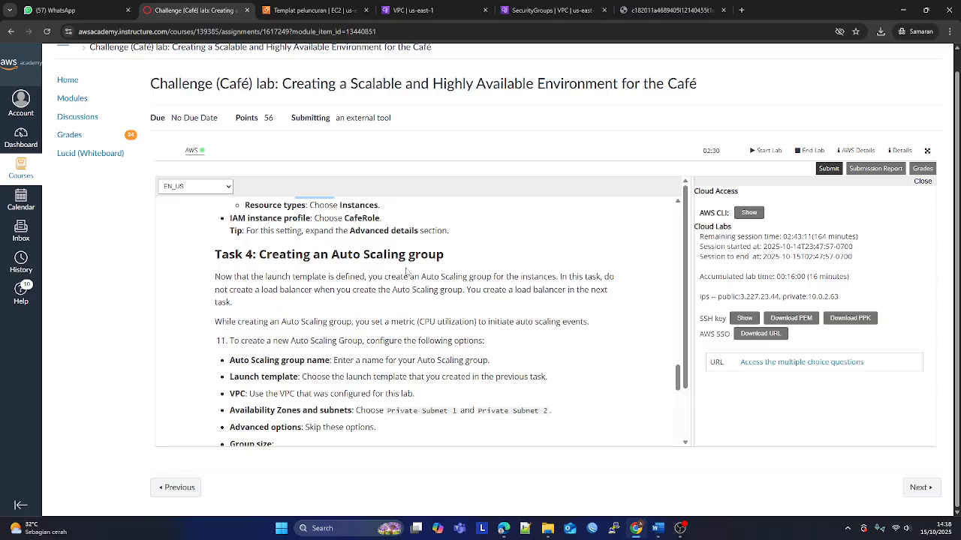
{"action": "scroll", "coordinate": [421, 282], "scroll_direction": "down", "scroll_amount": 1}
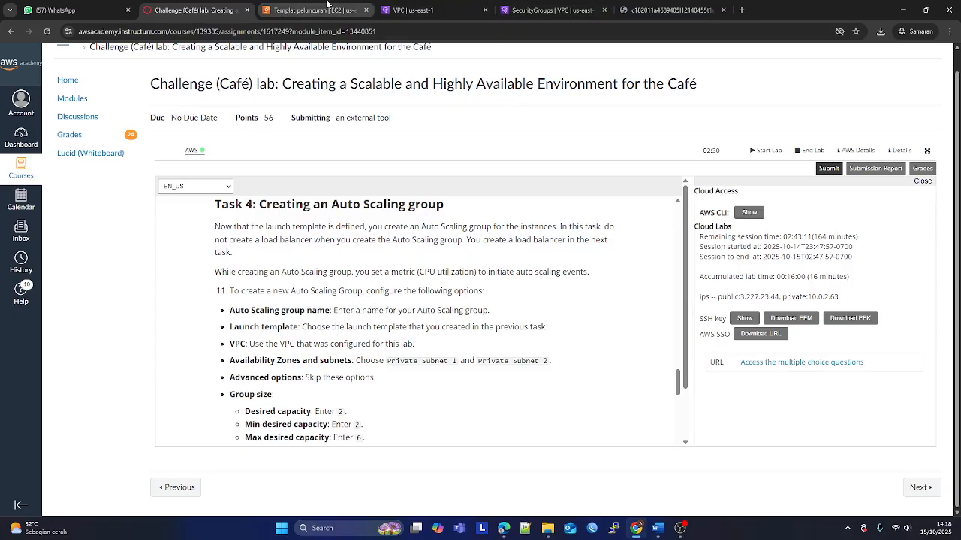
{"action": "left_click", "coordinate": [300, 10]}
{"action": "scroll", "coordinate": [30, 405], "scroll_direction": "down", "scroll_amount": 2}
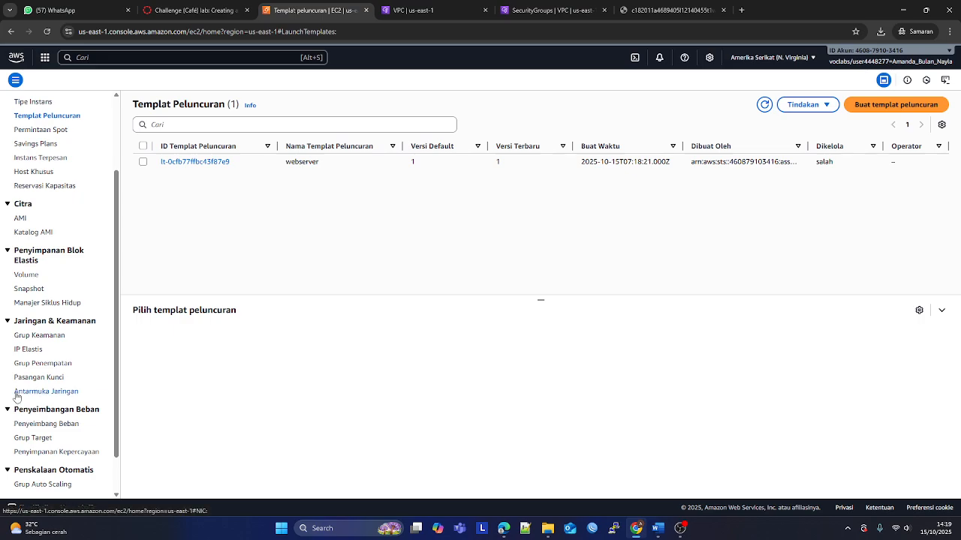
{"action": "scroll", "coordinate": [16, 396], "scroll_direction": "down", "scroll_amount": 1}
{"action": "left_click", "coordinate": [31, 439]}
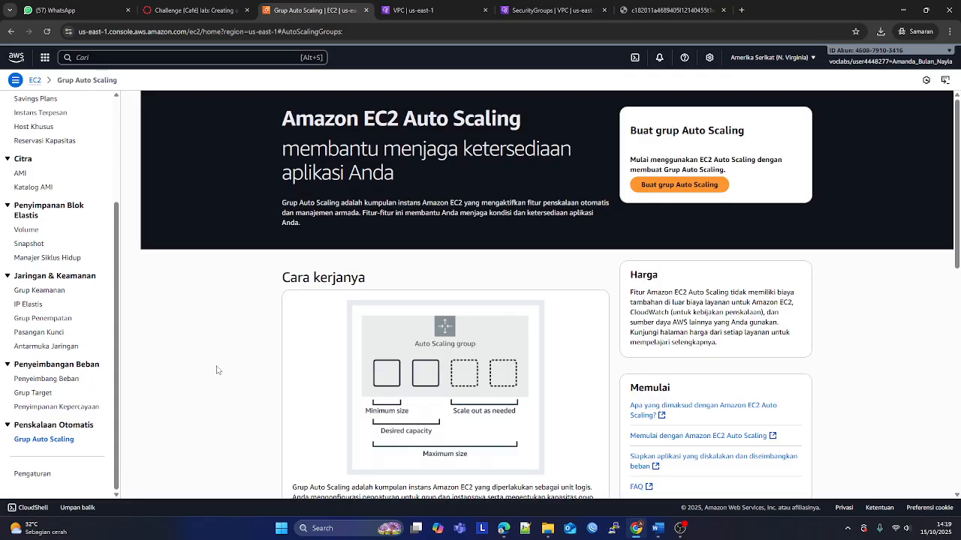
{"action": "left_click", "coordinate": [665, 185]}
- Check the lab's group naming and template requirements, name the Auto Scaling group lab-ASG and choose the webserver launch template
{"action": "left_click", "coordinate": [256, 9]}
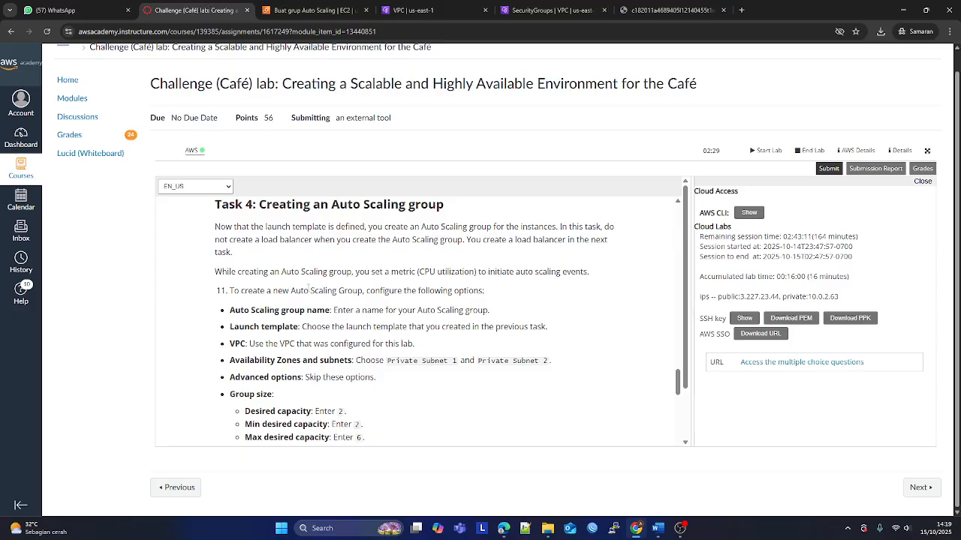
{"action": "scroll", "coordinate": [314, 302], "scroll_direction": "down", "scroll_amount": 1}
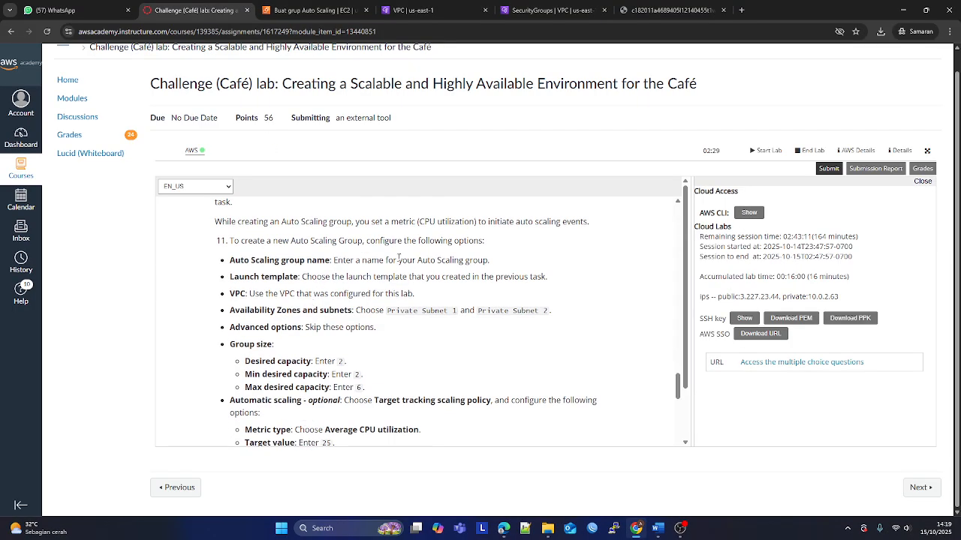
{"action": "left_click", "coordinate": [311, 10]}
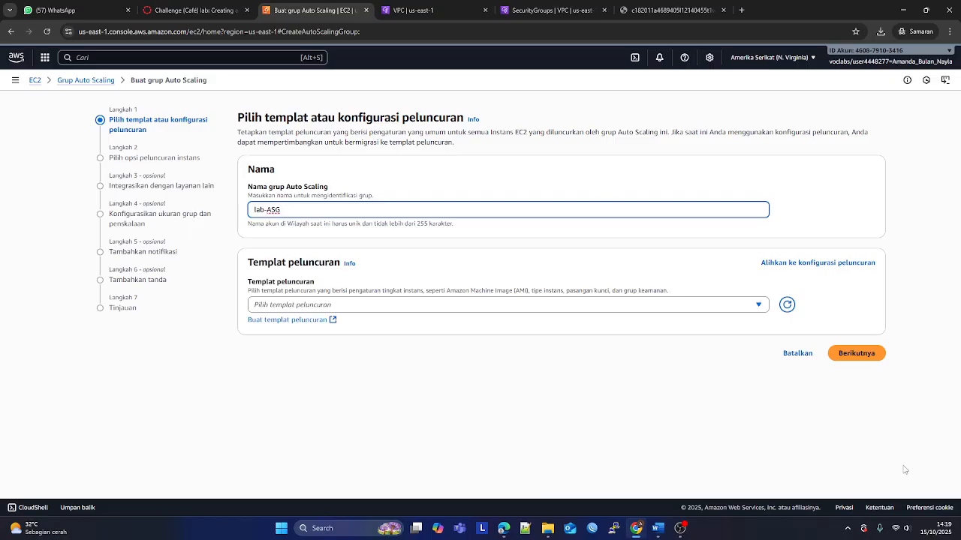
{"action": "left_click", "coordinate": [726, 305]}
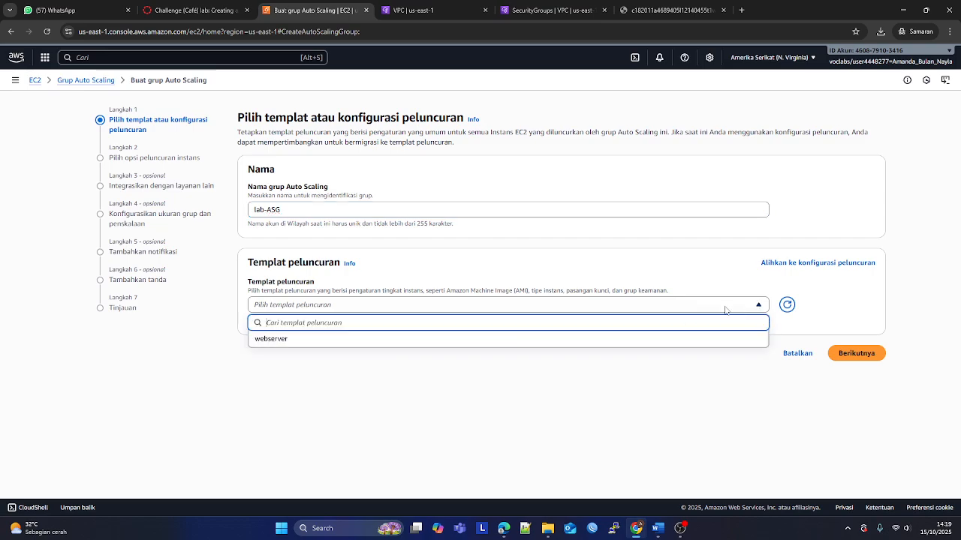
{"action": "left_click", "coordinate": [656, 339]}
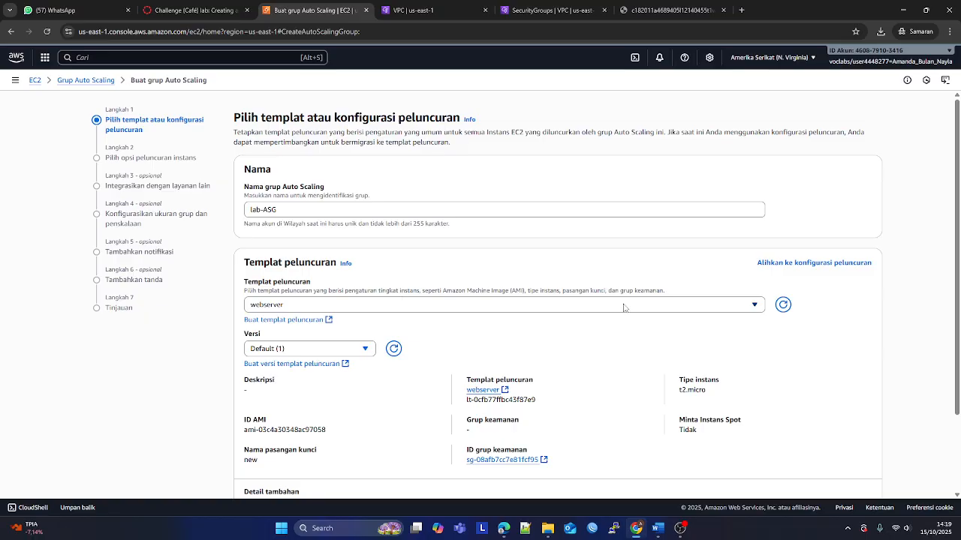
- Capture the page showing the group name and launch template and paste it below the CafeRole image in the AWS LAB 10 Word document
{"action": "scroll", "coordinate": [656, 328], "scroll_direction": "down", "scroll_amount": 1}
{"action": "scroll", "coordinate": [656, 328], "scroll_direction": "up", "scroll_amount": 1}
{"action": "key", "text": "super+shift+s"}
{"action": "left_click_drag", "start_coordinate": [1, 41], "coordinate": [960, 503]}
{"action": "left_click", "coordinate": [646, 528]}
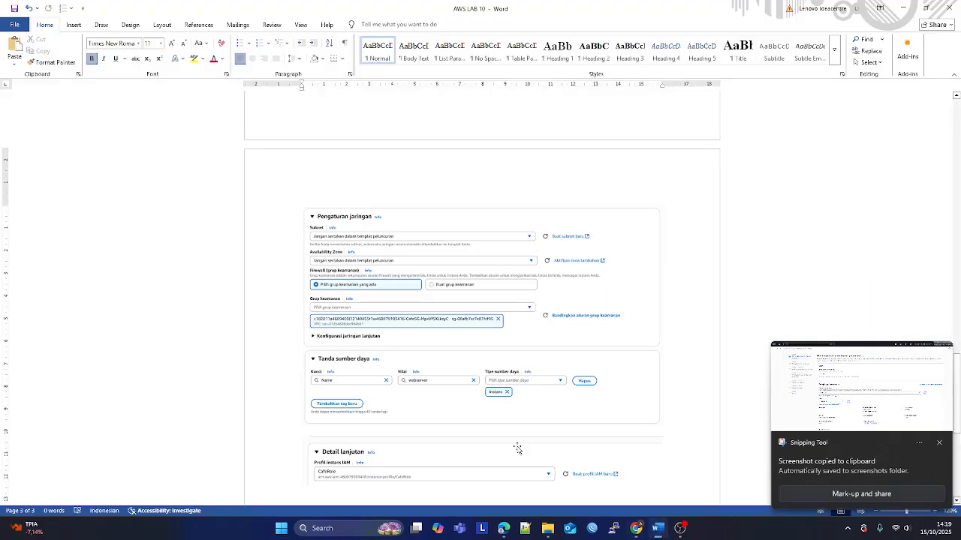
{"action": "key", "text": "ctrl+v"}
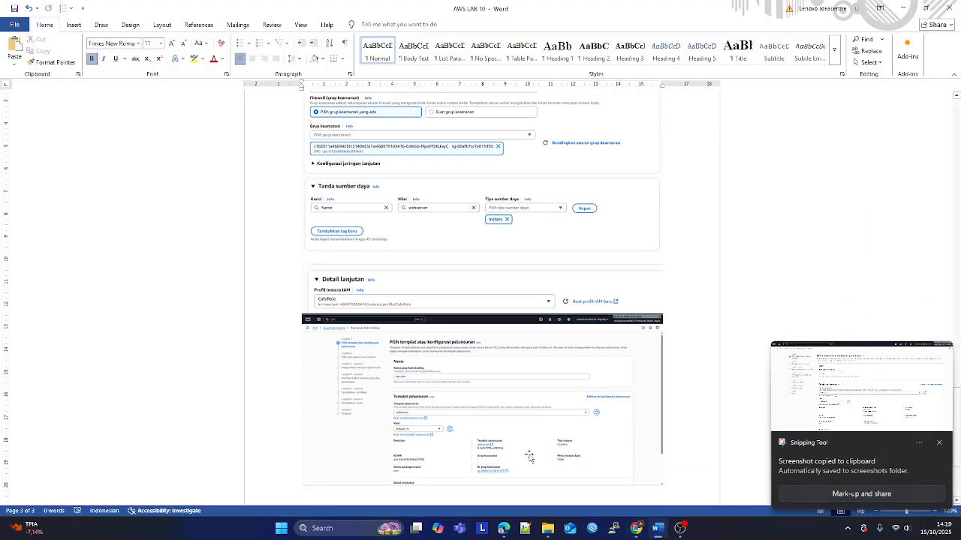
{"action": "left_click", "coordinate": [634, 528]}
{"action": "left_click", "coordinate": [939, 444]}
- Continue to the instance launch options, check the lab's VPC requirement and choose Lab VPC as the network
{"action": "scroll", "coordinate": [791, 371], "scroll_direction": "down", "scroll_amount": 3}
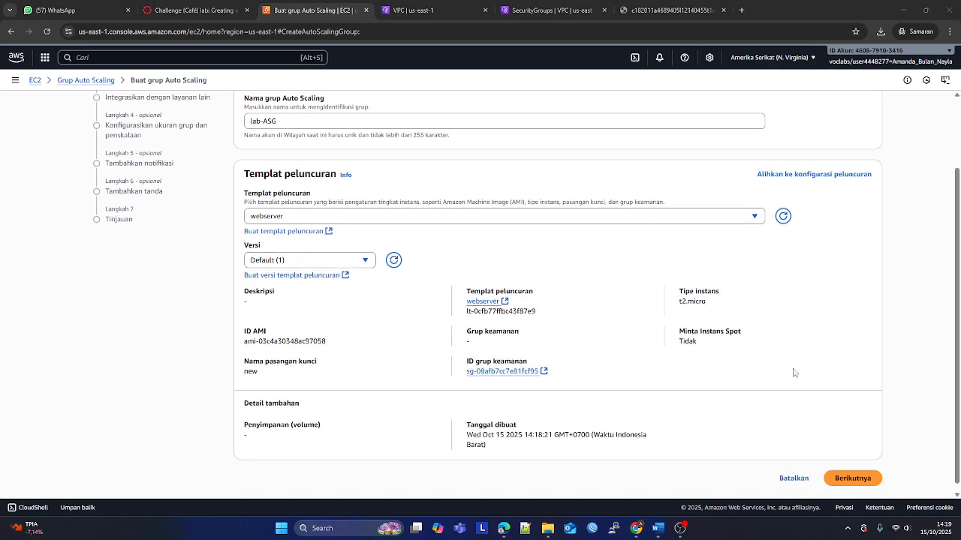
{"action": "left_click", "coordinate": [841, 471]}
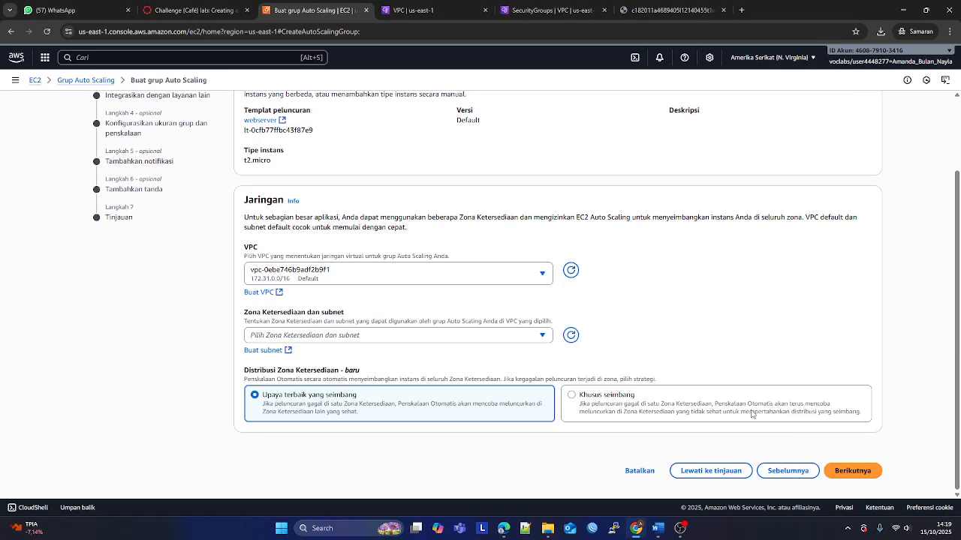
{"action": "scroll", "coordinate": [360, 239], "scroll_direction": "up", "scroll_amount": 2}
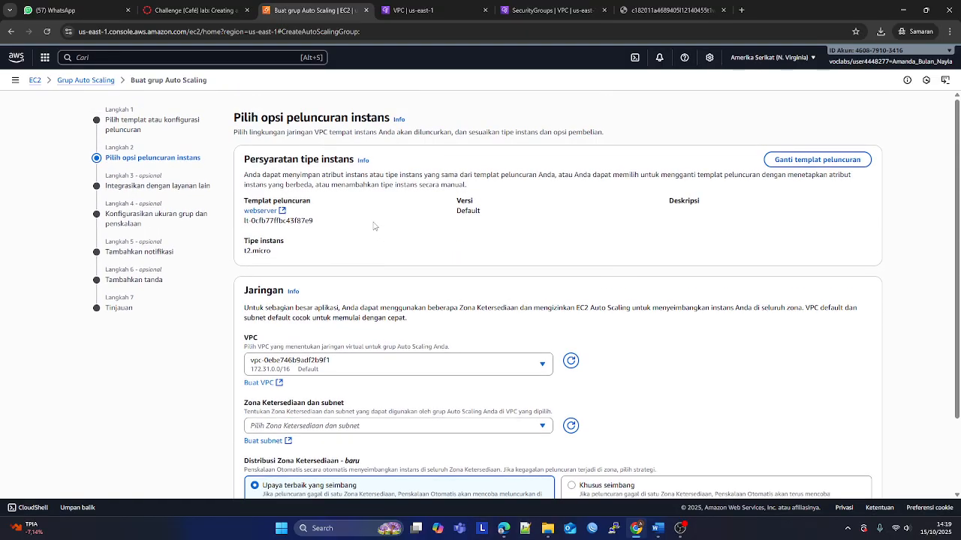
{"action": "key", "text": "ctrl+shift+Tab"}
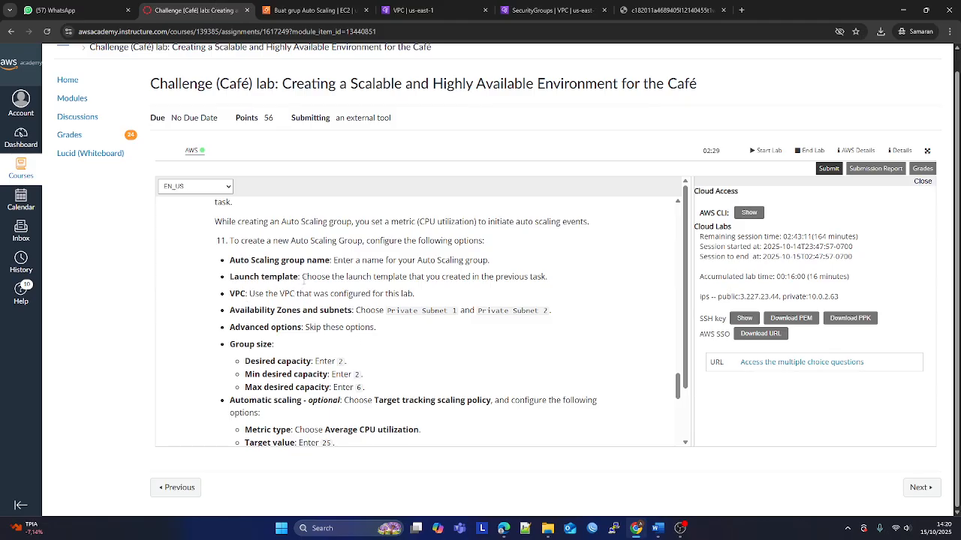
{"action": "key", "text": "ctrl+Tab"}
{"action": "scroll", "coordinate": [313, 270], "scroll_direction": "down", "scroll_amount": 2}
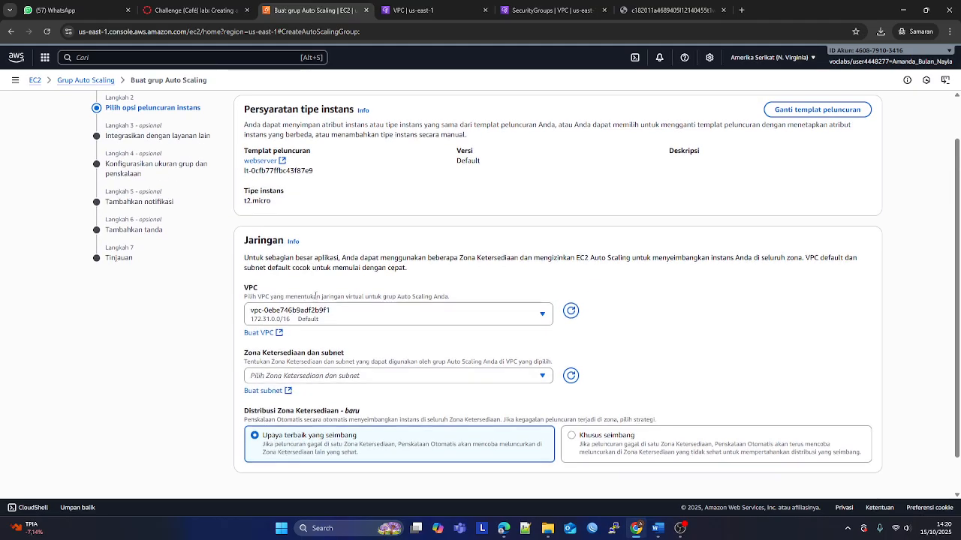
{"action": "scroll", "coordinate": [315, 295], "scroll_direction": "down", "scroll_amount": 1}
{"action": "left_click", "coordinate": [318, 280]}
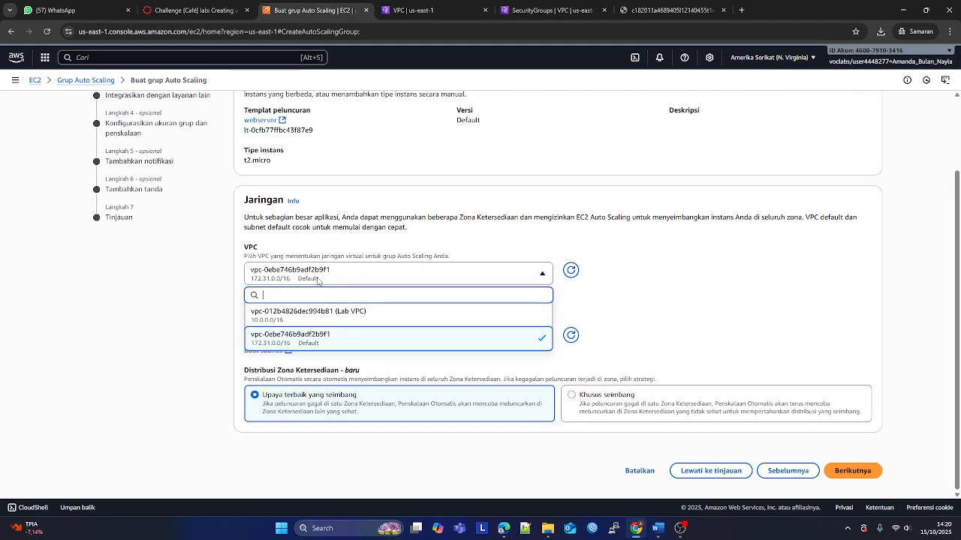
{"action": "left_click", "coordinate": [322, 315]}
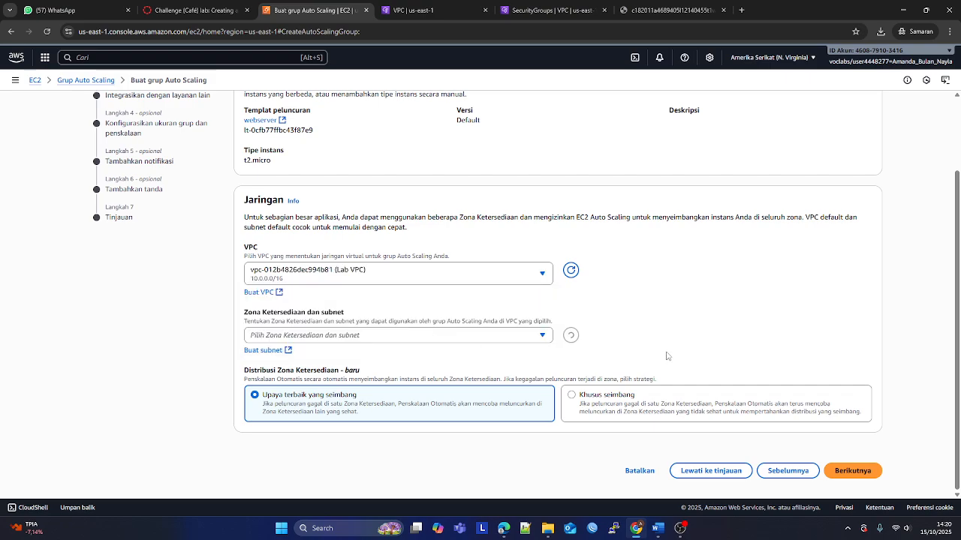
- Capture the instance launch options showing Lab VPC and paste them below the launch template image in the AWS LAB 10 Word document
{"action": "scroll", "coordinate": [771, 325], "scroll_direction": "up", "scroll_amount": 1}
{"action": "scroll", "coordinate": [770, 325], "scroll_direction": "down", "scroll_amount": 1}
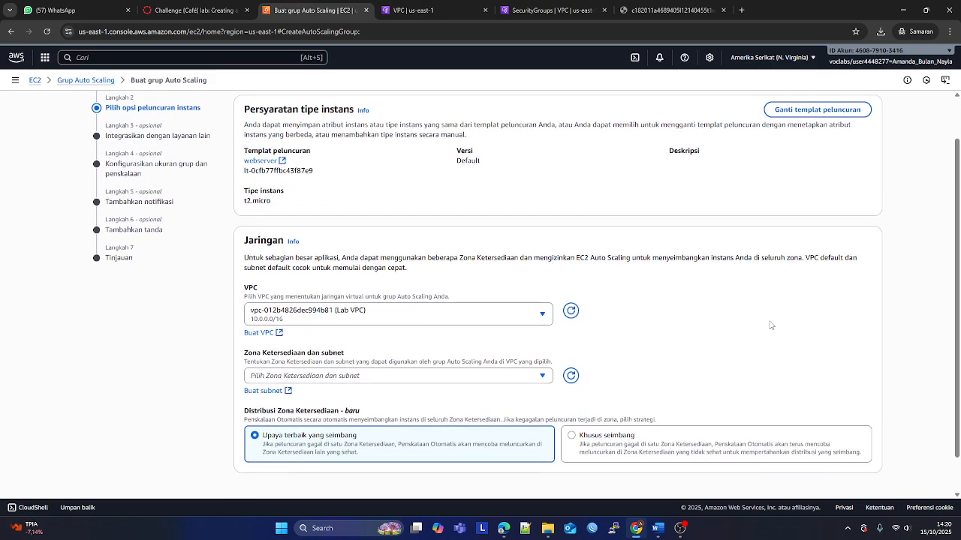
{"action": "key", "text": "super+shift+s"}
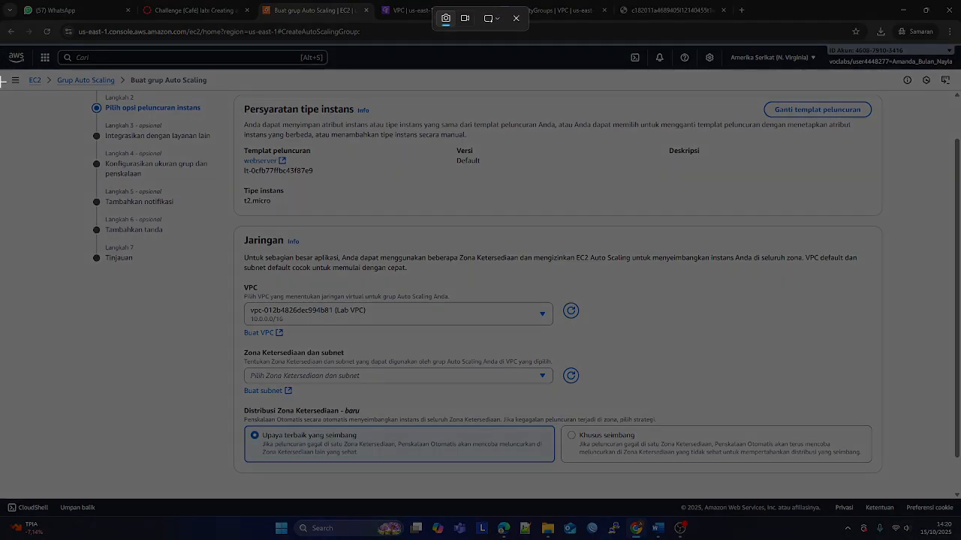
{"action": "left_click_drag", "start_coordinate": [1, 68], "coordinate": [959, 473]}
{"action": "key", "text": "alt+Tab"}
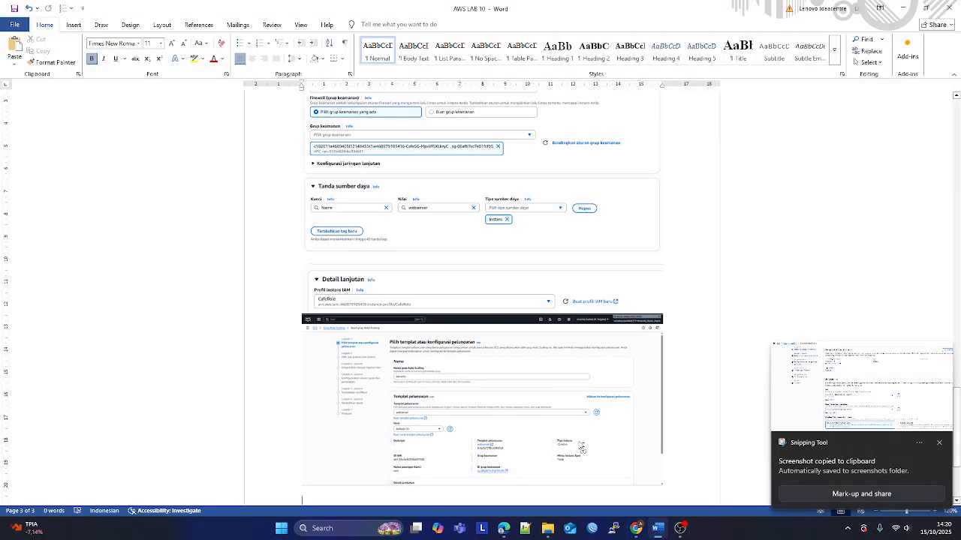
{"action": "key", "text": "ctrl+v"}
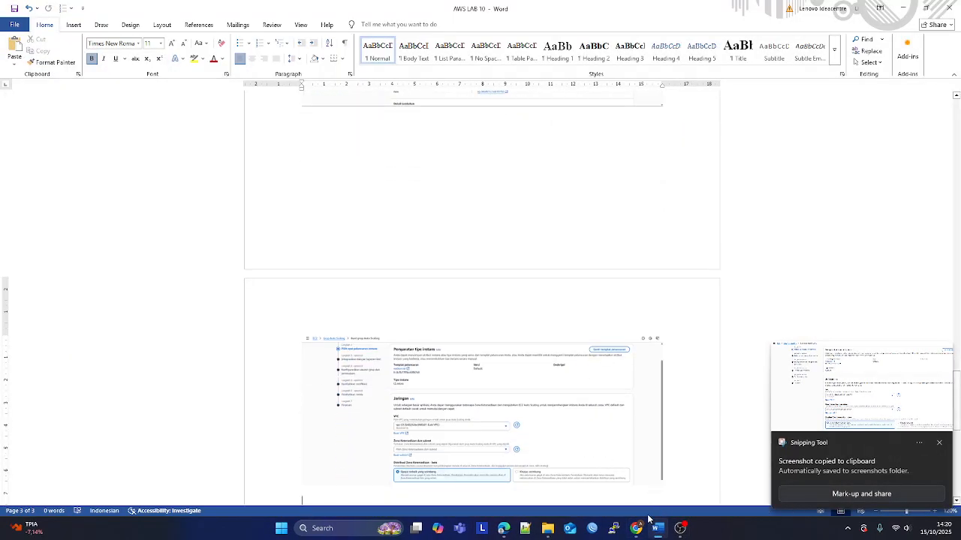
{"action": "key", "text": "alt+Tab"}
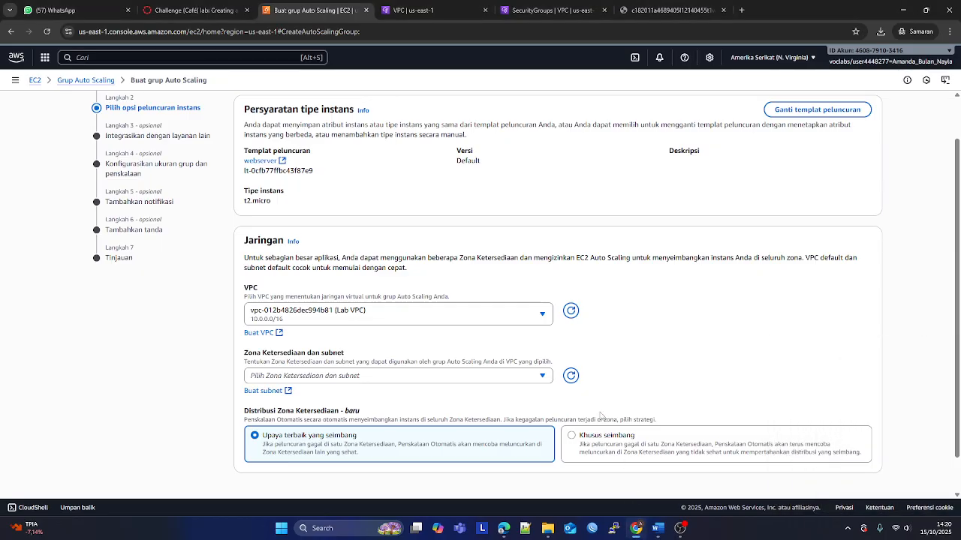
- Select Private Subnet 1 and Private Subnet 2 as the Auto Scaling group's availability zones and subnets
{"action": "left_click", "coordinate": [300, 375]}
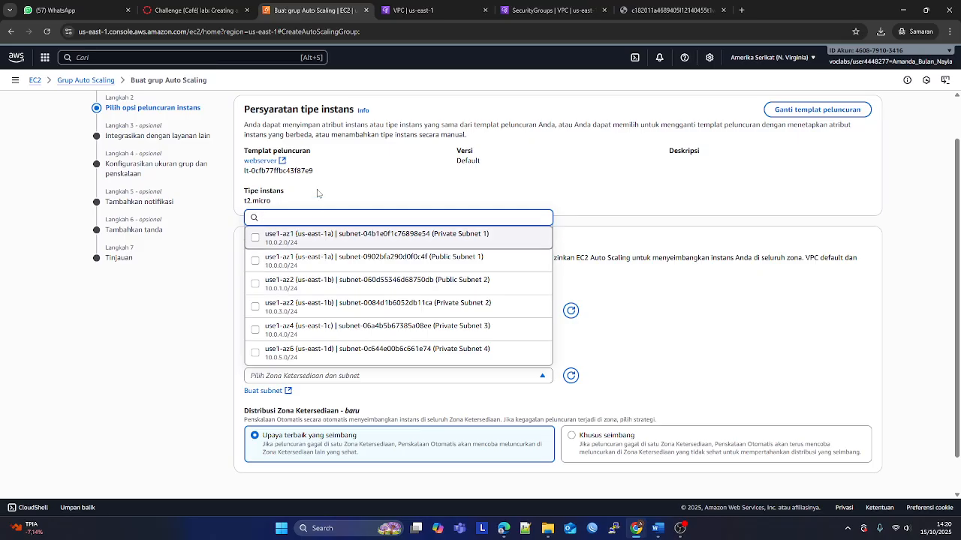
{"action": "left_click", "coordinate": [336, 238]}
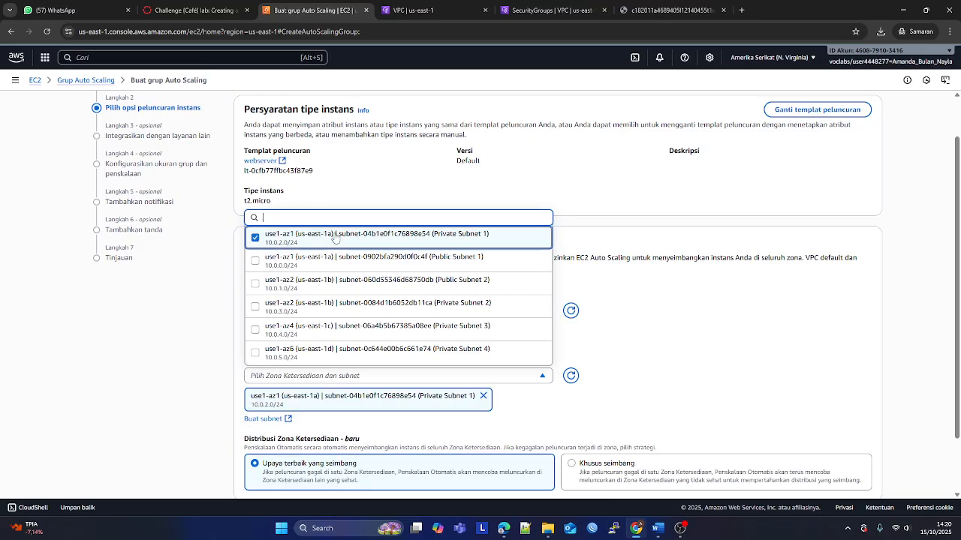
{"action": "left_click", "coordinate": [356, 311]}
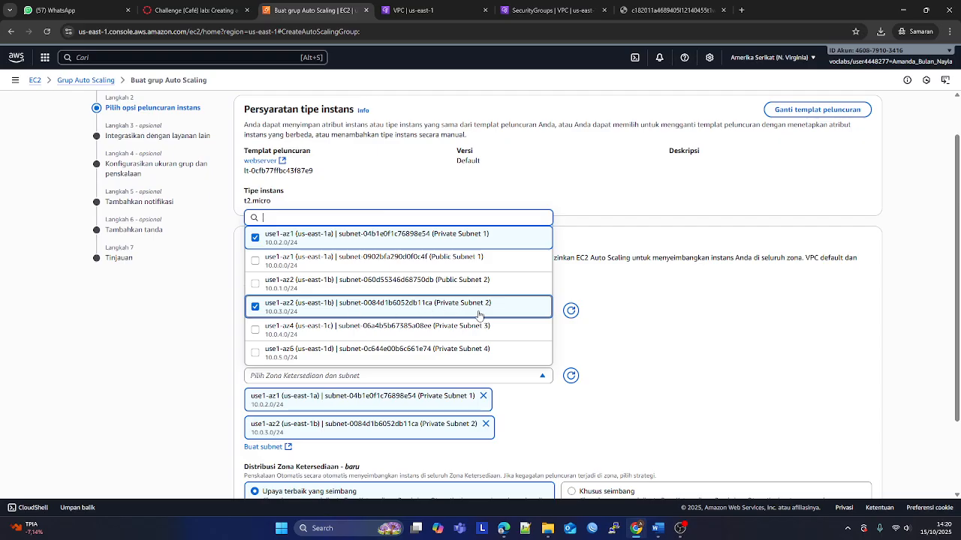
{"action": "left_click", "coordinate": [660, 381]}
{"action": "scroll", "coordinate": [661, 380], "scroll_direction": "down", "scroll_amount": 3}
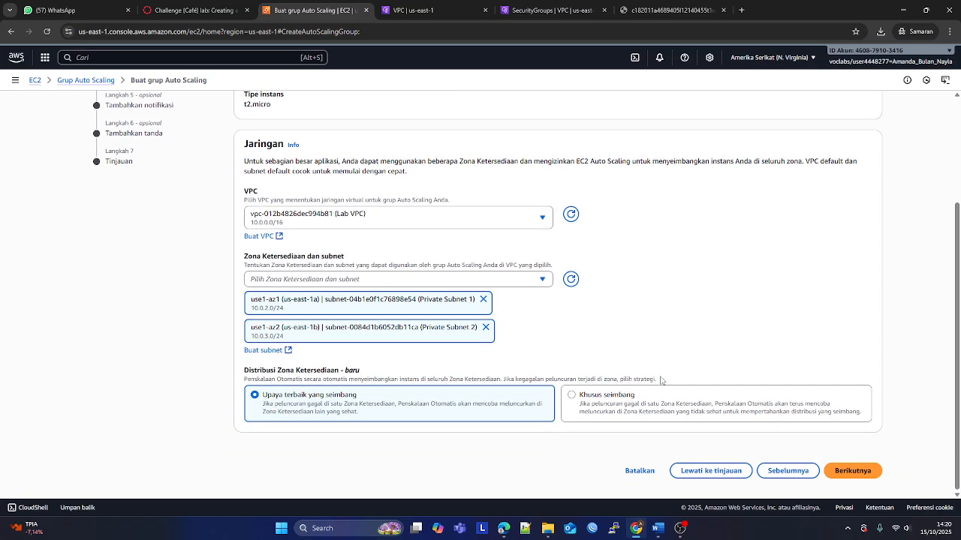
- Capture the network section showing both private subnets and paste it below the Lab VPC image in the AWS LAB 10 Word document
{"action": "key", "text": "super+shift+s"}
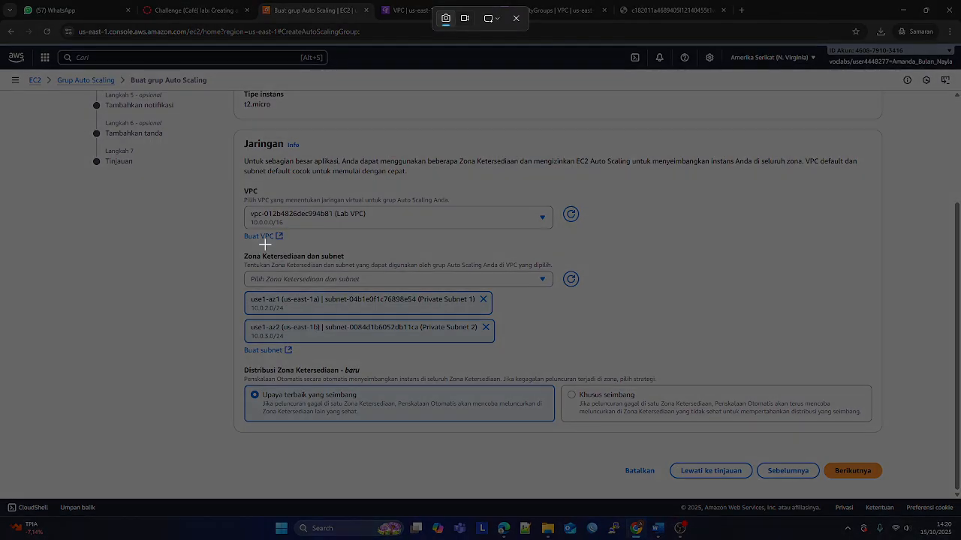
{"action": "left_click_drag", "start_coordinate": [218, 125], "coordinate": [896, 442]}
{"action": "left_click", "coordinate": [658, 529]}
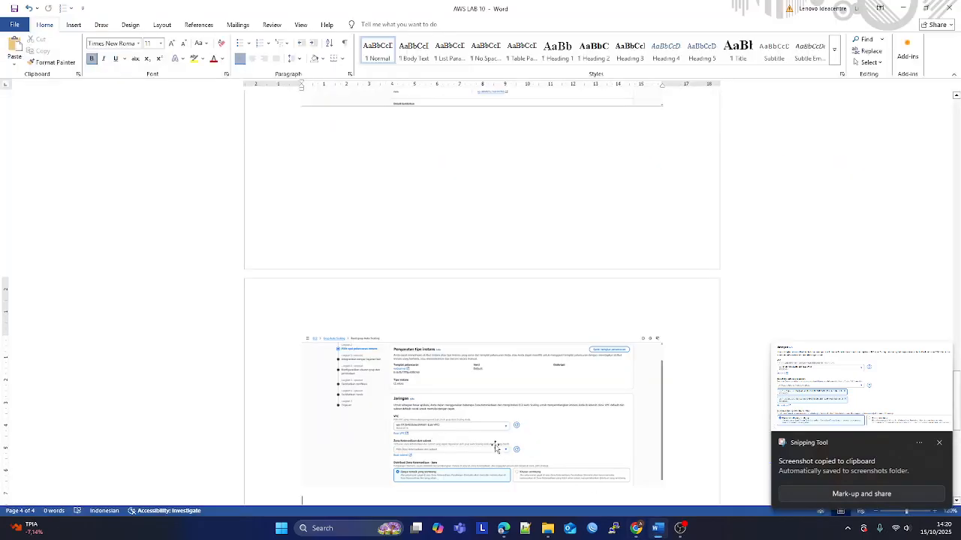
{"action": "left_click", "coordinate": [496, 448]}
{"action": "key", "text": "ctrl+v"}
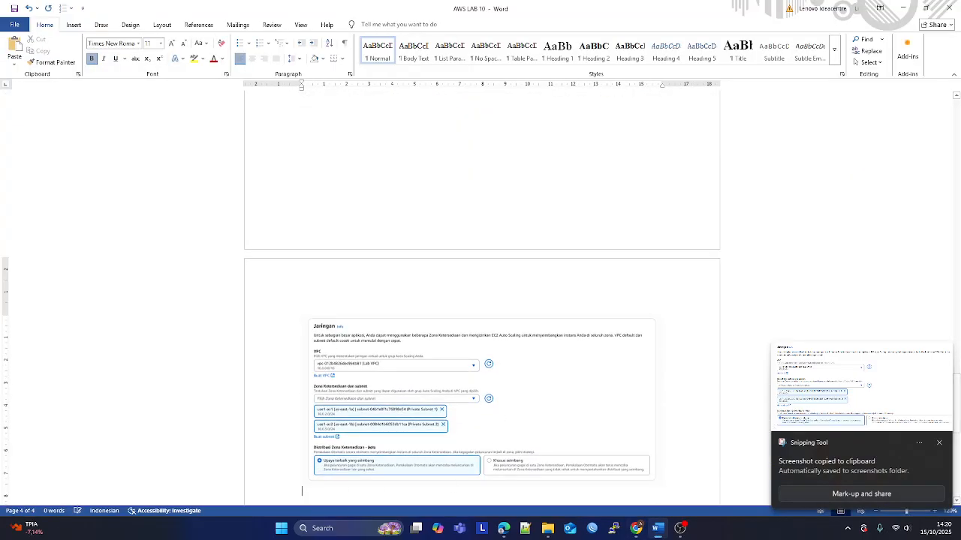
{"action": "key", "text": "alt+Tab"}
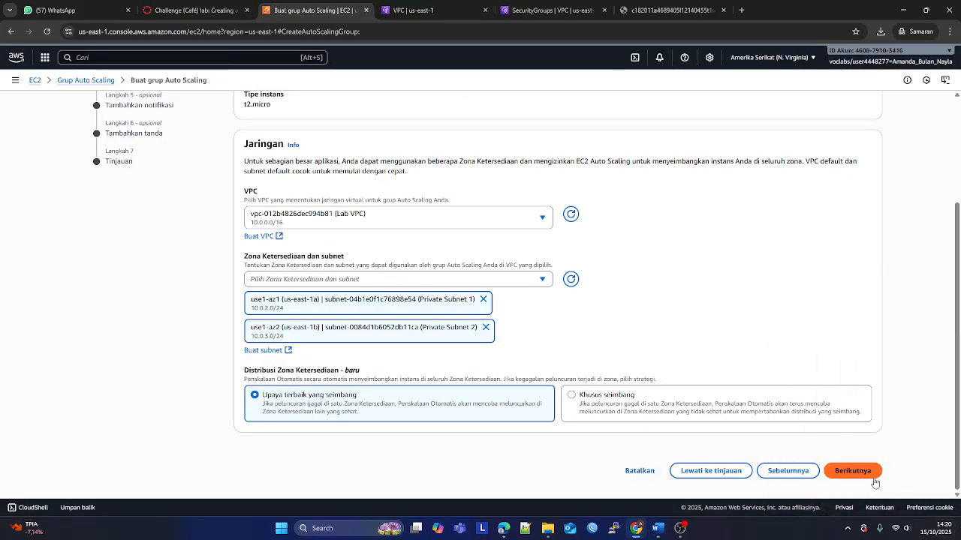
- Continue to the optional service integration settings and review them against the lab's Task 4 requirements
{"action": "left_click", "coordinate": [869, 475]}
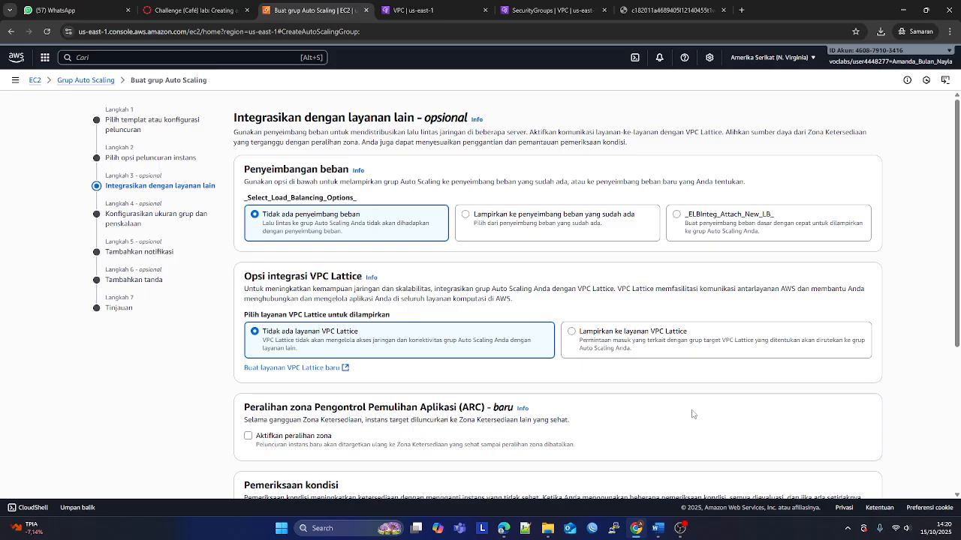
{"action": "left_click", "coordinate": [184, 10]}
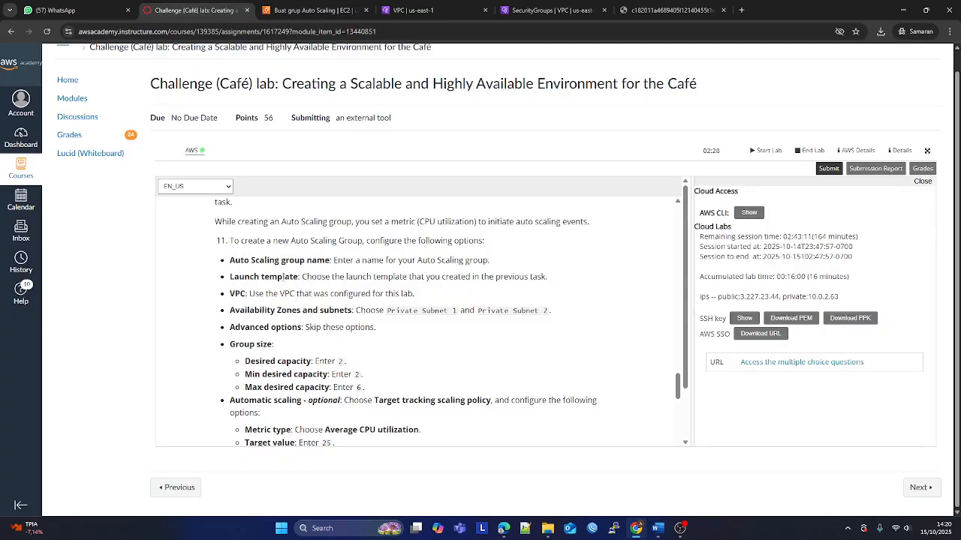
{"action": "left_click", "coordinate": [311, 10]}
{"action": "scroll", "coordinate": [375, 253], "scroll_direction": "down", "scroll_amount": 2}
{"action": "left_click", "coordinate": [198, 9]}
{"action": "left_click", "coordinate": [292, 8]}
{"action": "scroll", "coordinate": [751, 337], "scroll_direction": "down", "scroll_amount": 3}
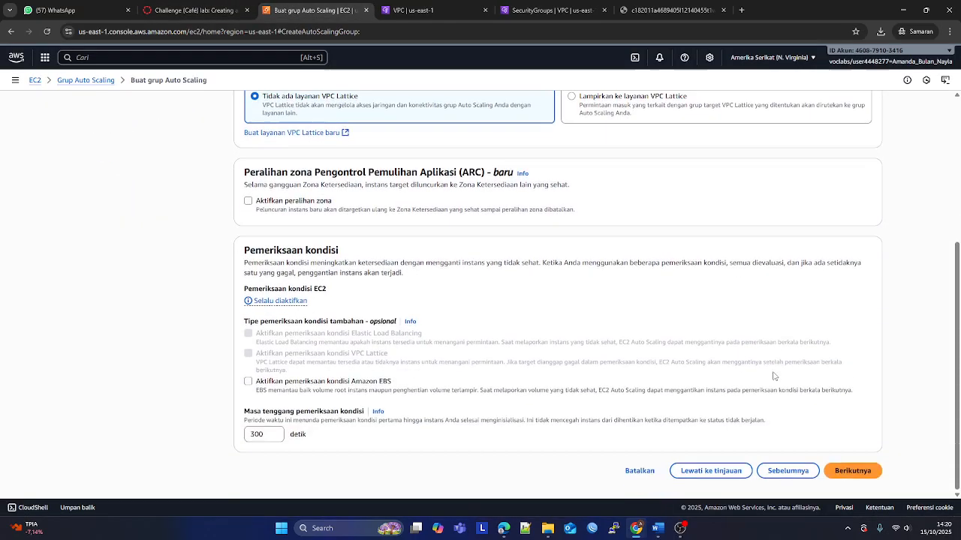
- Continue to the group size and scaling settings and set the desired capacity to 2
{"action": "left_click", "coordinate": [848, 467]}
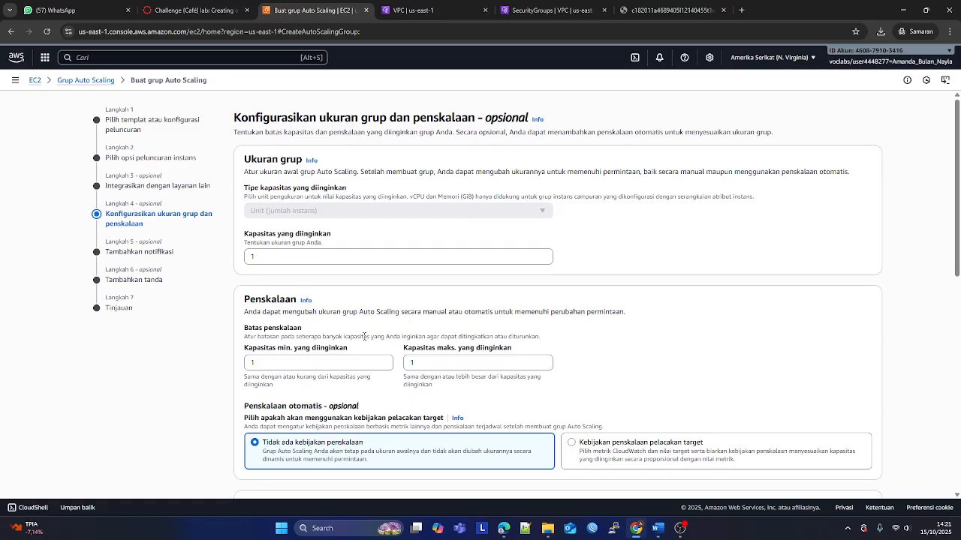
{"action": "double_click", "coordinate": [248, 256]}
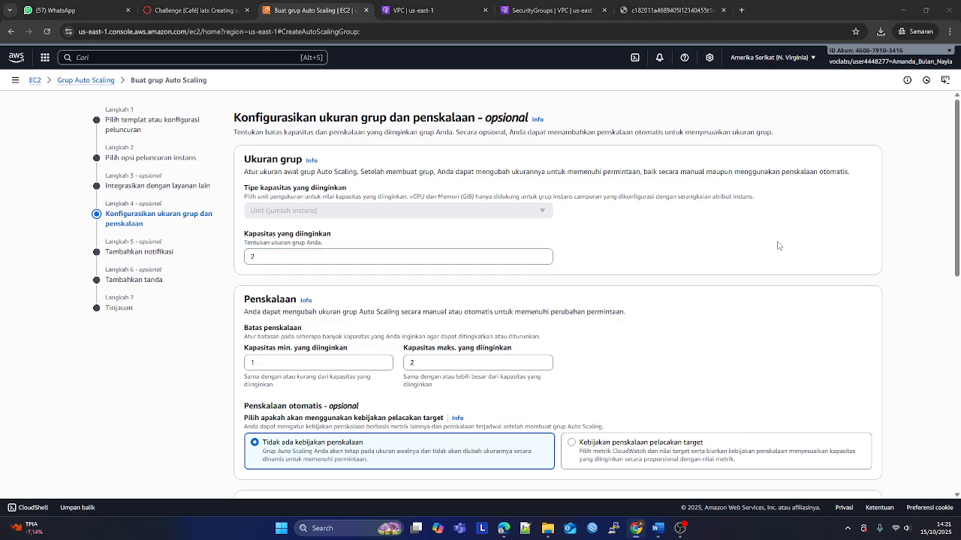
- Capture the group size section with the desired capacity and paste it below the network image in the AWS LAB 10 Word document
{"action": "key", "text": "super+shift+s"}
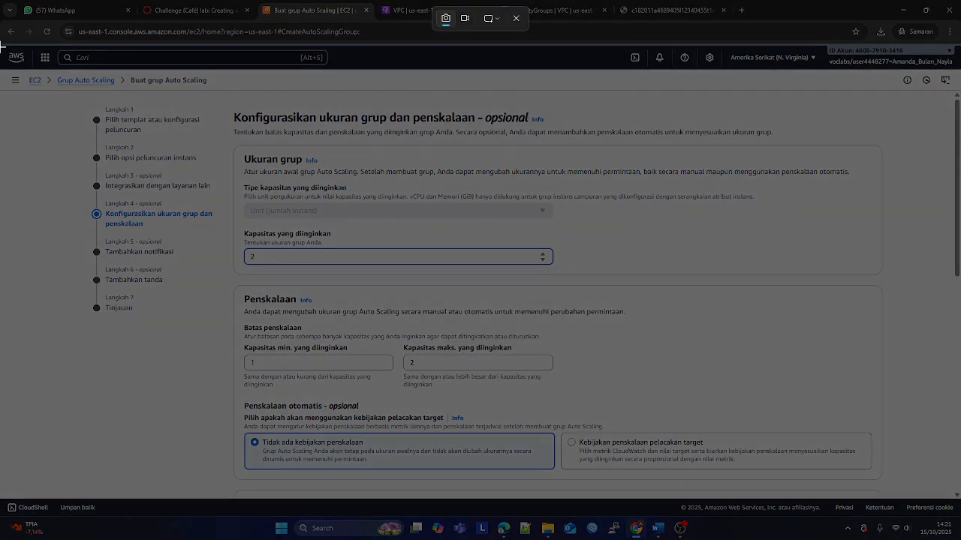
{"action": "left_click_drag", "start_coordinate": [2, 46], "coordinate": [960, 282]}
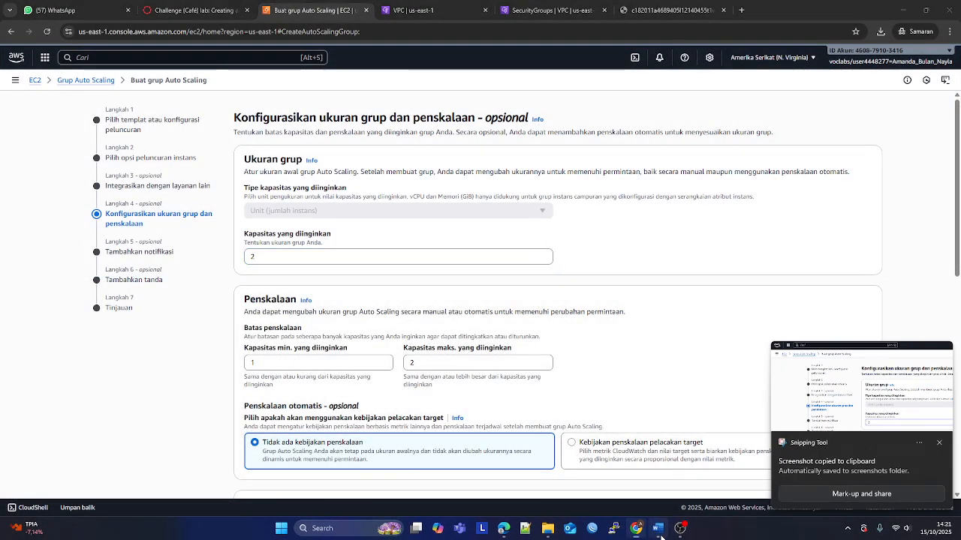
{"action": "left_click", "coordinate": [659, 530]}
{"action": "key", "text": "ctrl+v"}
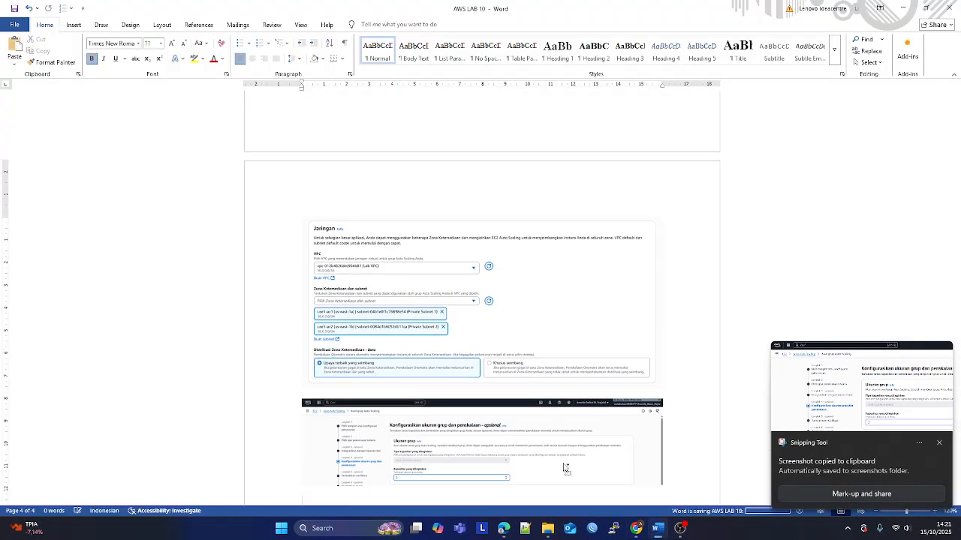
- Return to the Auto Scaling group setup and set the minimum desired capacity to 2 and the maximum to 6
{"action": "key", "text": "alt+Tab"}
{"action": "scroll", "coordinate": [565, 418], "scroll_direction": "down", "scroll_amount": 2}
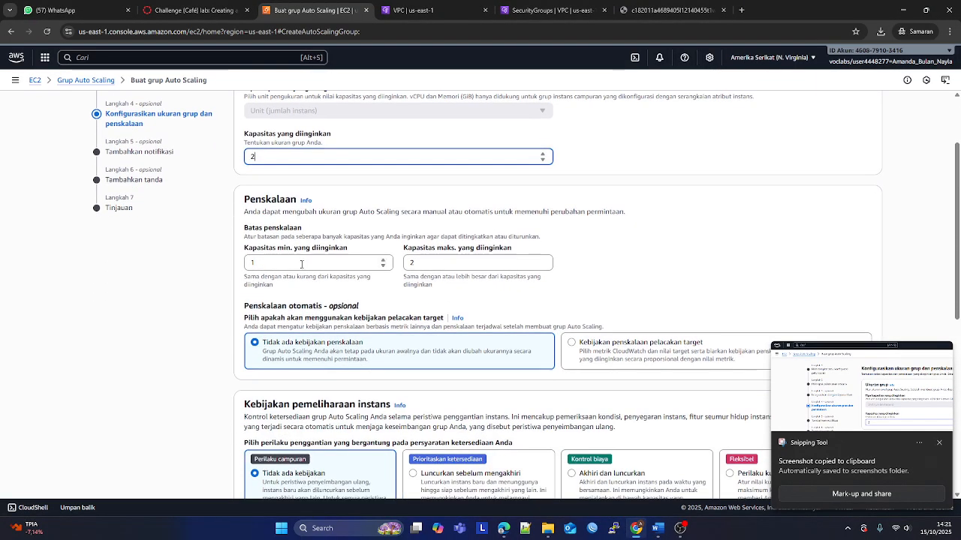
{"action": "left_click", "coordinate": [301, 262]}
{"action": "key", "text": "BackSpace"}
{"action": "type", "text": "2"}
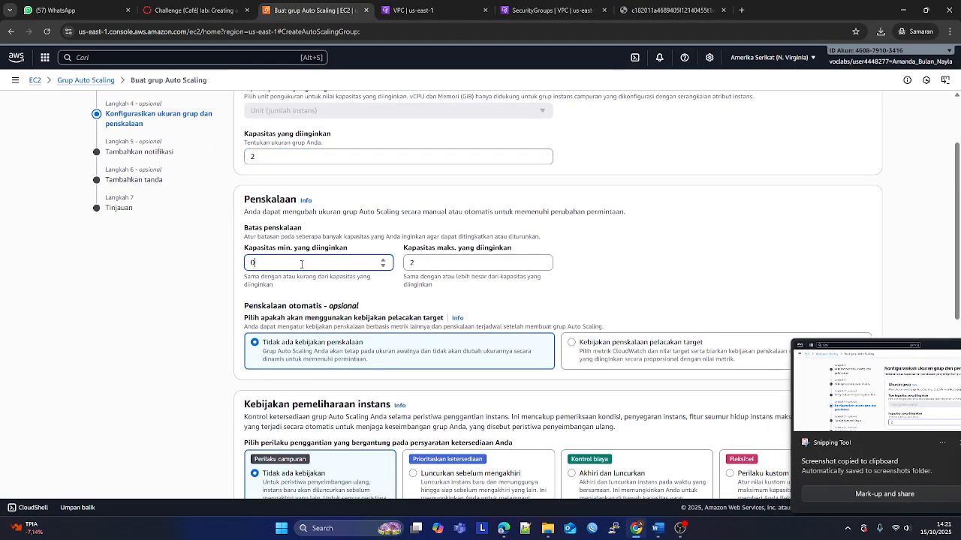
{"action": "left_click", "coordinate": [472, 266]}
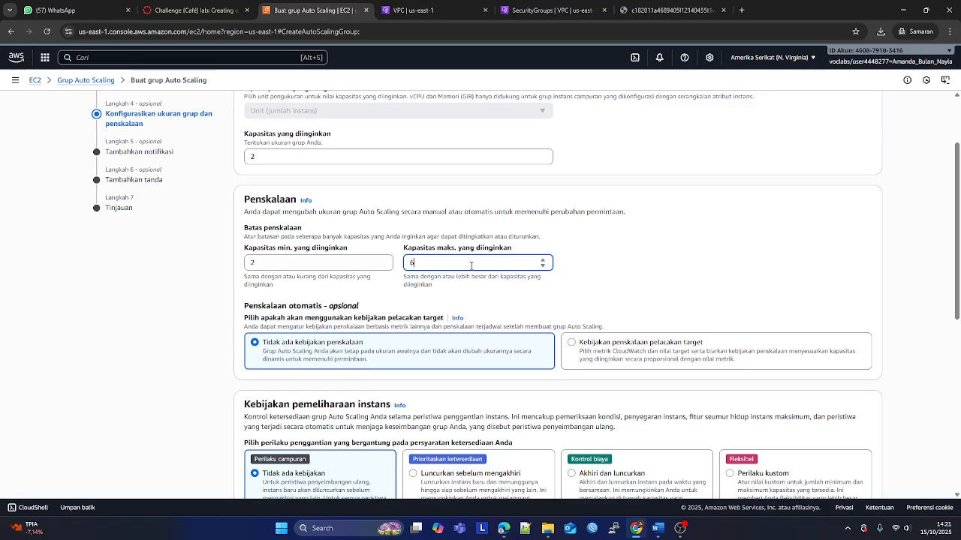
- Enable a target tracking scaling policy on average CPU utilization with a target value of 35 and an instance warmup of 60 seconds
{"action": "scroll", "coordinate": [471, 266], "scroll_direction": "down", "scroll_amount": 1}
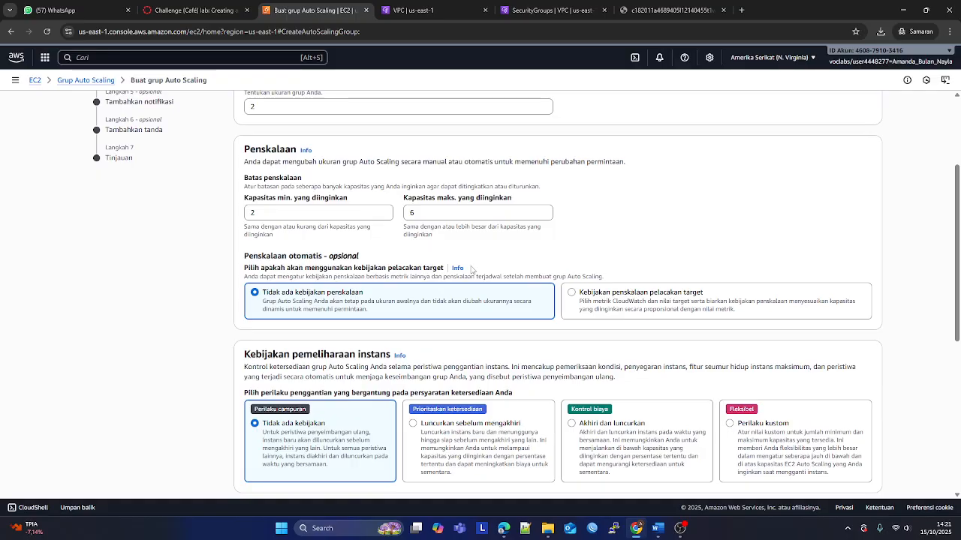
{"action": "left_click", "coordinate": [597, 304]}
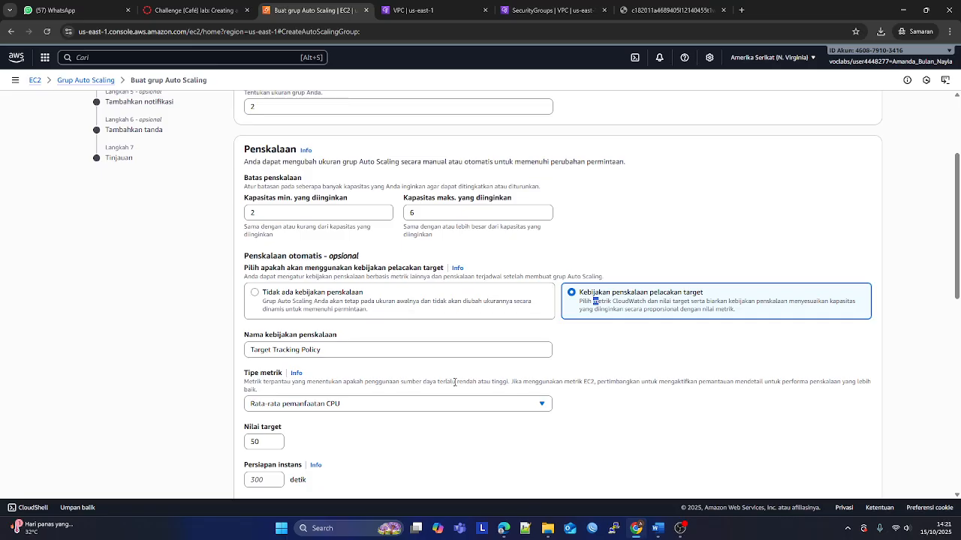
{"action": "scroll", "coordinate": [455, 383], "scroll_direction": "down", "scroll_amount": 2}
{"action": "double_click", "coordinate": [246, 342]}
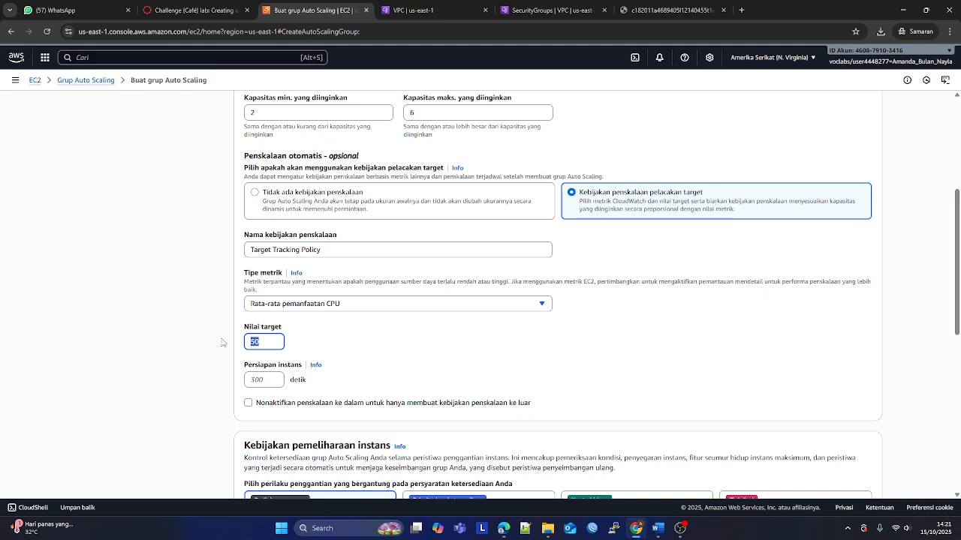
{"action": "type", "text": "3"}
{"action": "left_click", "coordinate": [276, 381]}
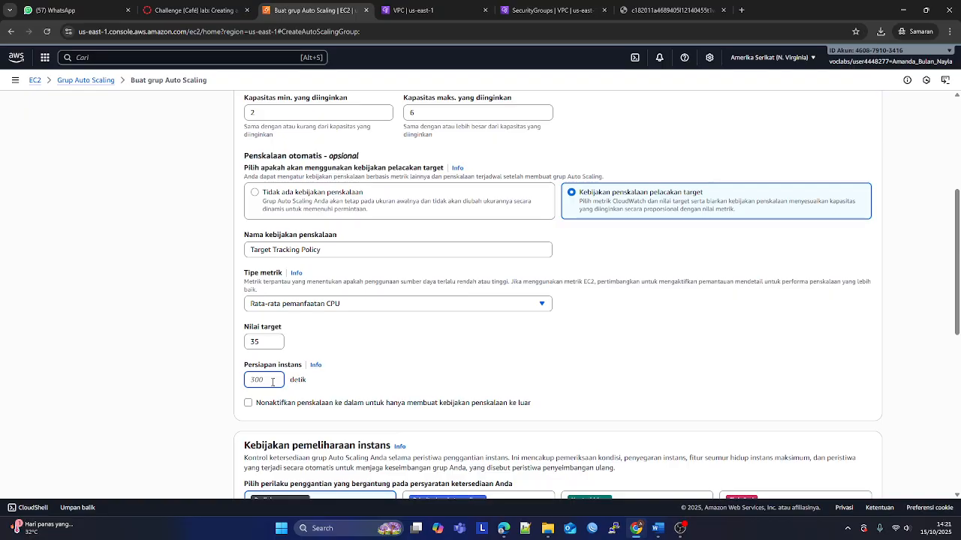
{"action": "type", "text": "60"}
{"action": "left_click", "coordinate": [517, 306]}
{"action": "left_click", "coordinate": [736, 368]}
- Capture the scaling limits and target tracking policy settings and paste them below the group size image in the AWS LAB 10 Word document
{"action": "scroll", "coordinate": [735, 369], "scroll_direction": "up", "scroll_amount": 1}
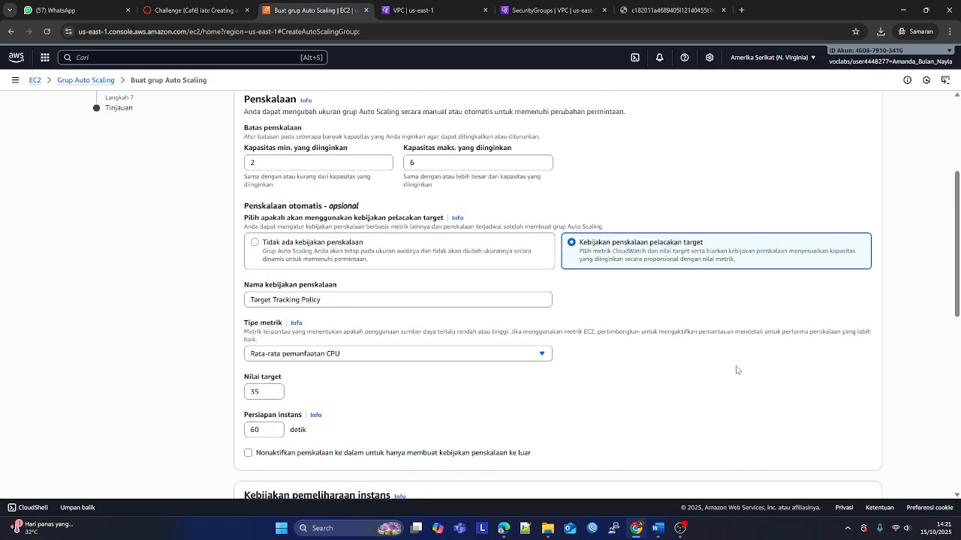
{"action": "scroll", "coordinate": [735, 370], "scroll_direction": "up", "scroll_amount": 1}
{"action": "scroll", "coordinate": [735, 370], "scroll_direction": "down", "scroll_amount": 1}
{"action": "left_click_drag", "start_coordinate": [957, 300], "coordinate": [957, 295]}
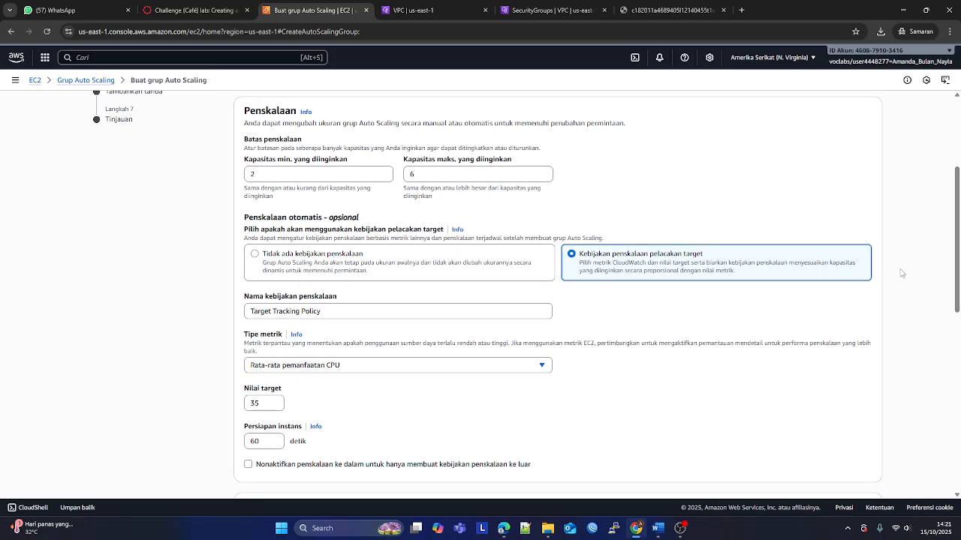
{"action": "key", "text": "super+shift+s"}
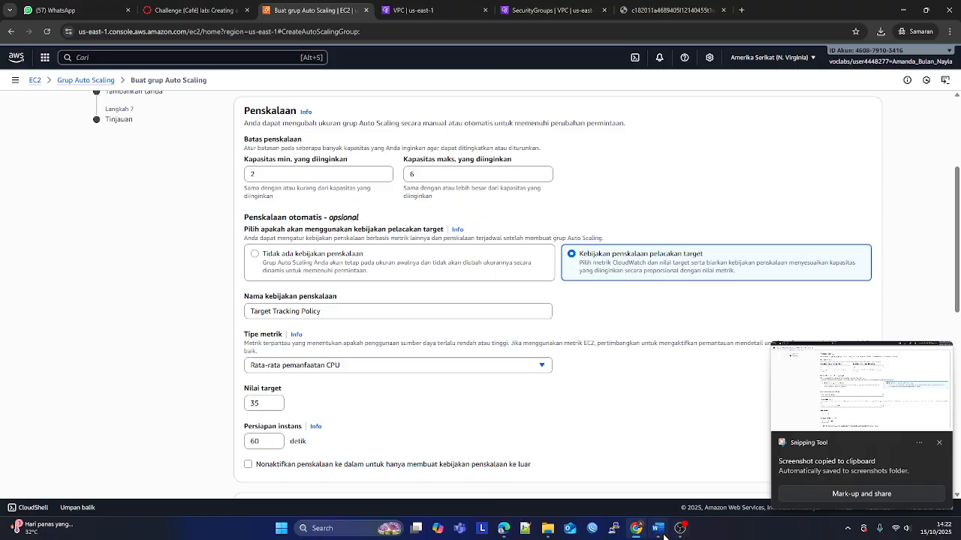
{"action": "key", "text": "alt+Tab"}
{"action": "key", "text": "ctrl+v"}
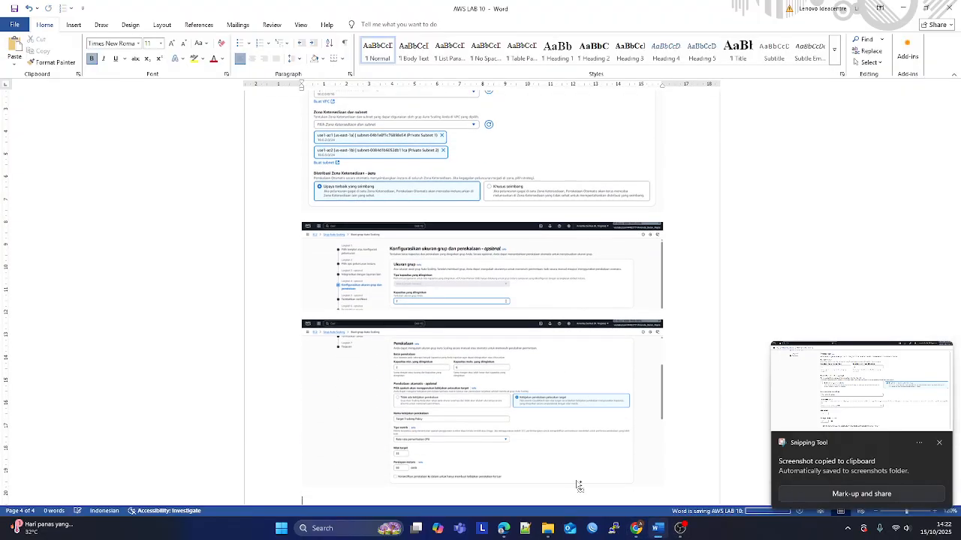
- Continue through the notification and tag settings without adding any, and create the lab-ASG Auto Scaling group from the review page
{"action": "key", "text": "alt+Tab"}
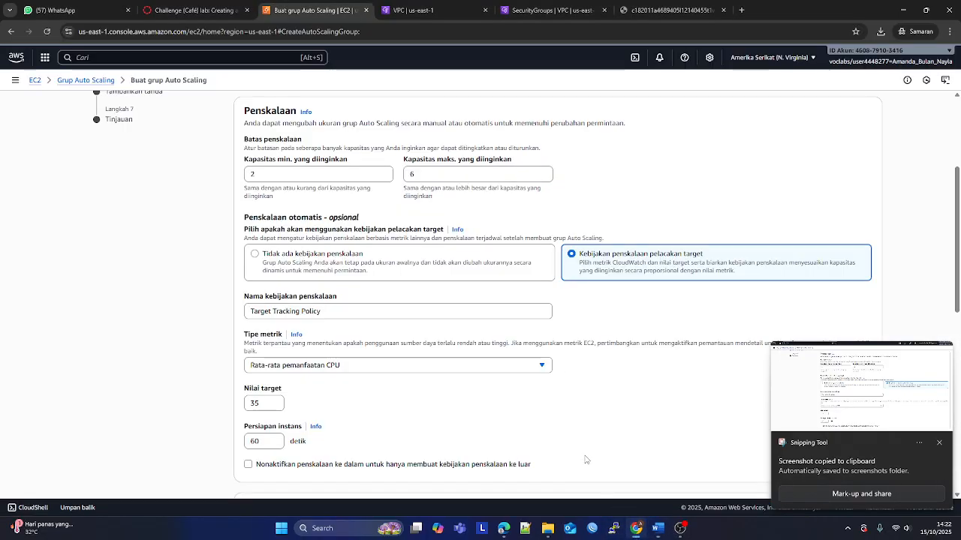
{"action": "scroll", "coordinate": [544, 416], "scroll_direction": "down", "scroll_amount": 10}
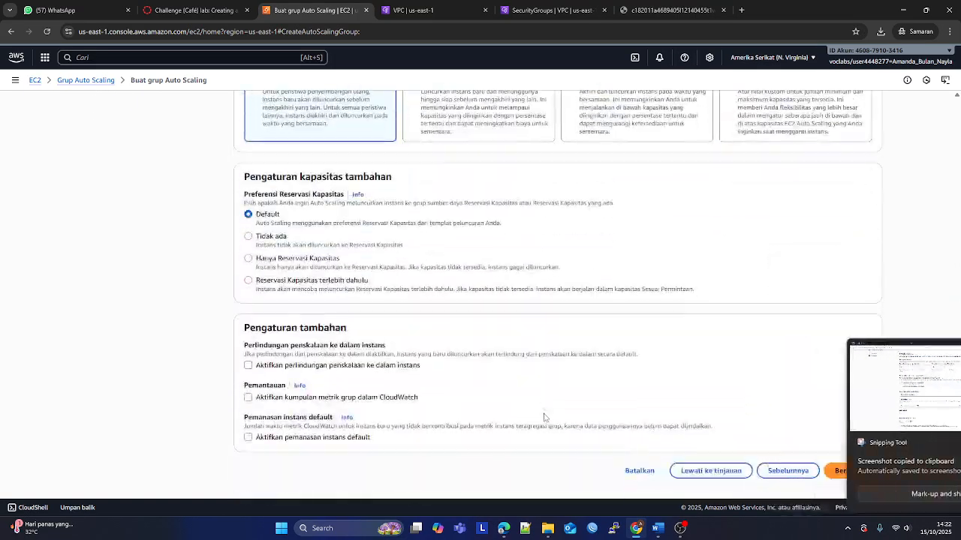
{"action": "left_click", "coordinate": [843, 473]}
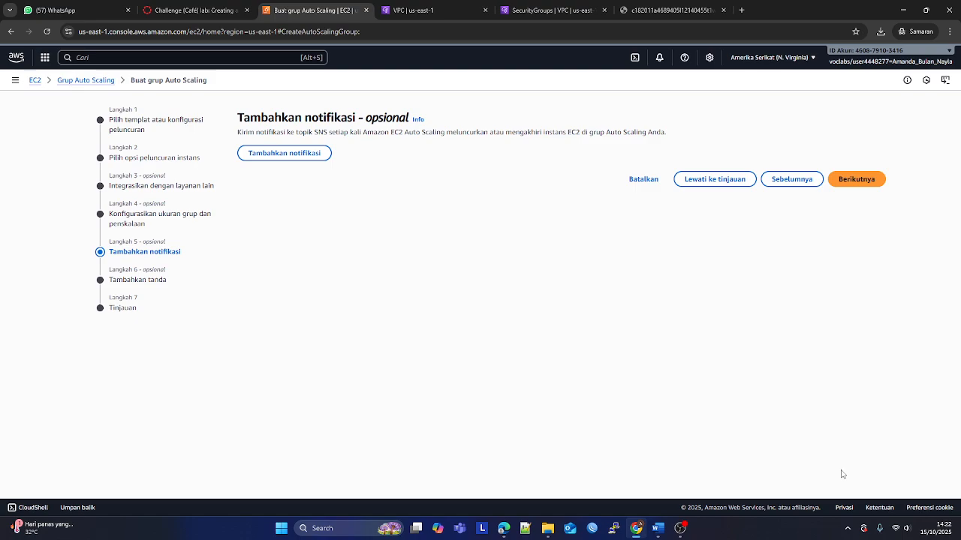
{"action": "left_click", "coordinate": [836, 180]}
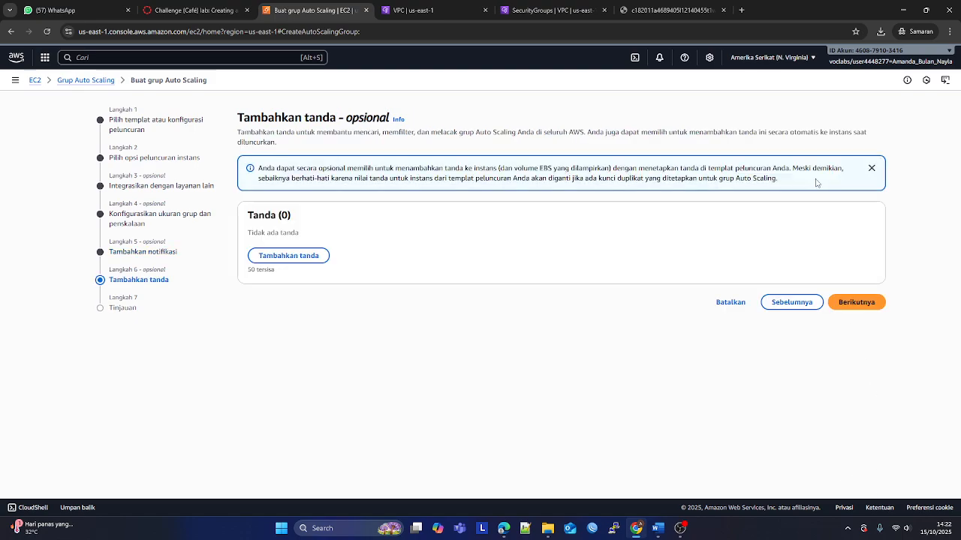
{"action": "left_click", "coordinate": [877, 304]}
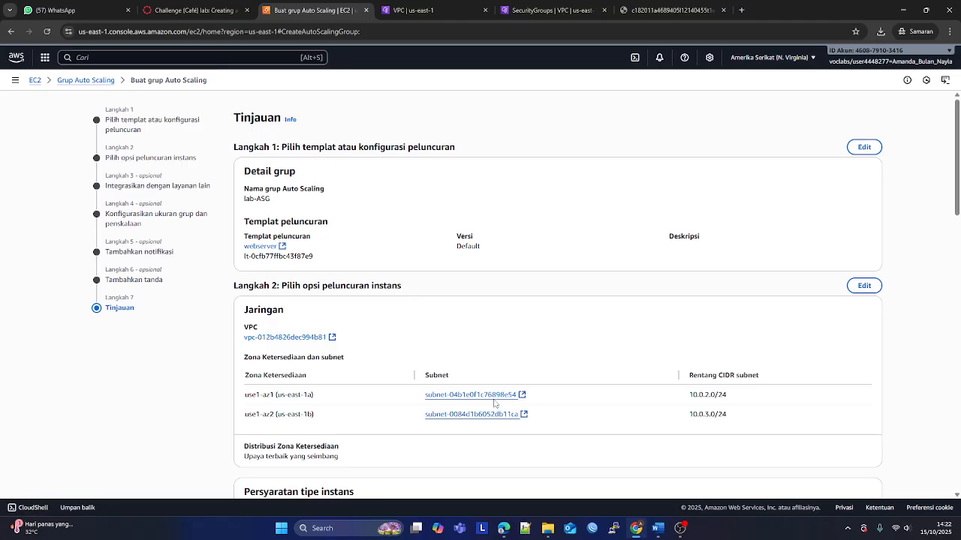
{"action": "scroll", "coordinate": [494, 403], "scroll_direction": "down", "scroll_amount": 10}
{"action": "scroll", "coordinate": [494, 403], "scroll_direction": "down", "scroll_amount": 5}
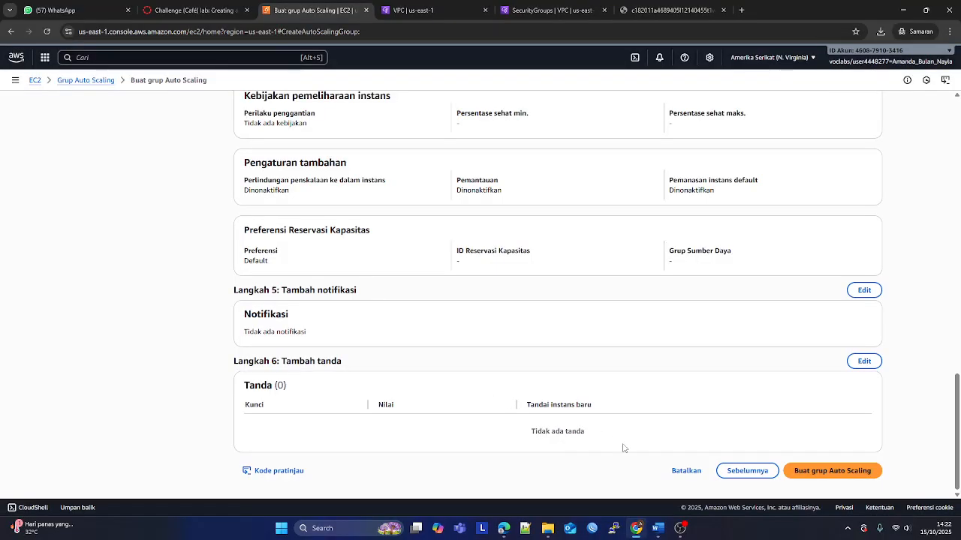
{"action": "left_click", "coordinate": [816, 472]}
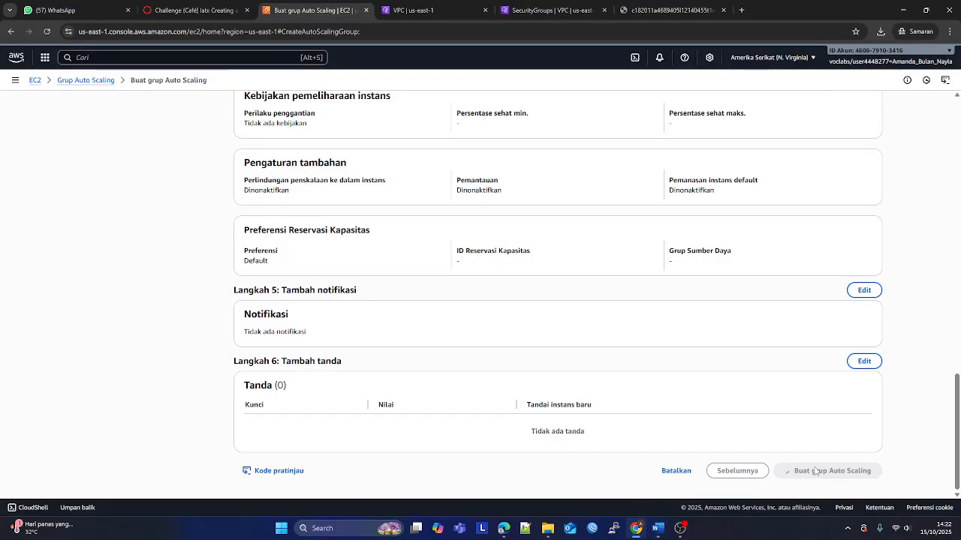
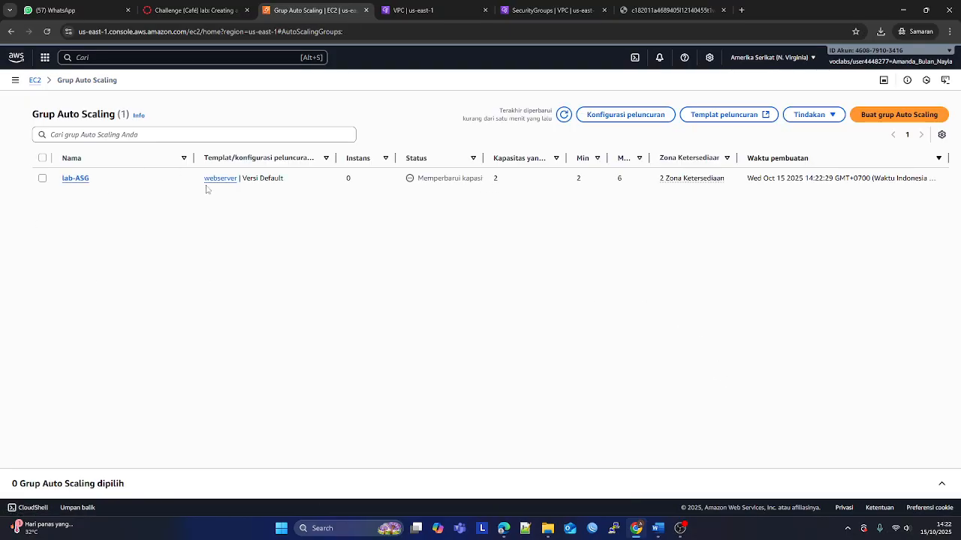
- Capture the Auto Scaling groups list showing lab-ASG and paste it below the scaling settings image in the AWS LAB 10 Word document
{"action": "key", "text": "super+shift+s"}
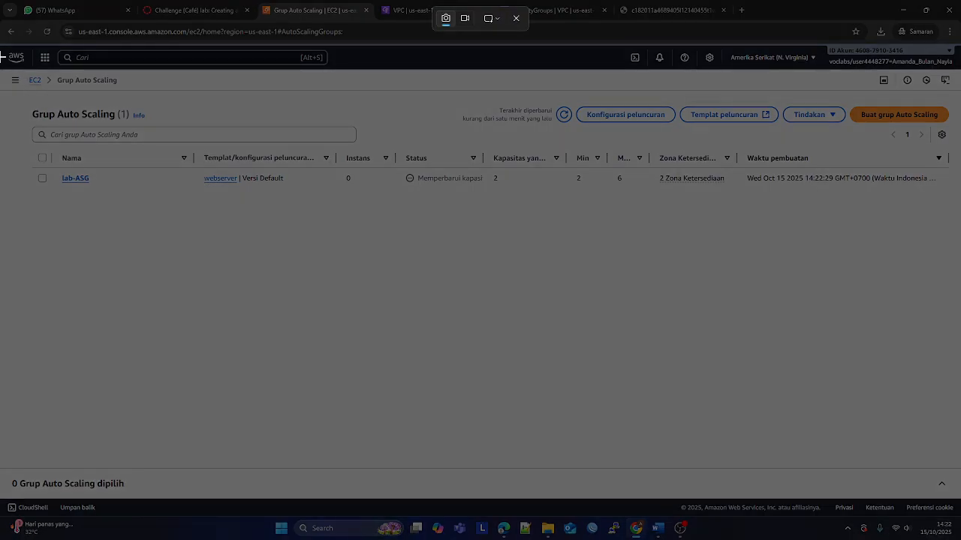
{"action": "left_click_drag", "start_coordinate": [0, 43], "coordinate": [801, 480]}
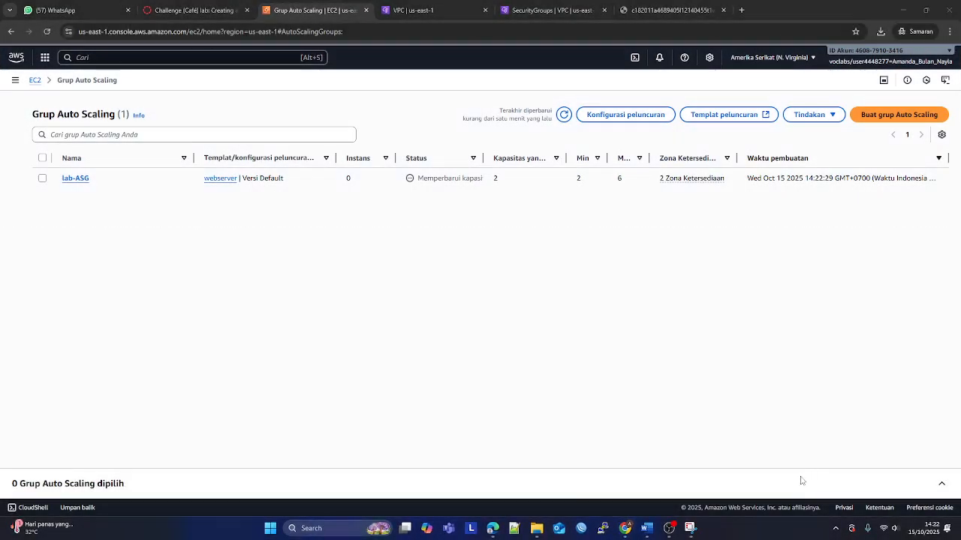
{"action": "left_click", "coordinate": [658, 529]}
{"action": "key", "text": "ctrl+v"}
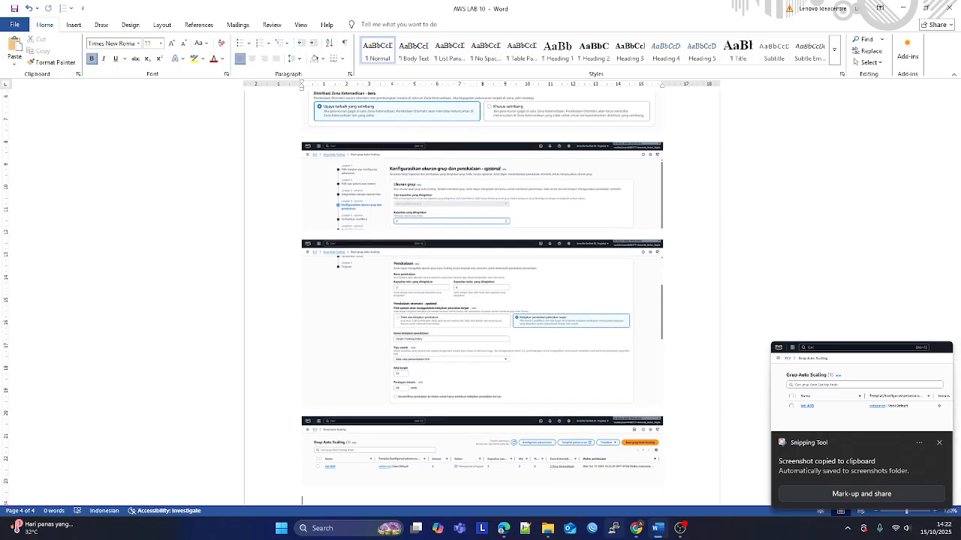
- Return to the Auto Scaling groups list in the browser and refresh it repeatedly to check lab-ASG's status
{"action": "left_click", "coordinate": [636, 528]}
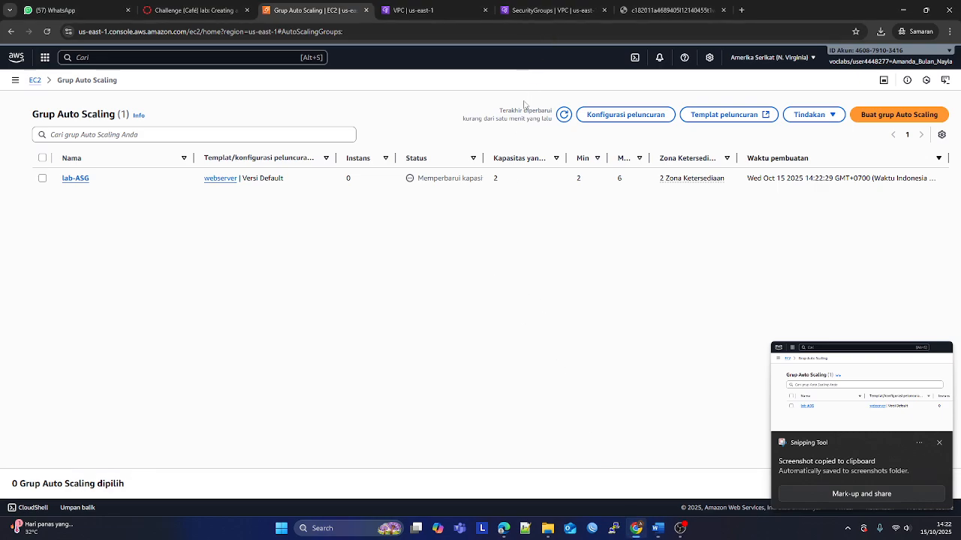
{"action": "left_click", "coordinate": [564, 117]}
{"action": "left_click", "coordinate": [564, 117]}
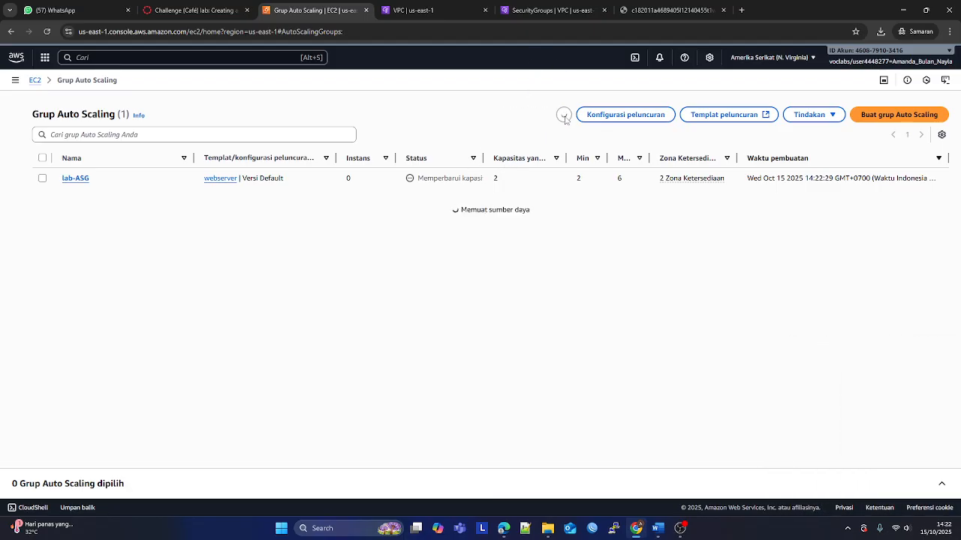
{"action": "left_click", "coordinate": [564, 117]}
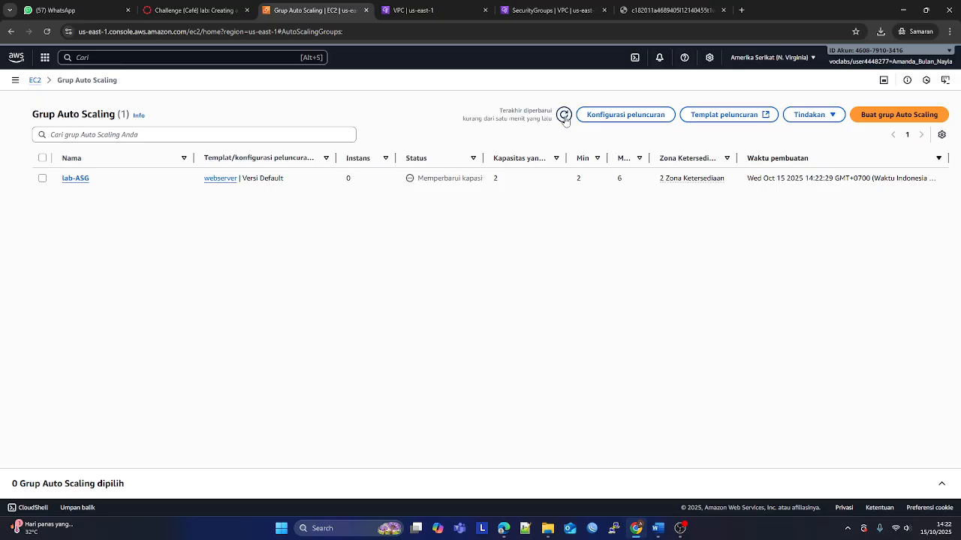
{"action": "left_click", "coordinate": [564, 117]}
{"action": "left_click", "coordinate": [564, 117]}
- Read the lab's instruction for verifying the Auto Scaling group, and check for its instances by refreshing the EC2 instances list
{"action": "left_click", "coordinate": [194, 9]}
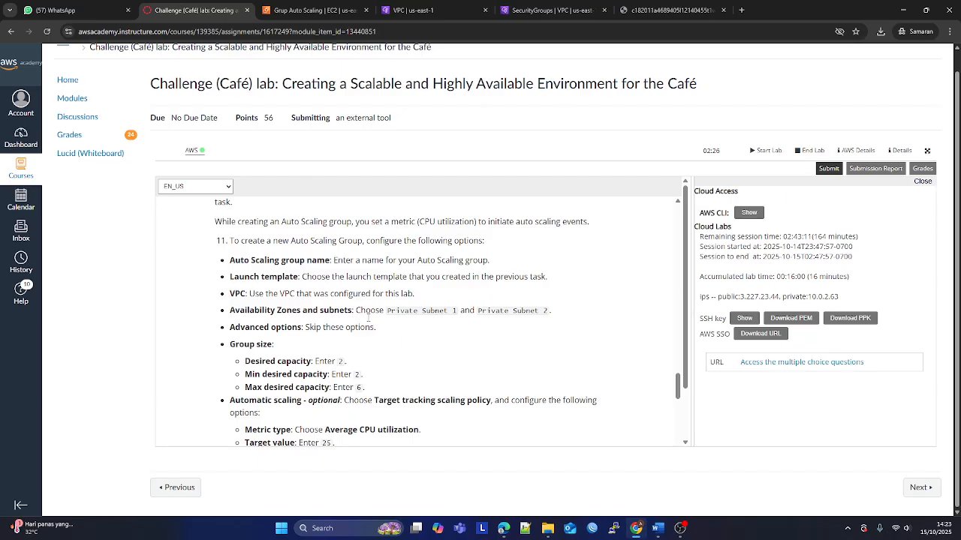
{"action": "scroll", "coordinate": [368, 319], "scroll_direction": "down", "scroll_amount": 3}
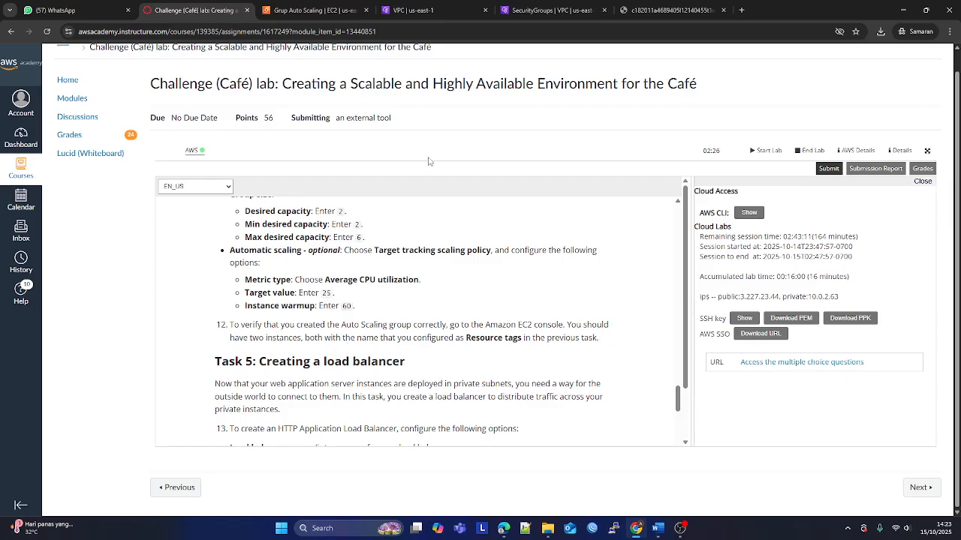
{"action": "left_click", "coordinate": [316, 10]}
{"action": "left_click", "coordinate": [15, 79]}
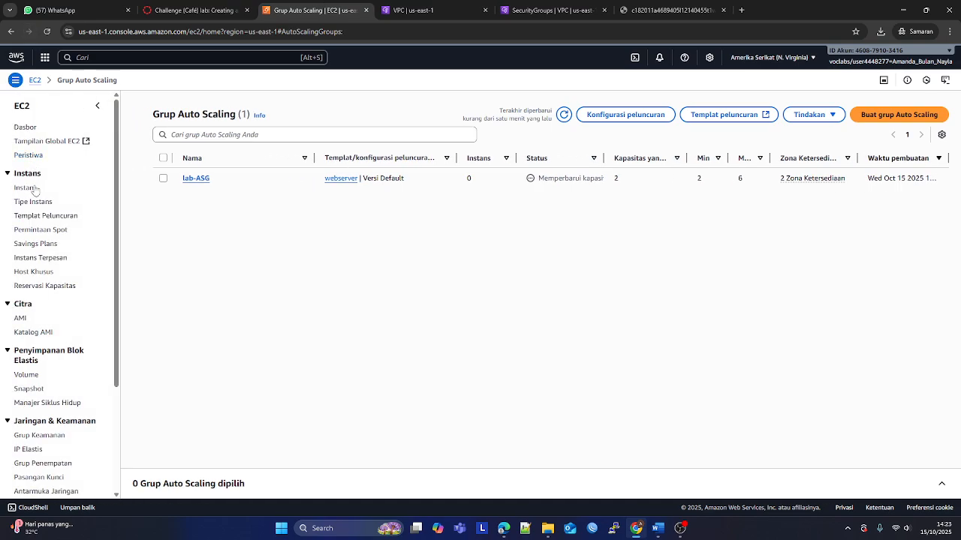
{"action": "left_click", "coordinate": [35, 189]}
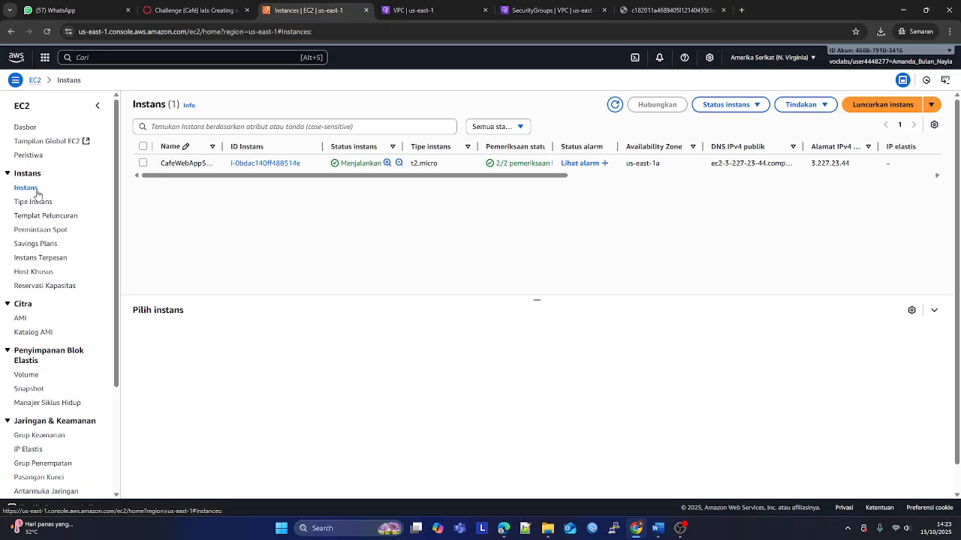
{"action": "left_click", "coordinate": [615, 105]}
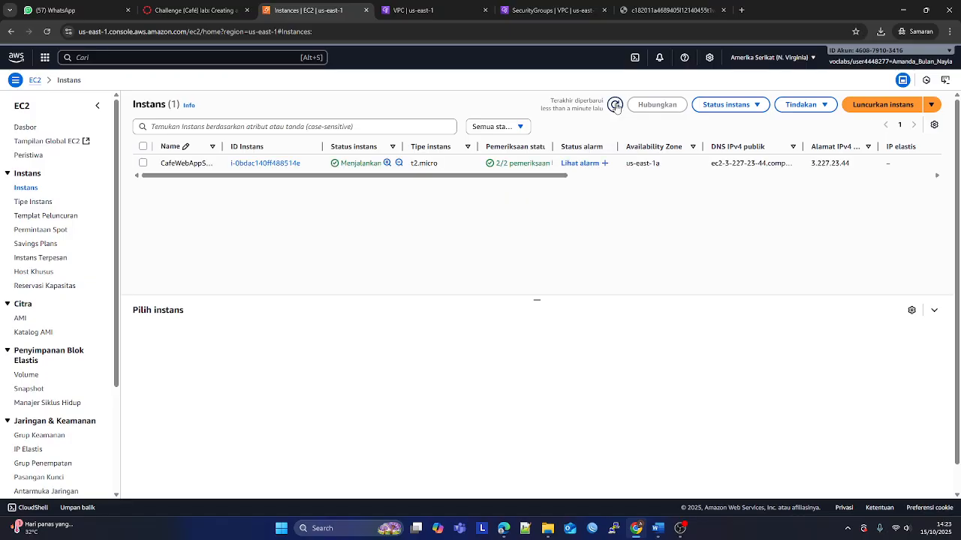
- Refresh the EC2 instances list repeatedly to check whether the Auto Scaling group's webserver instances have launched
{"action": "left_click", "coordinate": [616, 106]}
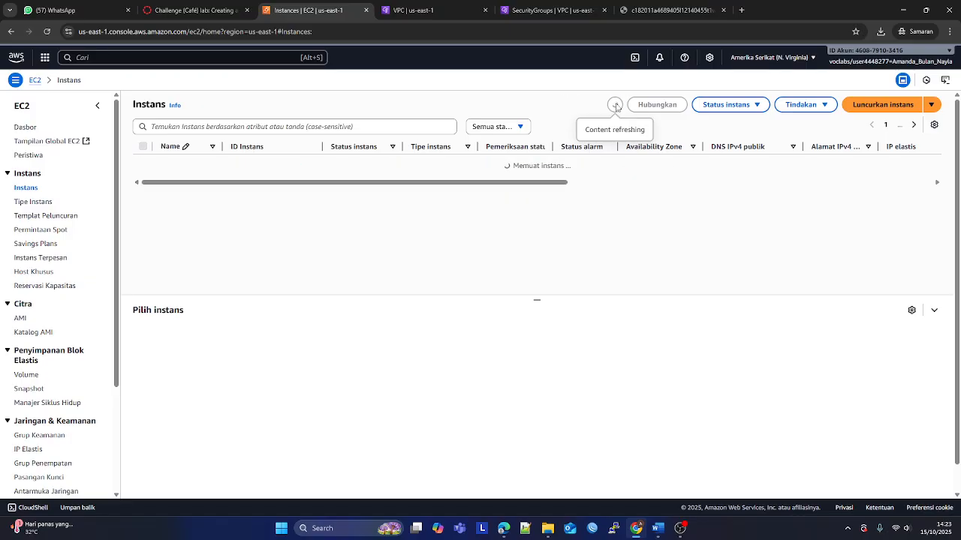
{"action": "left_click", "coordinate": [615, 106]}
{"action": "left_click", "coordinate": [615, 105]}
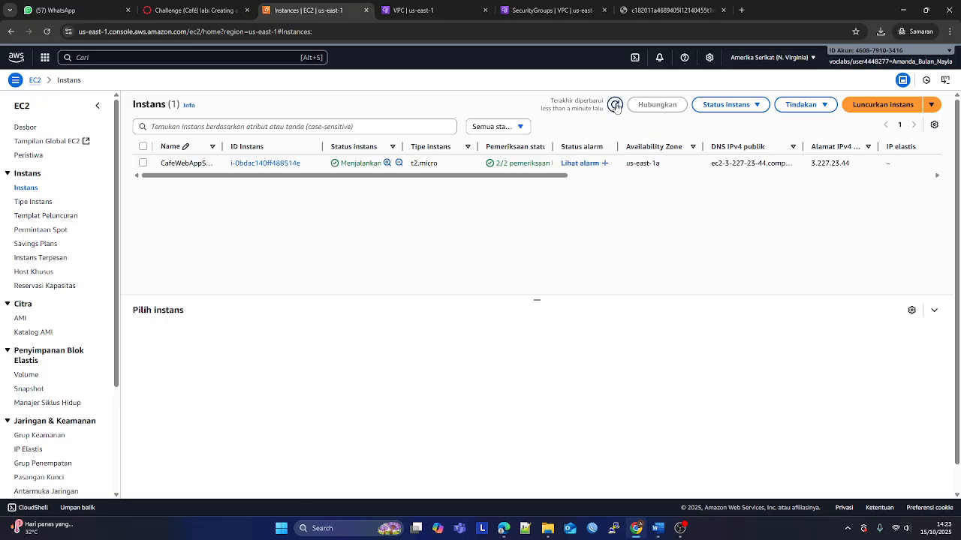
{"action": "left_click", "coordinate": [616, 105]}
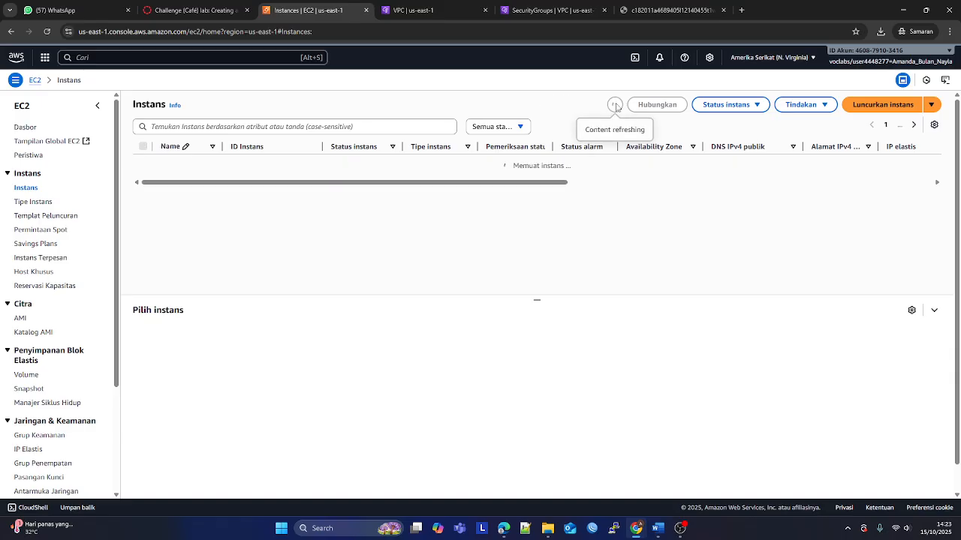
{"action": "left_click", "coordinate": [615, 105]}
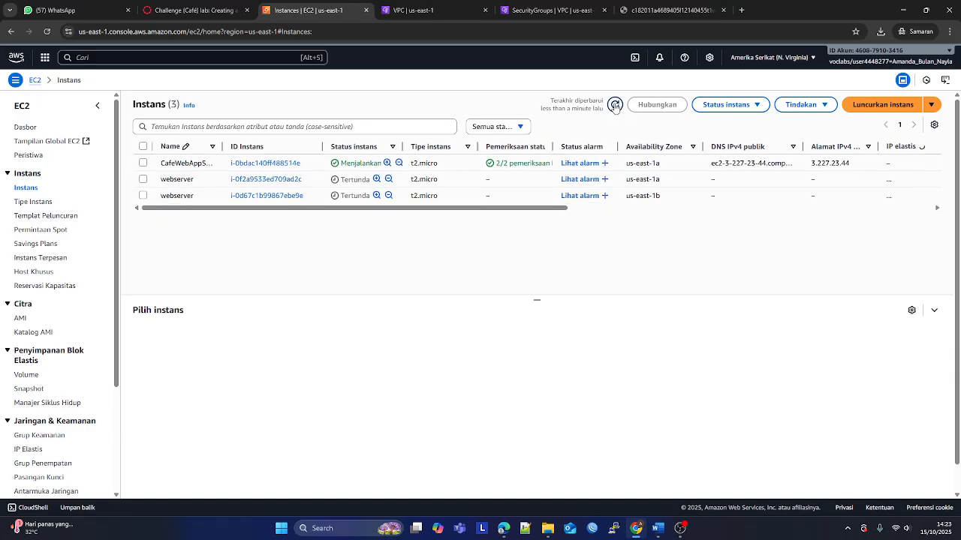
{"action": "left_click", "coordinate": [616, 105]}
{"action": "left_click", "coordinate": [616, 105]}
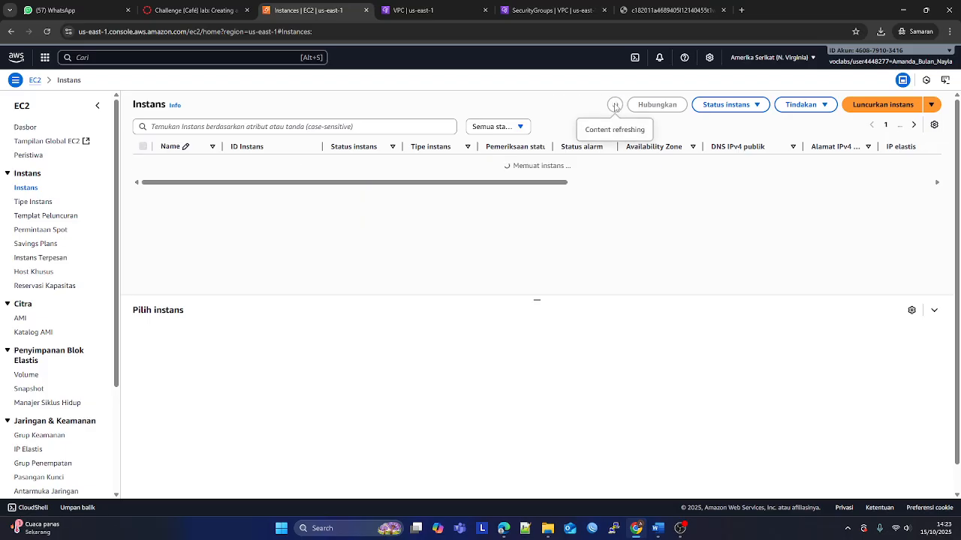
{"action": "left_click", "coordinate": [615, 105]}
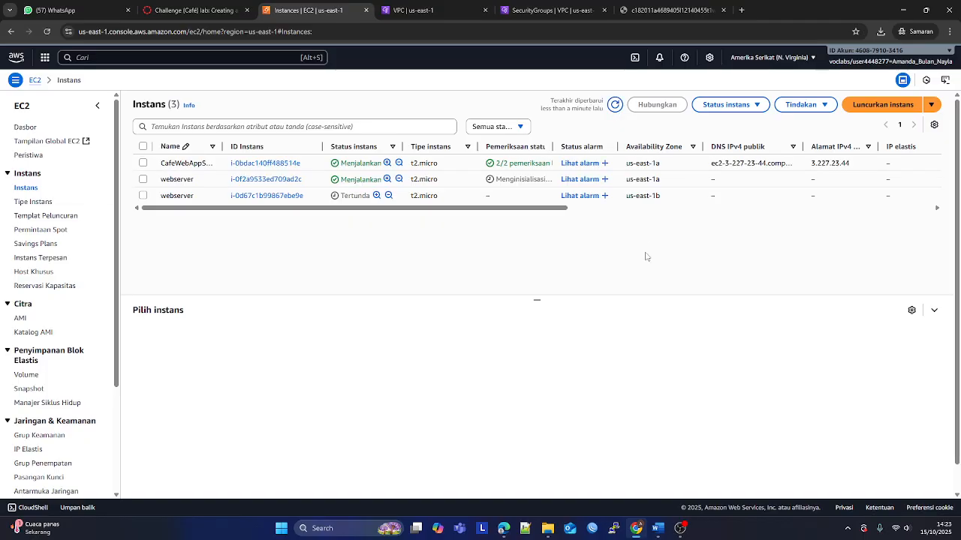
- Capture the EC2 instances list and paste it below the Auto Scaling groups image in the AWS LAB 10 Word document
{"action": "key", "text": "super+shift+s"}
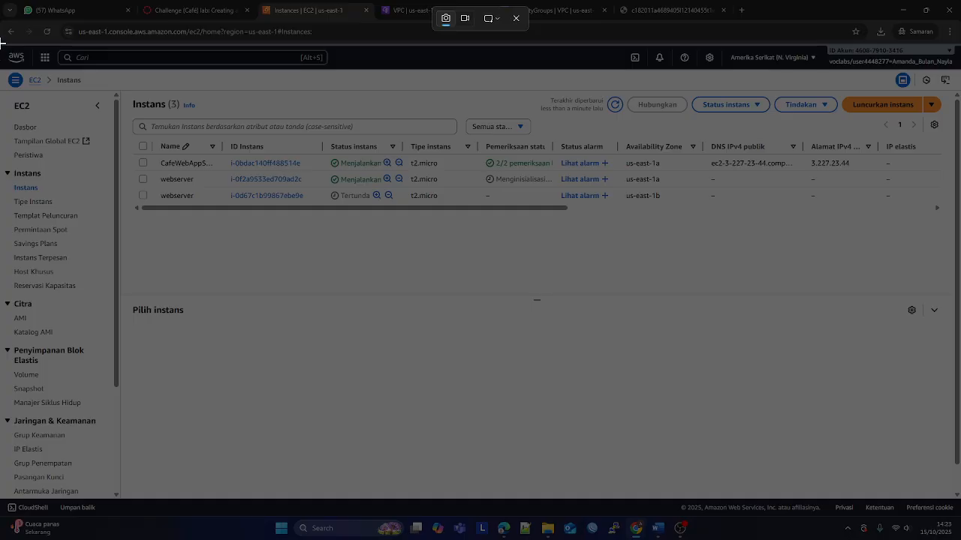
{"action": "left_click_drag", "start_coordinate": [2, 43], "coordinate": [959, 249]}
{"action": "left_click", "coordinate": [658, 528]}
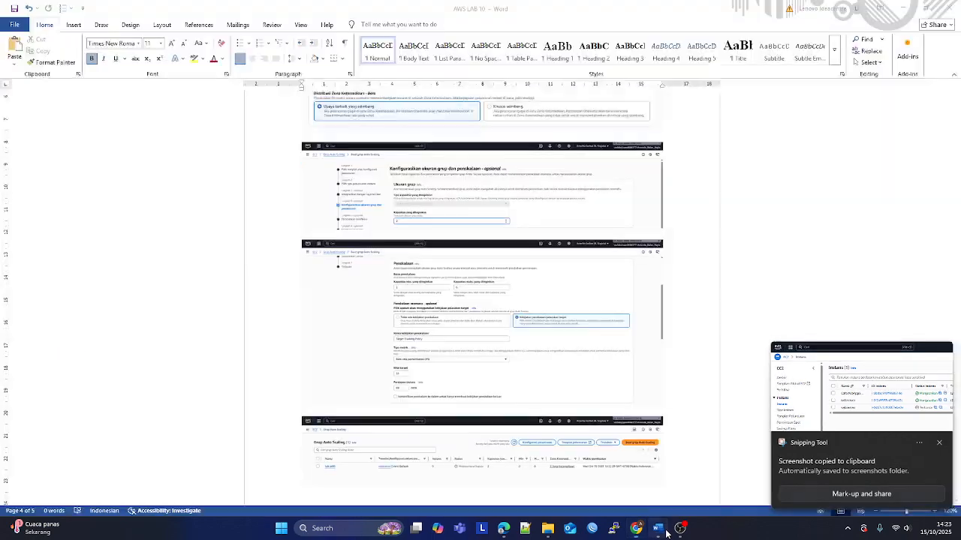
{"action": "scroll", "coordinate": [598, 459], "scroll_direction": "down", "scroll_amount": 3}
{"action": "key", "text": "ctrl+v"}
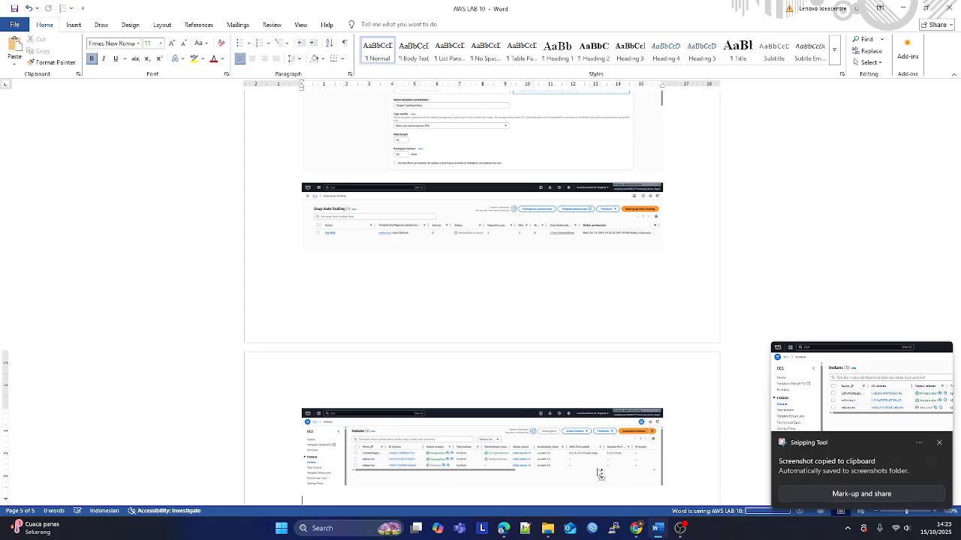
- Return to the EC2 instances list in the browser, refresh the instance statuses, and capture the updated list
{"action": "left_click", "coordinate": [658, 528]}
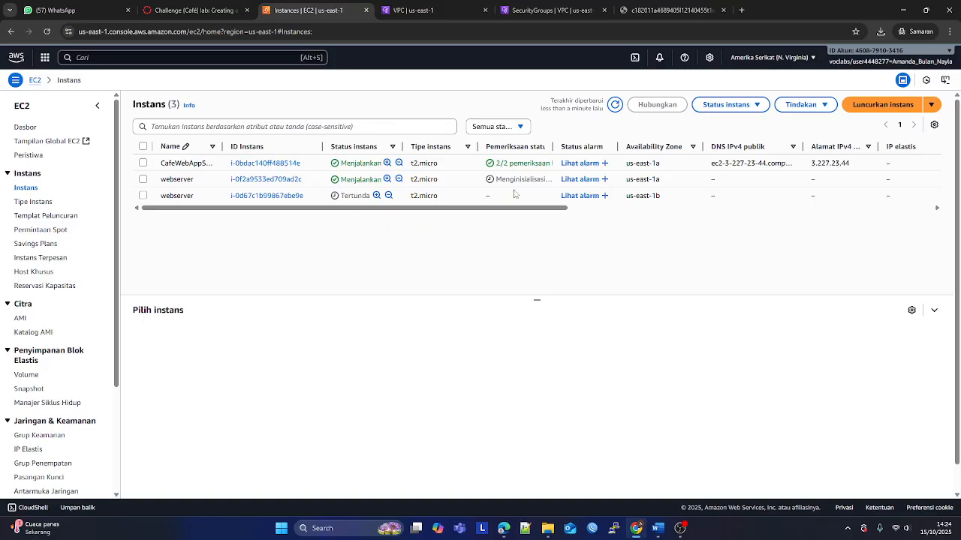
{"action": "left_click", "coordinate": [614, 104]}
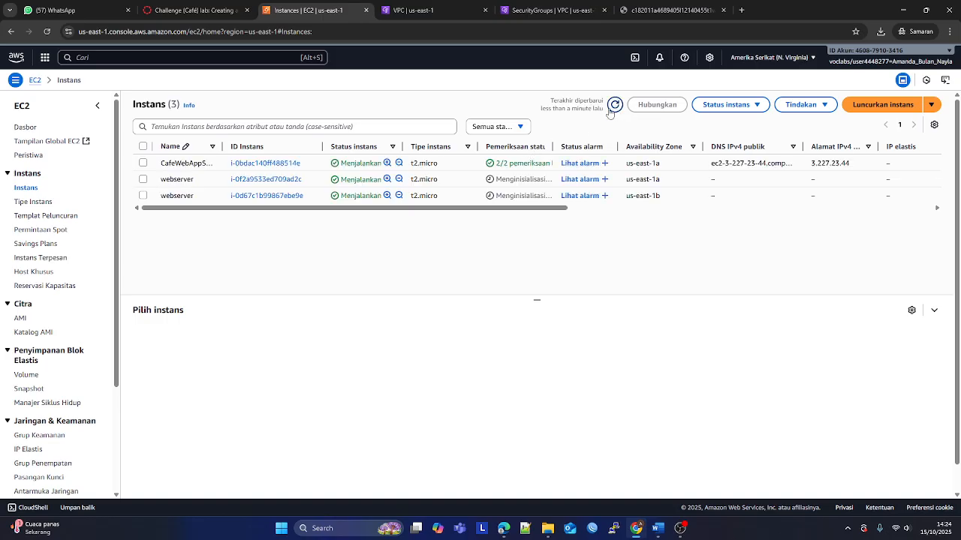
{"action": "key", "text": "super+shift+s"}
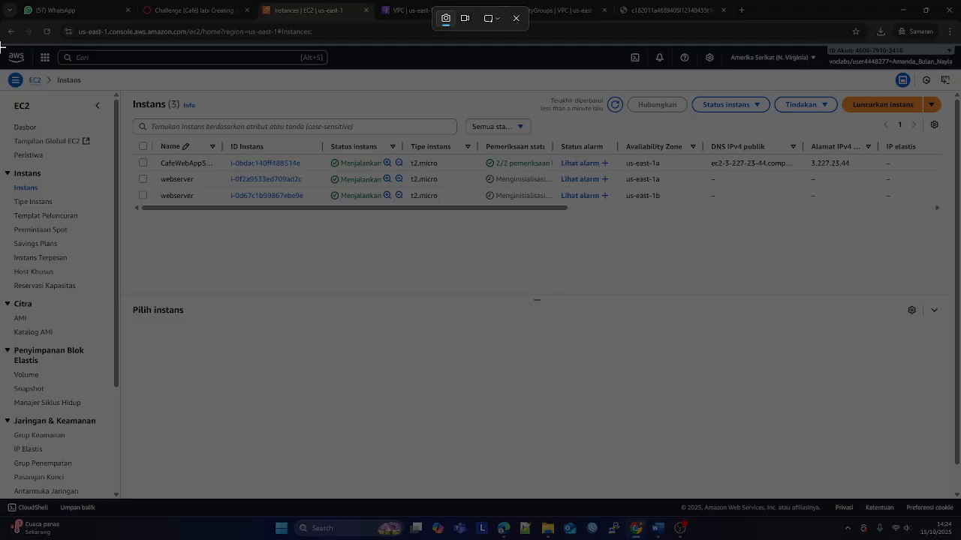
{"action": "left_click_drag", "start_coordinate": [1, 44], "coordinate": [960, 234]}
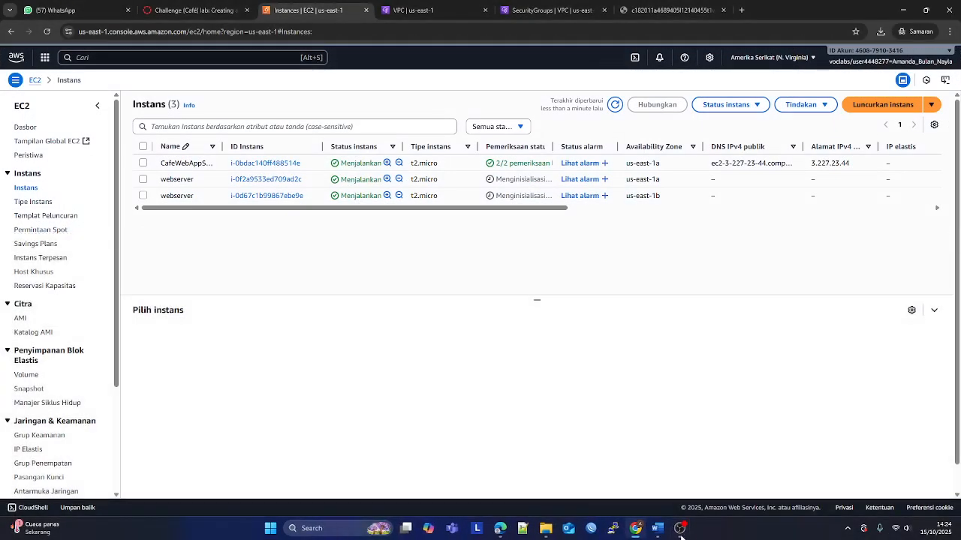
- Replace the earlier instances image in the AWS LAB 10 Word document with the new capture, save, and return to the browser
{"action": "key", "text": "alt+Tab"}
{"action": "left_click", "coordinate": [558, 430]}
{"action": "key", "text": "Delete"}
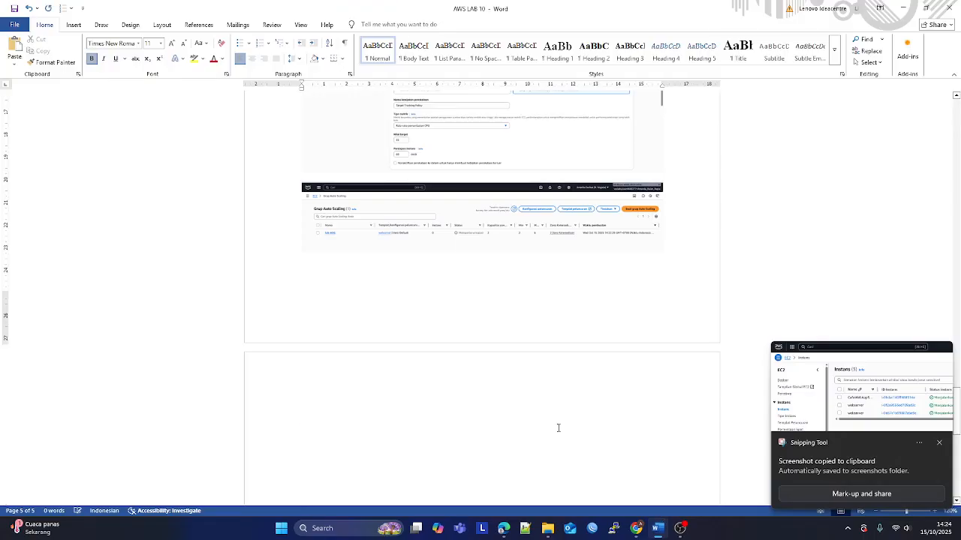
{"action": "key", "text": "ctrl+v"}
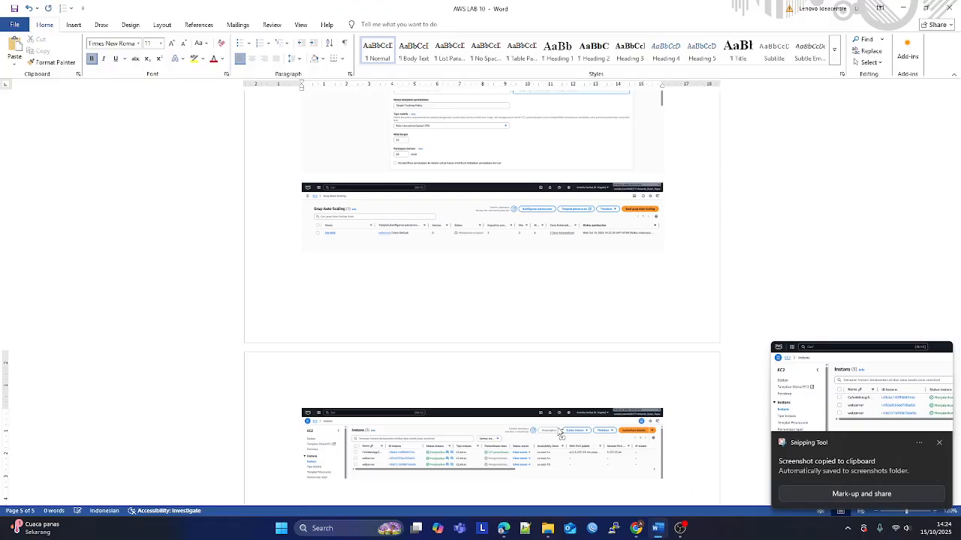
{"action": "key", "text": "ctrl+d"}
{"action": "left_click", "coordinate": [568, 372]}
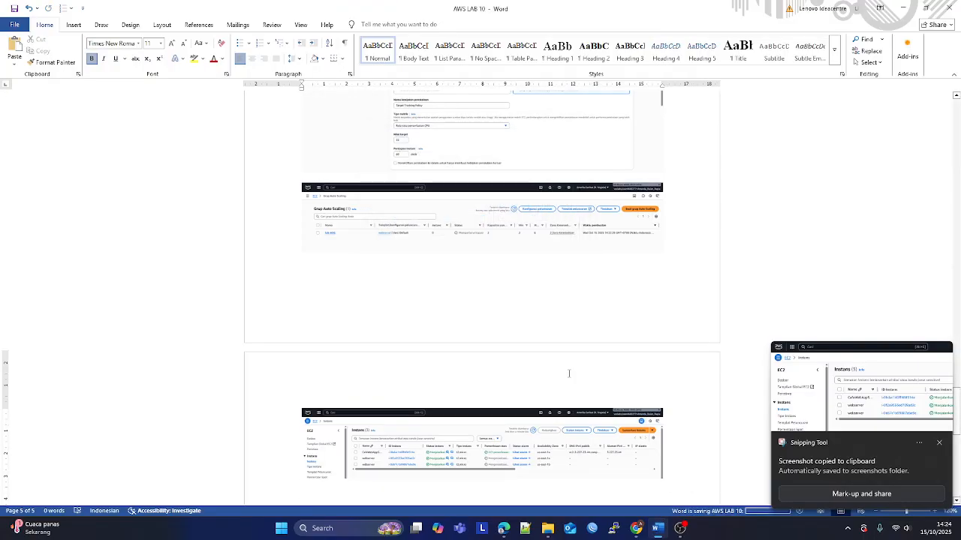
{"action": "key", "text": "alt+Tab"}
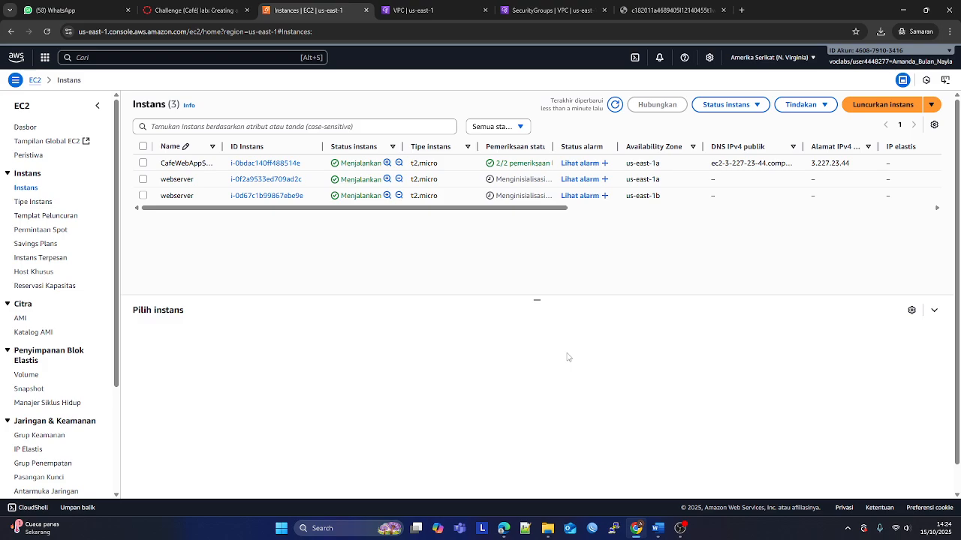
- Read the Task 5 load balancer instructions on the lab page, and open the Load Balancers list in the EC2 console
{"action": "left_click", "coordinate": [194, 11]}
{"action": "scroll", "coordinate": [404, 321], "scroll_direction": "down", "scroll_amount": 3}
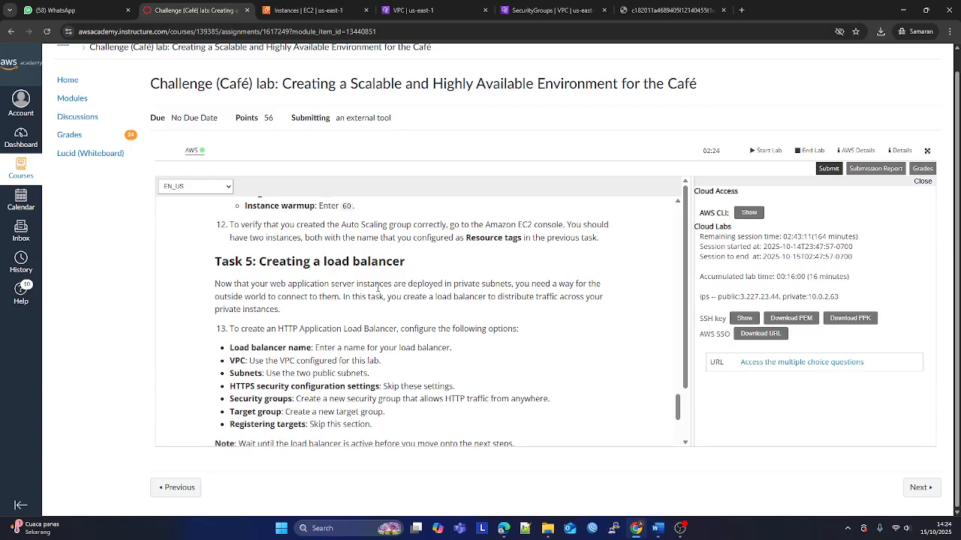
{"action": "scroll", "coordinate": [377, 287], "scroll_direction": "down", "scroll_amount": 1}
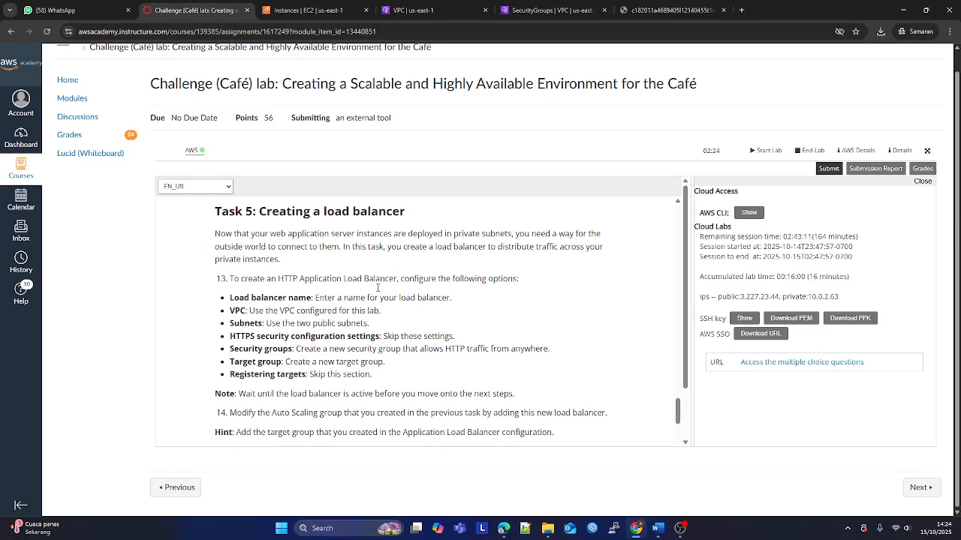
{"action": "left_click", "coordinate": [308, 10]}
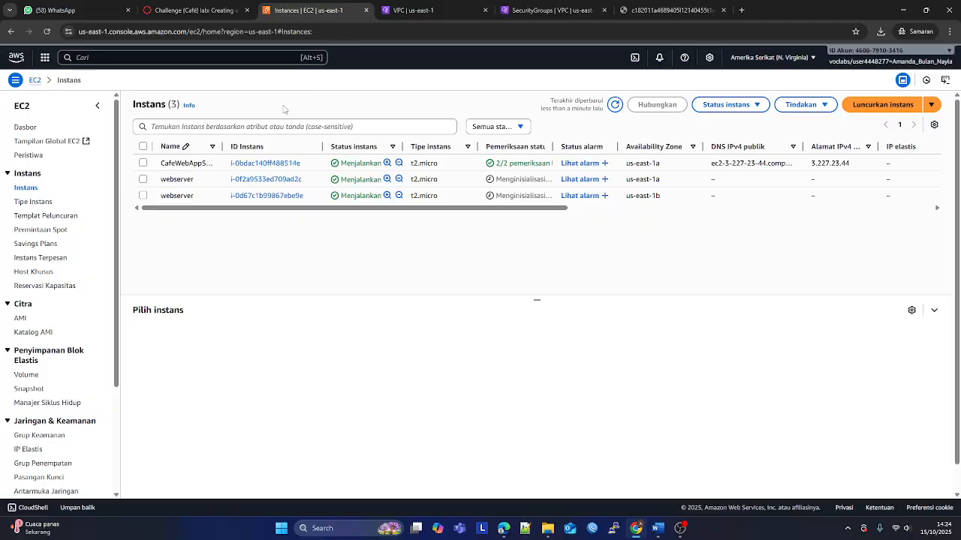
{"action": "scroll", "coordinate": [2, 304], "scroll_direction": "down", "scroll_amount": 1}
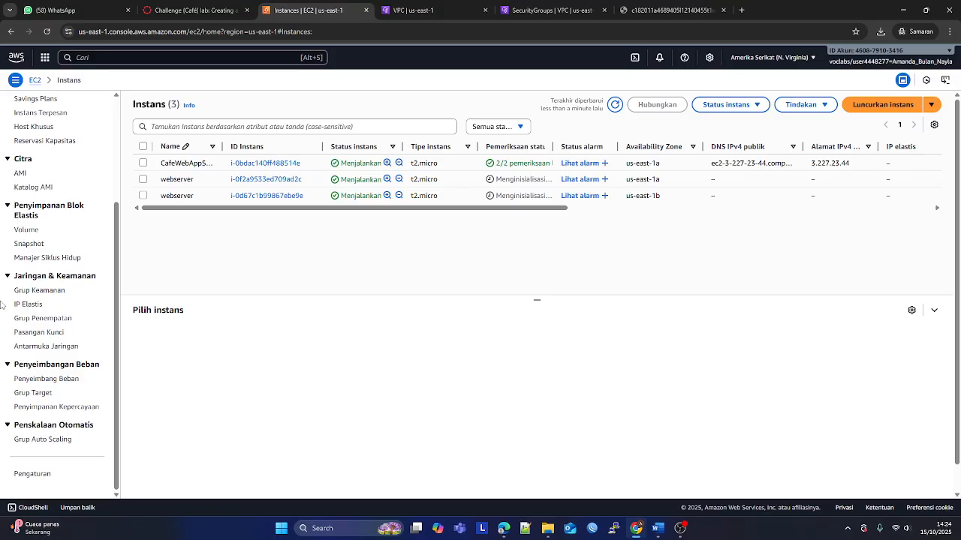
{"action": "left_click", "coordinate": [48, 380]}
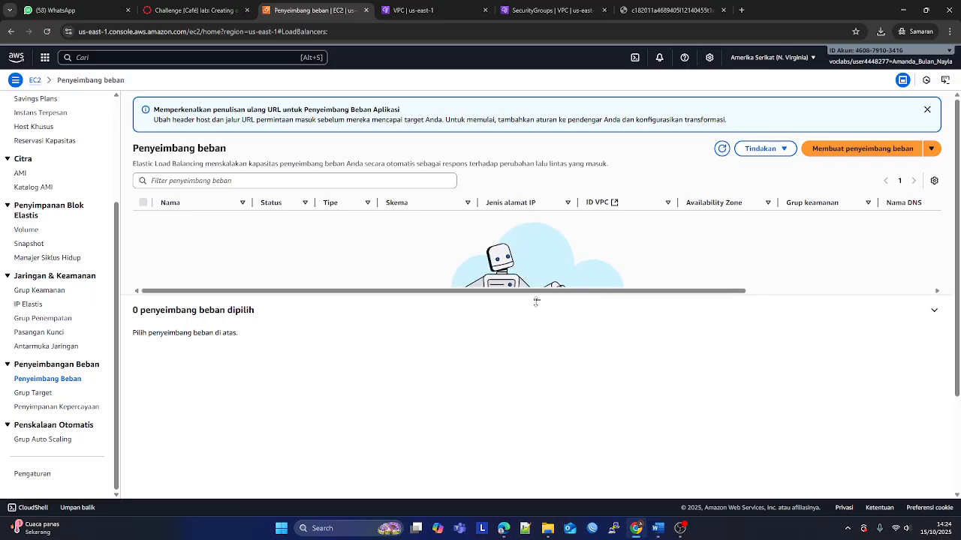
- Capture a screenshot of the Load Balancers page and paste it into the AWS LAB 10 Word document
{"action": "left_click_drag", "start_coordinate": [537, 299], "coordinate": [538, 327]}
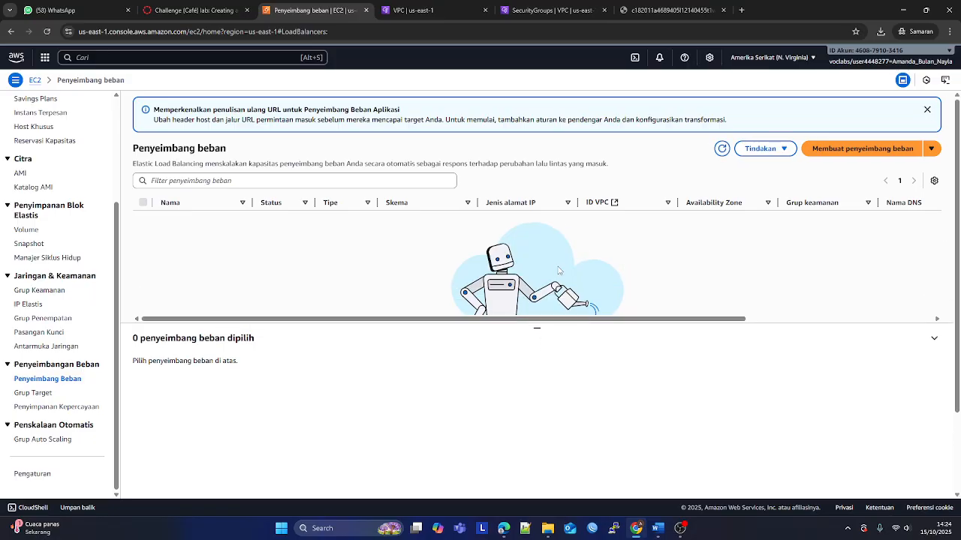
{"action": "key", "text": "super+shift+s"}
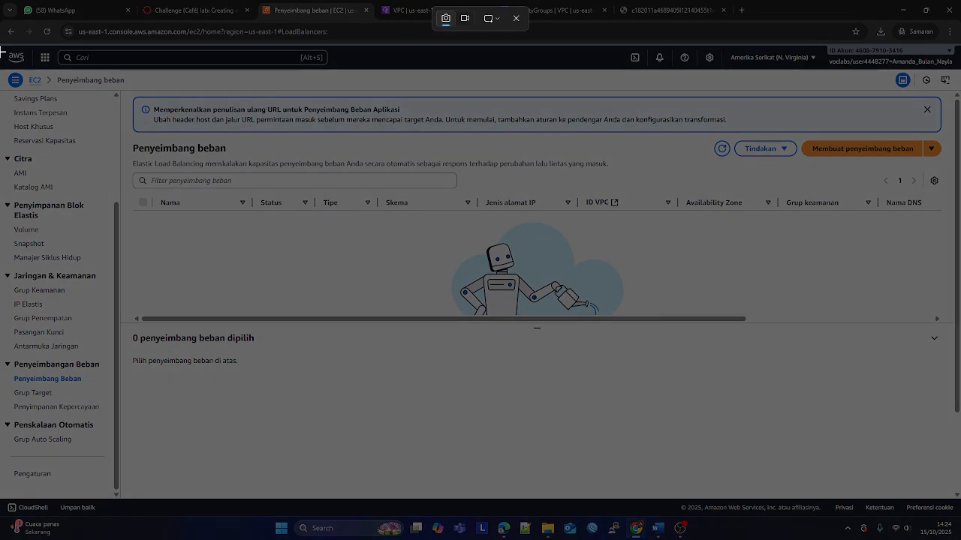
{"action": "left_click_drag", "start_coordinate": [336, 147], "coordinate": [958, 457]}
{"action": "left_click", "coordinate": [645, 528]}
{"action": "key", "text": "ctrl+v"}
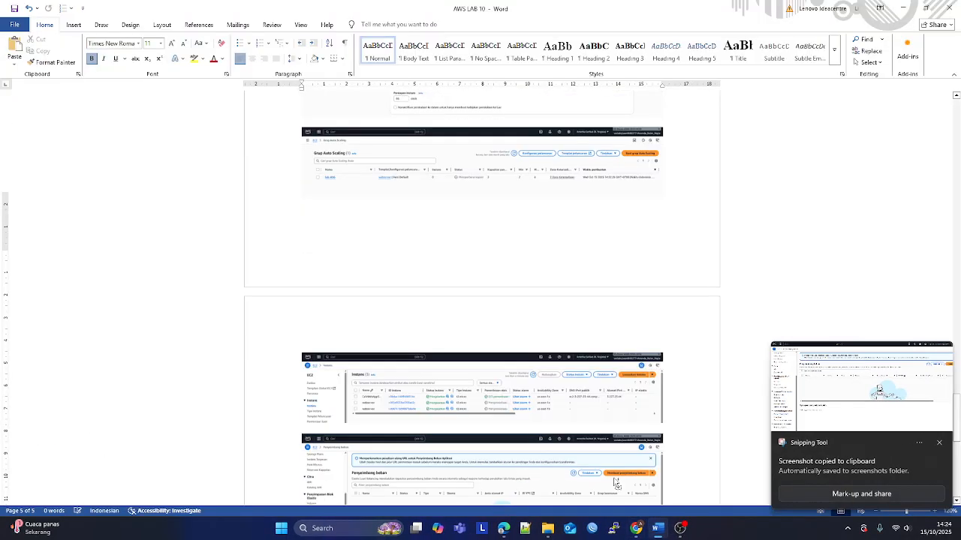
- Return to the EC2 console in Chrome, start creating a load balancer, and check the required type in the lab instructions
{"action": "left_click", "coordinate": [635, 529]}
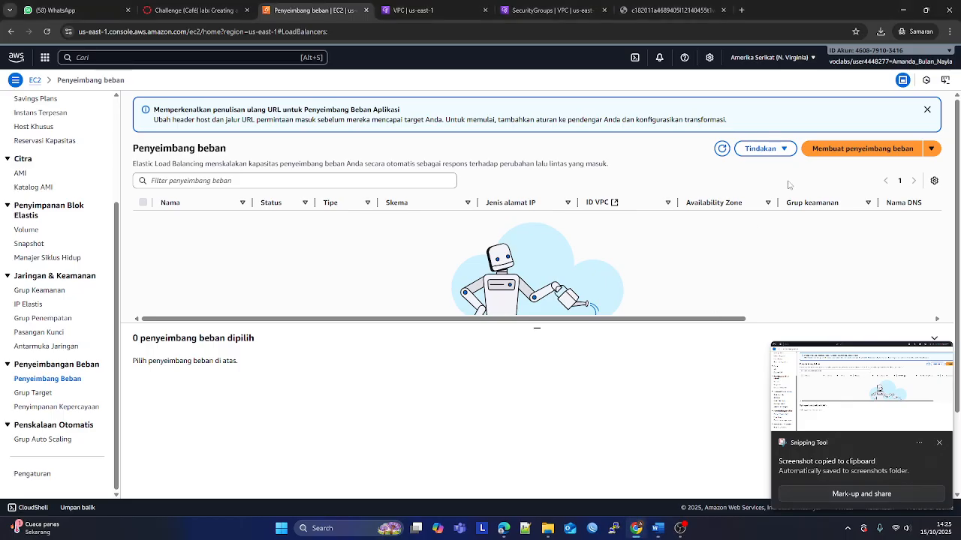
{"action": "left_click", "coordinate": [820, 155]}
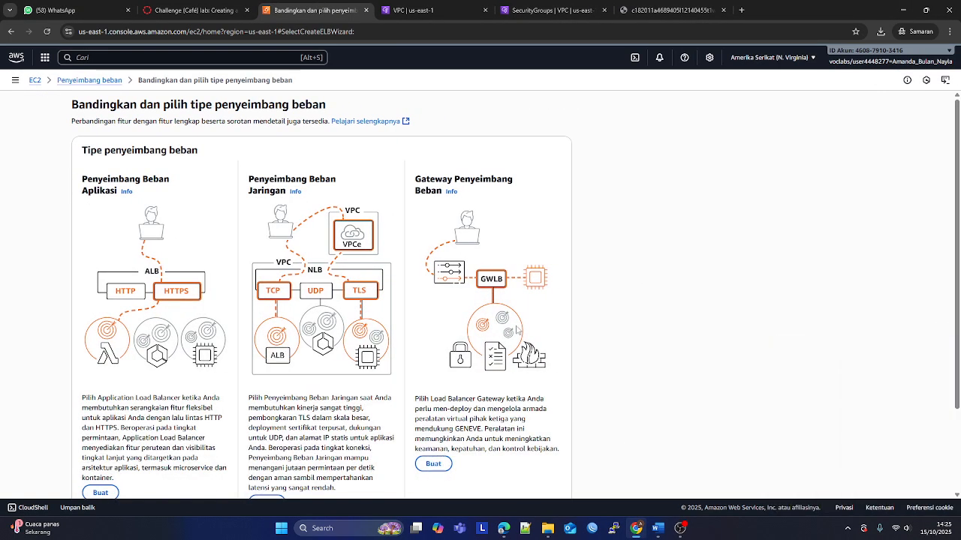
{"action": "left_click", "coordinate": [186, 10]}
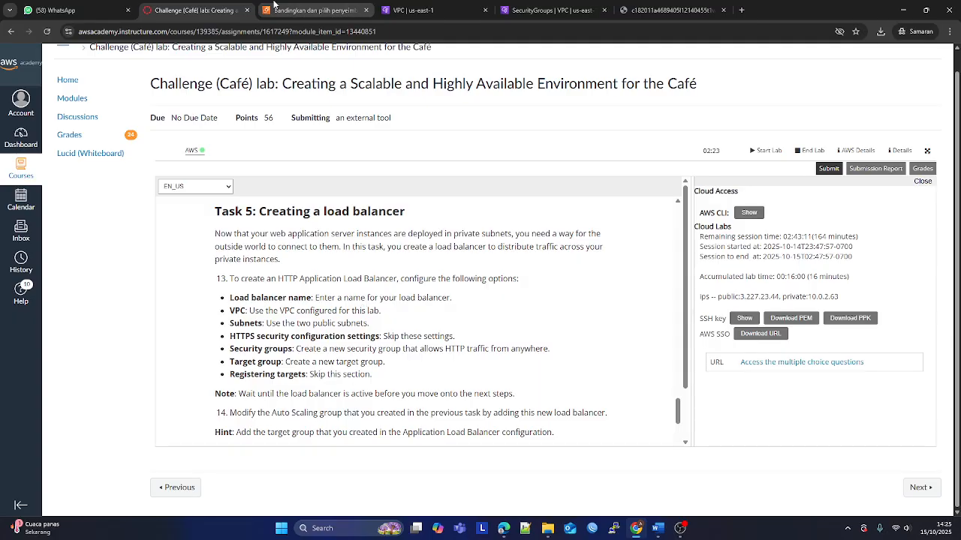
{"action": "left_click", "coordinate": [304, 11]}
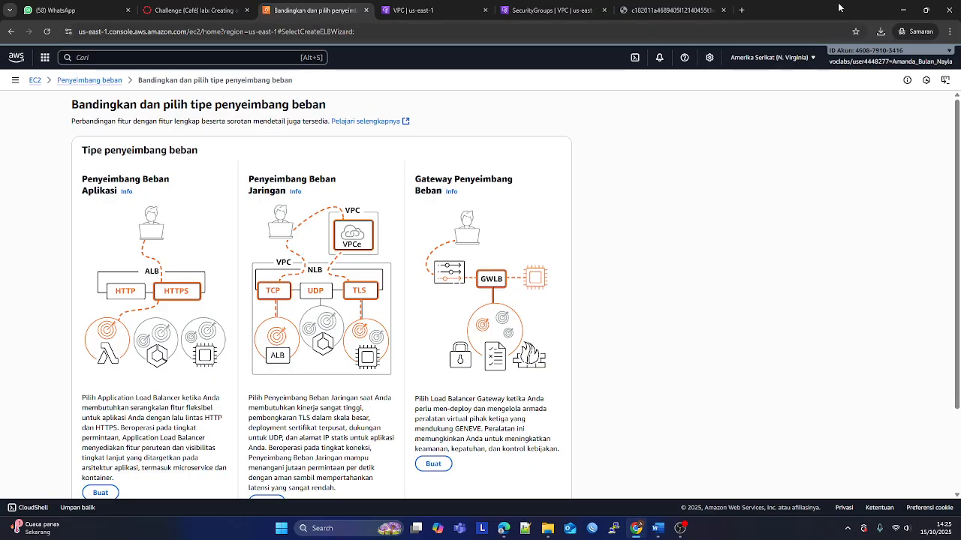
- Translate the load balancer type comparison page from Indonesian into English
{"action": "left_click", "coordinate": [950, 32]}
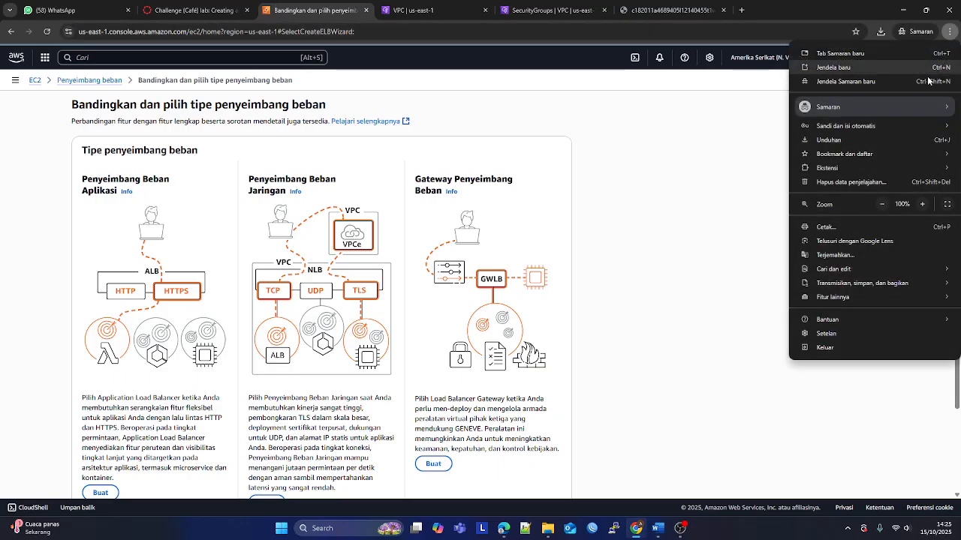
{"action": "left_click", "coordinate": [851, 255]}
{"action": "left_click", "coordinate": [808, 54]}
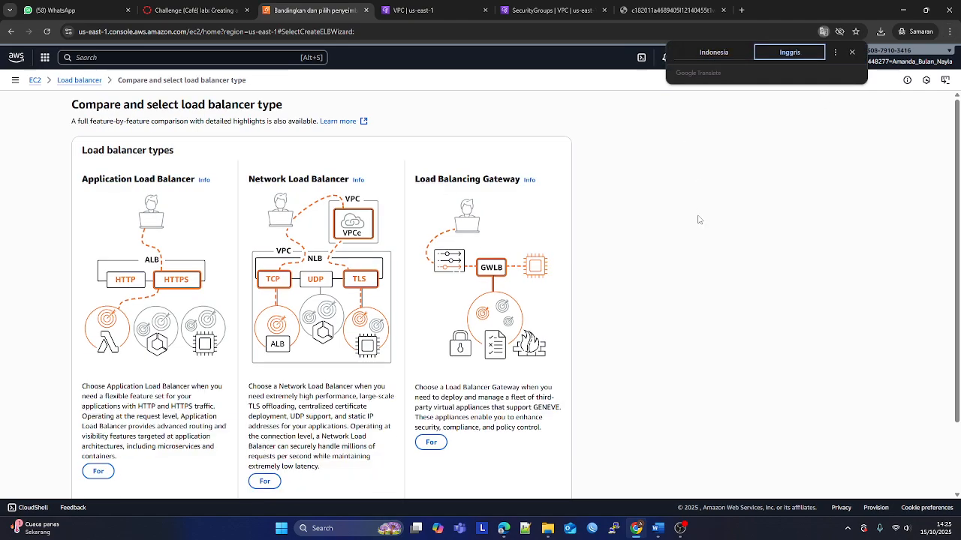
{"action": "left_click", "coordinate": [699, 217]}
{"action": "scroll", "coordinate": [137, 236], "scroll_direction": "down", "scroll_amount": 1}
{"action": "scroll", "coordinate": [136, 236], "scroll_direction": "up", "scroll_amount": 1}
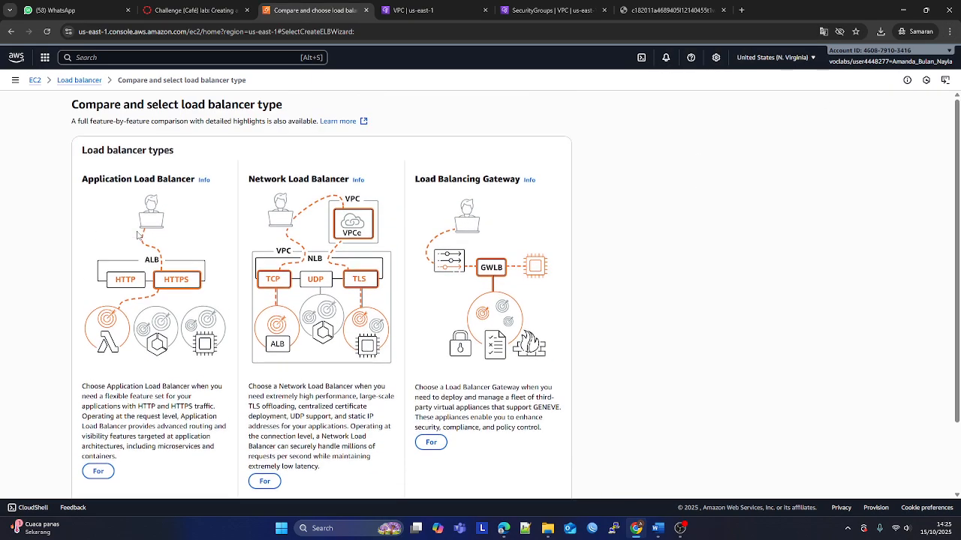
- Capture a screenshot of the load balancer type comparison and paste it into the AWS LAB 10 Word document
{"action": "key", "text": "super+shift+s"}
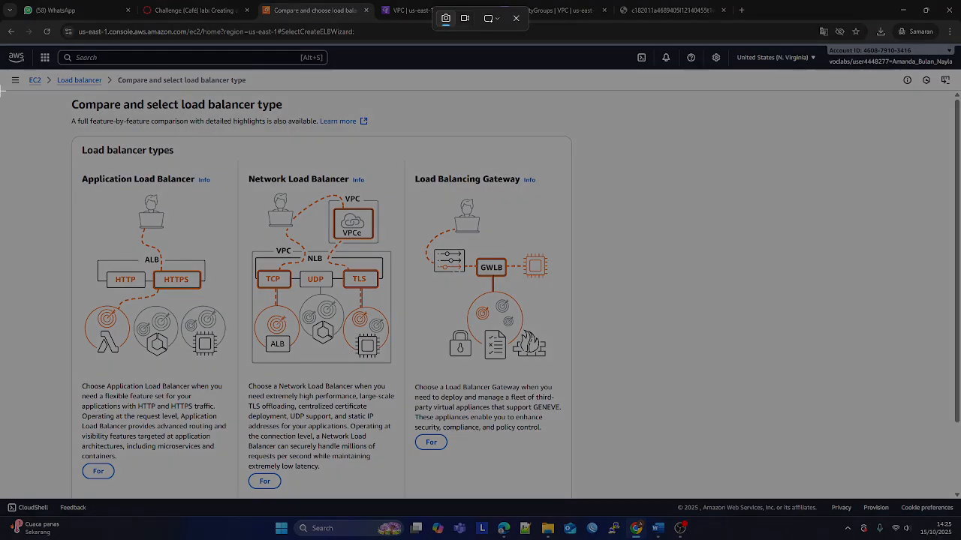
{"action": "left_click_drag", "start_coordinate": [2, 44], "coordinate": [960, 507]}
{"action": "left_click", "coordinate": [656, 529]}
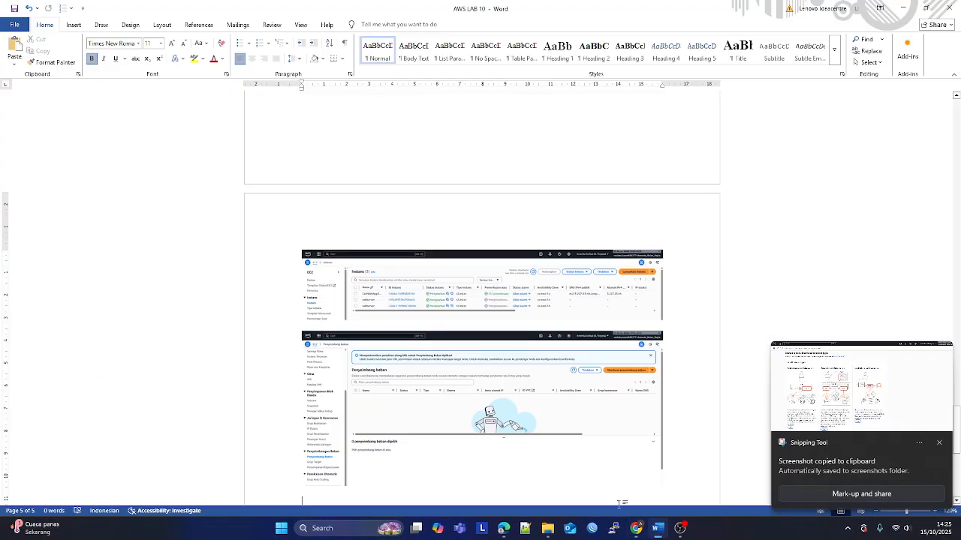
{"action": "key", "text": "ctrl+v"}
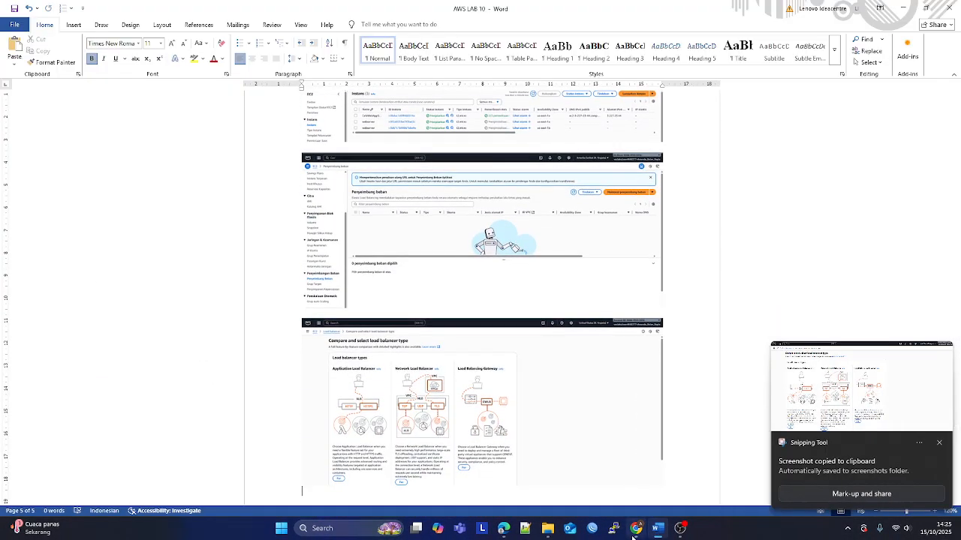
- Back in Chrome, choose the Application Load Balancer type, name it lab-lb, and select Lab VPC as its network
{"action": "left_click", "coordinate": [636, 528]}
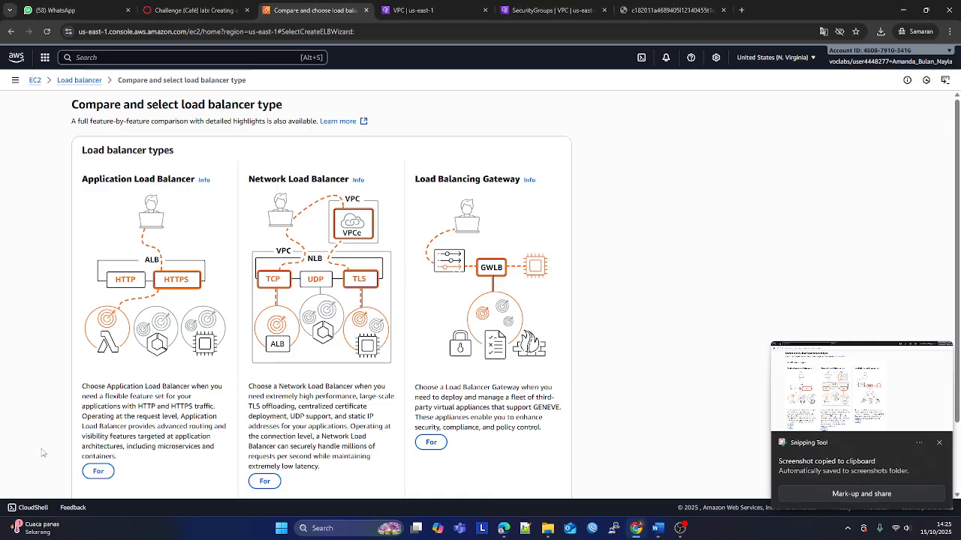
{"action": "left_click", "coordinate": [97, 472]}
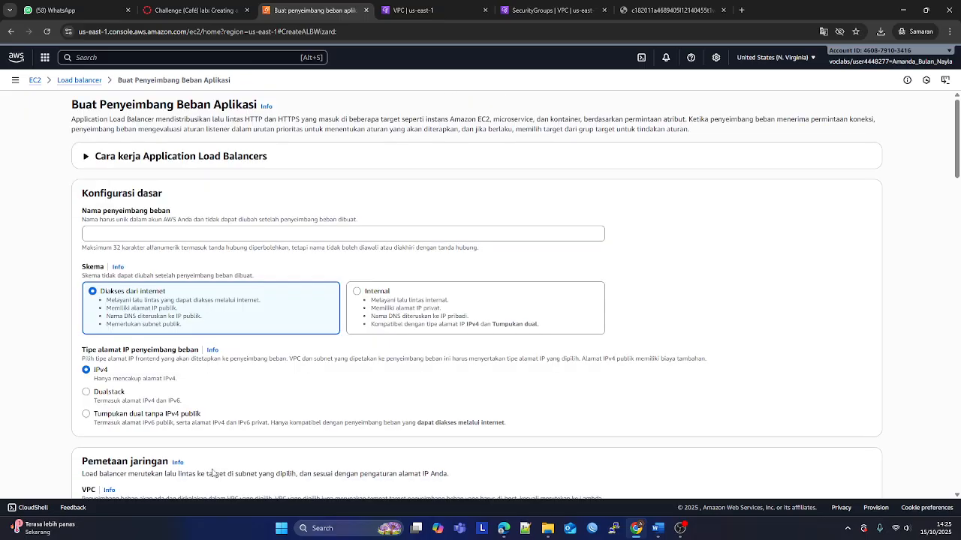
{"action": "left_click", "coordinate": [99, 232]}
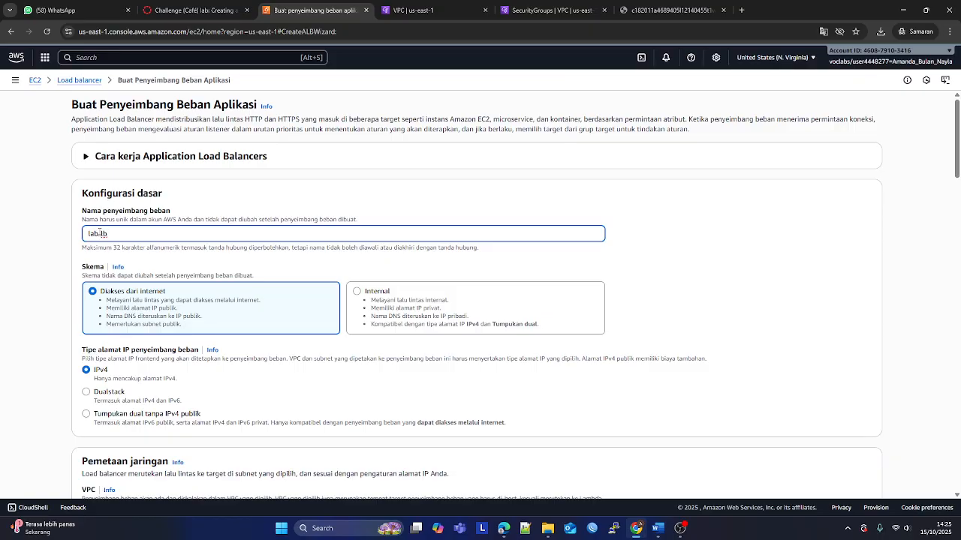
{"action": "scroll", "coordinate": [270, 338], "scroll_direction": "down", "scroll_amount": 1}
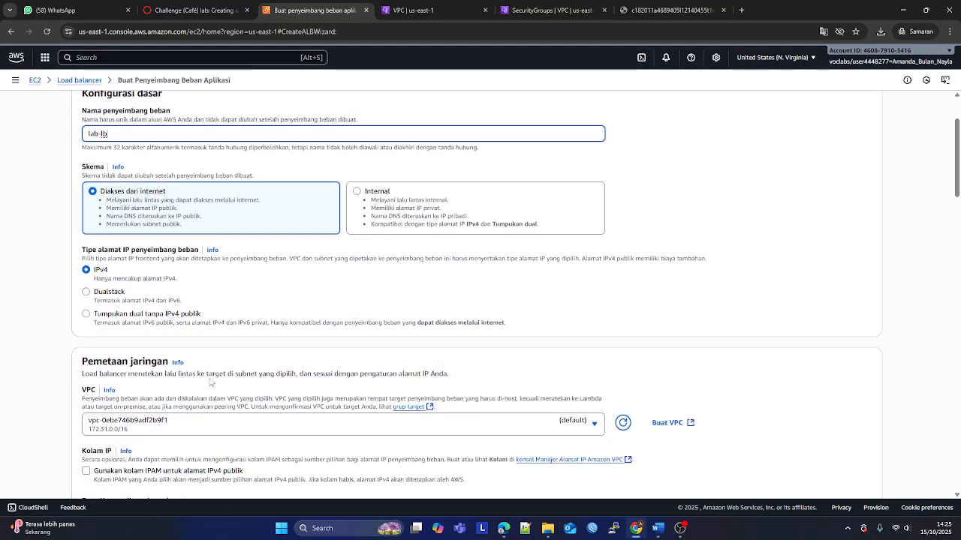
{"action": "left_click", "coordinate": [215, 428]}
{"action": "left_click", "coordinate": [112, 373]}
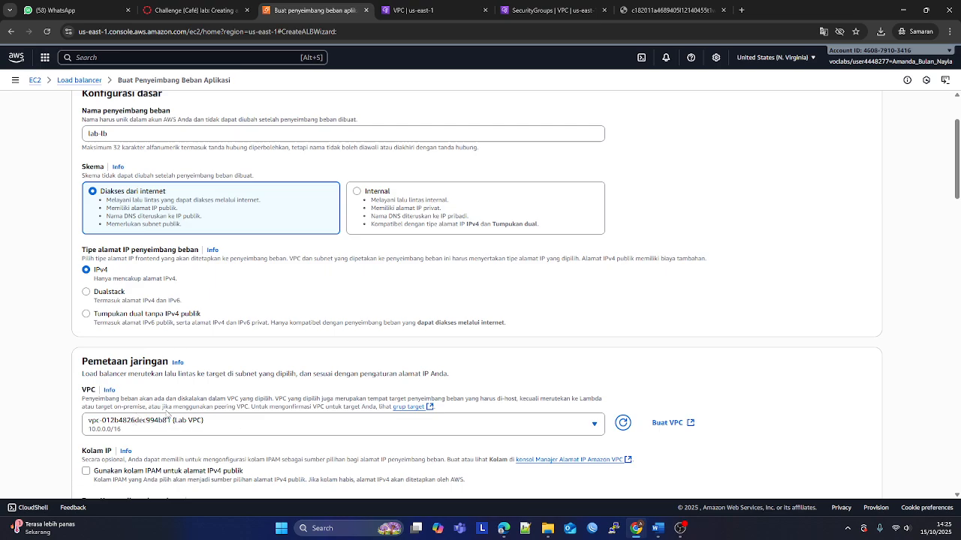
- Capture a screenshot of the load balancer's basic configuration and paste it into the AWS LAB 10 Word document
{"action": "scroll", "coordinate": [826, 248], "scroll_direction": "up", "scroll_amount": 1}
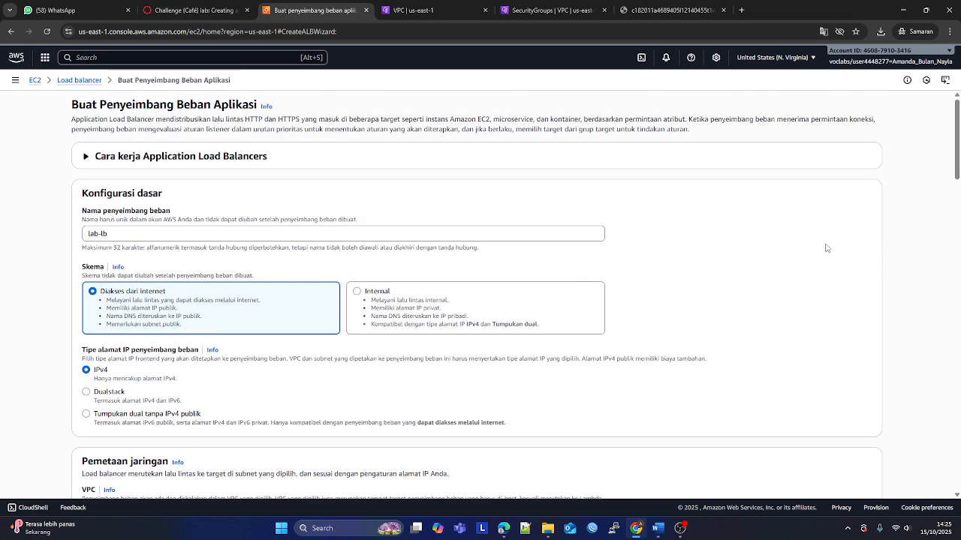
{"action": "key", "text": "super+shift+s"}
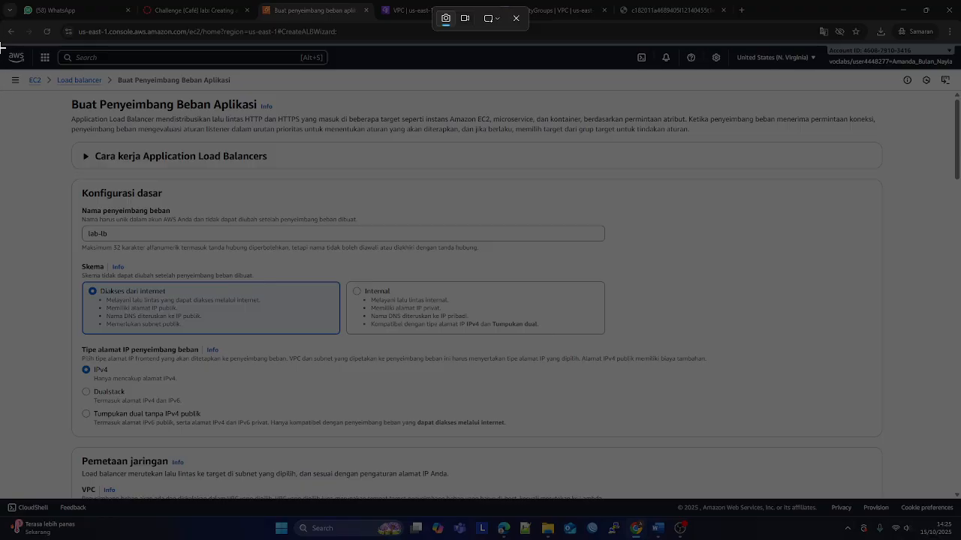
{"action": "left_click_drag", "start_coordinate": [2, 47], "coordinate": [960, 443]}
{"action": "left_click", "coordinate": [657, 529]}
{"action": "key", "text": "ctrl+v"}
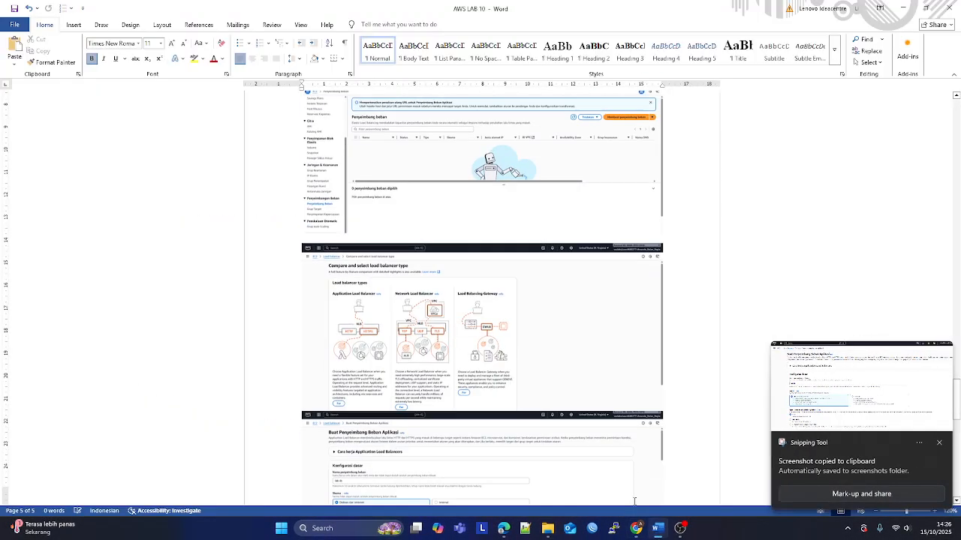
- Return to the load balancer form in Chrome, enable zone us-east-1a, and map it to Public Subnet 1
{"action": "left_click", "coordinate": [636, 528]}
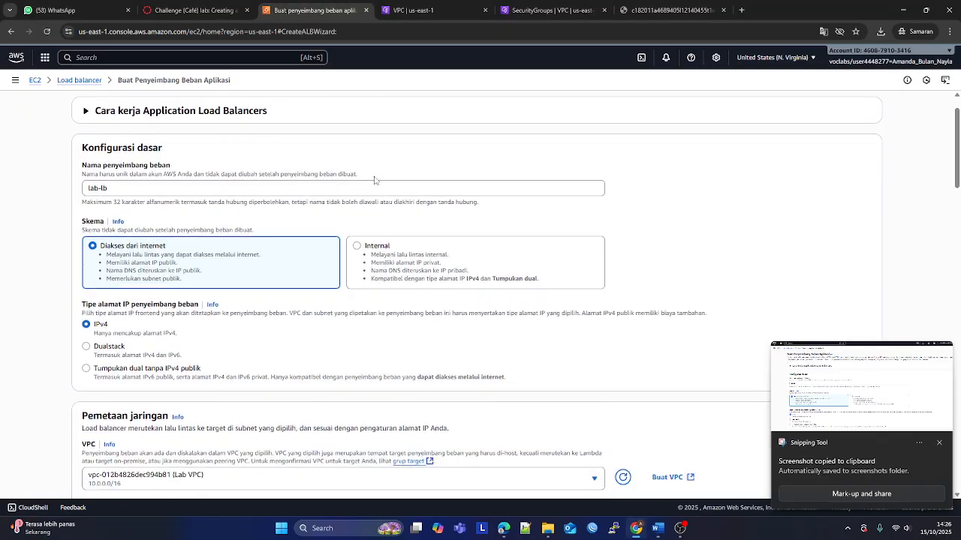
{"action": "scroll", "coordinate": [376, 181], "scroll_direction": "down", "scroll_amount": 3}
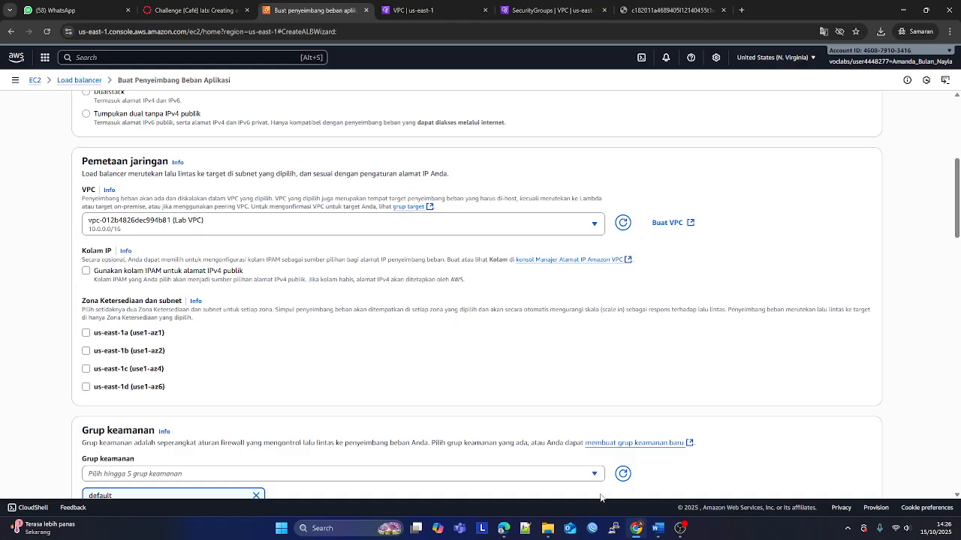
{"action": "left_click", "coordinate": [86, 334]}
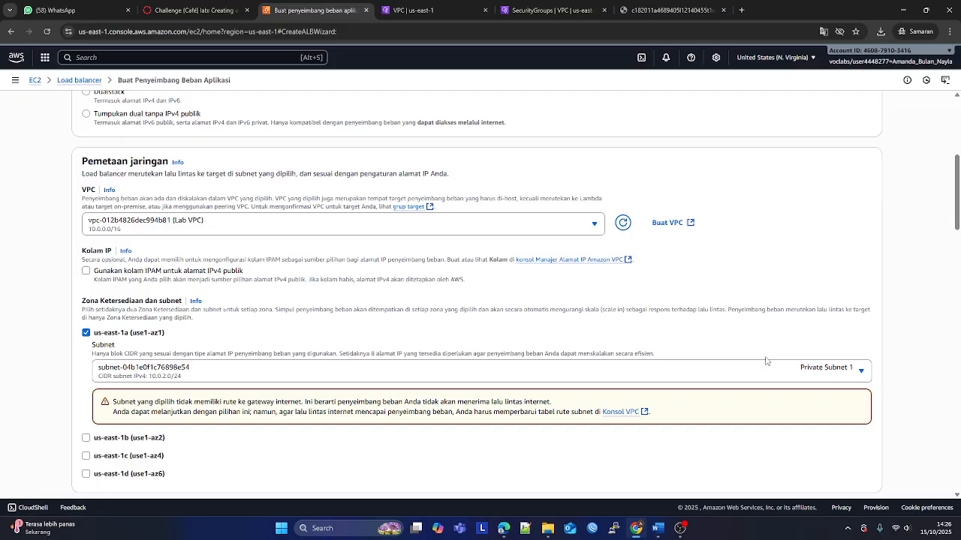
{"action": "left_click", "coordinate": [866, 381]}
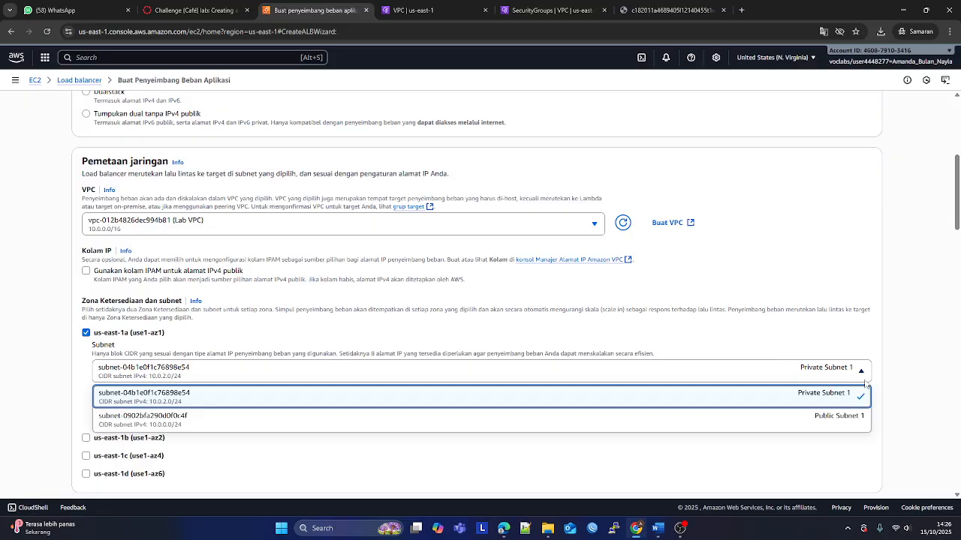
{"action": "left_click", "coordinate": [832, 418]}
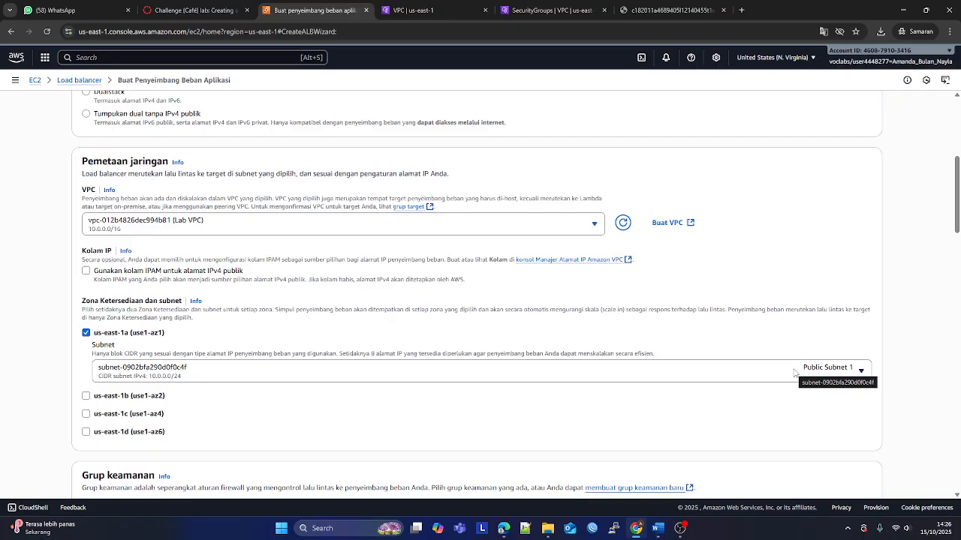
- Enable zone us-east-1b for the load balancer and map it to Public Subnet 2
{"action": "left_click", "coordinate": [86, 397]}
{"action": "left_click", "coordinate": [658, 442]}
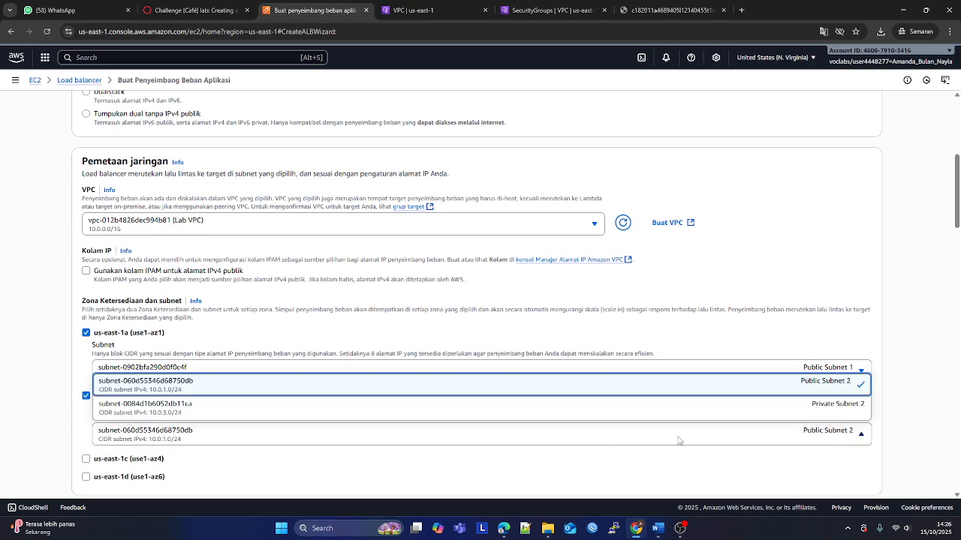
{"action": "left_click", "coordinate": [698, 414]}
{"action": "left_click", "coordinate": [714, 439]}
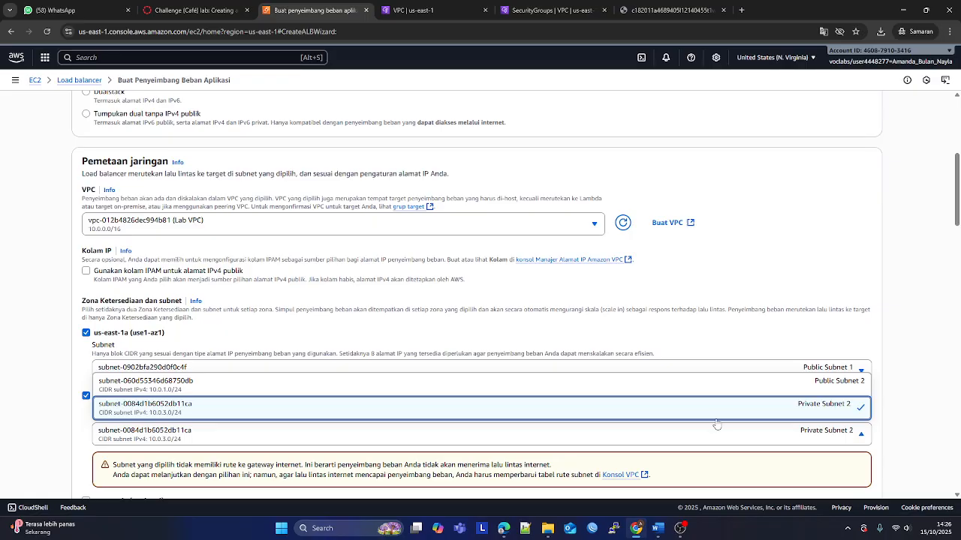
{"action": "left_click", "coordinate": [722, 391]}
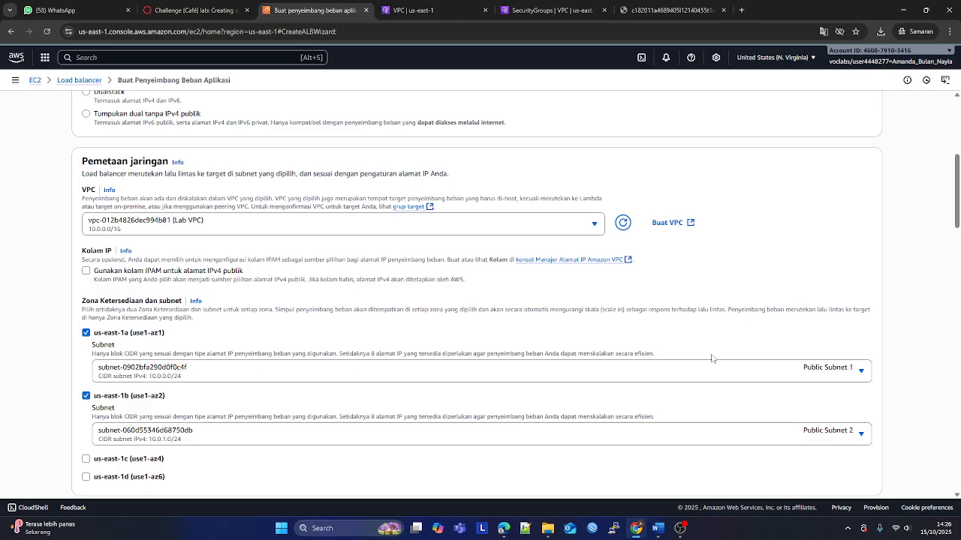
- Check the Task 5 instructions, then capture the load balancer's network mapping section and paste it into the AWS LAB 10 Word document
{"action": "left_click", "coordinate": [192, 10]}
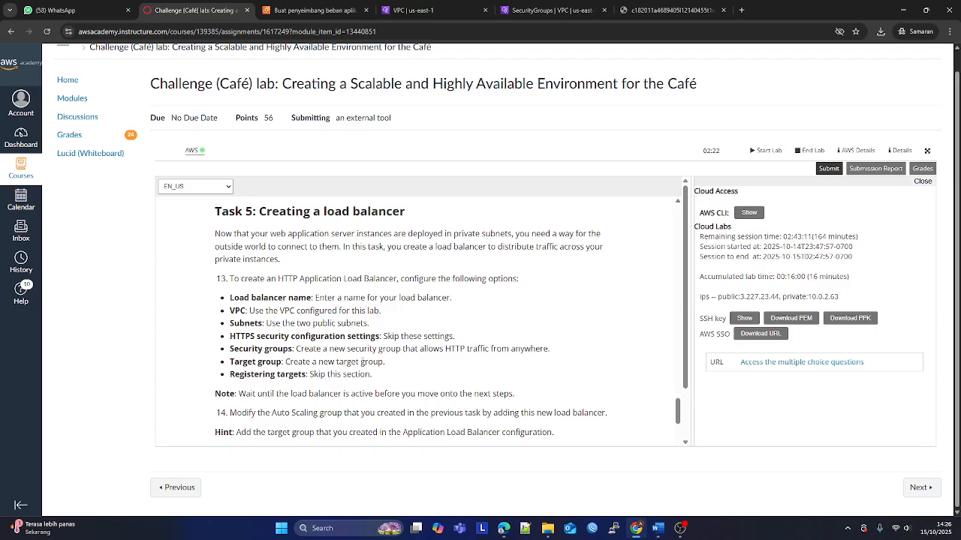
{"action": "left_click", "coordinate": [315, 10]}
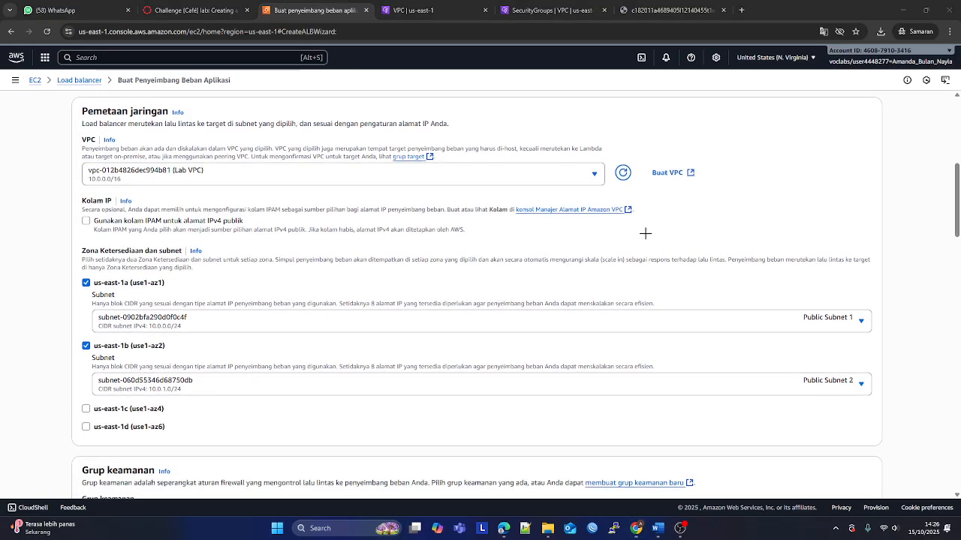
{"action": "key", "text": "super+shift+s"}
{"action": "left_click_drag", "start_coordinate": [1, 69], "coordinate": [960, 452]}
{"action": "left_click", "coordinate": [658, 528]}
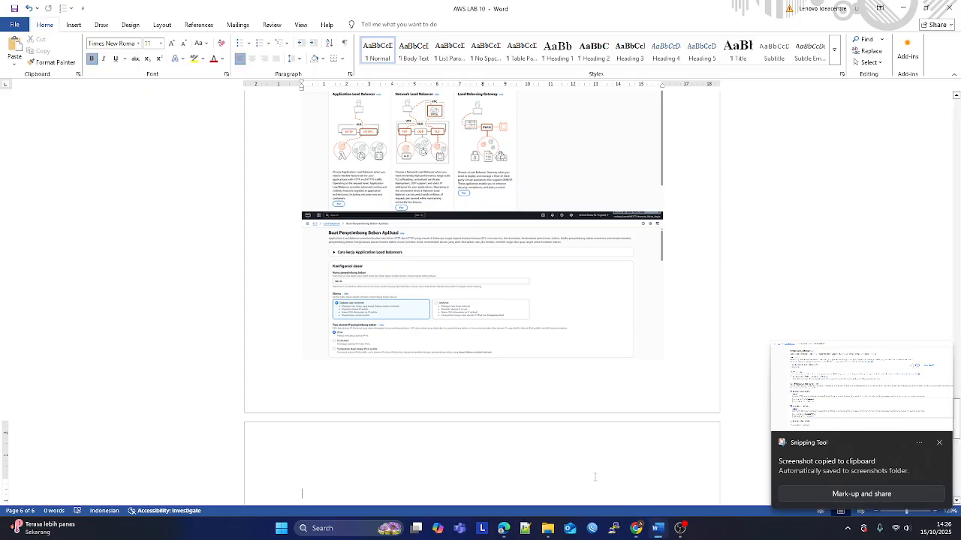
{"action": "key", "text": "ctrl+v"}
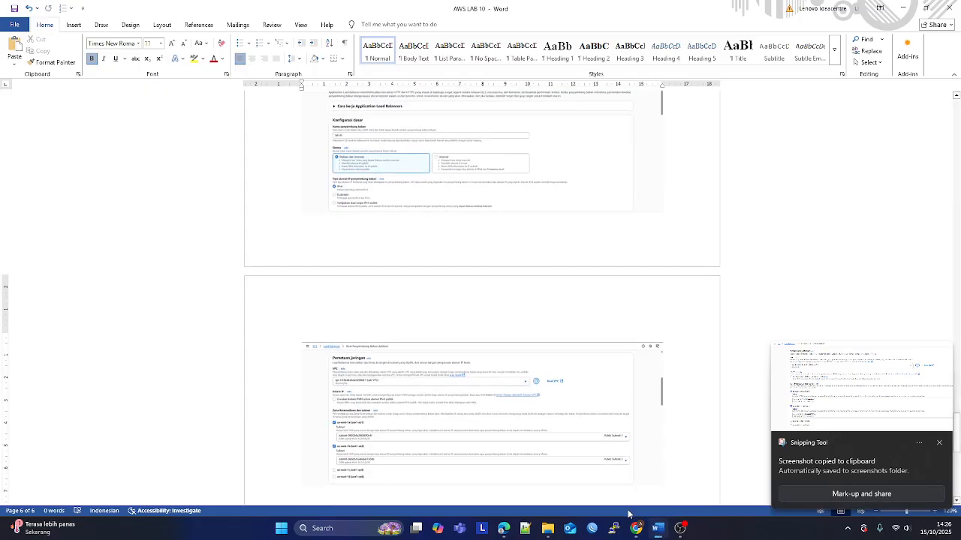
- Return to the load balancer form in Chrome, open the form for creating a new security group, and name the group lab-sg
{"action": "left_click", "coordinate": [636, 528]}
{"action": "scroll", "coordinate": [449, 342], "scroll_direction": "down", "scroll_amount": 3}
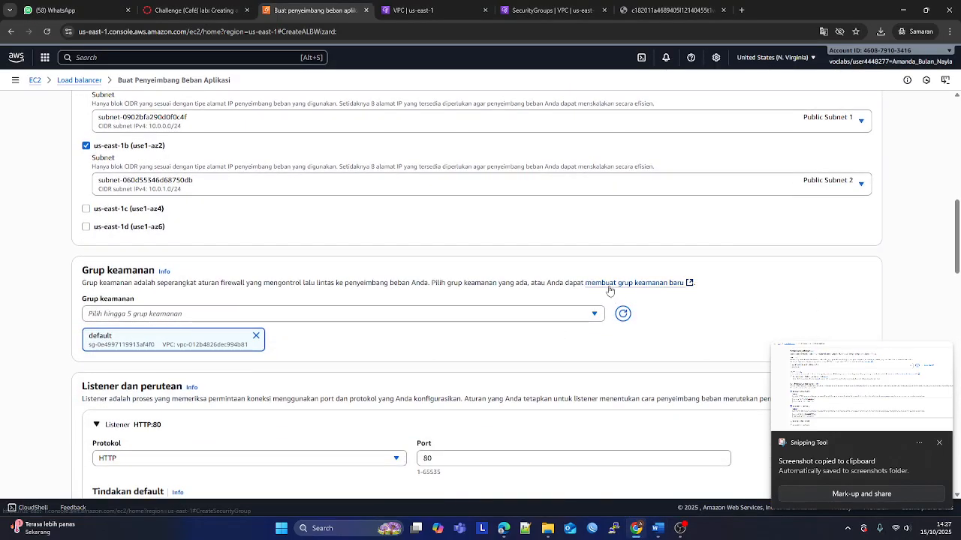
{"action": "left_click", "coordinate": [610, 287]}
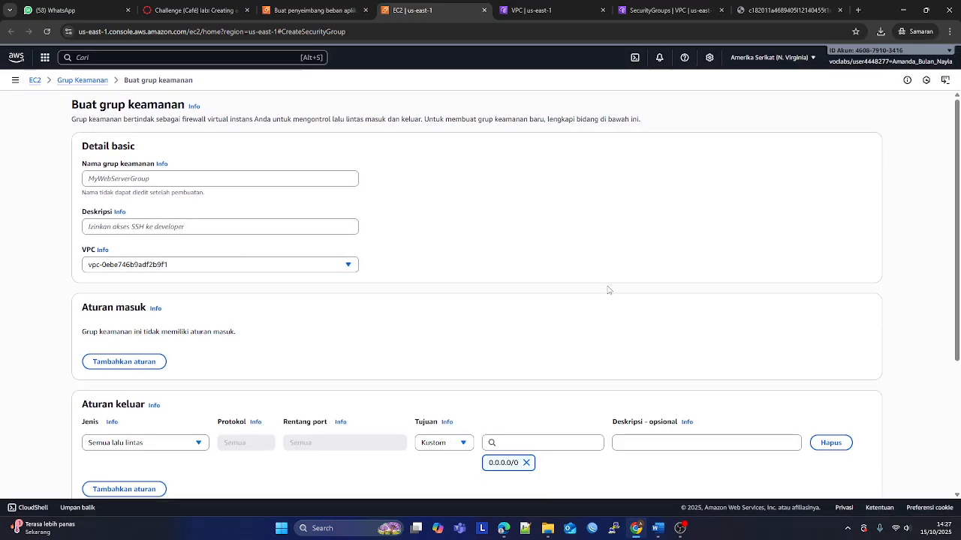
{"action": "left_click", "coordinate": [199, 9]}
{"action": "left_click", "coordinate": [409, 9]}
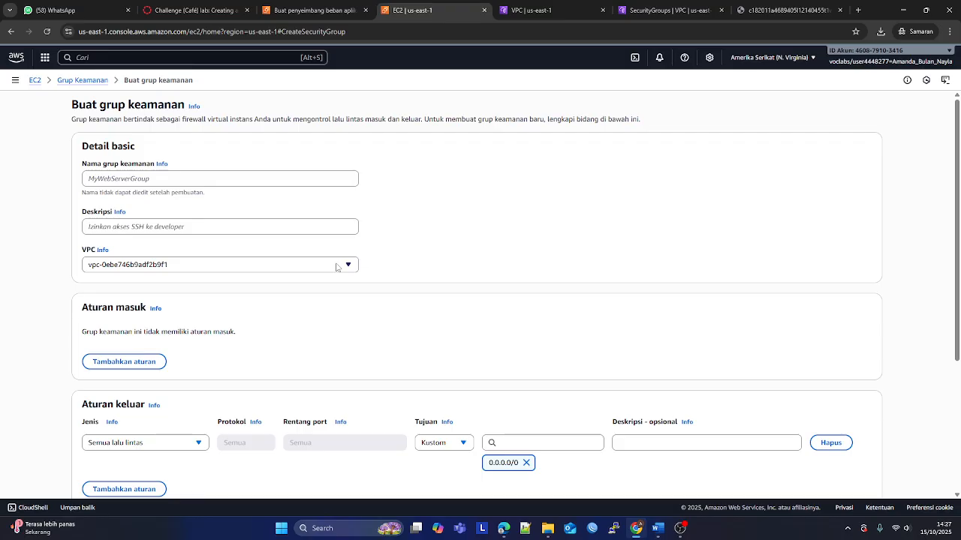
{"action": "left_click", "coordinate": [193, 177]}
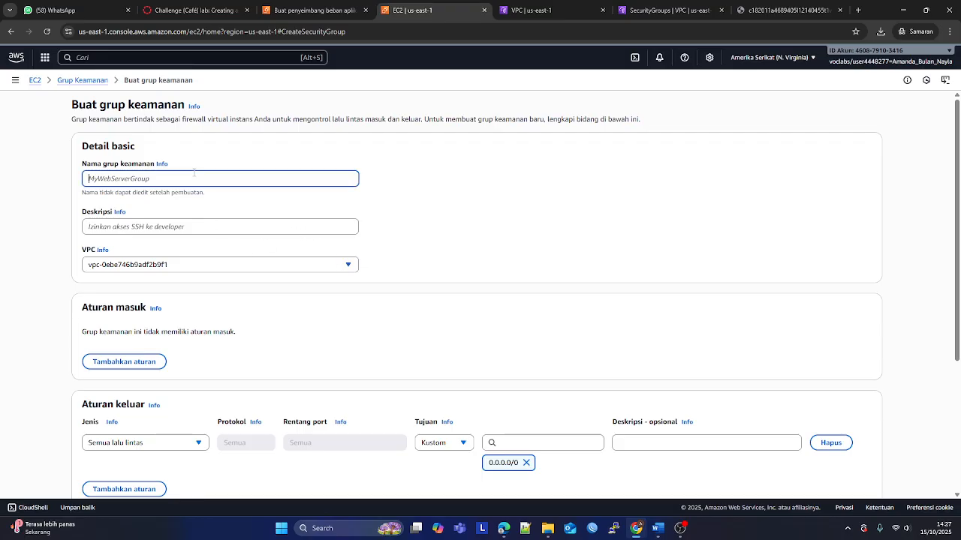
{"action": "type", "text": "Iab-"}
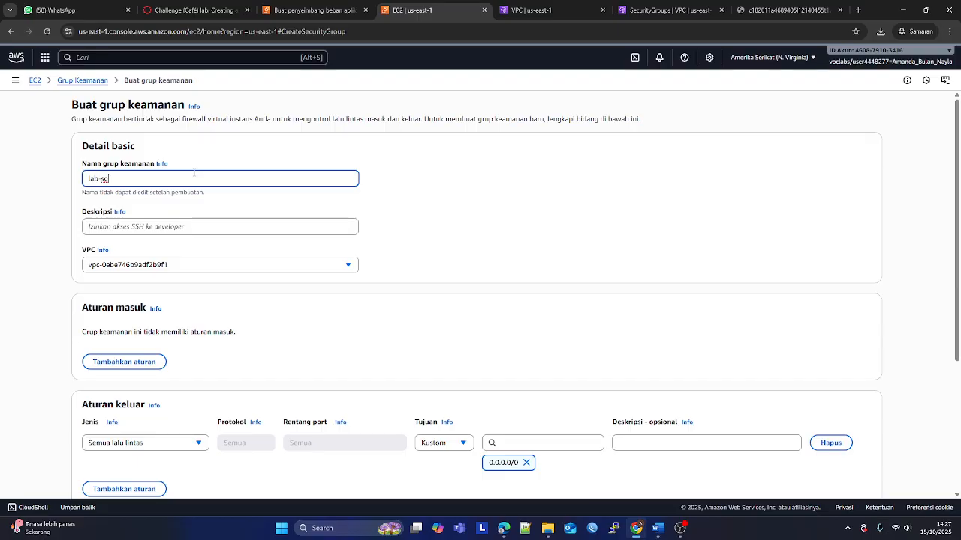
{"action": "key", "text": "Tab"}
- Copy the phrase "allows HTTP traffic" from the Security groups item in the Task 5 lab instructions
{"action": "left_click", "coordinate": [180, 9]}
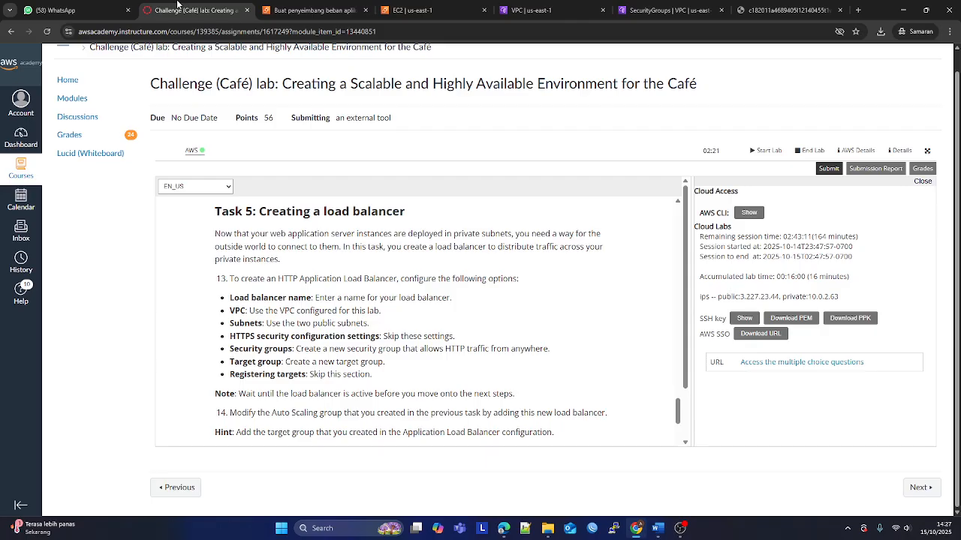
{"action": "left_click_drag", "start_coordinate": [419, 349], "coordinate": [488, 349]}
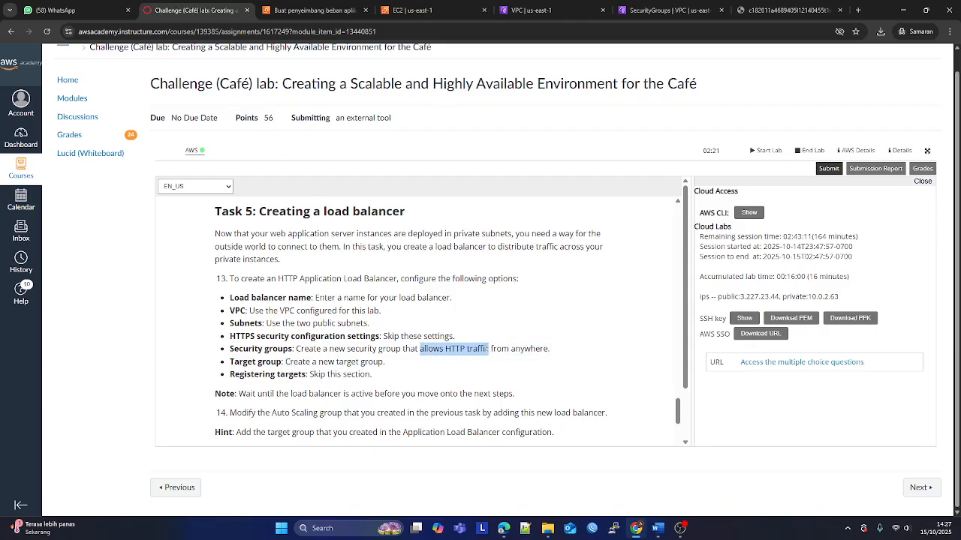
{"action": "right_click", "coordinate": [488, 349]}
{"action": "left_click", "coordinate": [497, 366]}
- Check the load balancer's VPC, then paste "allows HTTP traffic" as the lab-sg description and select Lab VPC for the group
{"action": "left_click", "coordinate": [316, 9]}
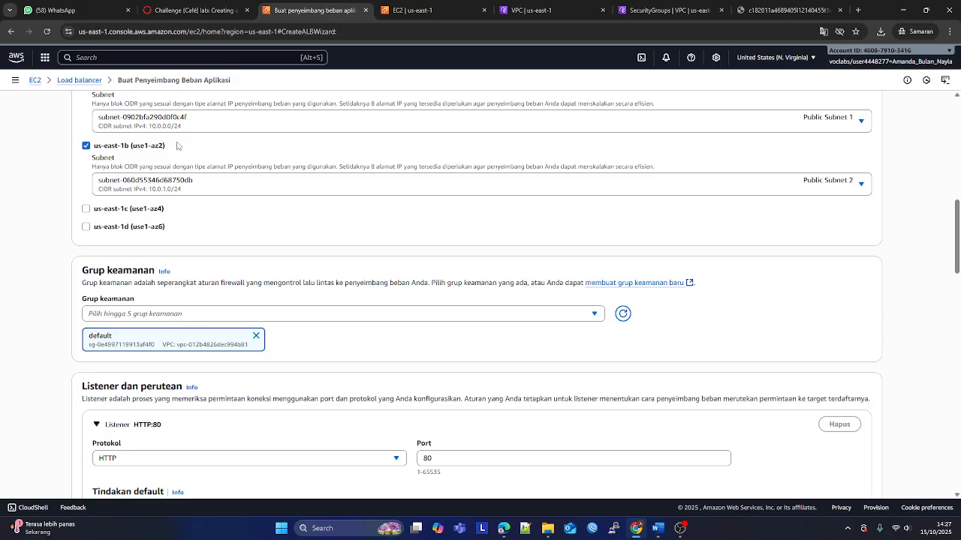
{"action": "scroll", "coordinate": [175, 210], "scroll_direction": "up", "scroll_amount": 1}
{"action": "scroll", "coordinate": [174, 210], "scroll_direction": "up", "scroll_amount": 2}
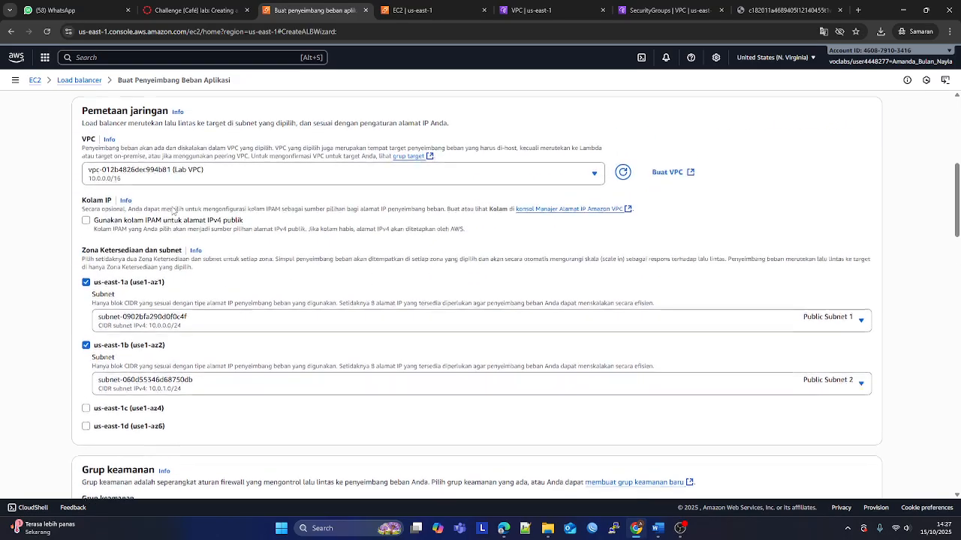
{"action": "scroll", "coordinate": [175, 210], "scroll_direction": "down", "scroll_amount": 3}
{"action": "left_click", "coordinate": [423, 6]}
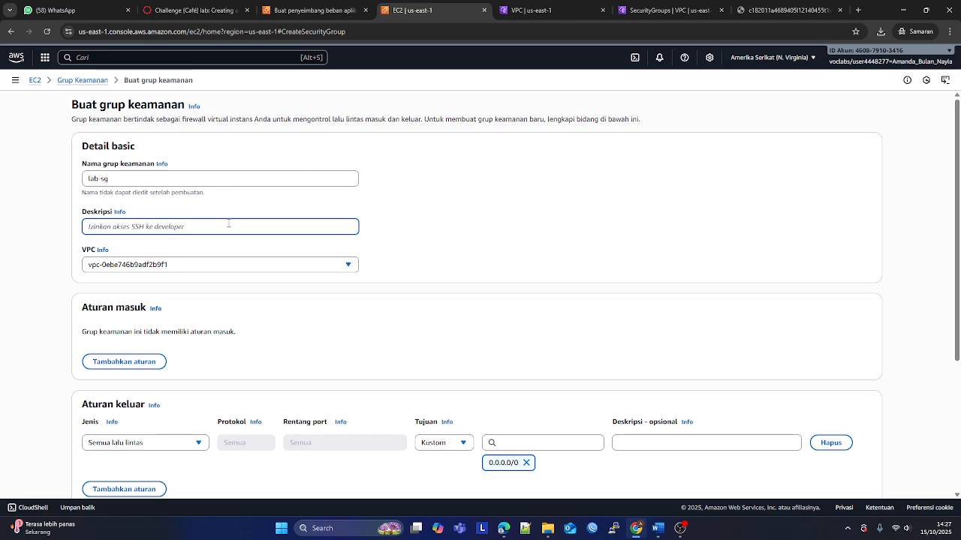
{"action": "key", "text": "ctrl+v"}
{"action": "left_click", "coordinate": [225, 268]}
{"action": "left_click", "coordinate": [223, 304]}
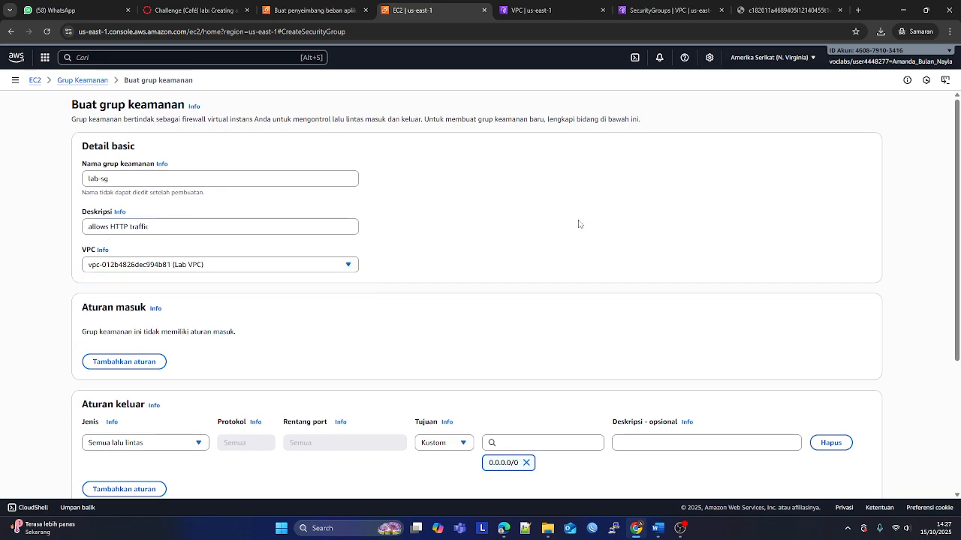
- Capture a screenshot of the security group's basic details and paste it into the AWS LAB 10 Word document
{"action": "key", "text": "super+shift+s"}
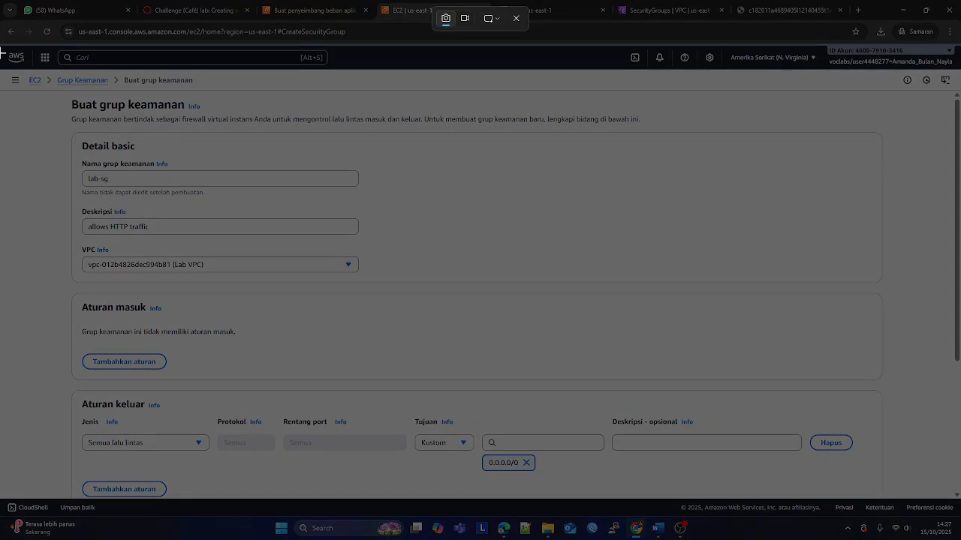
{"action": "left_click_drag", "start_coordinate": [1, 46], "coordinate": [959, 292]}
{"action": "key", "text": "alt+Tab"}
{"action": "key", "text": "ctrl+v"}
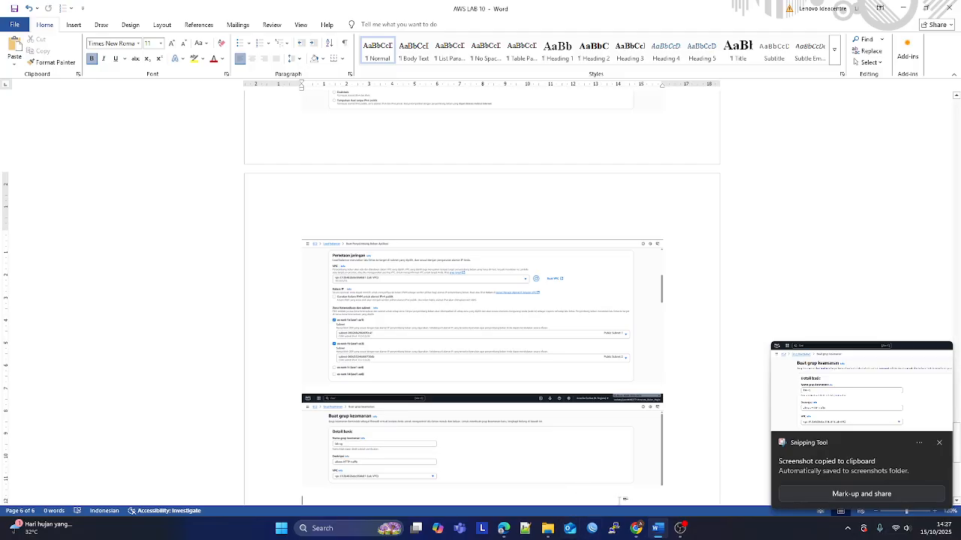
- Back in Chrome, add an inbound rule to lab-sg of type HTTP with source Anywhere-IPv4 (IPv4-Di mana saja)
{"action": "left_click", "coordinate": [635, 528]}
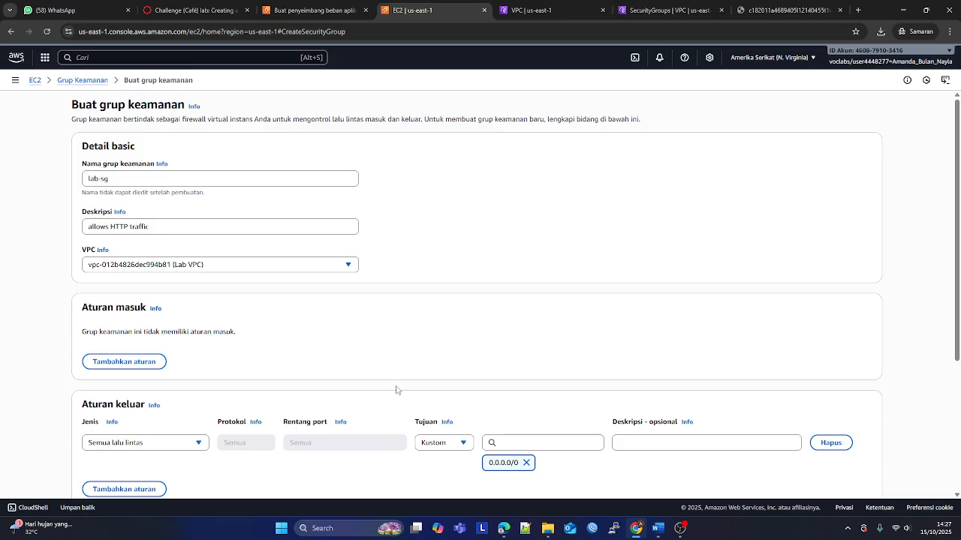
{"action": "left_click", "coordinate": [150, 365]}
{"action": "scroll", "coordinate": [148, 361], "scroll_direction": "down", "scroll_amount": 1}
{"action": "left_click", "coordinate": [143, 295]}
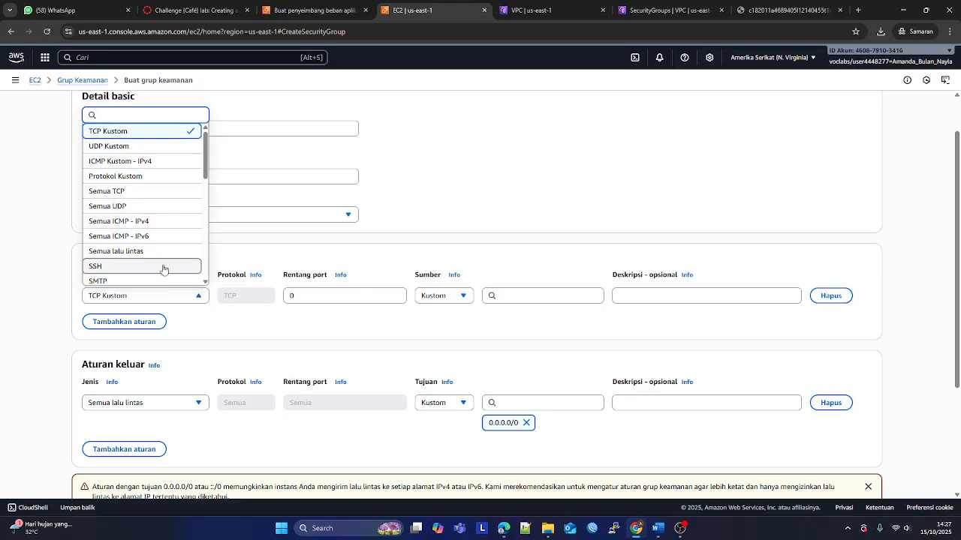
{"action": "scroll", "coordinate": [167, 237], "scroll_direction": "down", "scroll_amount": 2}
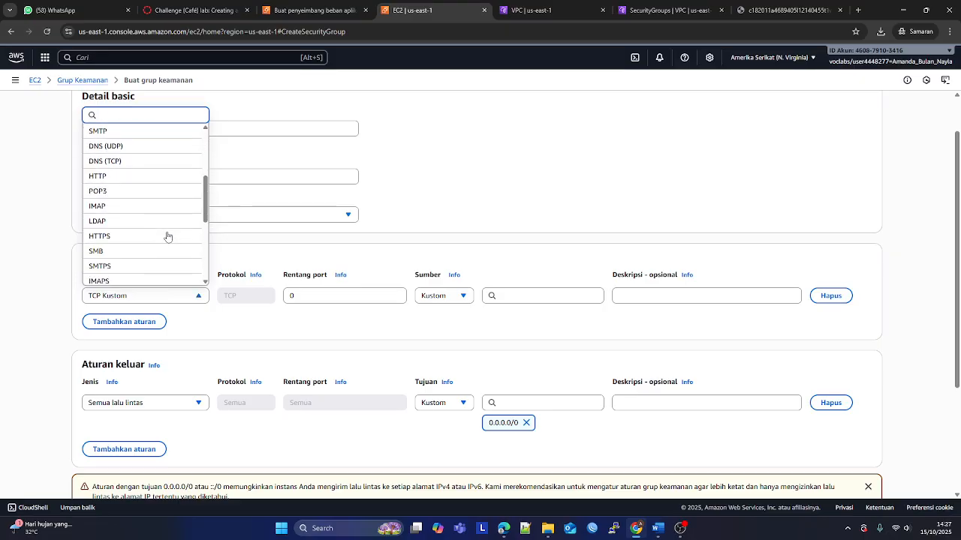
{"action": "left_click", "coordinate": [169, 176]}
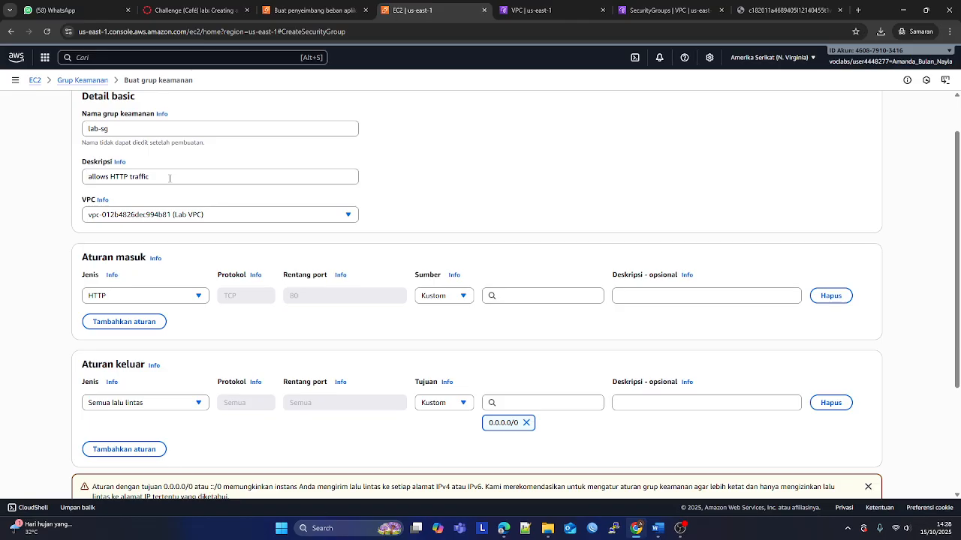
{"action": "left_click", "coordinate": [439, 297]}
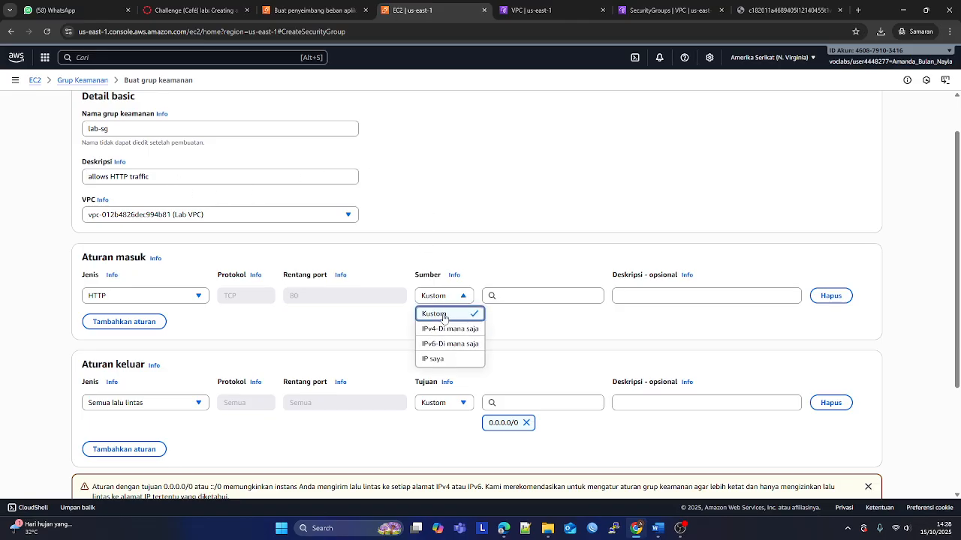
{"action": "left_click", "coordinate": [447, 331]}
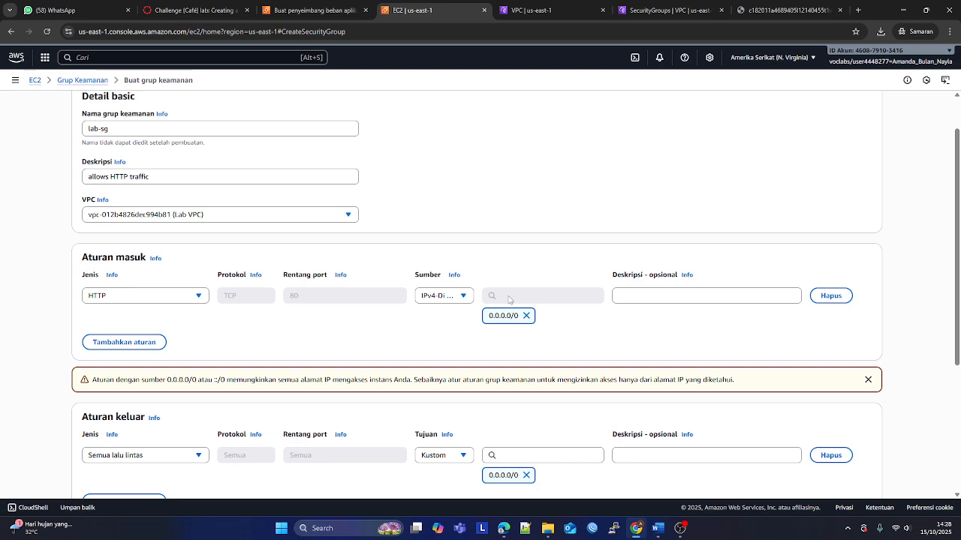
- Capture a screenshot of the HTTP inbound rule and paste it into the AWS LAB 10 Word document
{"action": "key", "text": "super+shift+s"}
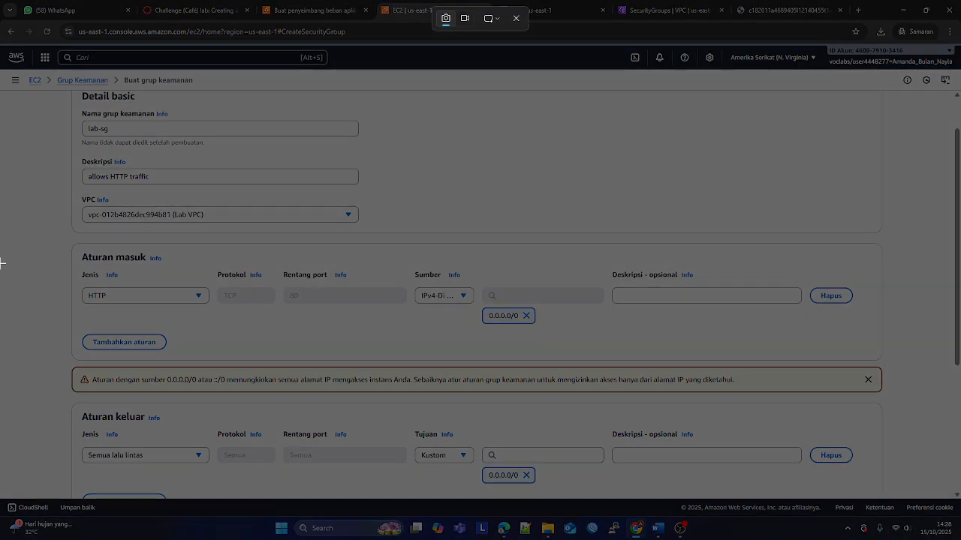
{"action": "left_click_drag", "start_coordinate": [51, 235], "coordinate": [550, 309]}
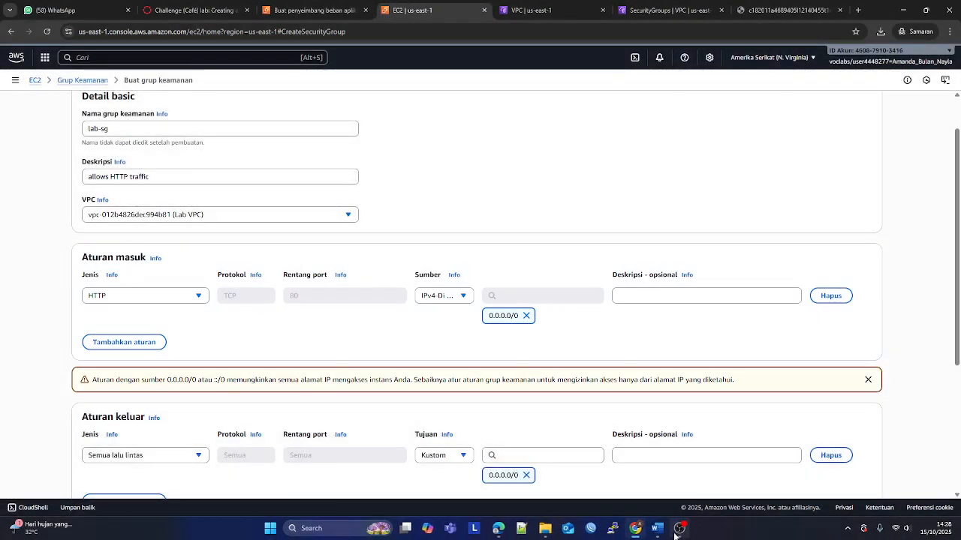
{"action": "left_click", "coordinate": [657, 529]}
{"action": "key", "text": "ctrl+v"}
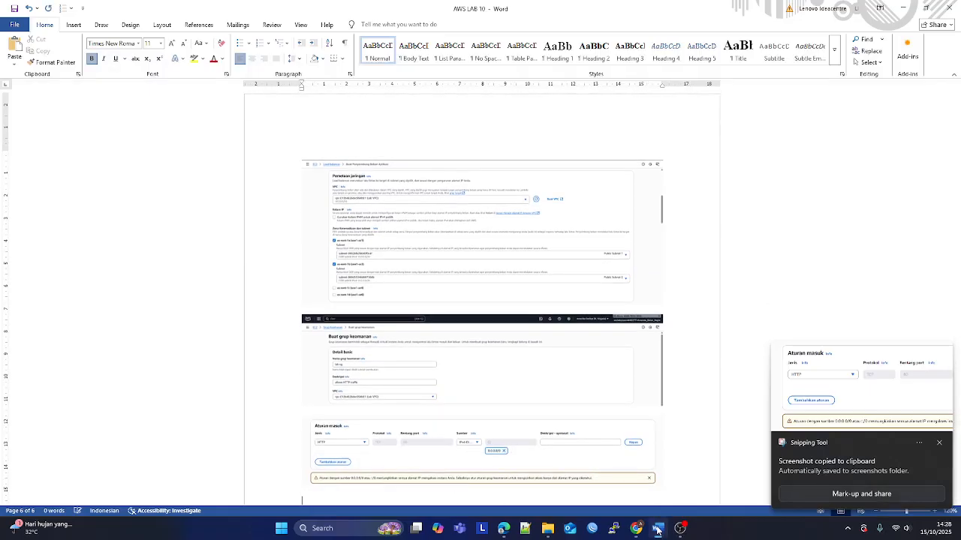
- Return to Chrome, recheck the Task 5 instructions, and try to create the load balancer lab-lb from its form
{"action": "left_click", "coordinate": [636, 528]}
{"action": "scroll", "coordinate": [450, 300], "scroll_direction": "down", "scroll_amount": 2}
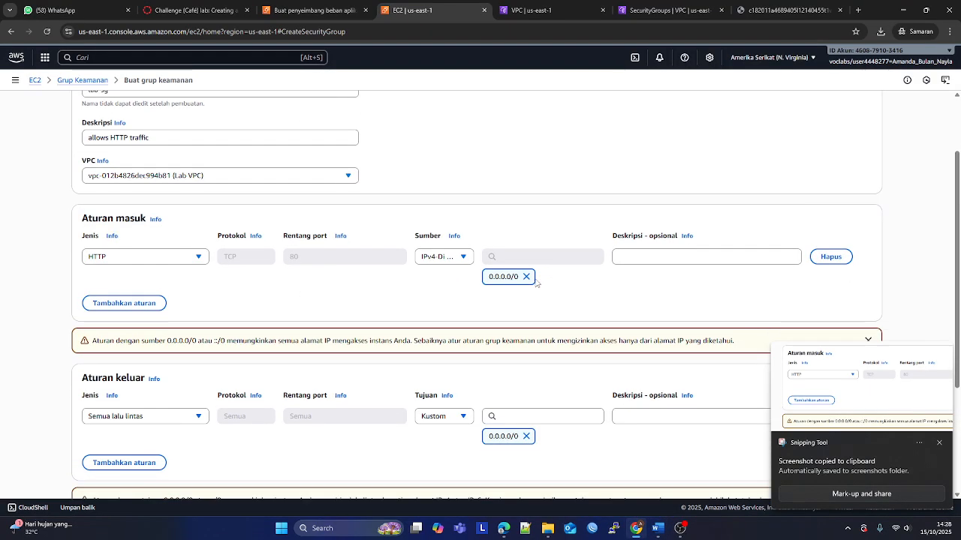
{"action": "left_click", "coordinate": [232, 9]}
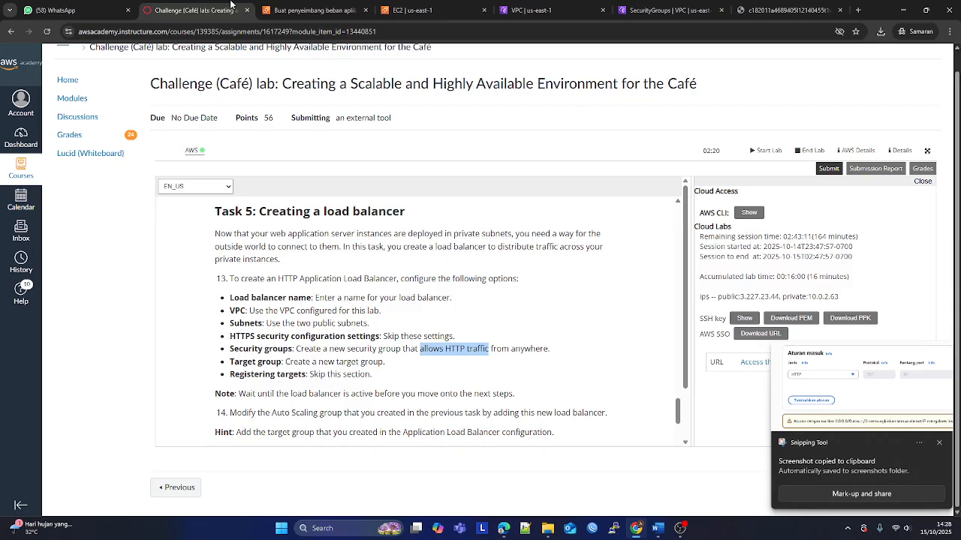
{"action": "left_click", "coordinate": [315, 10]}
{"action": "left_click", "coordinate": [938, 443]}
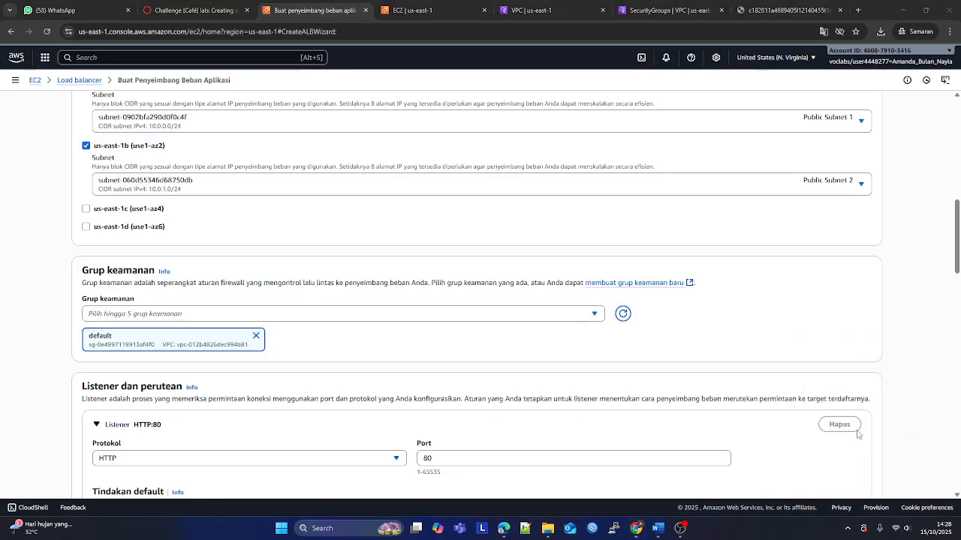
{"action": "scroll", "coordinate": [856, 443], "scroll_direction": "down", "scroll_amount": 3}
{"action": "scroll", "coordinate": [851, 439], "scroll_direction": "down", "scroll_amount": 20}
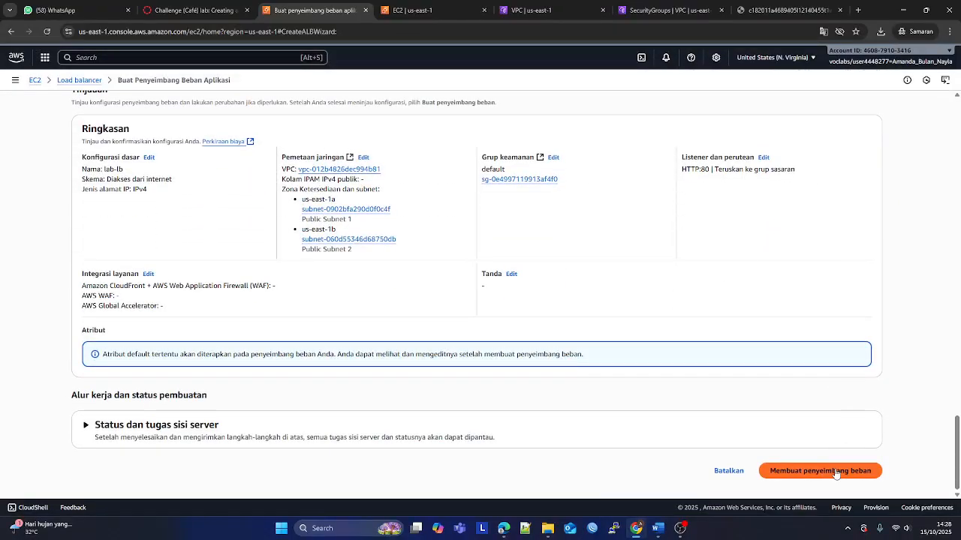
{"action": "left_click", "coordinate": [836, 476]}
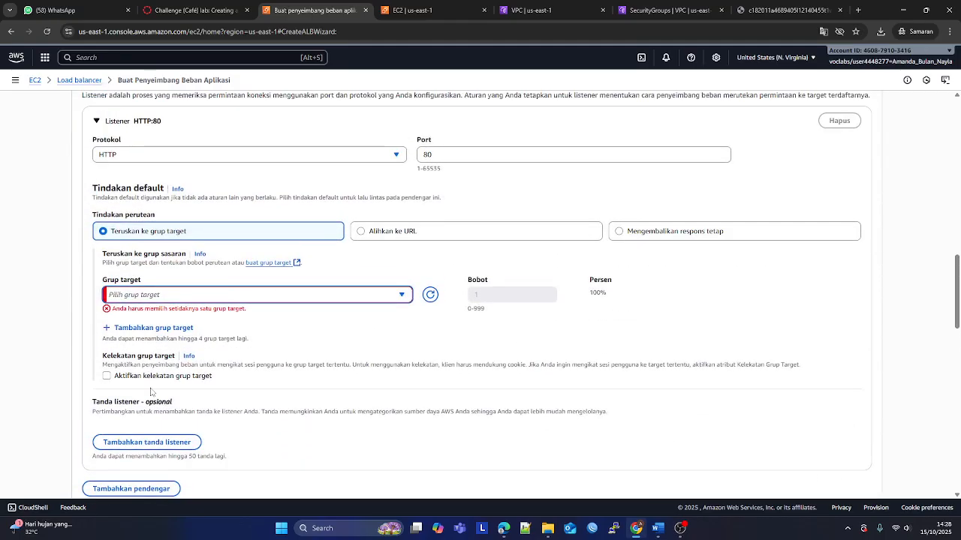
- Check which target groups and security groups are available for selection in the load balancer form
{"action": "left_click", "coordinate": [403, 296]}
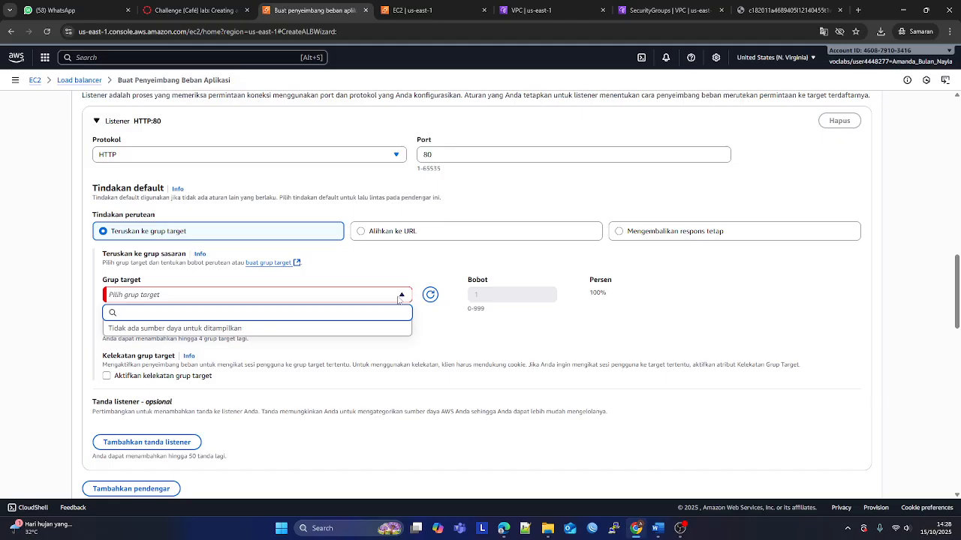
{"action": "scroll", "coordinate": [398, 300], "scroll_direction": "up", "scroll_amount": 4}
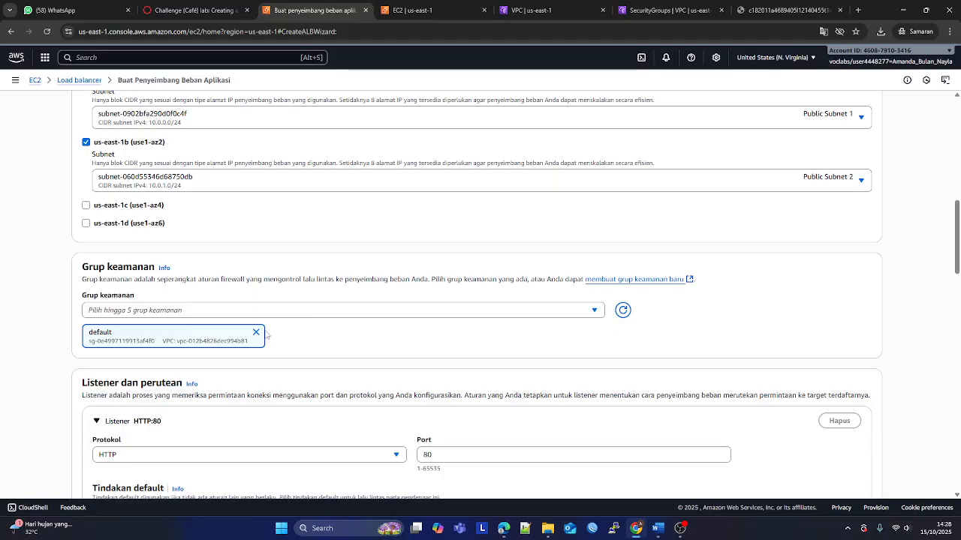
{"action": "left_click", "coordinate": [328, 310]}
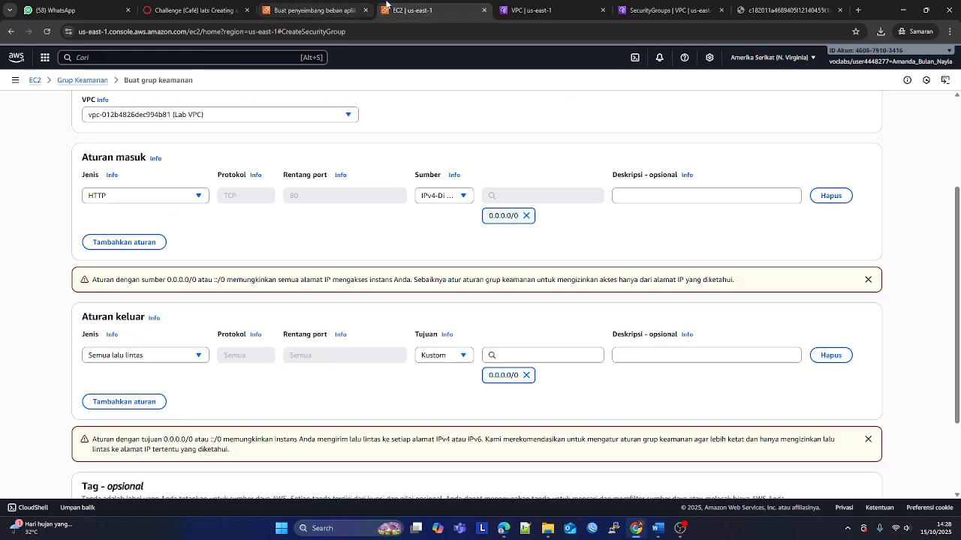
- Review the rules of the security group lab-sg and create the group
{"action": "left_click", "coordinate": [387, 9]}
{"action": "scroll", "coordinate": [315, 176], "scroll_direction": "up", "scroll_amount": 3}
{"action": "scroll", "coordinate": [353, 214], "scroll_direction": "down", "scroll_amount": 5}
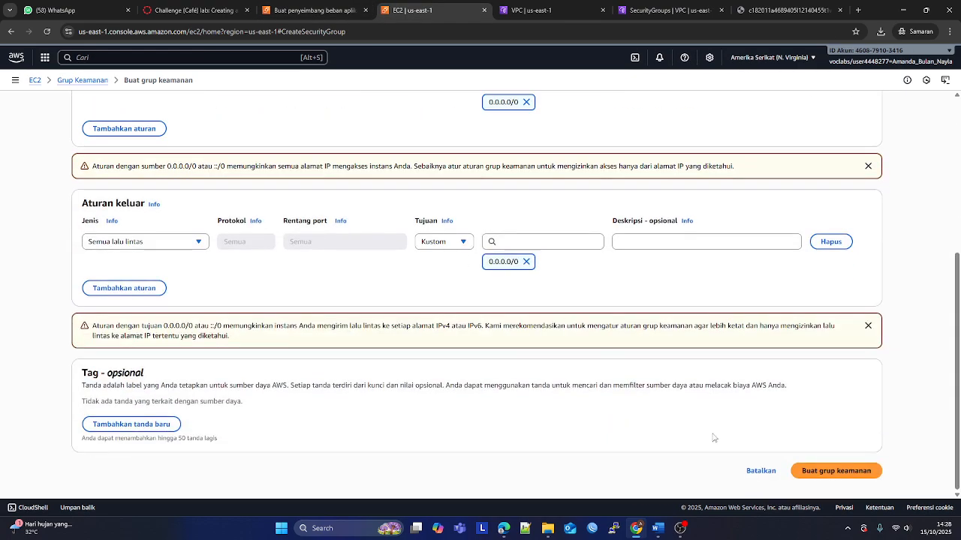
{"action": "left_click", "coordinate": [801, 472]}
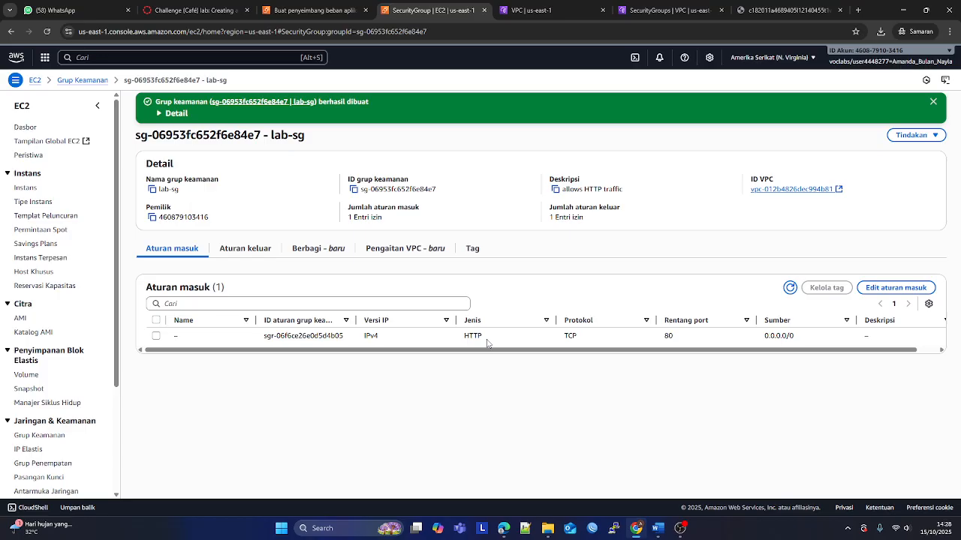
- In the load balancer form, replace the default security group with lab-sg
{"action": "left_click", "coordinate": [311, 9]}
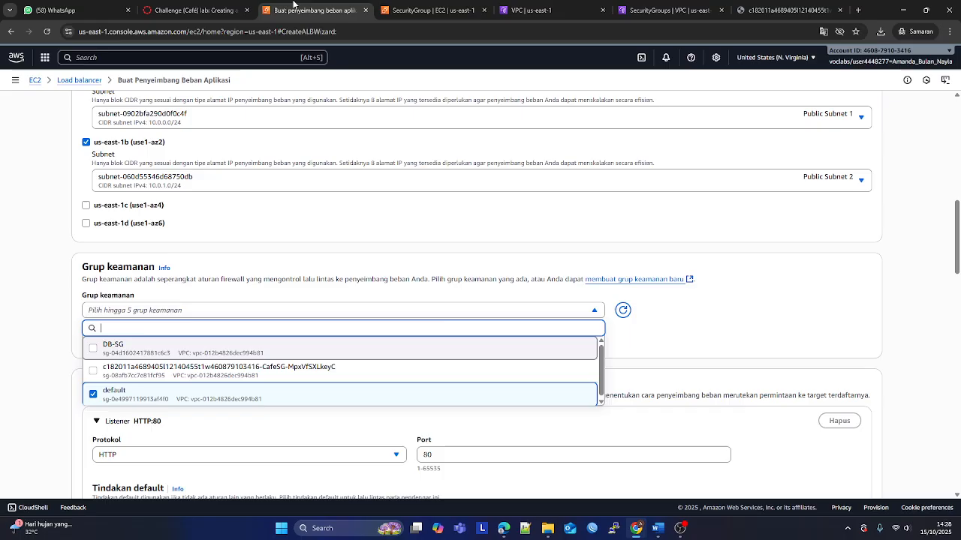
{"action": "left_click", "coordinate": [256, 332]}
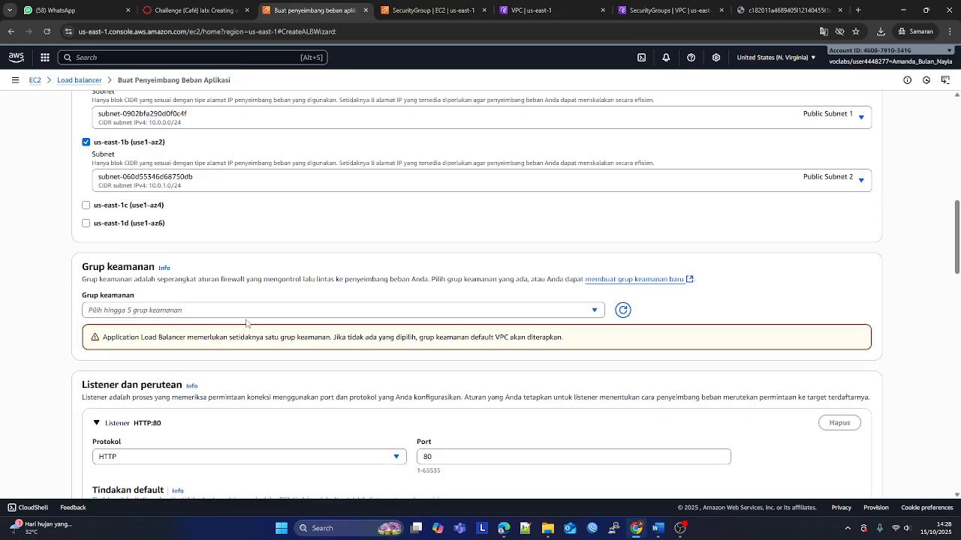
{"action": "left_click", "coordinate": [231, 311]}
{"action": "left_click", "coordinate": [105, 372]}
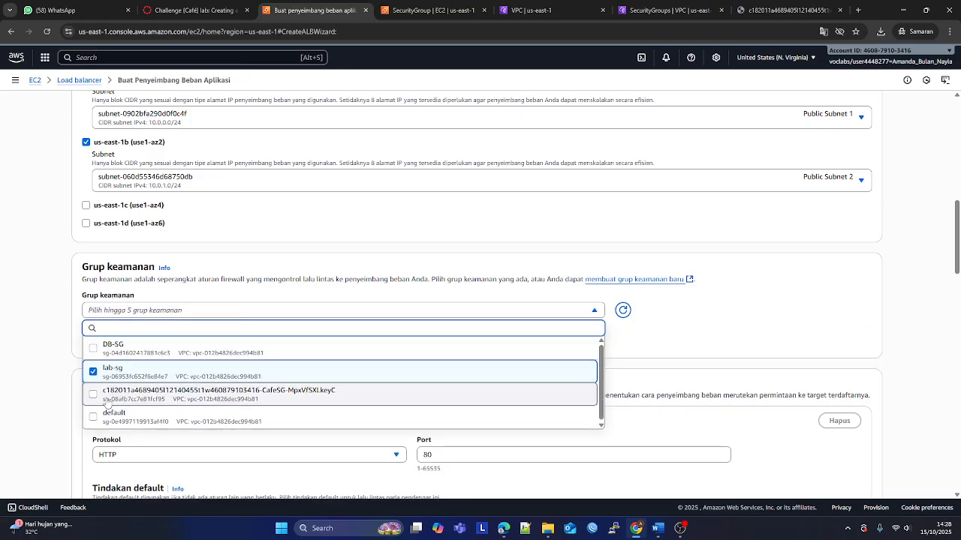
{"action": "left_click", "coordinate": [45, 370]}
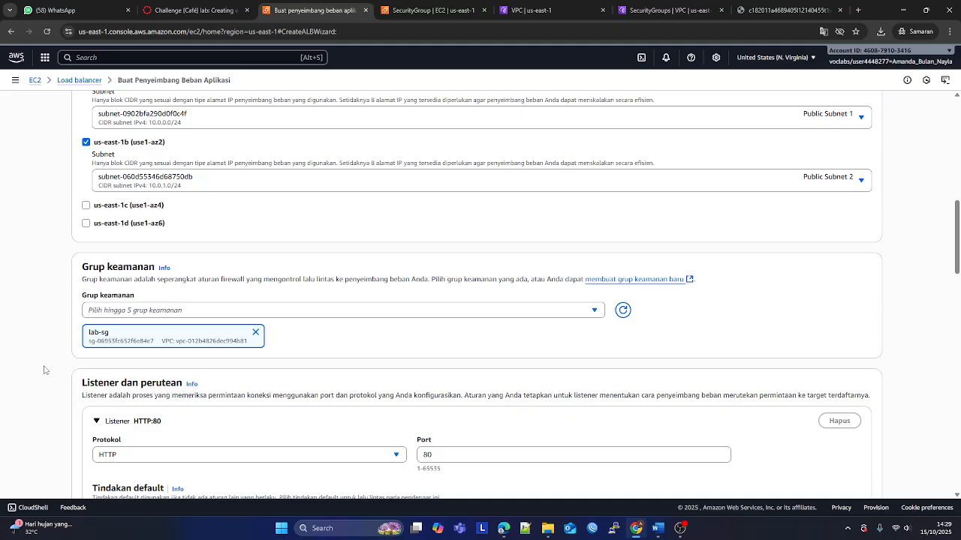
- Capture a screenshot of the load balancer's security group section and paste it into the AWS LAB 10 Word document
{"action": "key", "text": "super+shift+s"}
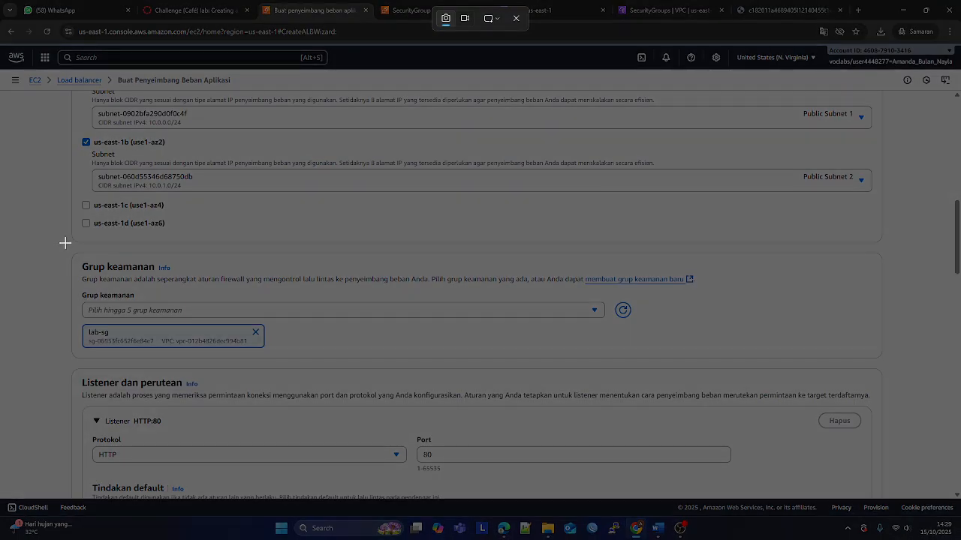
{"action": "left_click_drag", "start_coordinate": [65, 242], "coordinate": [894, 361]}
{"action": "key", "text": "alt+Tab"}
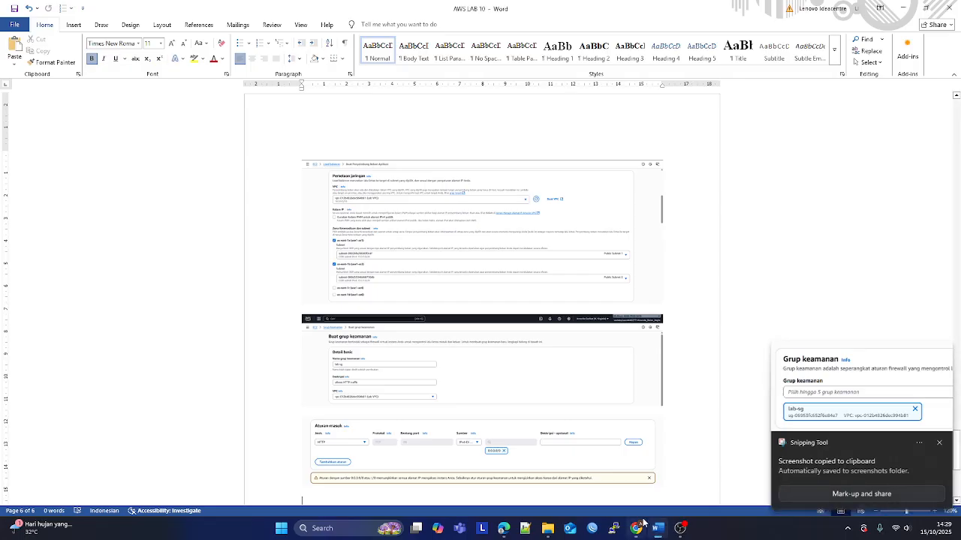
{"action": "key", "text": "ctrl+v"}
- Return to Chrome and check the target group choices for listener HTTP:80, adding and removing a second target group row
{"action": "mouse_move", "coordinate": [643, 521]}
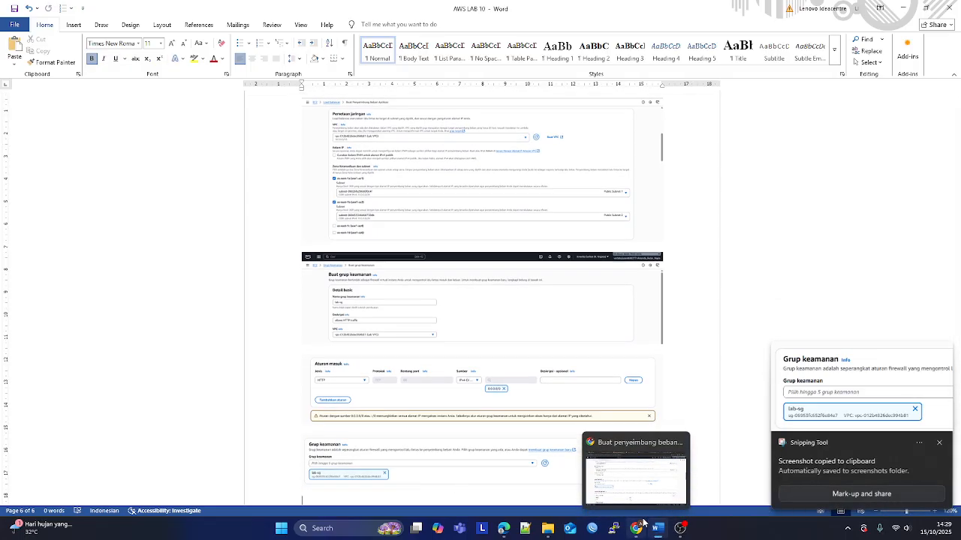
{"action": "left_click", "coordinate": [643, 523]}
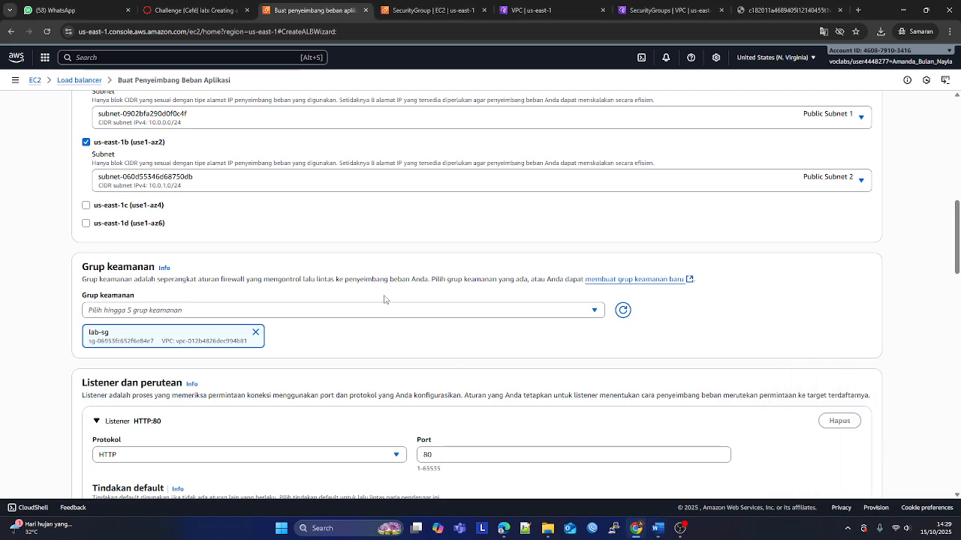
{"action": "scroll", "coordinate": [384, 299], "scroll_direction": "down", "scroll_amount": 1}
{"action": "scroll", "coordinate": [365, 275], "scroll_direction": "down", "scroll_amount": 2}
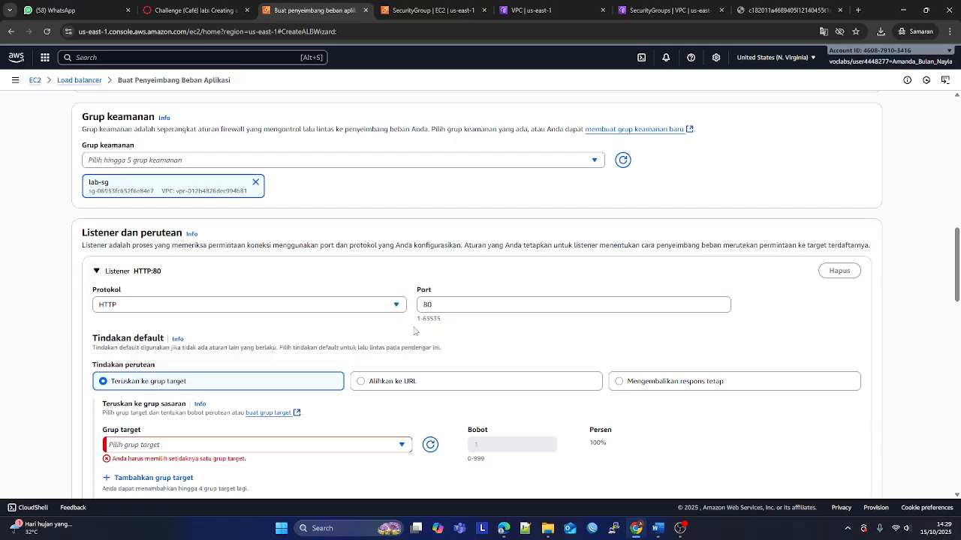
{"action": "scroll", "coordinate": [253, 377], "scroll_direction": "down", "scroll_amount": 1}
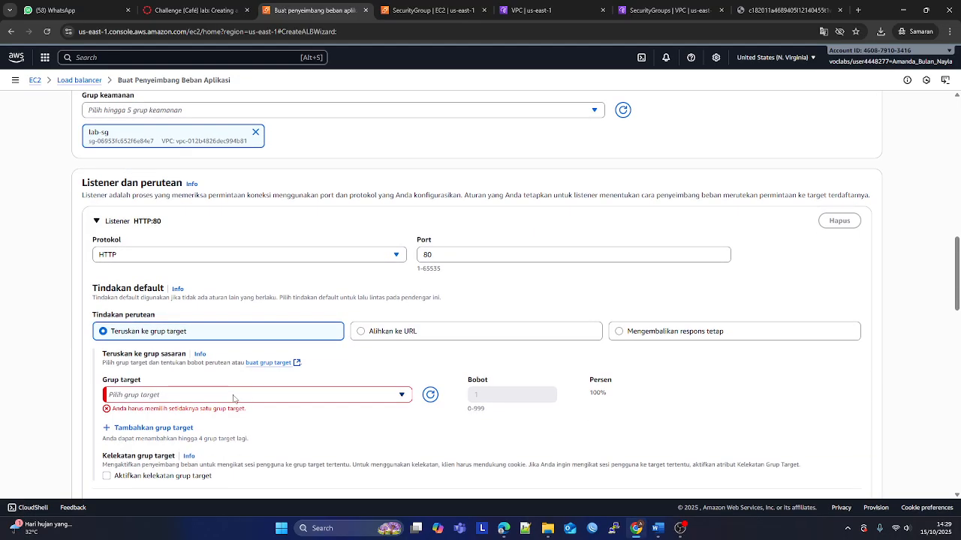
{"action": "left_click", "coordinate": [234, 397]}
{"action": "left_click", "coordinate": [223, 399]}
{"action": "scroll", "coordinate": [223, 399], "scroll_direction": "down", "scroll_amount": 2}
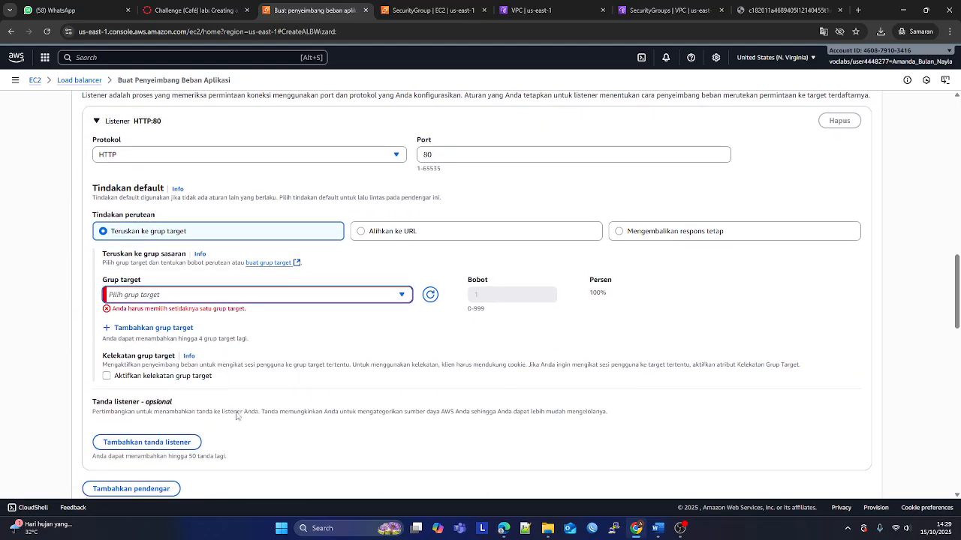
{"action": "left_click", "coordinate": [186, 328]}
{"action": "left_click", "coordinate": [682, 330]}
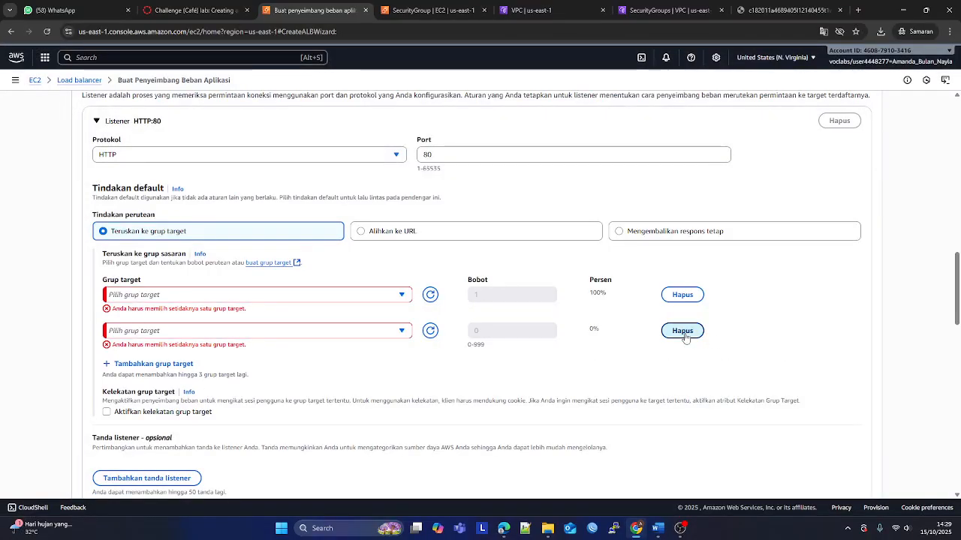
- Start creating a target group from the listener section, recheck the Task 5 instructions, and name the group lab-tg
{"action": "left_click", "coordinate": [283, 264]}
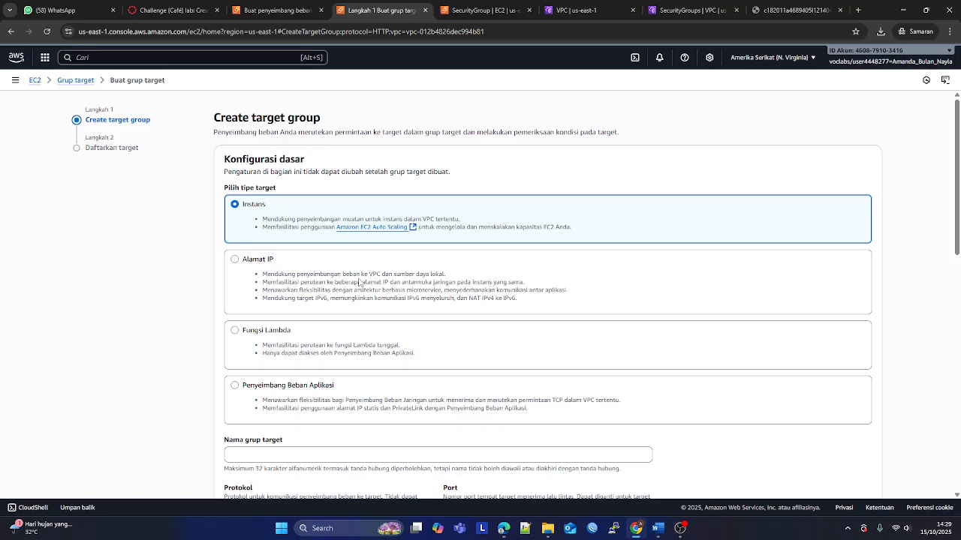
{"action": "left_click", "coordinate": [177, 9]}
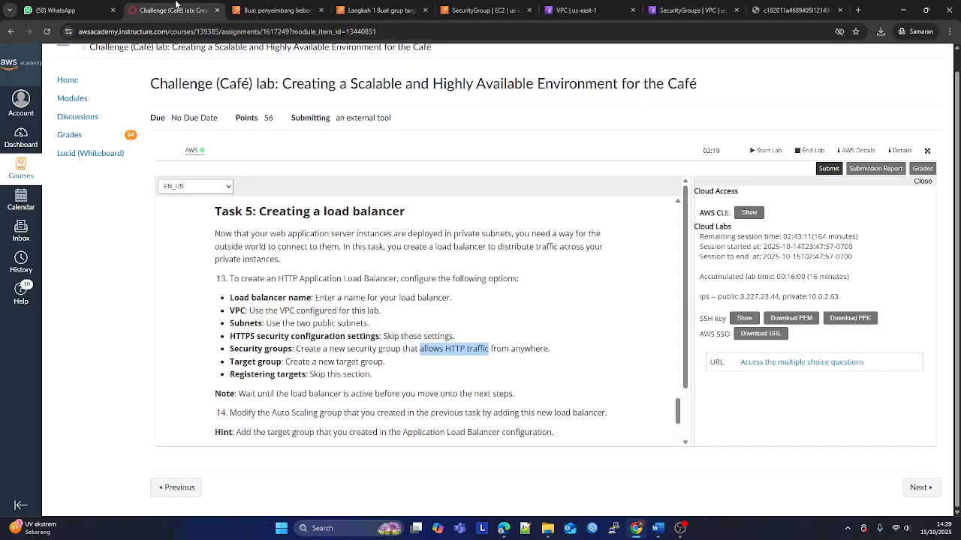
{"action": "left_click", "coordinate": [379, 10]}
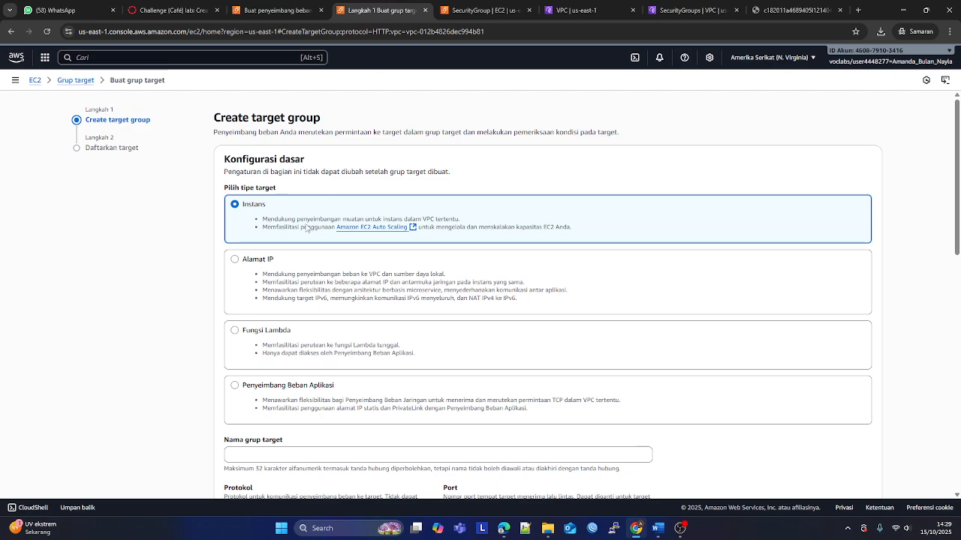
{"action": "scroll", "coordinate": [306, 228], "scroll_direction": "down", "scroll_amount": 2}
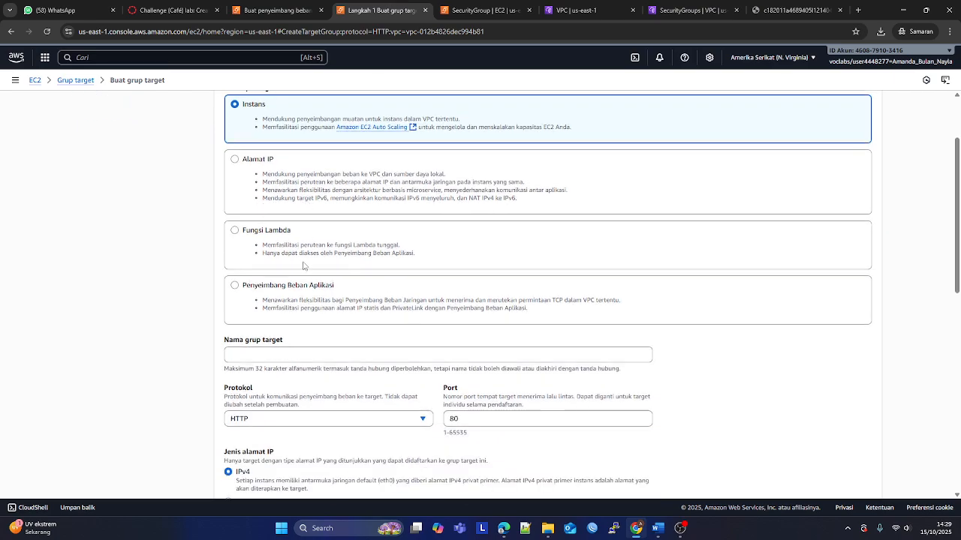
{"action": "left_click", "coordinate": [265, 353]}
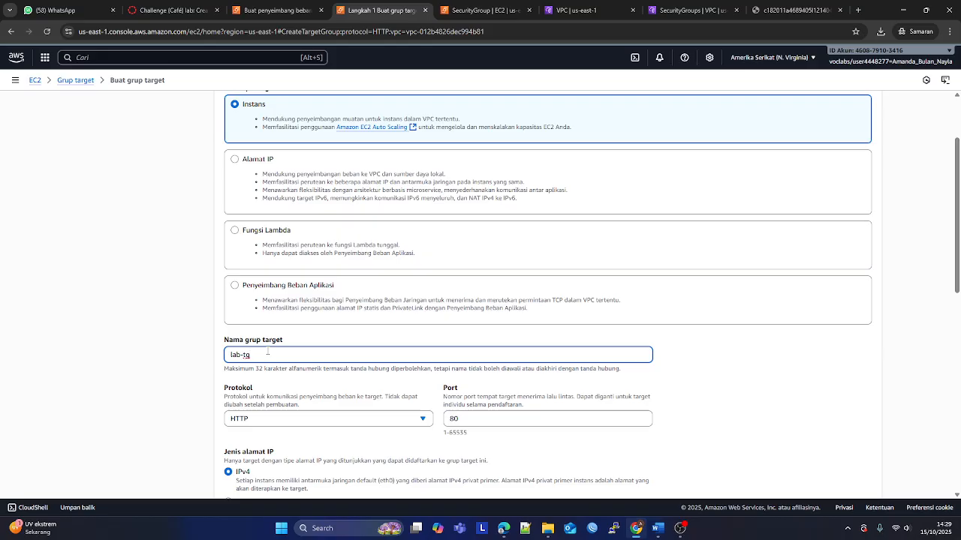
{"action": "scroll", "coordinate": [267, 352], "scroll_direction": "down", "scroll_amount": 3}
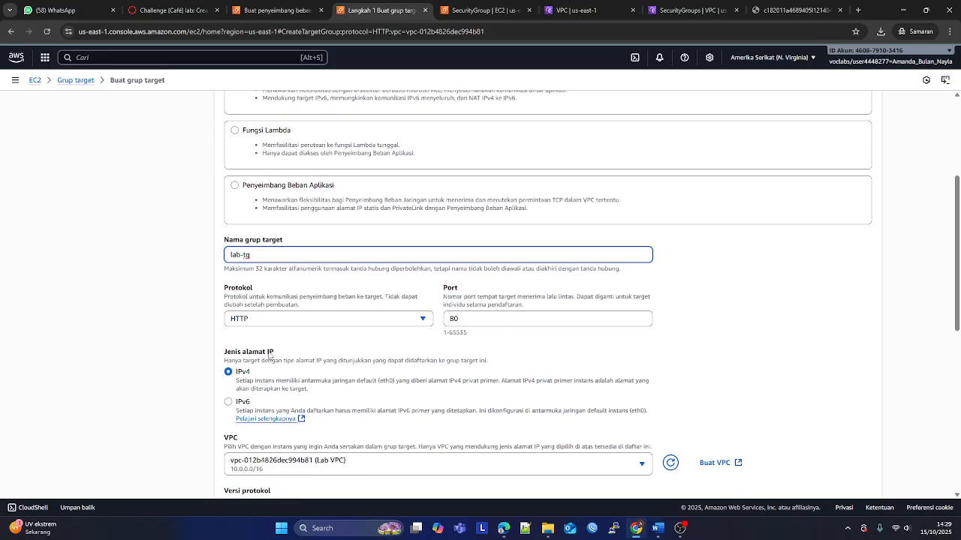
{"action": "scroll", "coordinate": [274, 392], "scroll_direction": "down", "scroll_amount": 1}
{"action": "scroll", "coordinate": [288, 428], "scroll_direction": "down", "scroll_amount": 1}
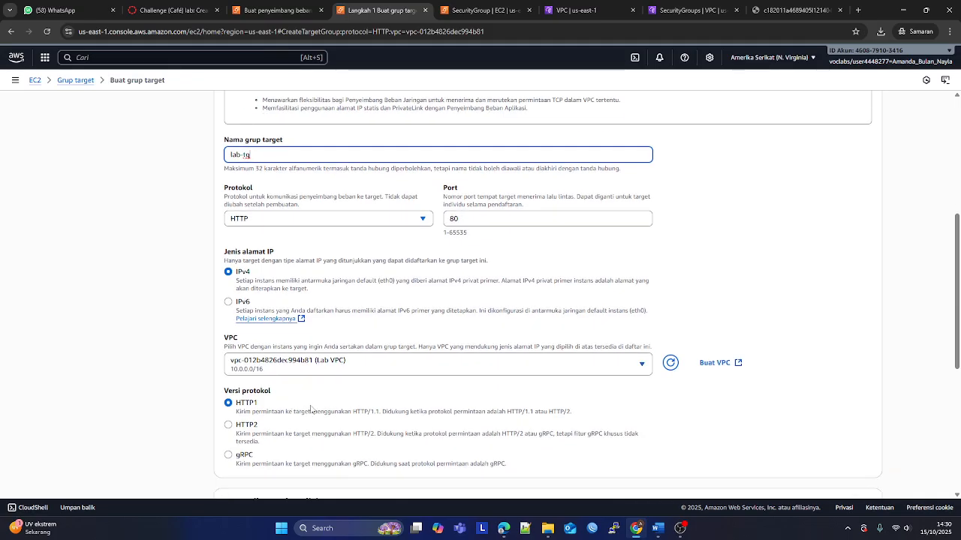
- Capture a screenshot of the target group's basic configuration and paste it into the AWS LAB 10 Word document
{"action": "scroll", "coordinate": [311, 409], "scroll_direction": "up", "scroll_amount": 6}
{"action": "scroll", "coordinate": [311, 408], "scroll_direction": "down", "scroll_amount": 1}
{"action": "left_click", "coordinate": [171, 361]}
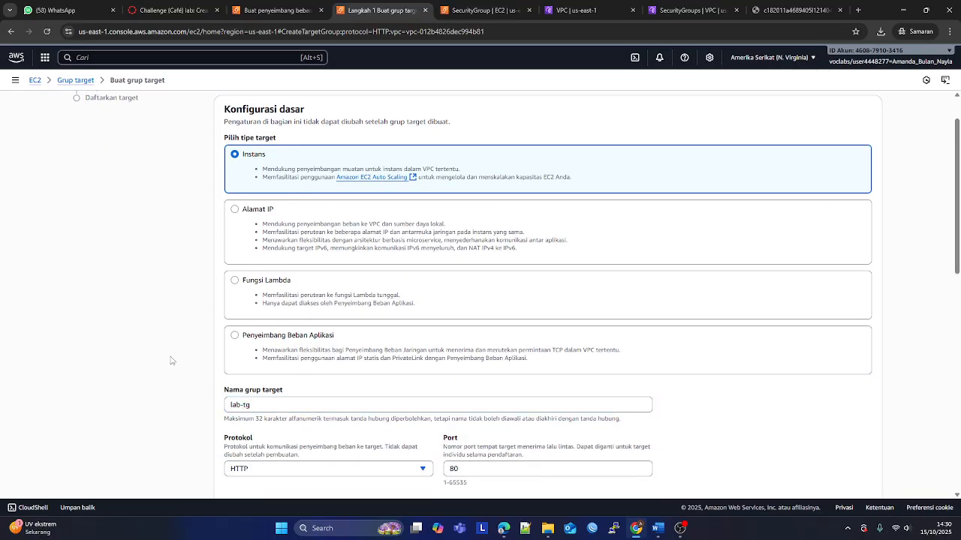
{"action": "key", "text": "super+shift+s"}
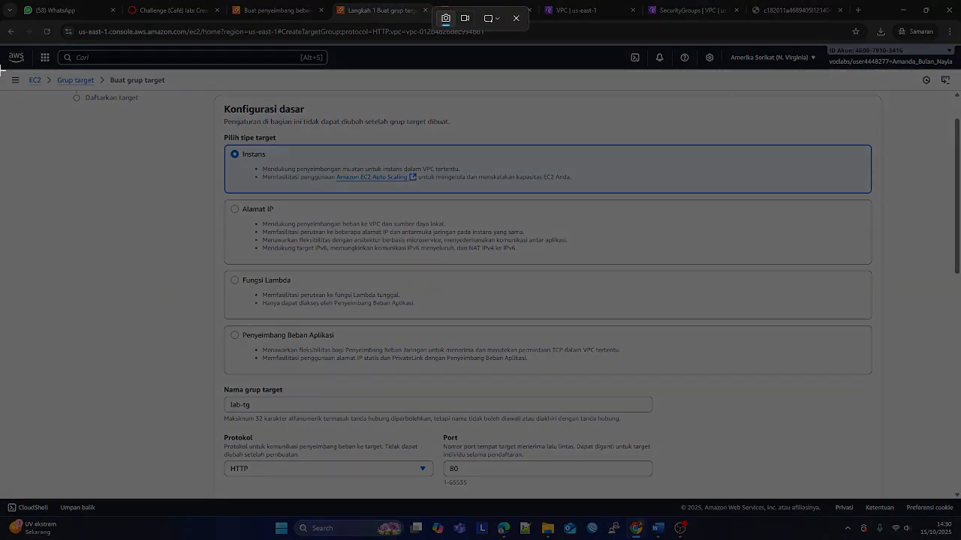
{"action": "left_click_drag", "start_coordinate": [0, 43], "coordinate": [960, 497]}
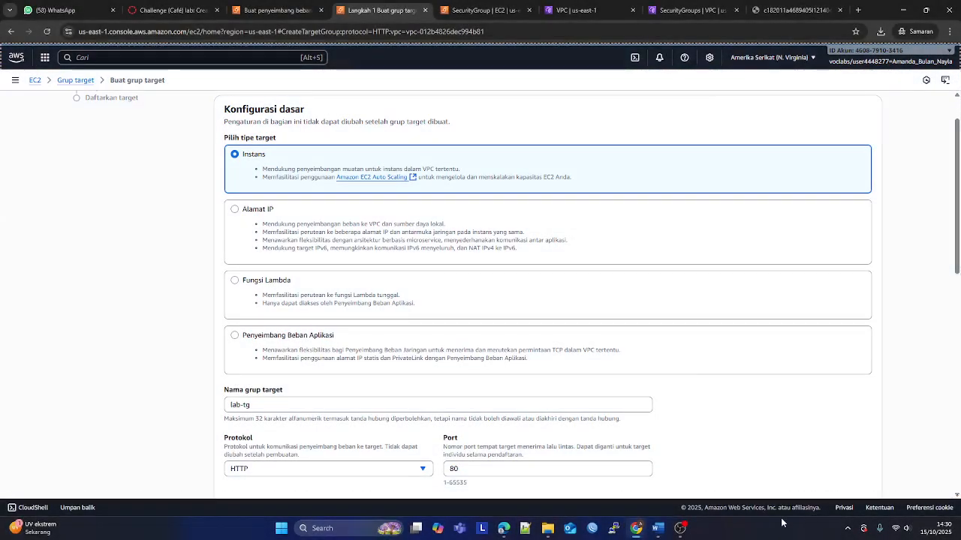
{"action": "left_click", "coordinate": [658, 528]}
{"action": "key", "text": "ctrl+v"}
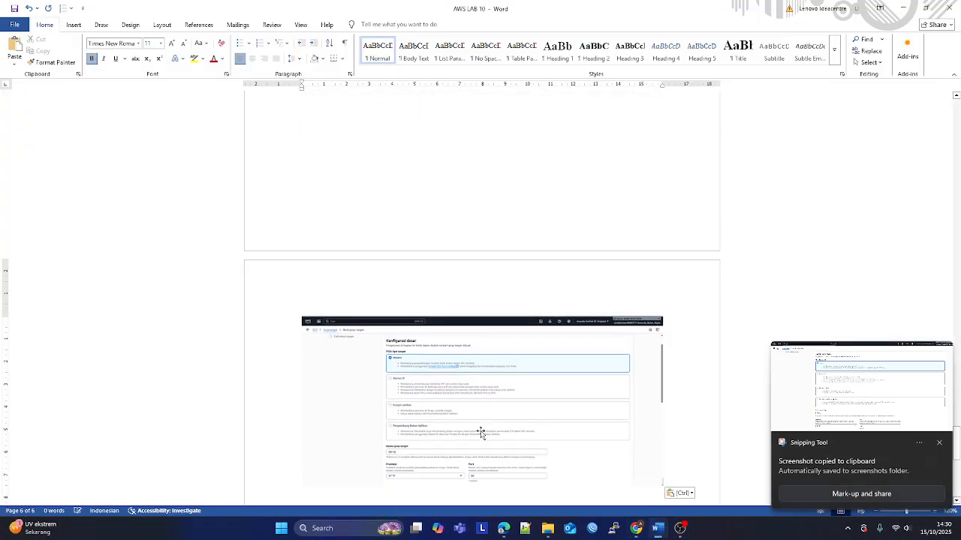
- Back in Chrome, keep the remaining lab-tg settings at their defaults and proceed to target registration
{"action": "left_click", "coordinate": [636, 528]}
{"action": "scroll", "coordinate": [576, 368], "scroll_direction": "down", "scroll_amount": 8}
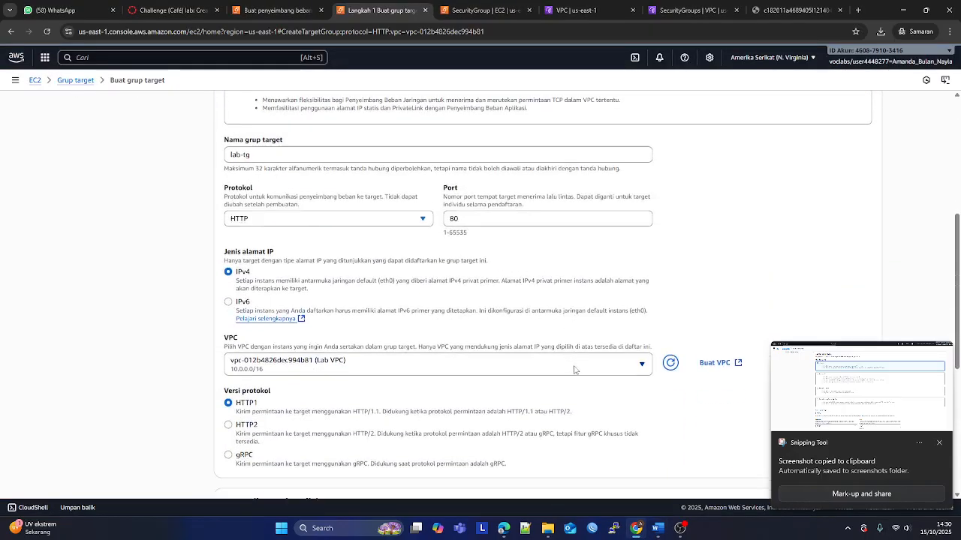
{"action": "scroll", "coordinate": [580, 371], "scroll_direction": "down", "scroll_amount": 1}
{"action": "left_click", "coordinate": [939, 442]}
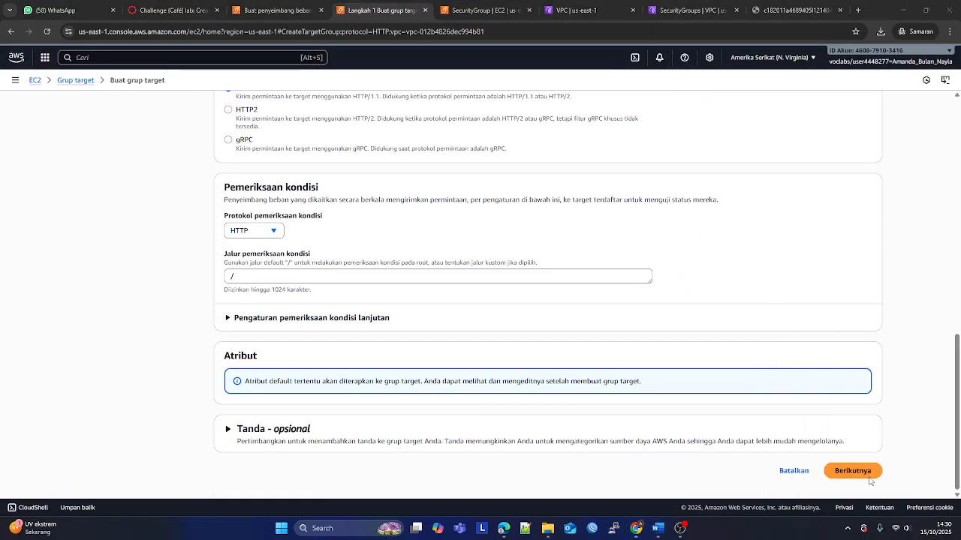
{"action": "left_click", "coordinate": [853, 471]}
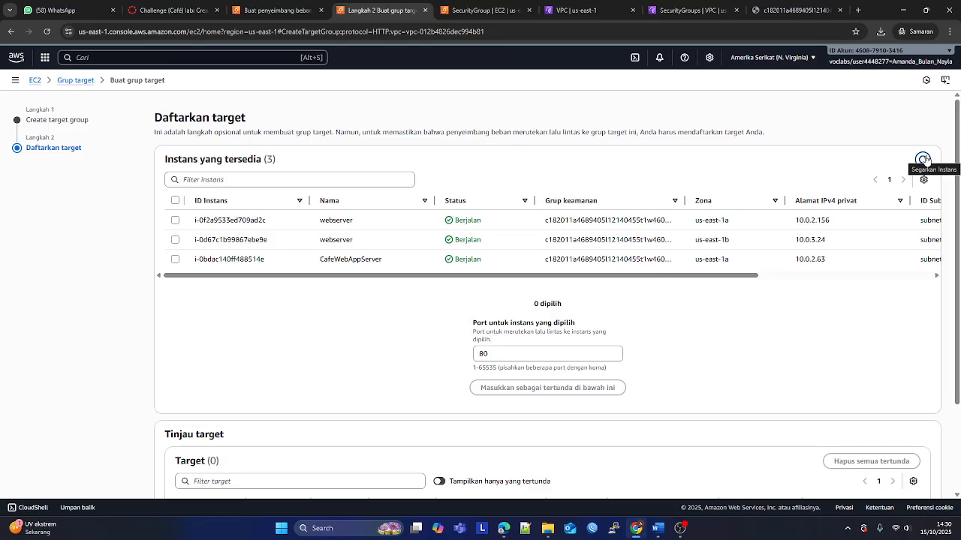
- Check the load balancer form for a selectable target group and open another target group creation page
{"action": "left_click", "coordinate": [277, 9]}
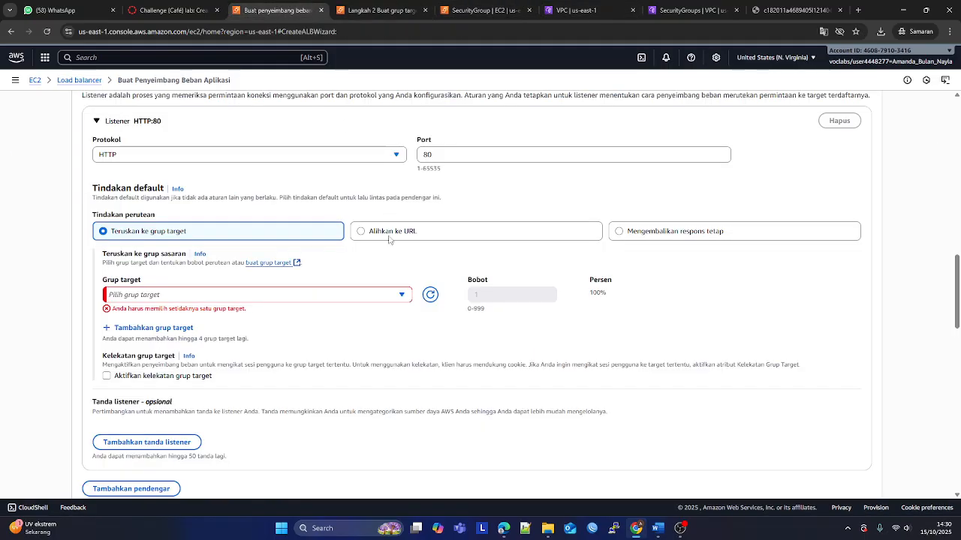
{"action": "left_click", "coordinate": [335, 295]}
{"action": "left_click", "coordinate": [335, 295]}
{"action": "left_click", "coordinate": [335, 295]}
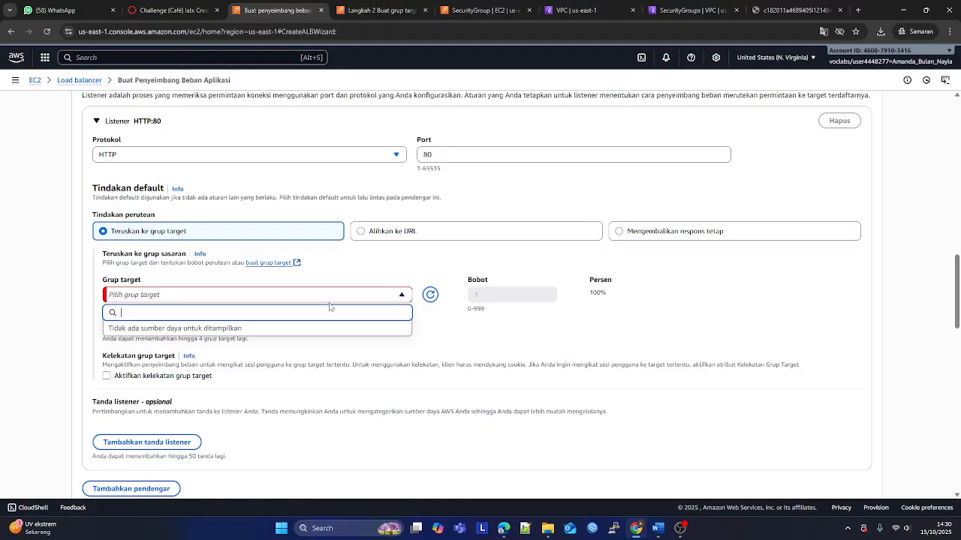
{"action": "left_click", "coordinate": [271, 263]}
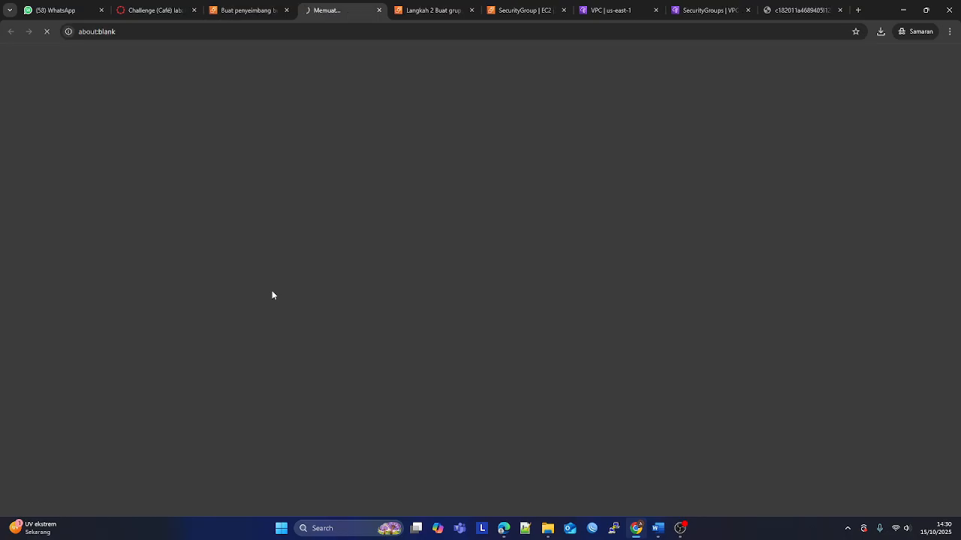
- Return to the target registration stage of lab-tg and create the target group without registering any targets
{"action": "left_click", "coordinate": [417, 9]}
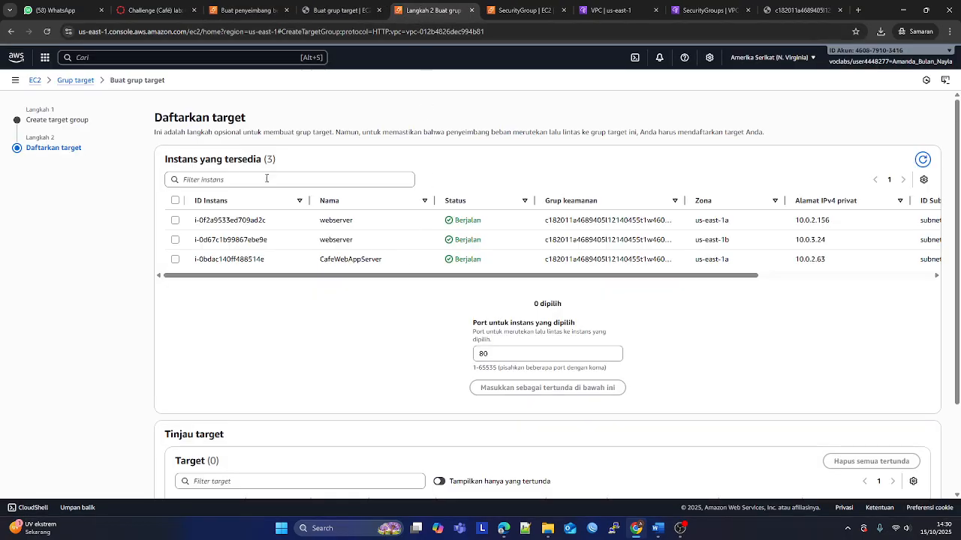
{"action": "scroll", "coordinate": [617, 364], "scroll_direction": "down", "scroll_amount": 2}
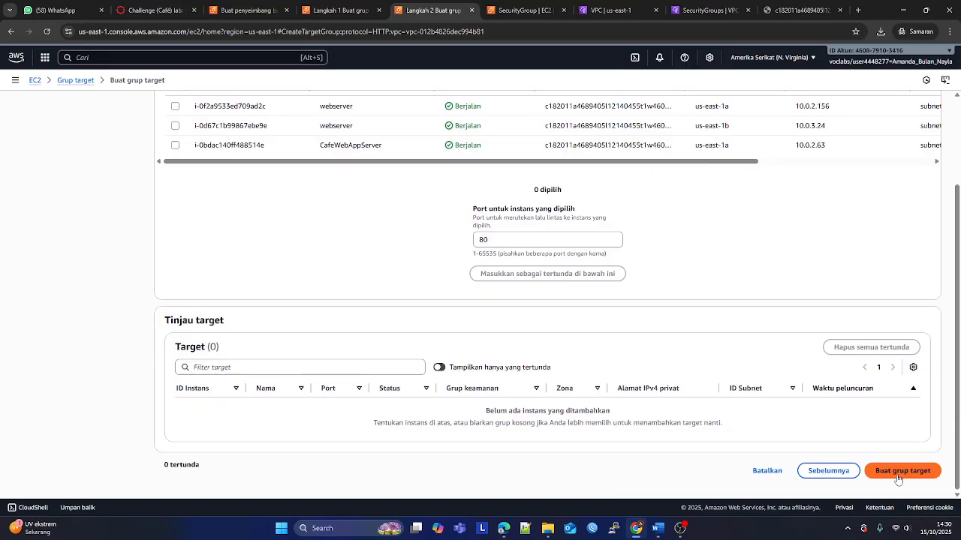
{"action": "scroll", "coordinate": [854, 384], "scroll_direction": "up", "scroll_amount": 2}
{"action": "scroll", "coordinate": [853, 384], "scroll_direction": "down", "scroll_amount": 2}
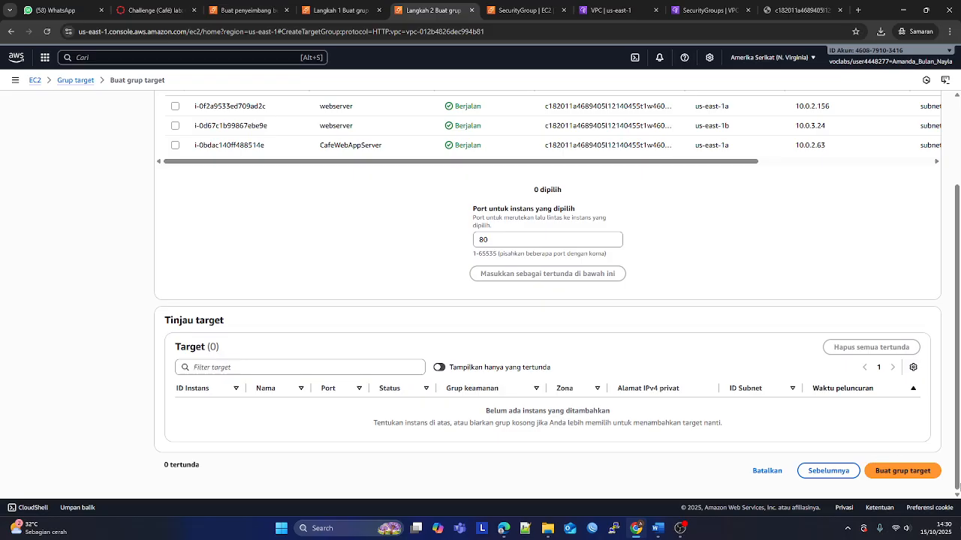
{"action": "left_click", "coordinate": [891, 471]}
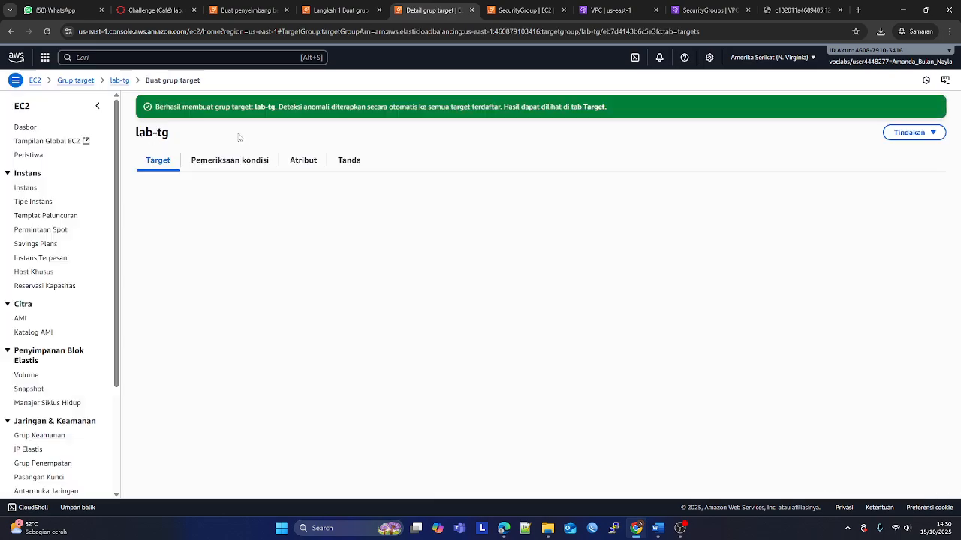
- On the load balancer form, refresh the available target groups and select lab-tg as the HTTP:80 listener's forwarding target
{"action": "left_click", "coordinate": [240, 9]}
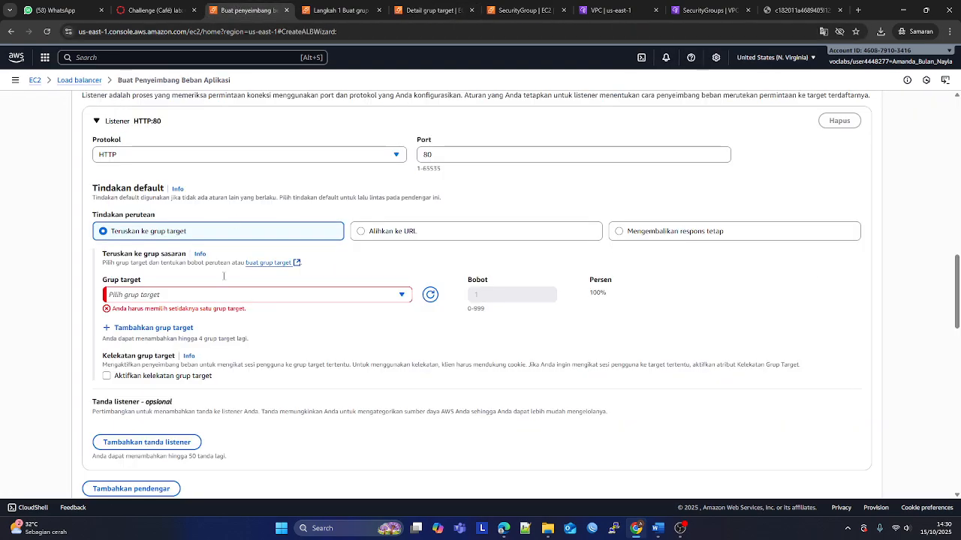
{"action": "left_click", "coordinate": [203, 295]}
{"action": "left_click", "coordinate": [202, 295]}
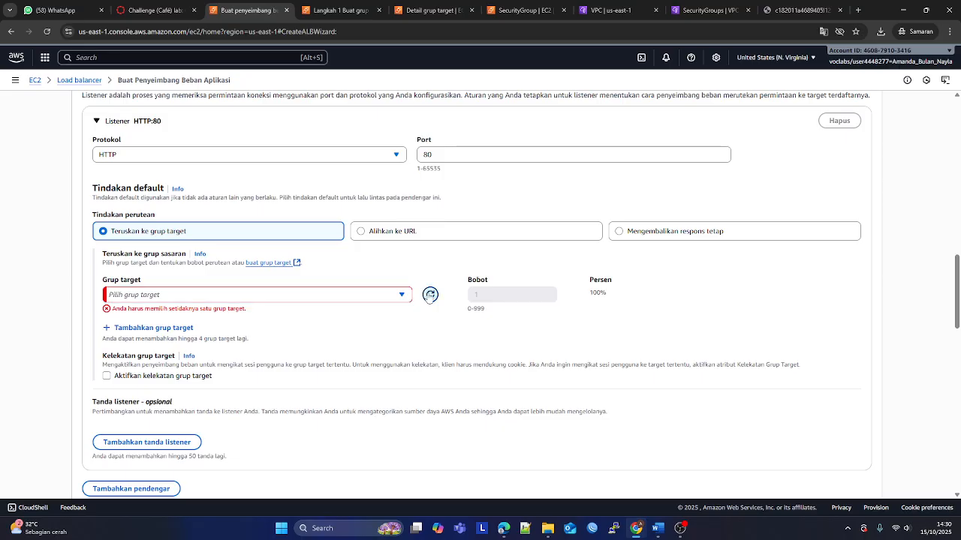
{"action": "left_click", "coordinate": [430, 294]}
{"action": "left_click", "coordinate": [400, 297]}
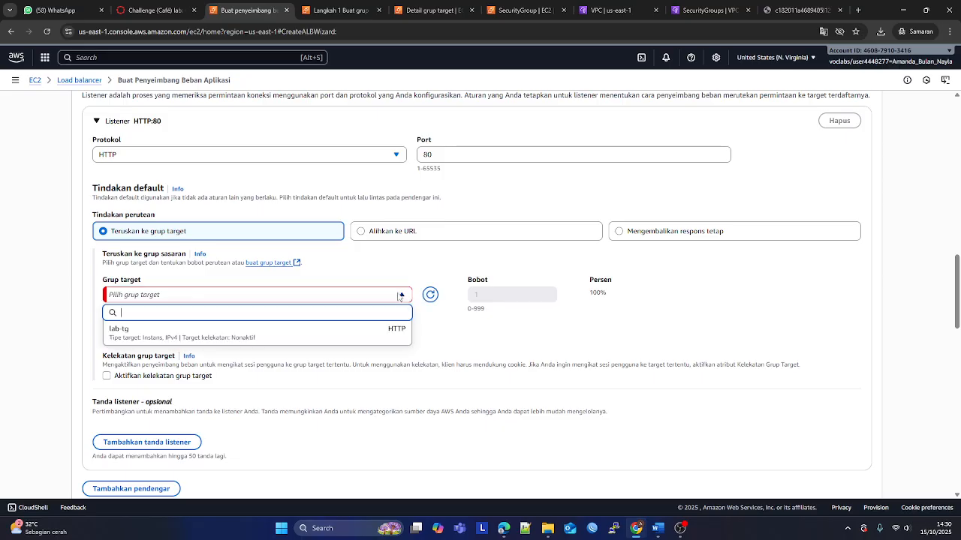
{"action": "left_click", "coordinate": [382, 331]}
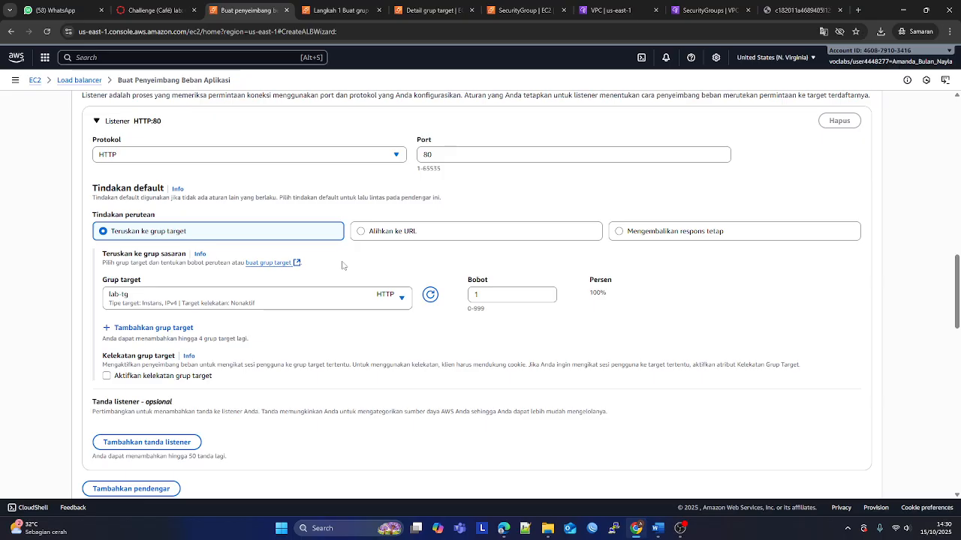
- Capture a screenshot of the target group selection and paste it into the AWS LAB 10 Word document
{"action": "key", "text": "super+shift+s"}
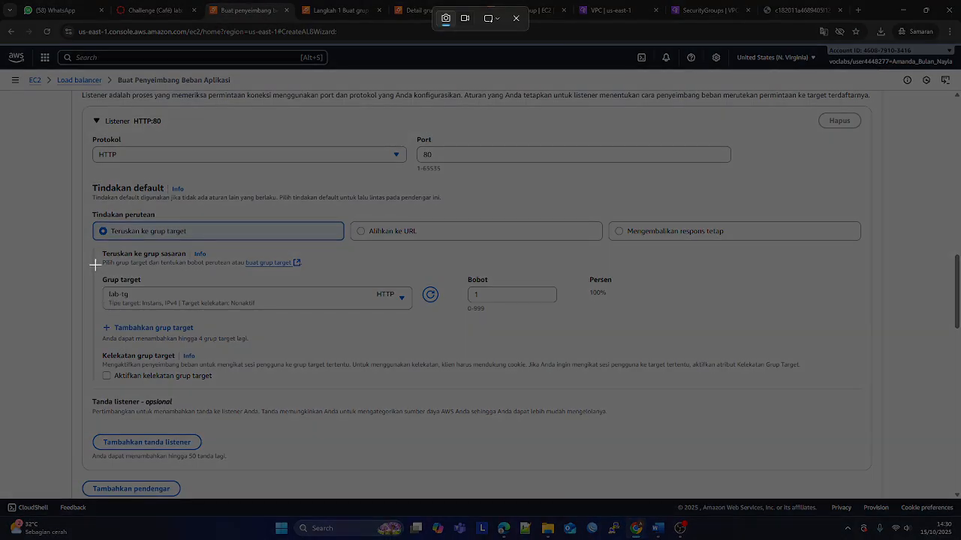
{"action": "left_click_drag", "start_coordinate": [93, 243], "coordinate": [725, 320]}
{"action": "left_click", "coordinate": [659, 530]}
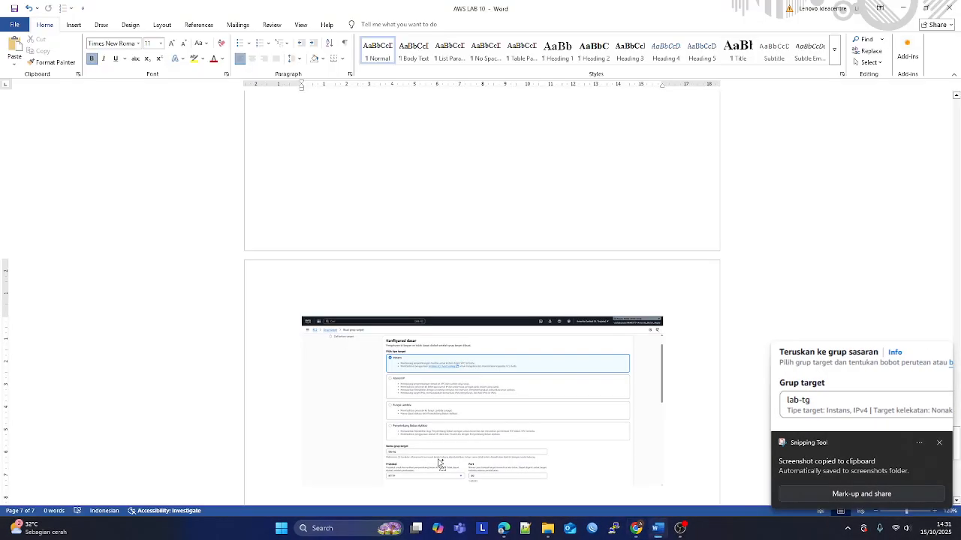
{"action": "key", "text": "ctrl+v"}
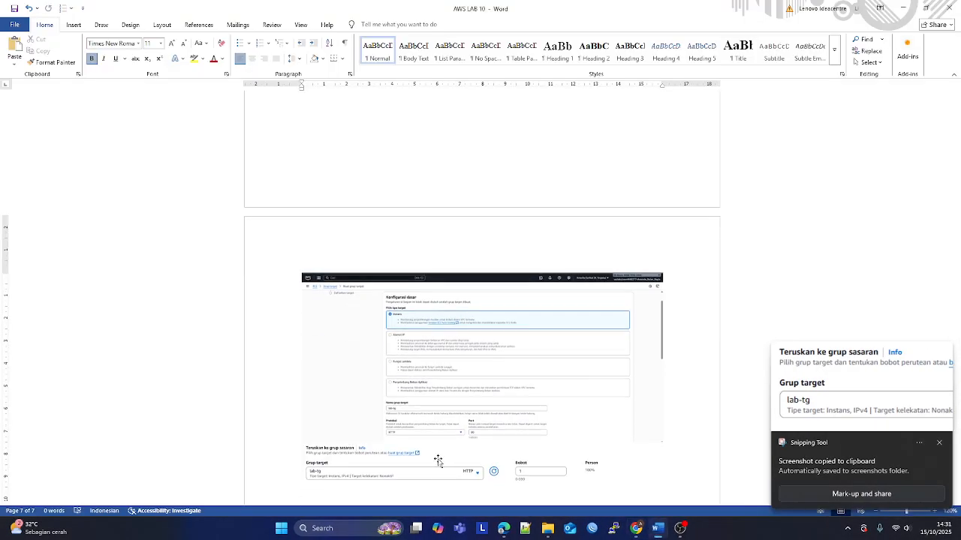
- Back in Chrome, capture the listener and routing section with its HTTP:80 listener and paste it below the previous screenshot in Word
{"action": "left_click", "coordinate": [636, 528]}
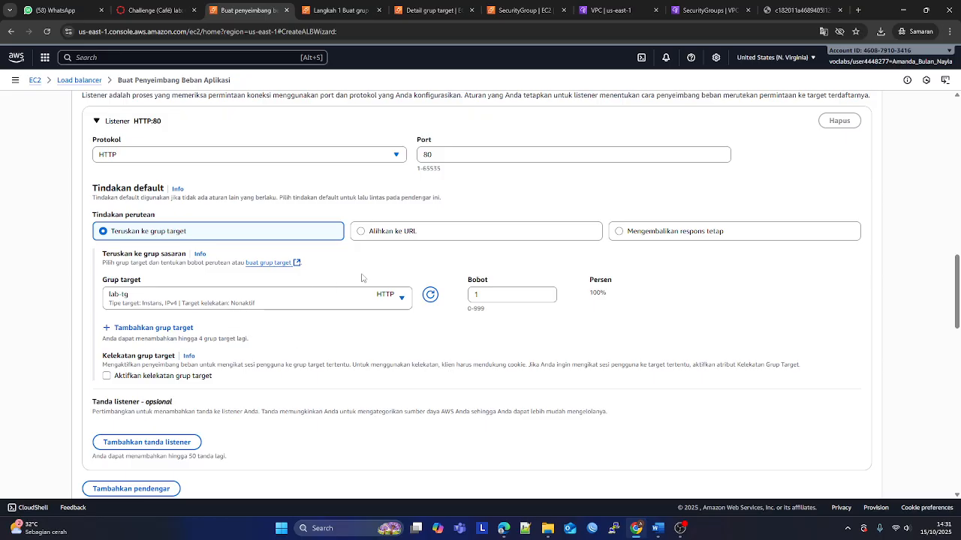
{"action": "scroll", "coordinate": [420, 361], "scroll_direction": "down", "scroll_amount": 2}
{"action": "scroll", "coordinate": [420, 361], "scroll_direction": "up", "scroll_amount": 3}
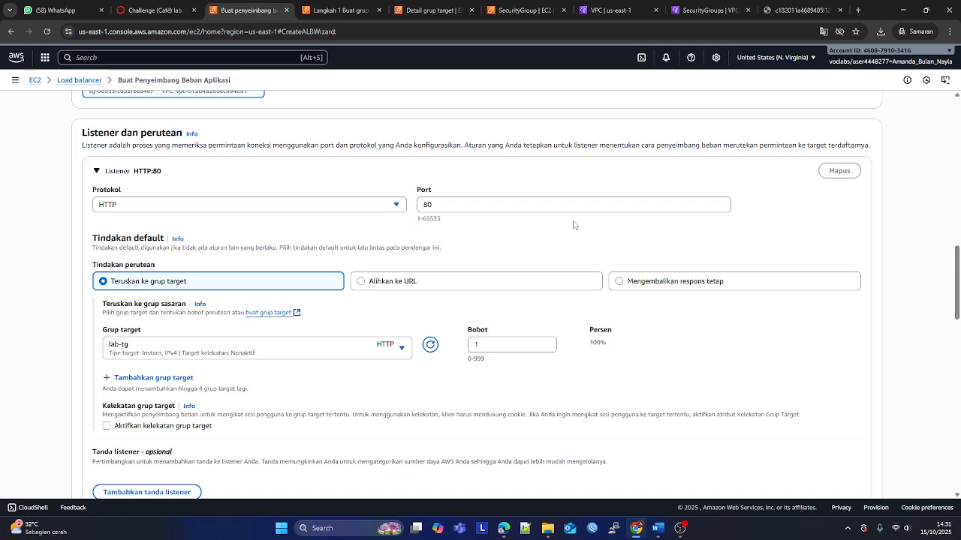
{"action": "scroll", "coordinate": [575, 226], "scroll_direction": "down", "scroll_amount": 3}
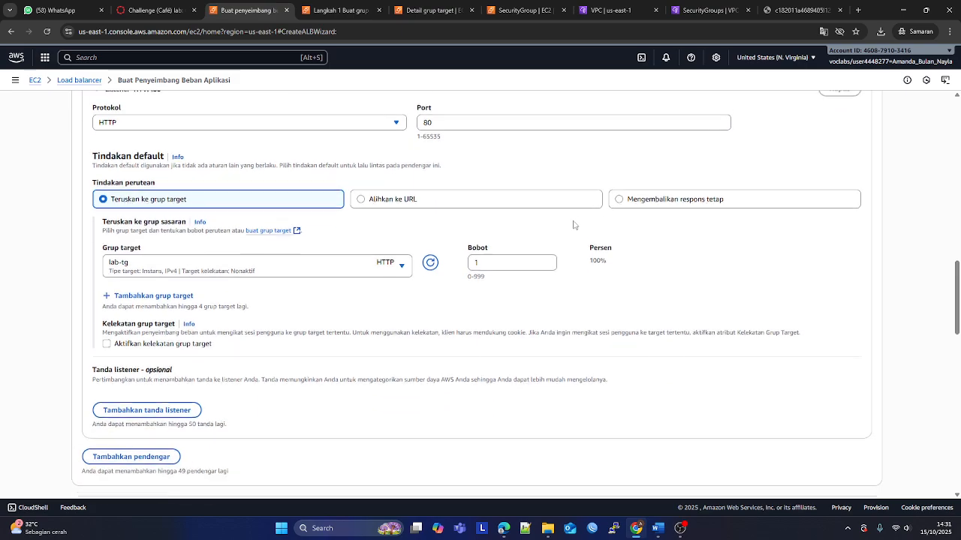
{"action": "scroll", "coordinate": [574, 226], "scroll_direction": "up", "scroll_amount": 3}
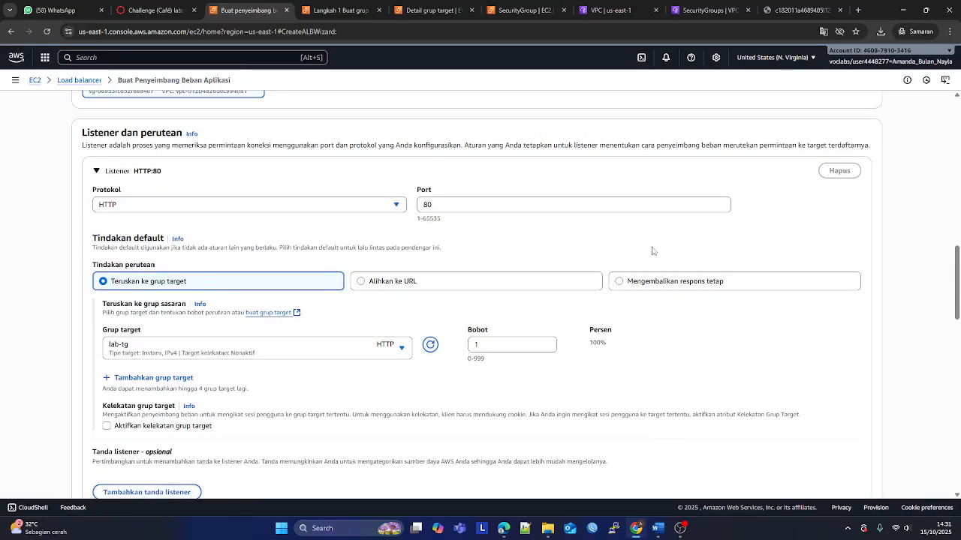
{"action": "key", "text": "super+shift+s"}
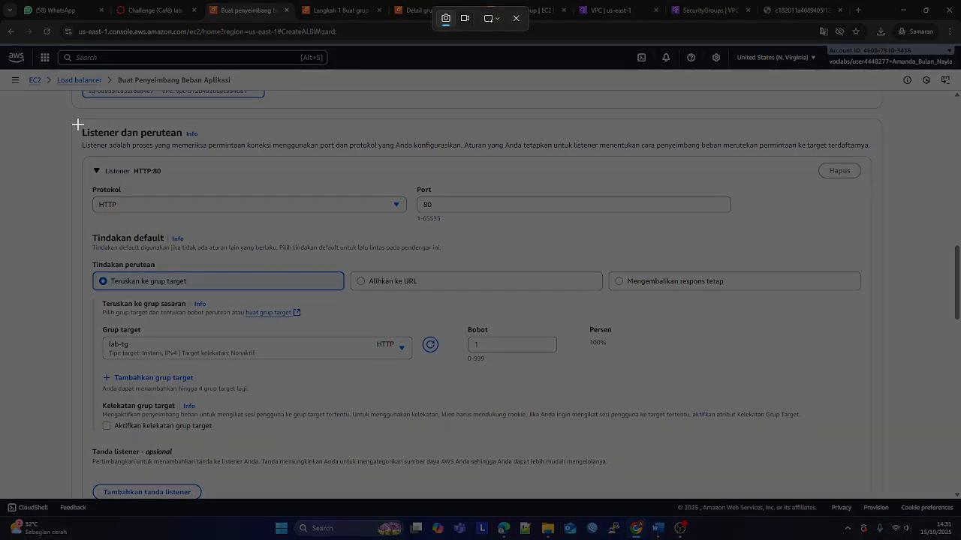
{"action": "left_click_drag", "start_coordinate": [57, 115], "coordinate": [890, 375]}
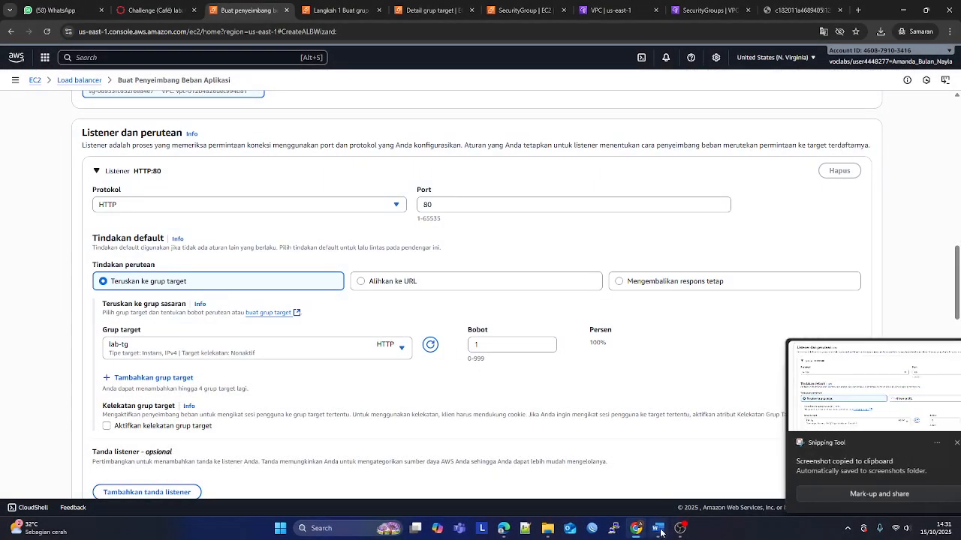
{"action": "key", "text": "alt+Tab"}
{"action": "scroll", "coordinate": [523, 451], "scroll_direction": "down", "scroll_amount": 3}
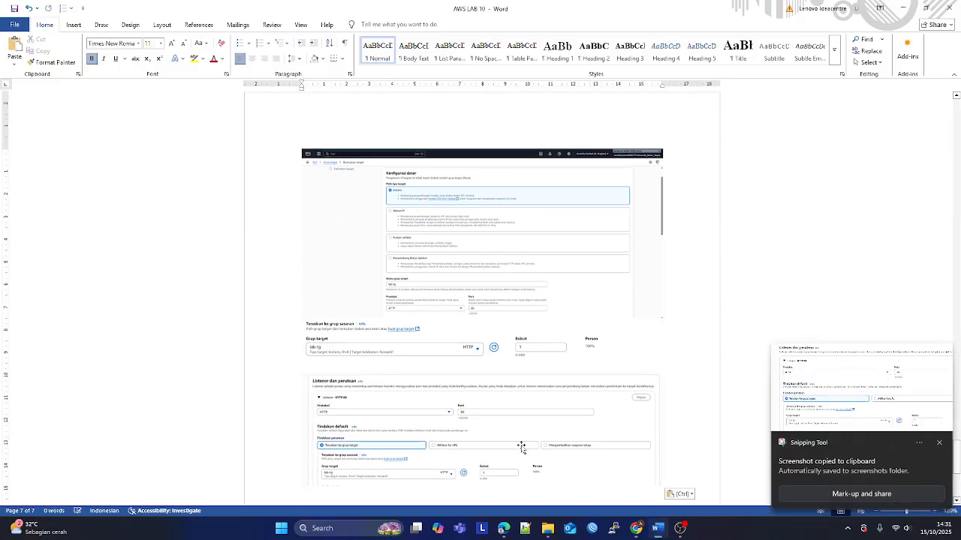
{"action": "left_click", "coordinate": [467, 361]}
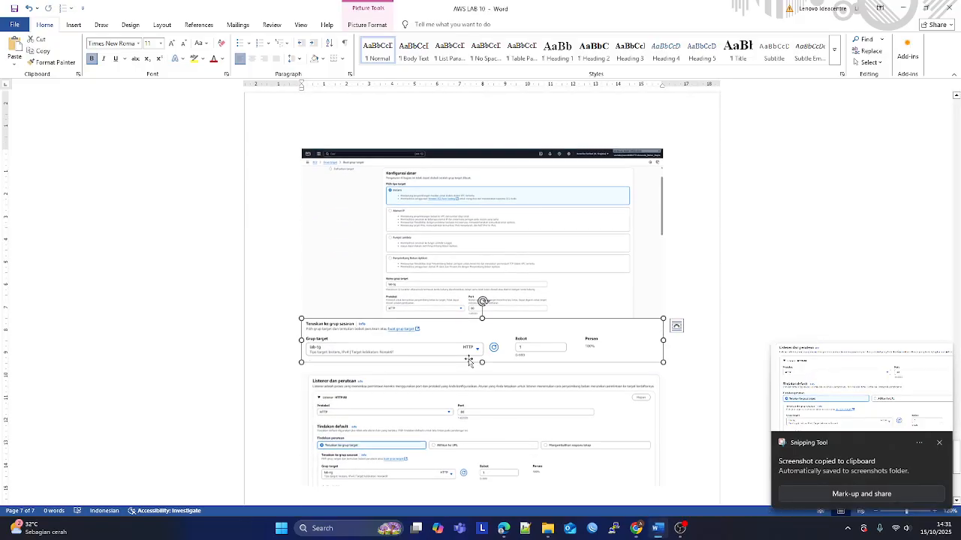
{"action": "scroll", "coordinate": [466, 376], "scroll_direction": "down", "scroll_amount": 2}
{"action": "left_click", "coordinate": [394, 480]}
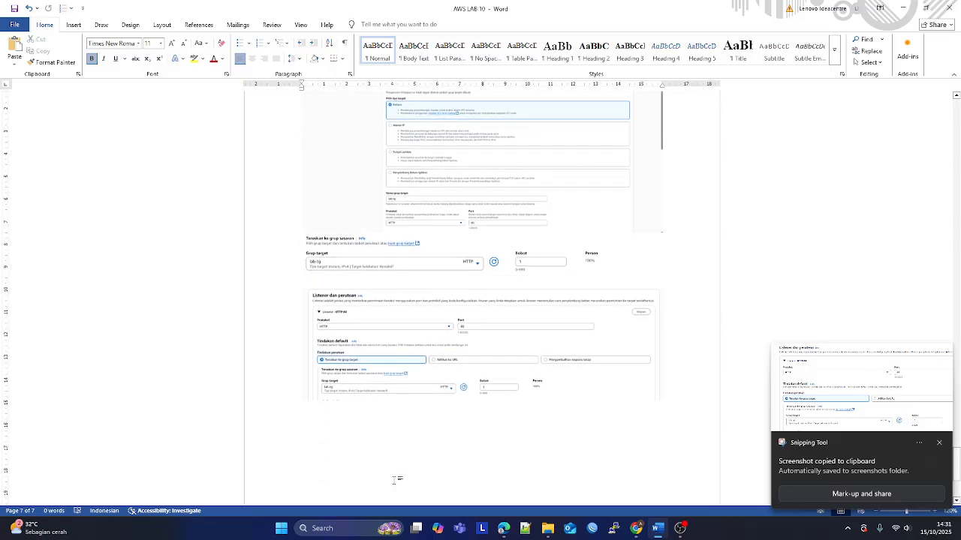
- Return to the load balancer form in Chrome, keep the optional service integrations off, and create the load balancer lab-lb
{"action": "left_click", "coordinate": [636, 528]}
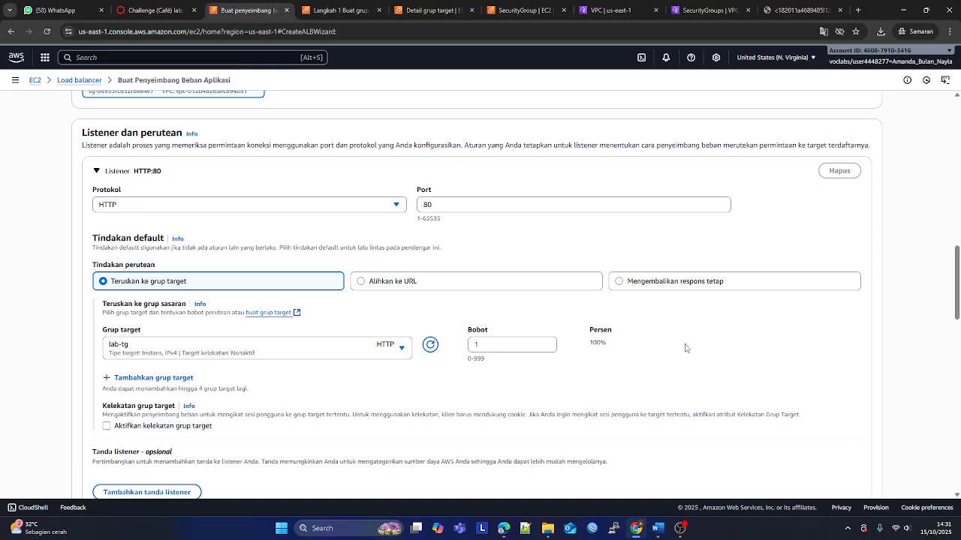
{"action": "scroll", "coordinate": [746, 333], "scroll_direction": "down", "scroll_amount": 6}
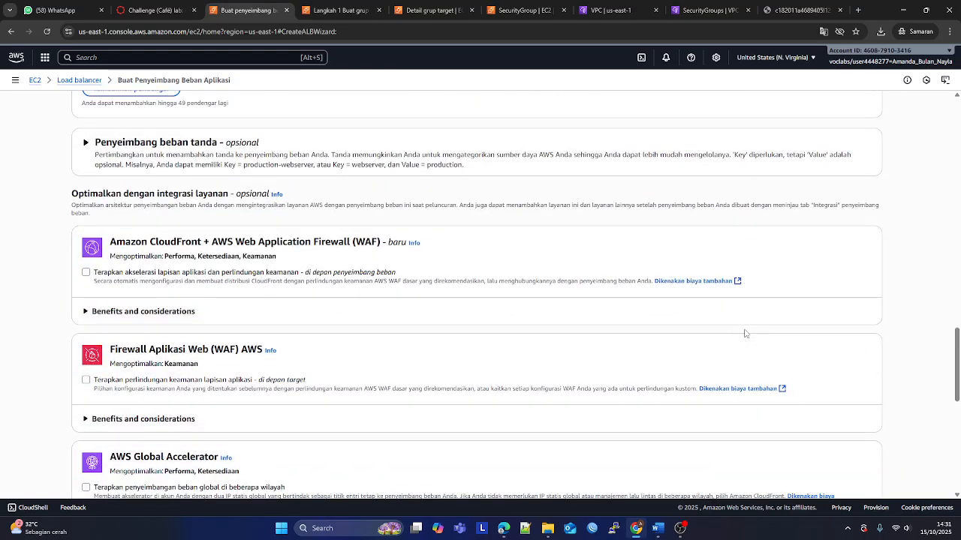
{"action": "scroll", "coordinate": [747, 333], "scroll_direction": "down", "scroll_amount": 6}
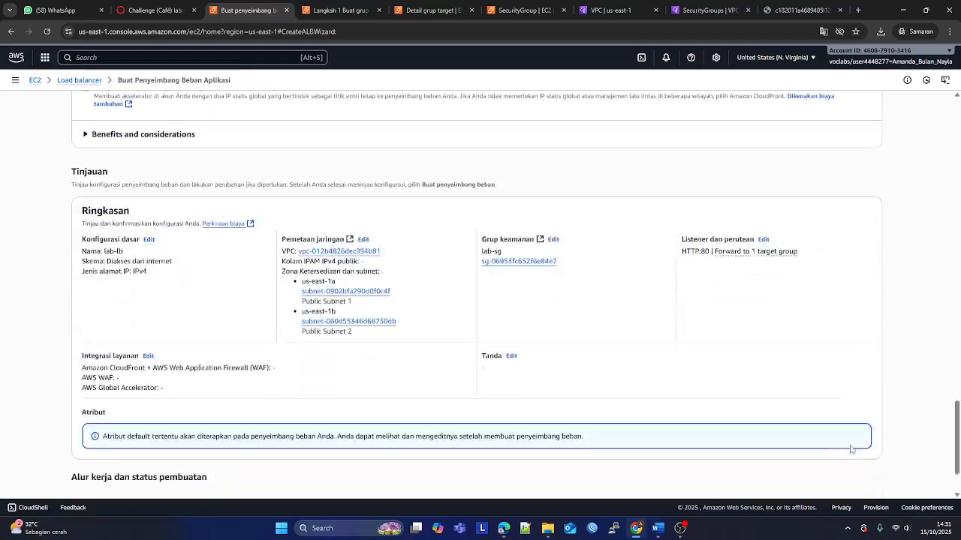
{"action": "left_click", "coordinate": [821, 471]}
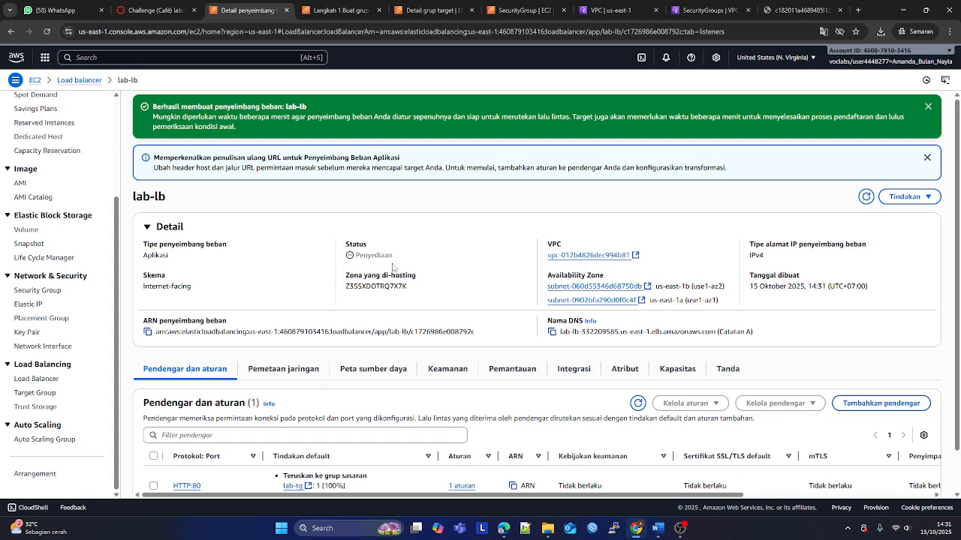
- Capture a screenshot of the lab-lb details page and paste it into the AWS LAB 10 Word document
{"action": "key", "text": "super+shift+s"}
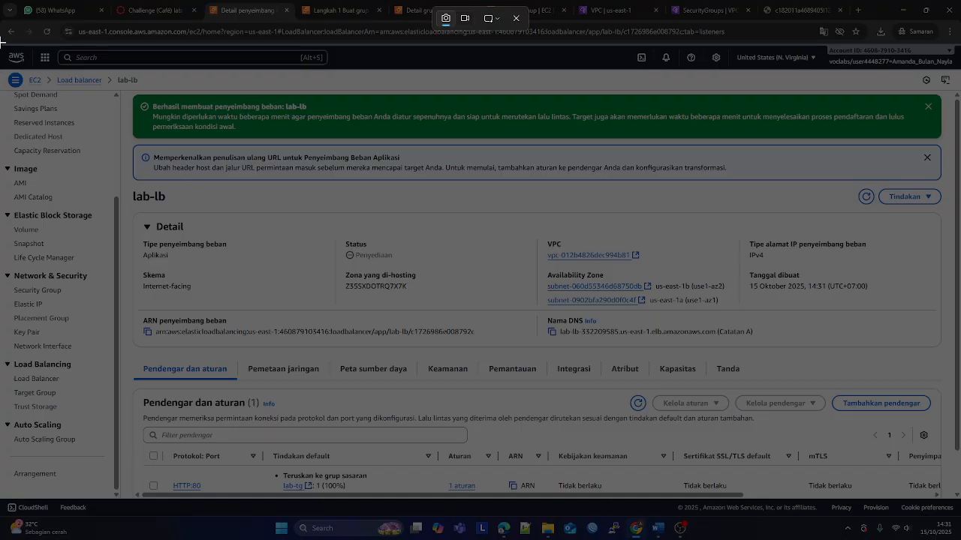
{"action": "left_click_drag", "start_coordinate": [2, 39], "coordinate": [292, 102]}
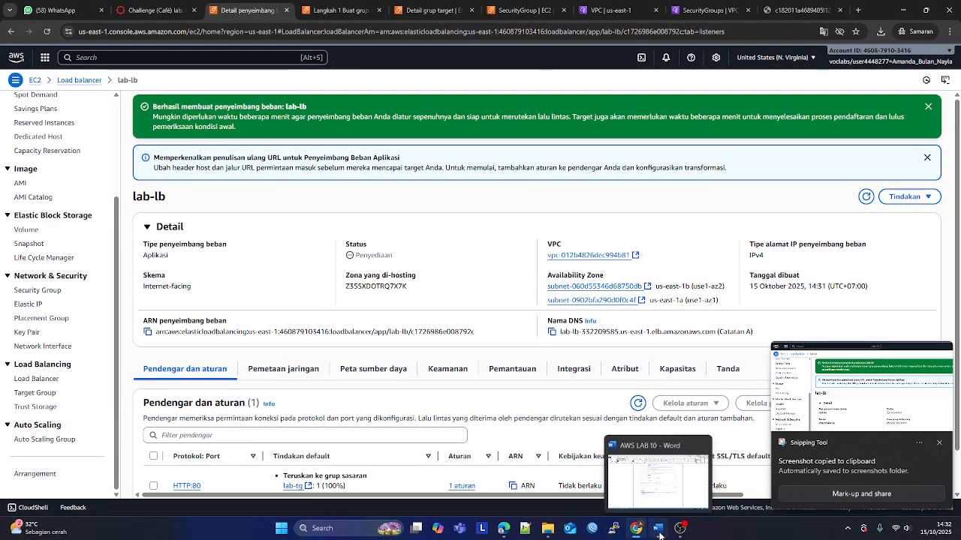
{"action": "left_click", "coordinate": [655, 531]}
{"action": "key", "text": "ctrl+v"}
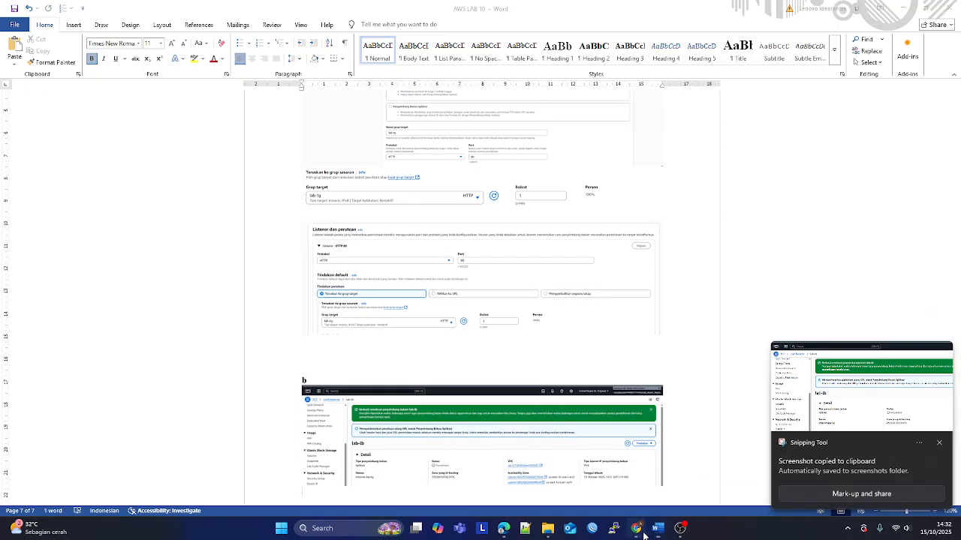
- Back in Chrome, dismiss the notices on the lab-lb details page and refresh it to check the load balancer's status
{"action": "key", "text": "alt+Tab"}
{"action": "left_click", "coordinate": [867, 198]}
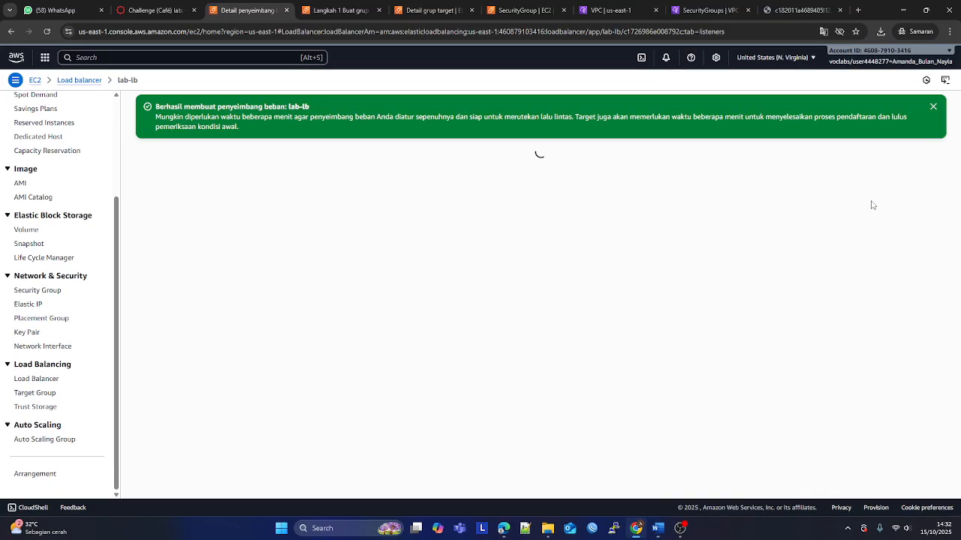
{"action": "left_click", "coordinate": [867, 198]}
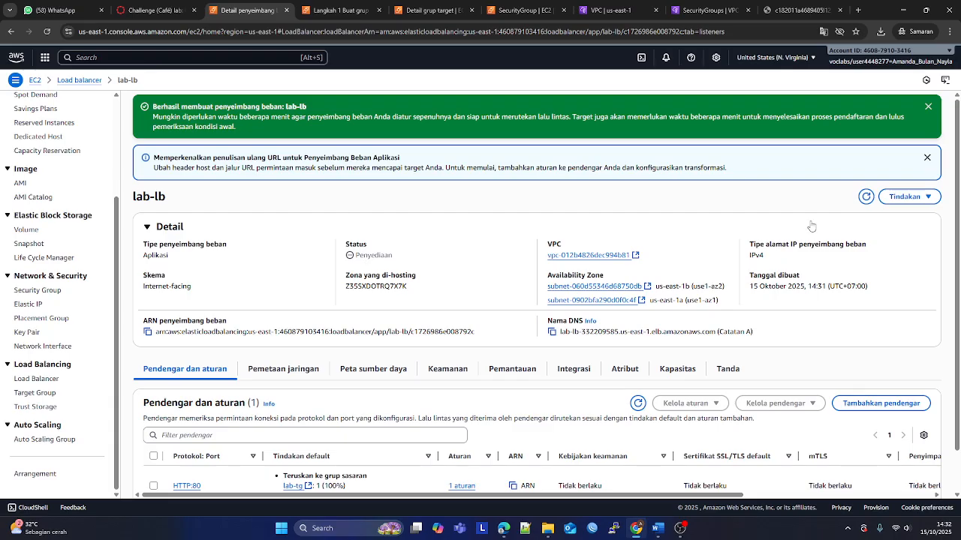
{"action": "left_click", "coordinate": [867, 197]}
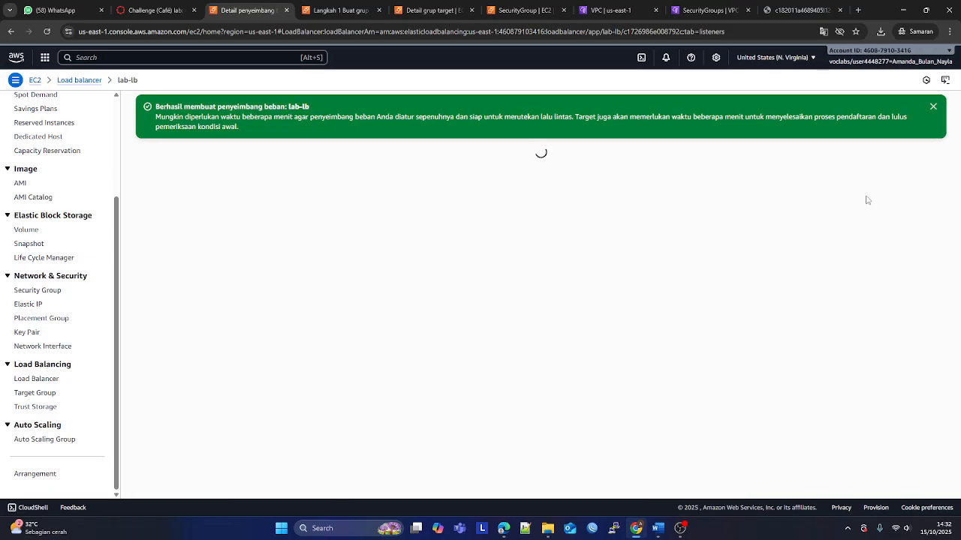
{"action": "left_click", "coordinate": [928, 107]}
{"action": "left_click", "coordinate": [930, 109]}
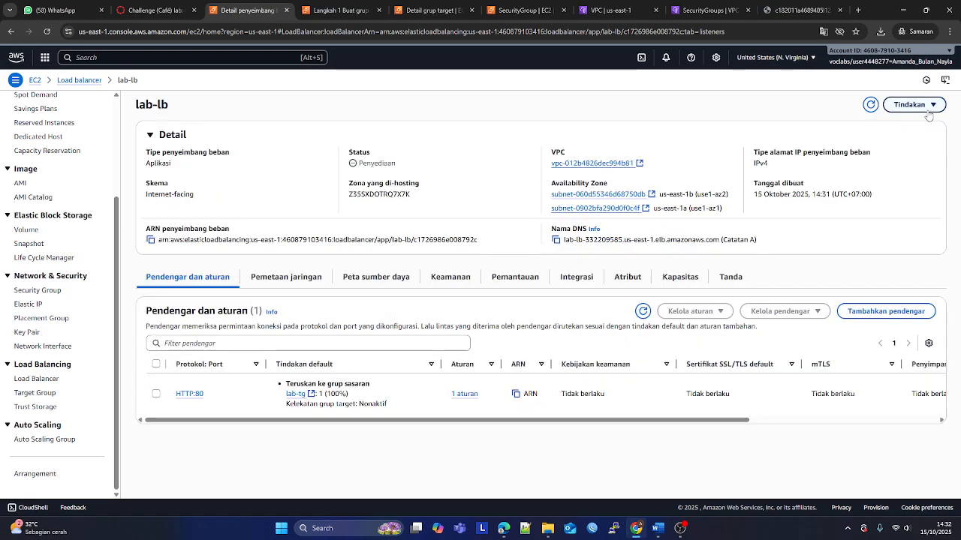
{"action": "left_click", "coordinate": [869, 103]}
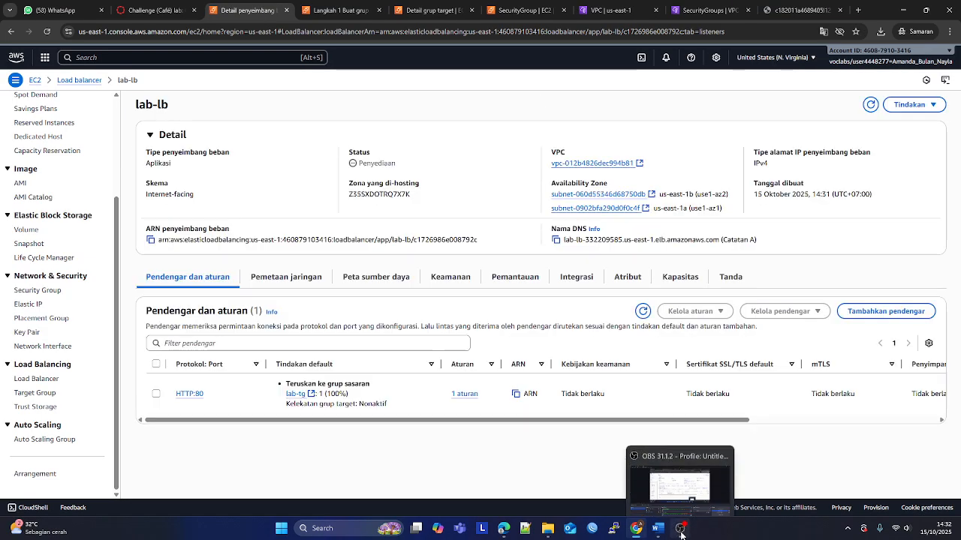
{"action": "left_click", "coordinate": [680, 528]}
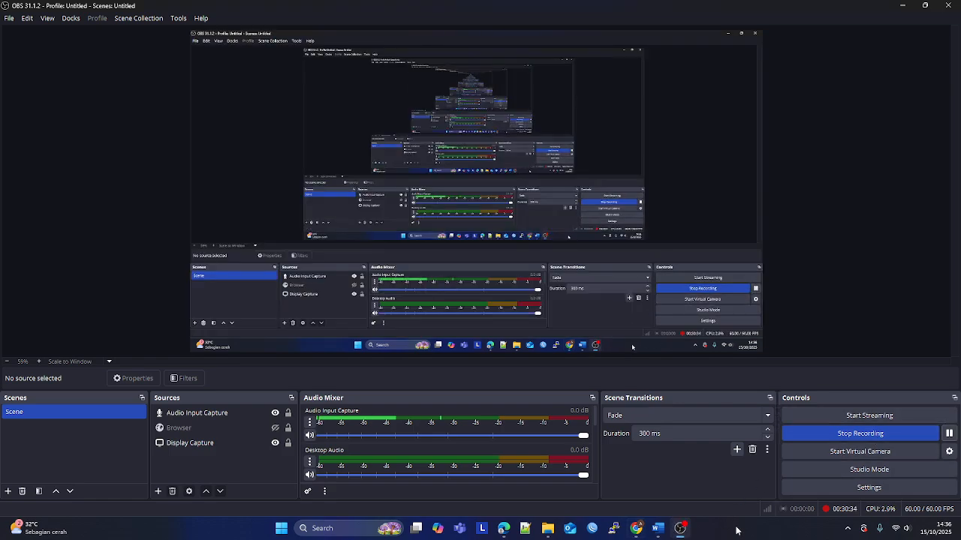
{"action": "left_click", "coordinate": [680, 529]}
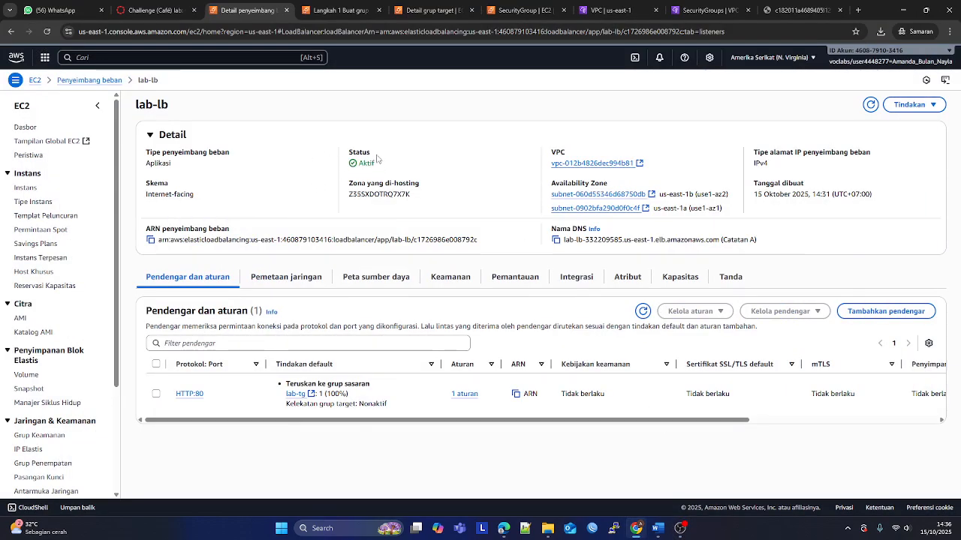
- Read the rest of Task 5 and Task 6.1 in the lab instructions, and open the Auto Scaling groups list in EC2
{"action": "left_click", "coordinate": [154, 9]}
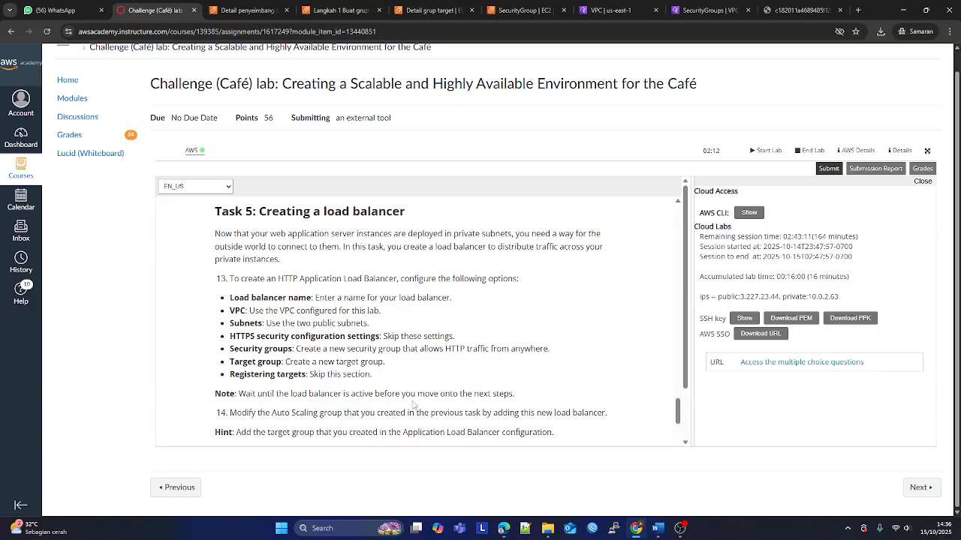
{"action": "scroll", "coordinate": [413, 406], "scroll_direction": "down", "scroll_amount": 3}
{"action": "scroll", "coordinate": [412, 406], "scroll_direction": "down", "scroll_amount": 5}
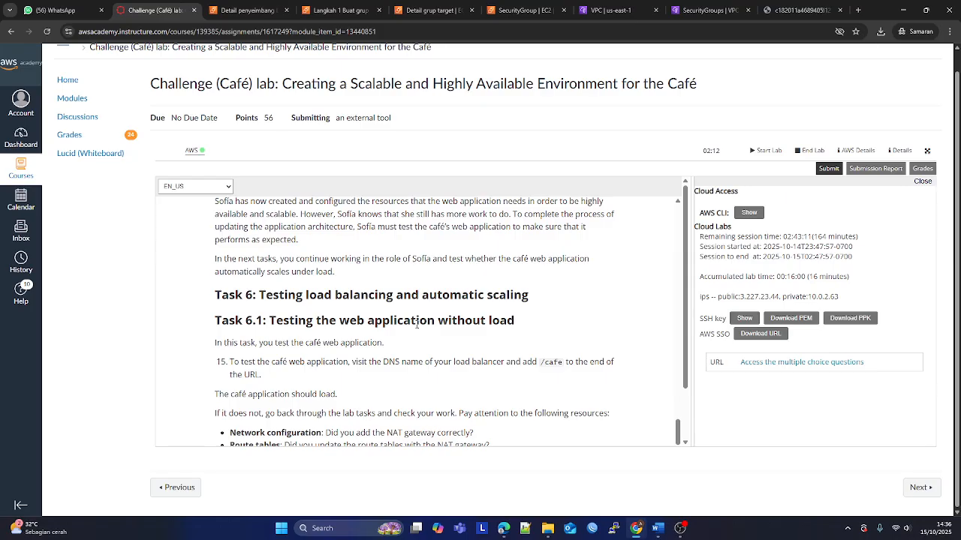
{"action": "scroll", "coordinate": [466, 313], "scroll_direction": "down", "scroll_amount": 1}
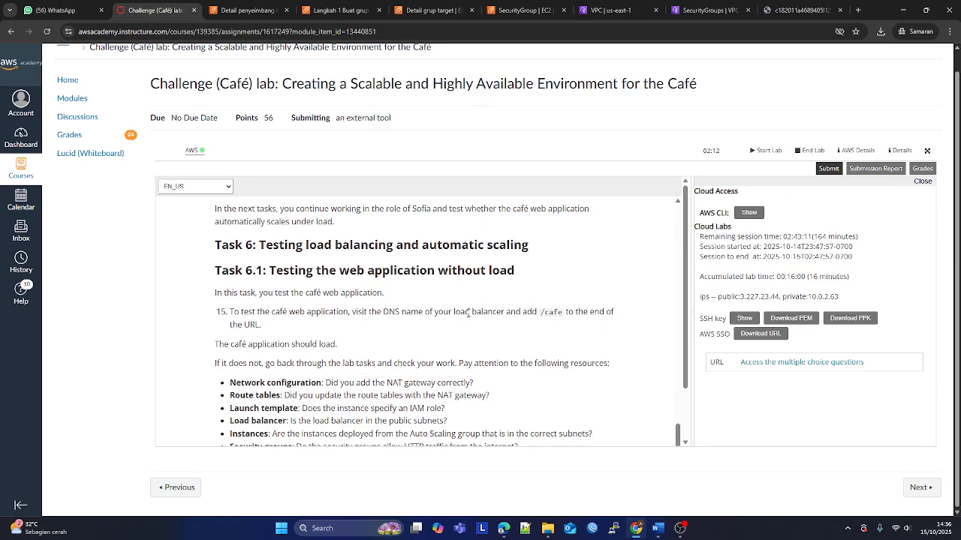
{"action": "scroll", "coordinate": [467, 312], "scroll_direction": "up", "scroll_amount": 1}
{"action": "scroll", "coordinate": [468, 312], "scroll_direction": "down", "scroll_amount": 1}
{"action": "left_click", "coordinate": [246, 10]}
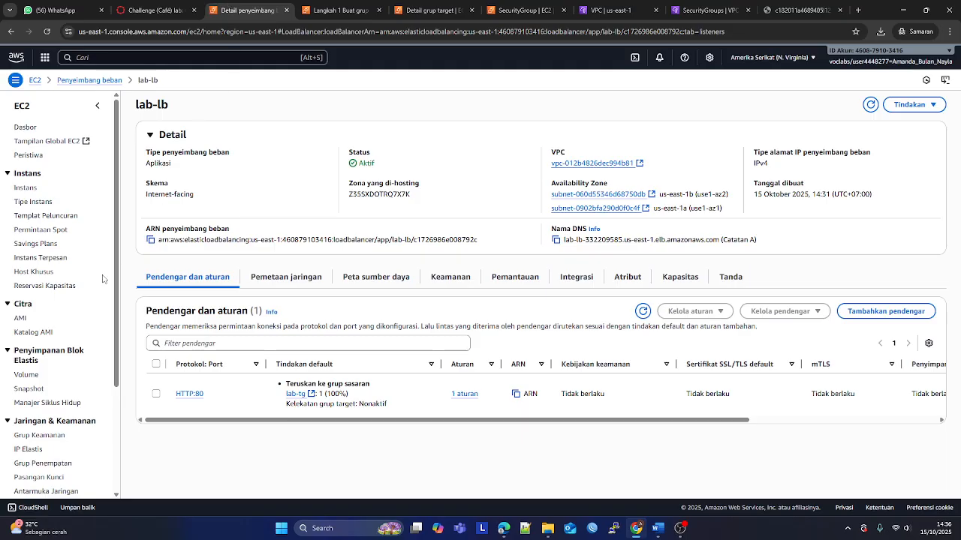
{"action": "left_click", "coordinate": [46, 442]}
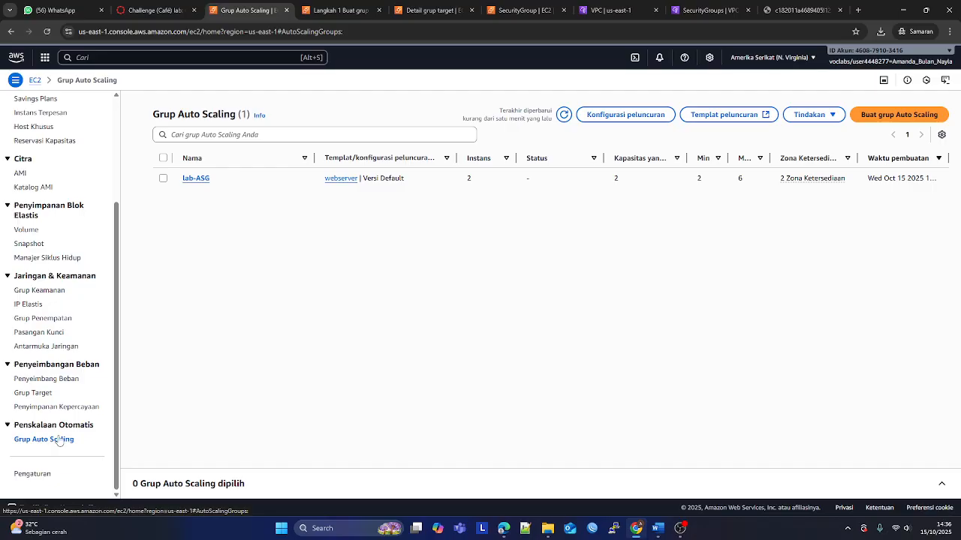
- Open the details page of the Auto Scaling group lab-ASG and look through its configuration sections
{"action": "left_click", "coordinate": [162, 181]}
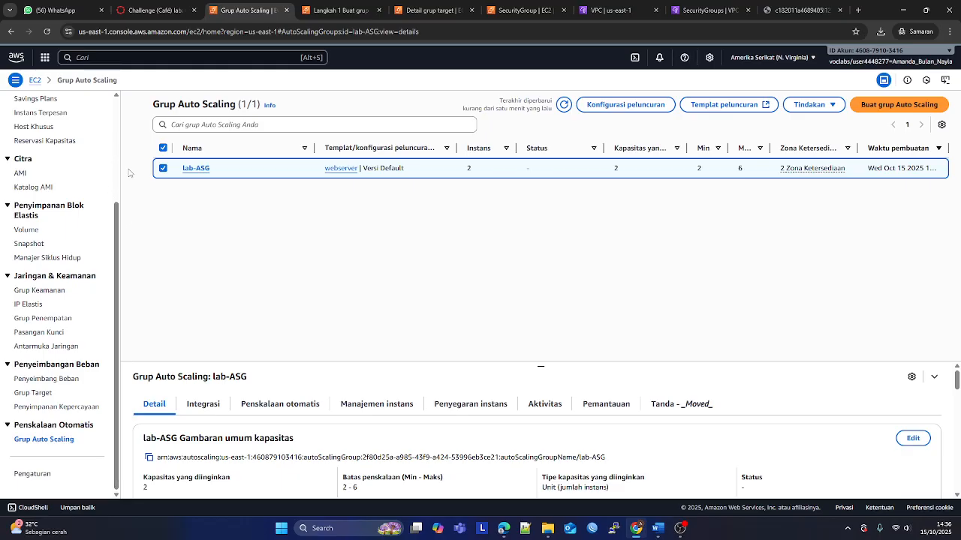
{"action": "left_click", "coordinate": [196, 168]}
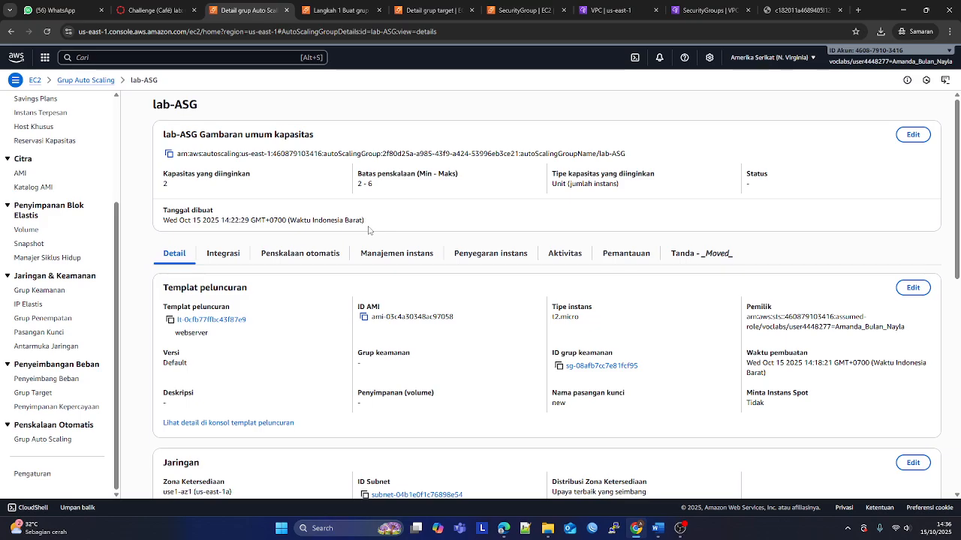
{"action": "scroll", "coordinate": [372, 231], "scroll_direction": "down", "scroll_amount": 5}
{"action": "scroll", "coordinate": [376, 233], "scroll_direction": "down", "scroll_amount": 2}
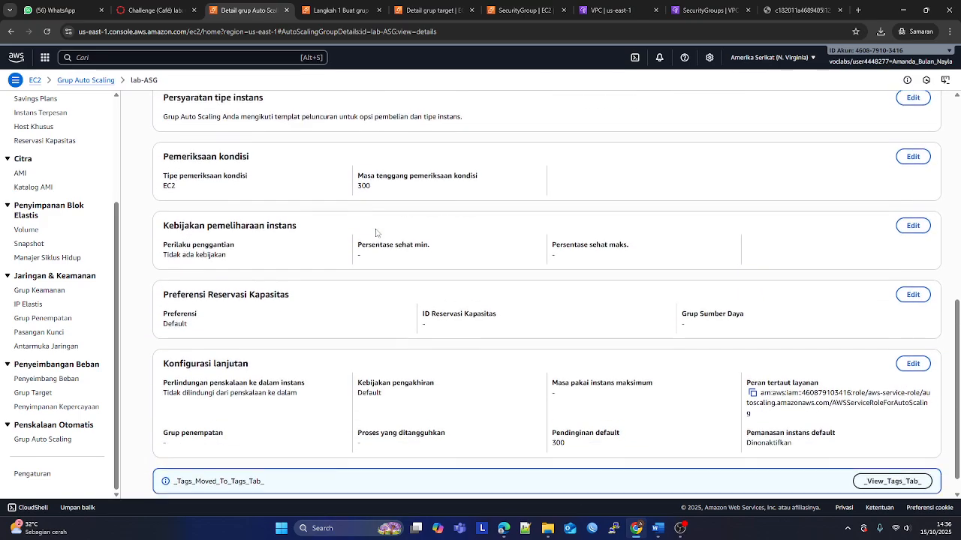
{"action": "scroll", "coordinate": [399, 269], "scroll_direction": "up", "scroll_amount": 1}
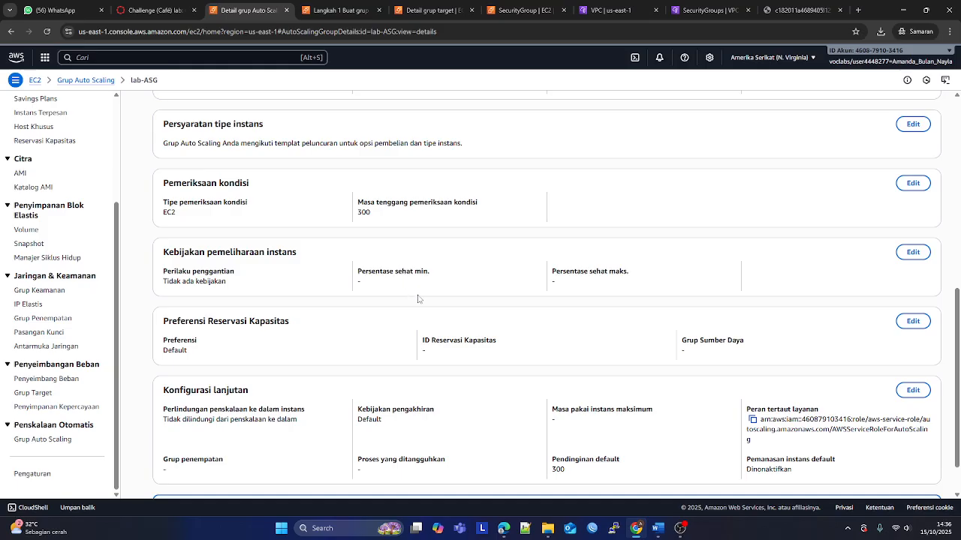
{"action": "scroll", "coordinate": [421, 300], "scroll_direction": "down", "scroll_amount": 1}
{"action": "scroll", "coordinate": [424, 298], "scroll_direction": "up", "scroll_amount": 3}
{"action": "scroll", "coordinate": [424, 301], "scroll_direction": "down", "scroll_amount": 3}
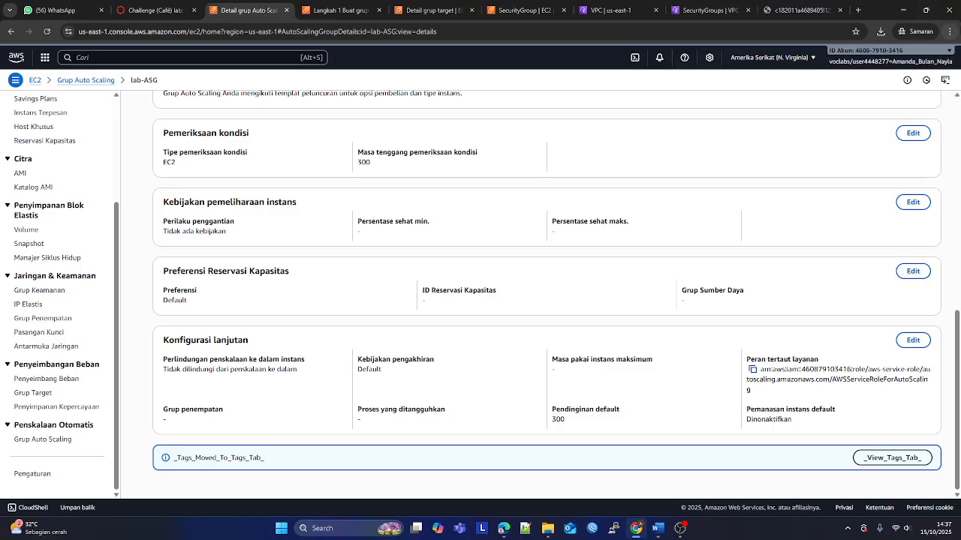
- Translate the lab-ASG details page to English and review its capacity, launch template, network and advanced configuration sections
{"action": "left_click", "coordinate": [950, 31]}
{"action": "left_click", "coordinate": [878, 256]}
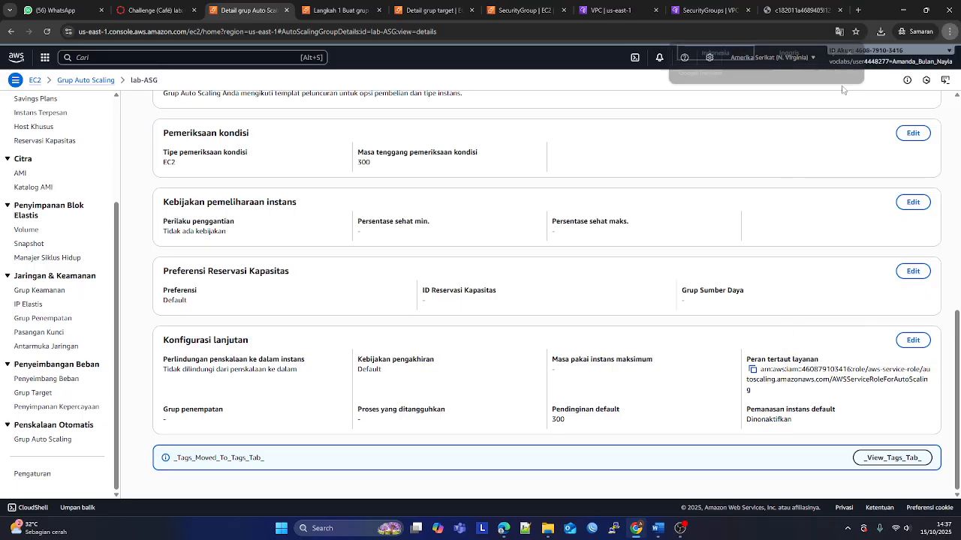
{"action": "left_click", "coordinate": [795, 59]}
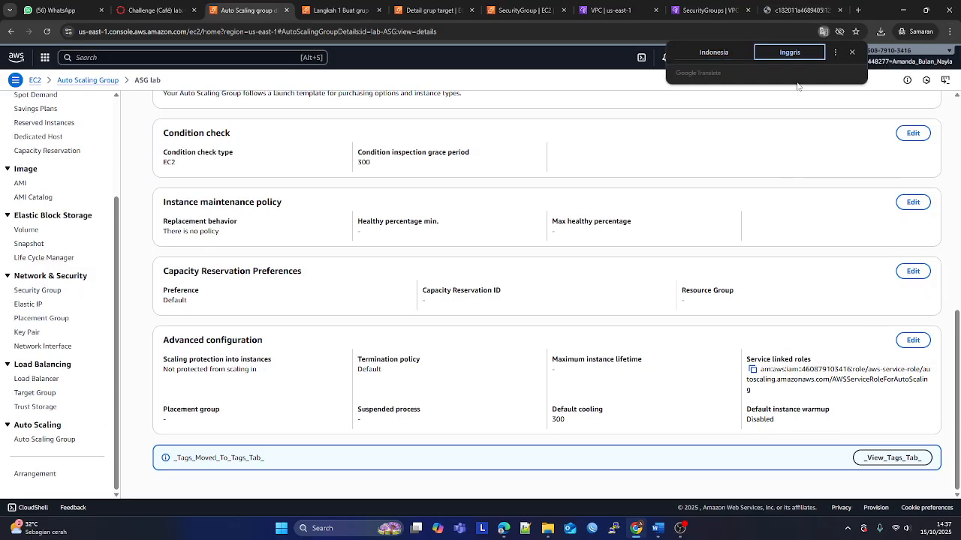
{"action": "left_click", "coordinate": [686, 275]}
{"action": "scroll", "coordinate": [686, 275], "scroll_direction": "up", "scroll_amount": 3}
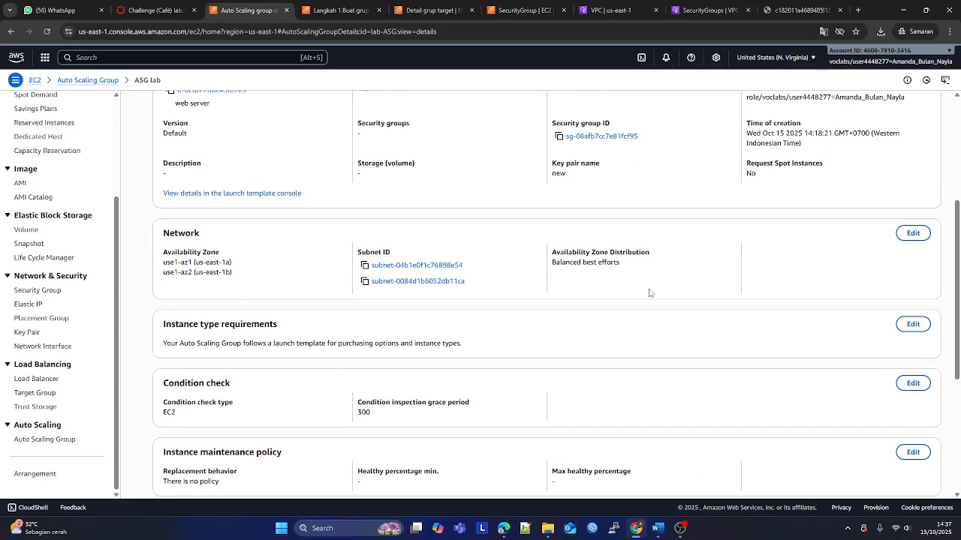
{"action": "scroll", "coordinate": [650, 293], "scroll_direction": "up", "scroll_amount": 3}
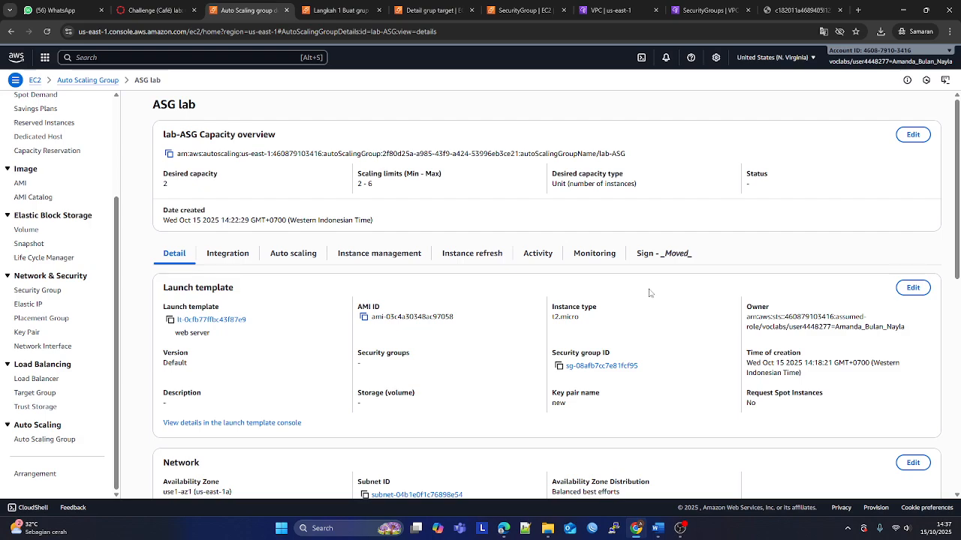
{"action": "scroll", "coordinate": [528, 324], "scroll_direction": "down", "scroll_amount": 3}
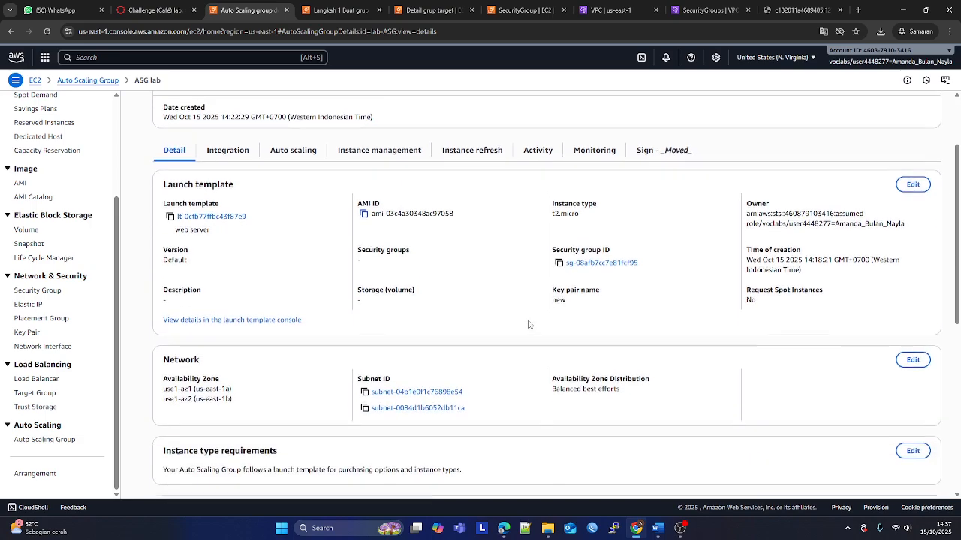
{"action": "scroll", "coordinate": [528, 325], "scroll_direction": "down", "scroll_amount": 4}
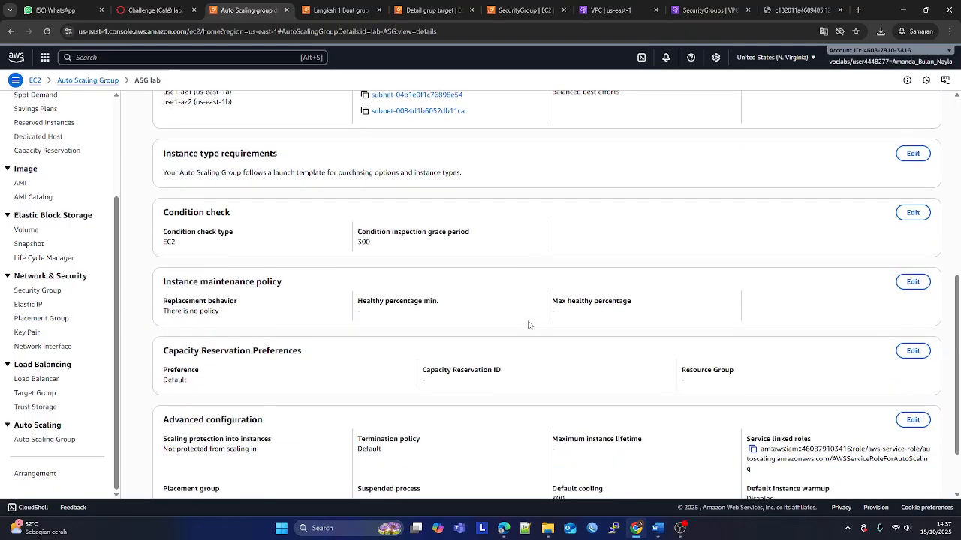
{"action": "scroll", "coordinate": [528, 325], "scroll_direction": "down", "scroll_amount": 1}
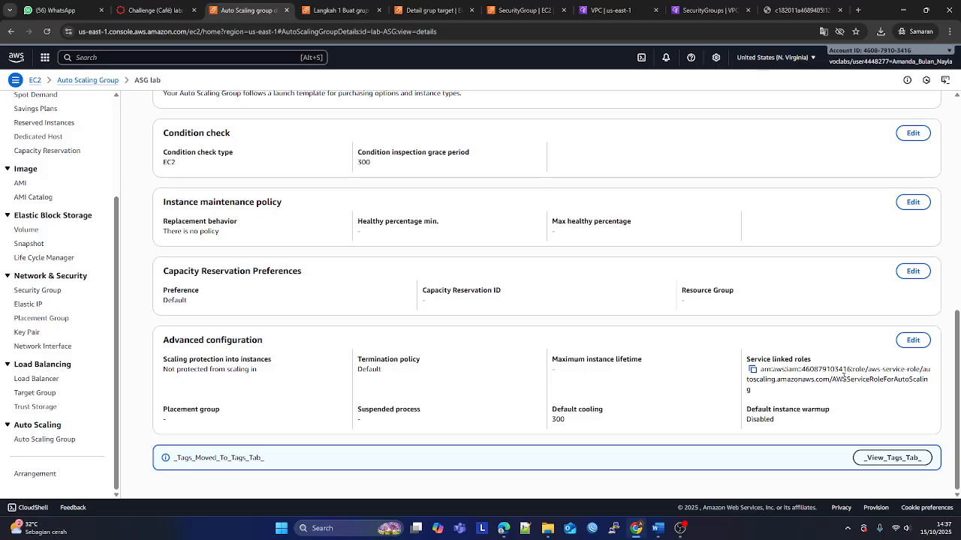
{"action": "scroll", "coordinate": [554, 344], "scroll_direction": "up", "scroll_amount": 3}
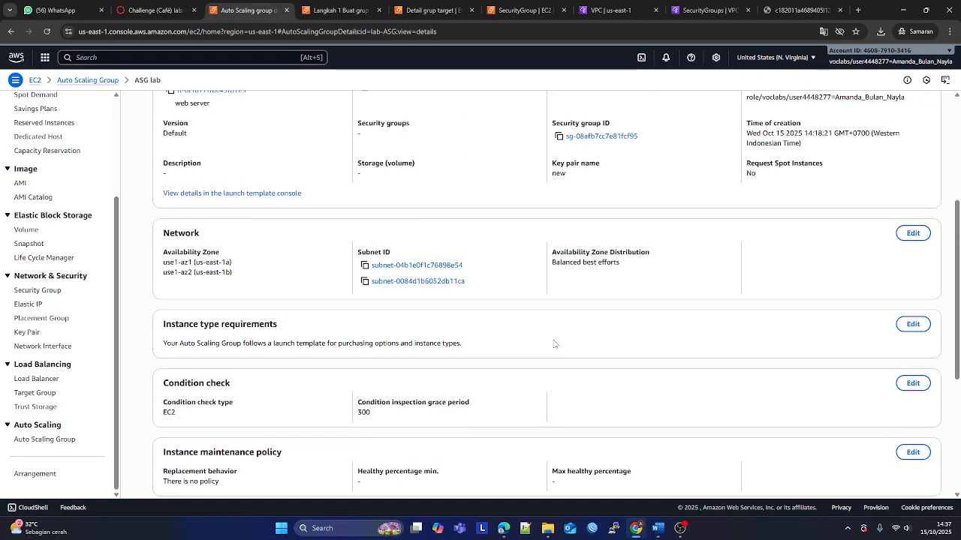
{"action": "scroll", "coordinate": [559, 346], "scroll_direction": "up", "scroll_amount": 3}
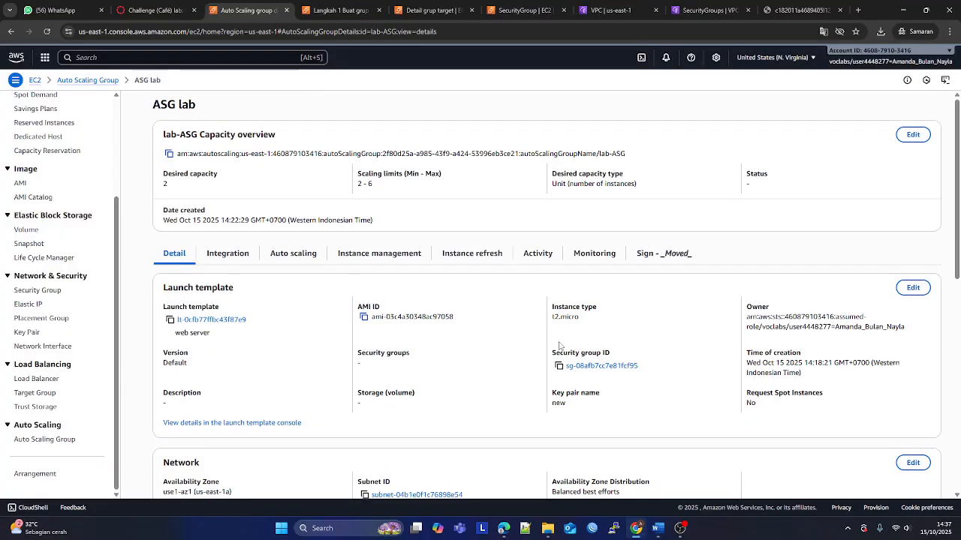
- Examine the dynamic, predictive and scheduled scaling policies of lab-ASG
{"action": "left_click", "coordinate": [283, 255]}
{"action": "scroll", "coordinate": [255, 330], "scroll_direction": "down", "scroll_amount": 2}
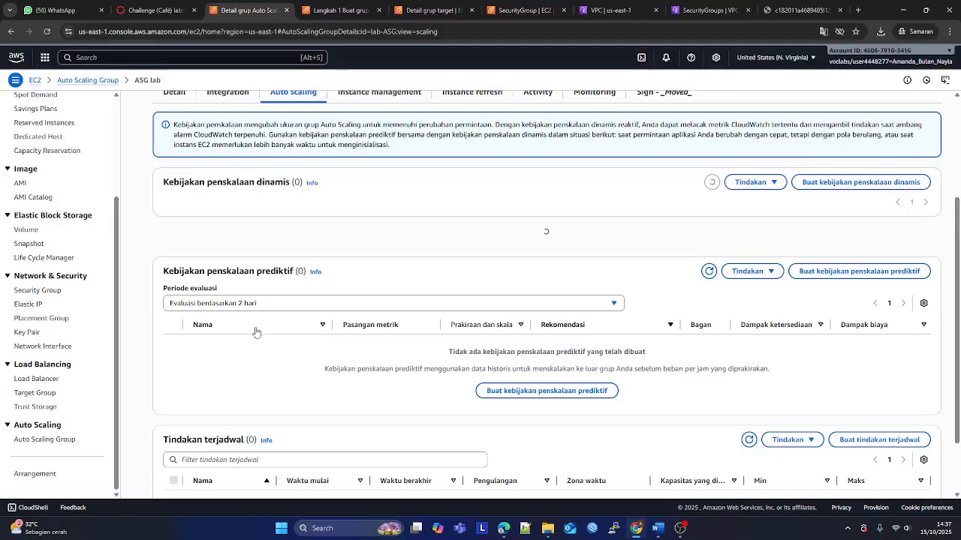
{"action": "scroll", "coordinate": [255, 332], "scroll_direction": "down", "scroll_amount": 1}
{"action": "scroll", "coordinate": [278, 265], "scroll_direction": "down", "scroll_amount": 2}
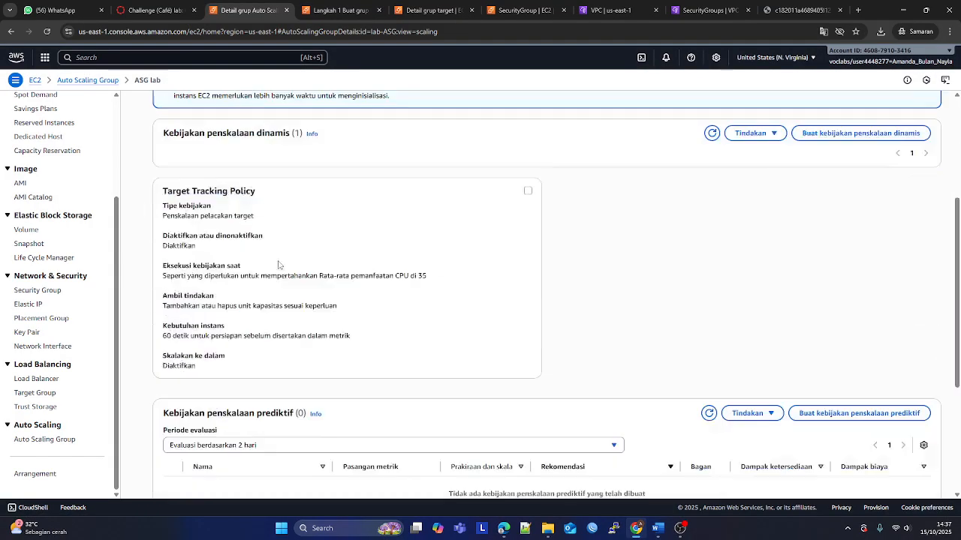
{"action": "scroll", "coordinate": [278, 265], "scroll_direction": "down", "scroll_amount": 3}
{"action": "scroll", "coordinate": [256, 255], "scroll_direction": "up", "scroll_amount": 6}
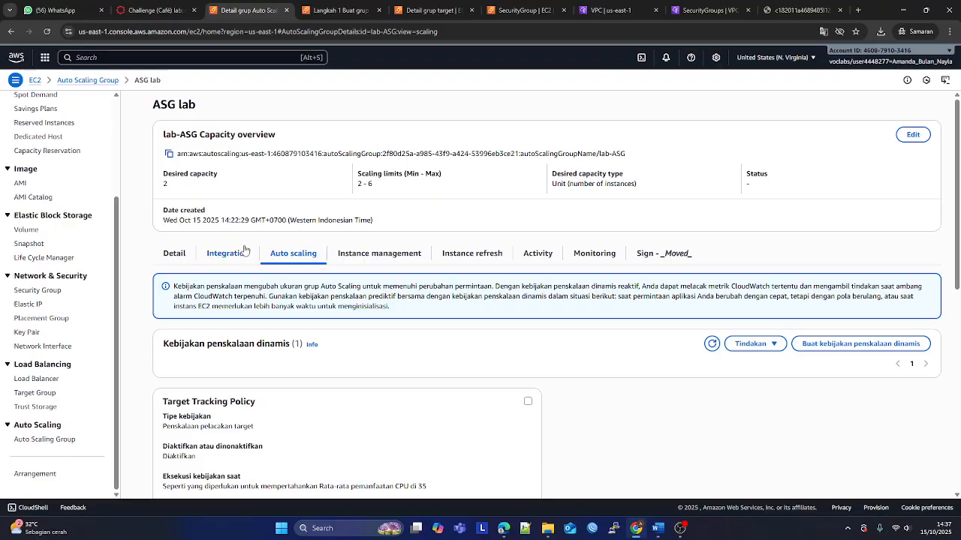
- Open the integration settings of lab-ASG and translate them to English to find the load balancing section
{"action": "left_click", "coordinate": [227, 253]}
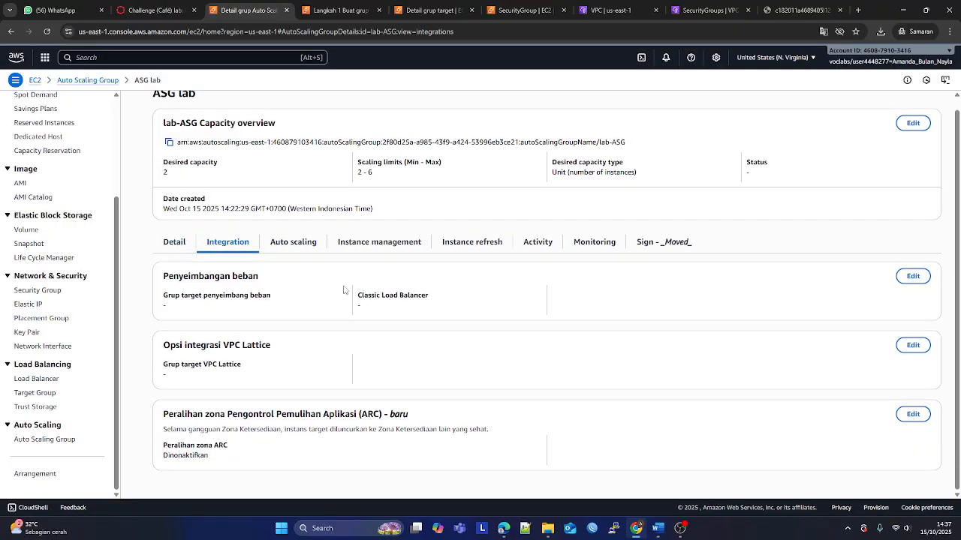
{"action": "key", "text": "ctrl+l"}
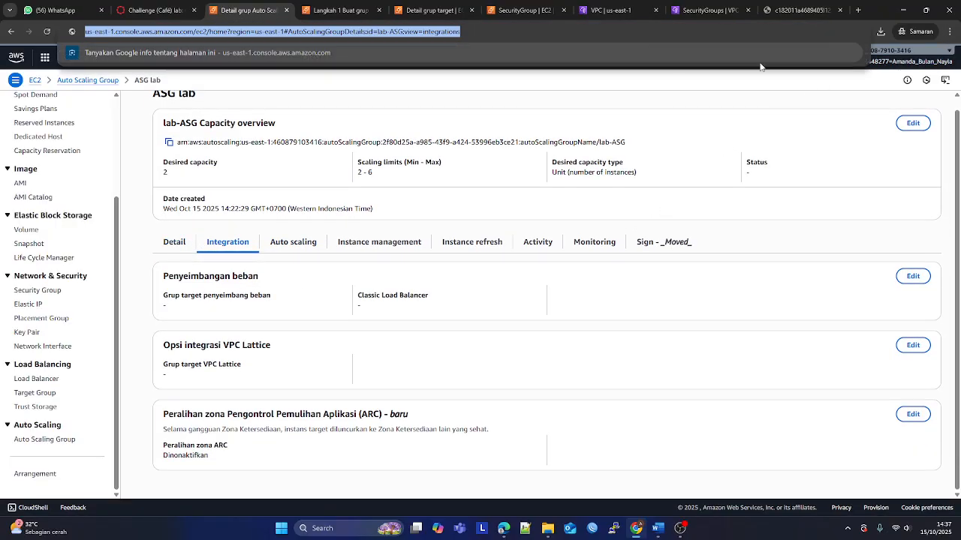
{"action": "key", "text": "Escape"}
{"action": "left_click", "coordinate": [826, 35]}
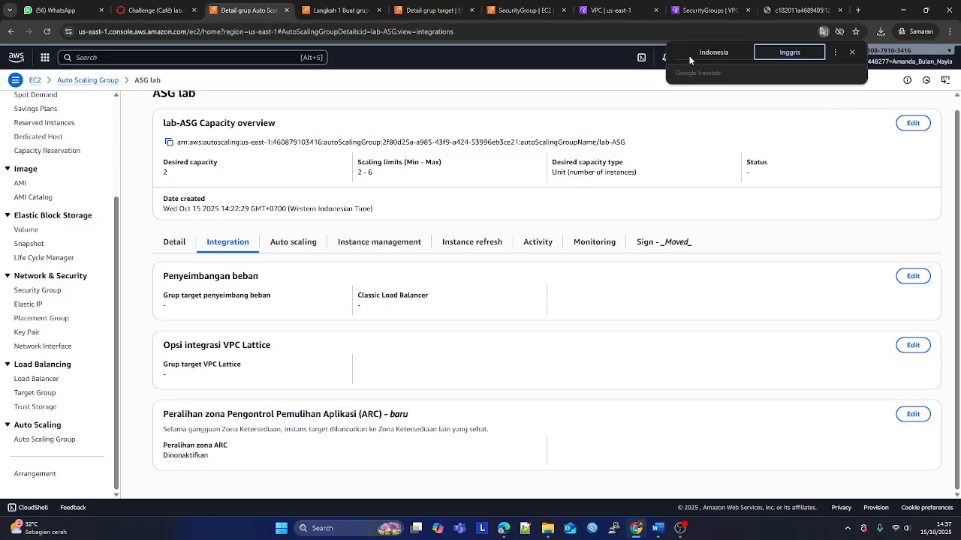
{"action": "left_click", "coordinate": [789, 52]}
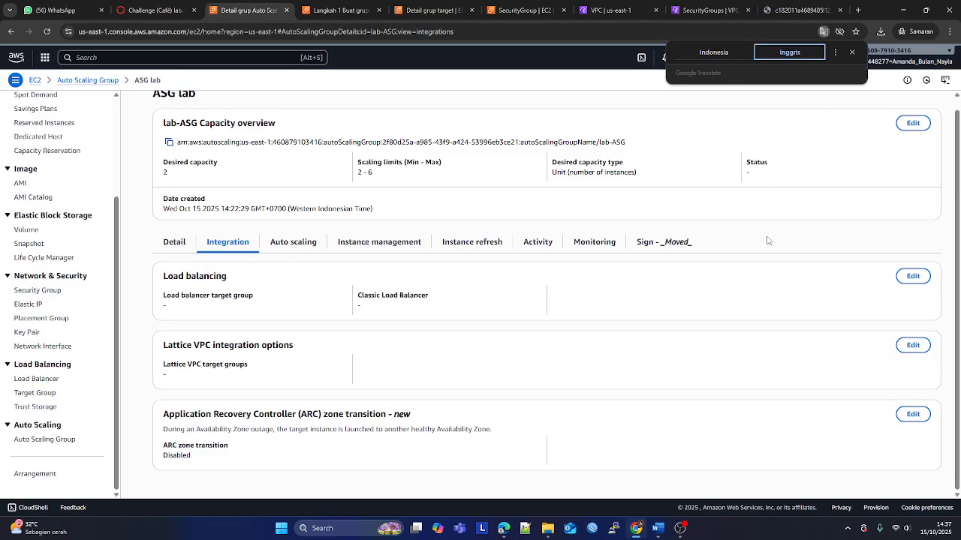
{"action": "left_click", "coordinate": [749, 286]}
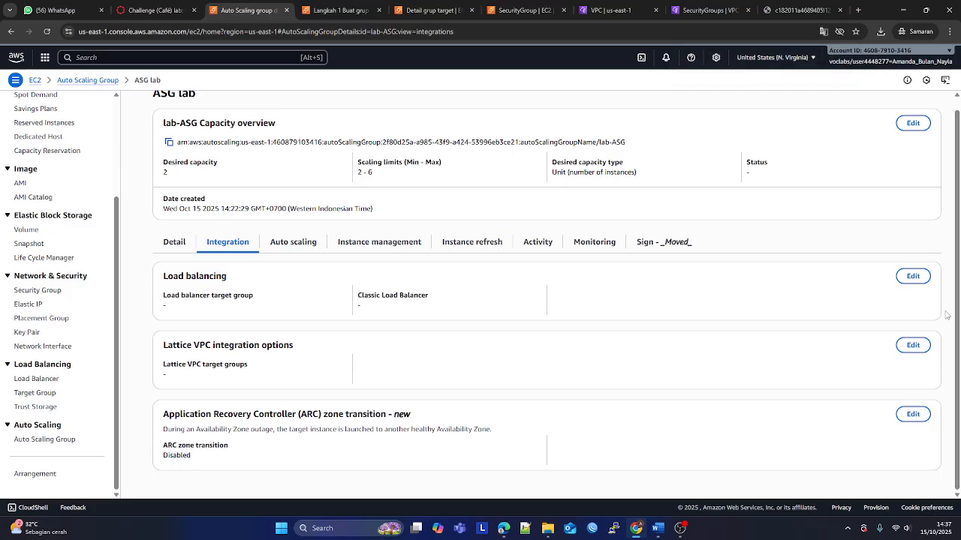
- Edit the load balancing of lab-ASG, enable load balancer target groups and select lab-tg | HTTP
{"action": "left_click", "coordinate": [913, 276]}
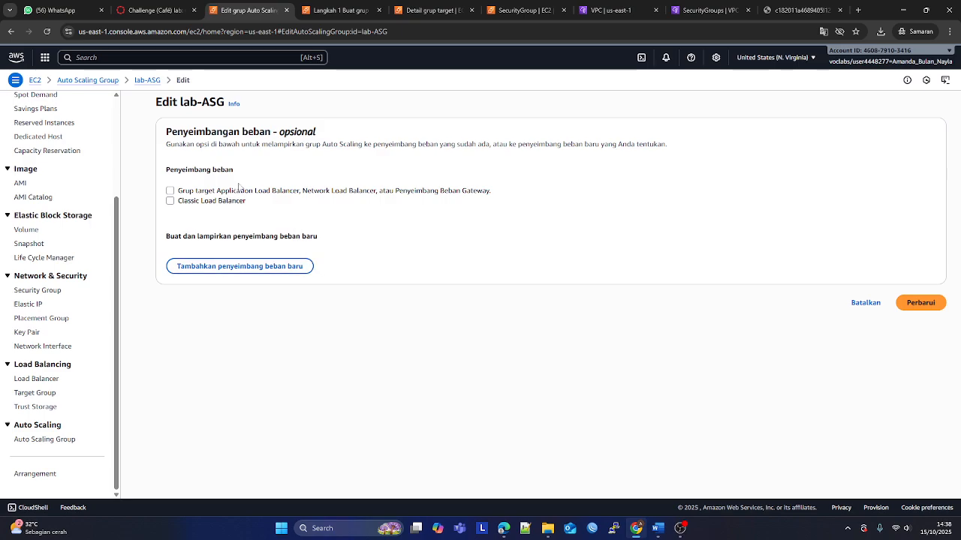
{"action": "left_click", "coordinate": [245, 194]}
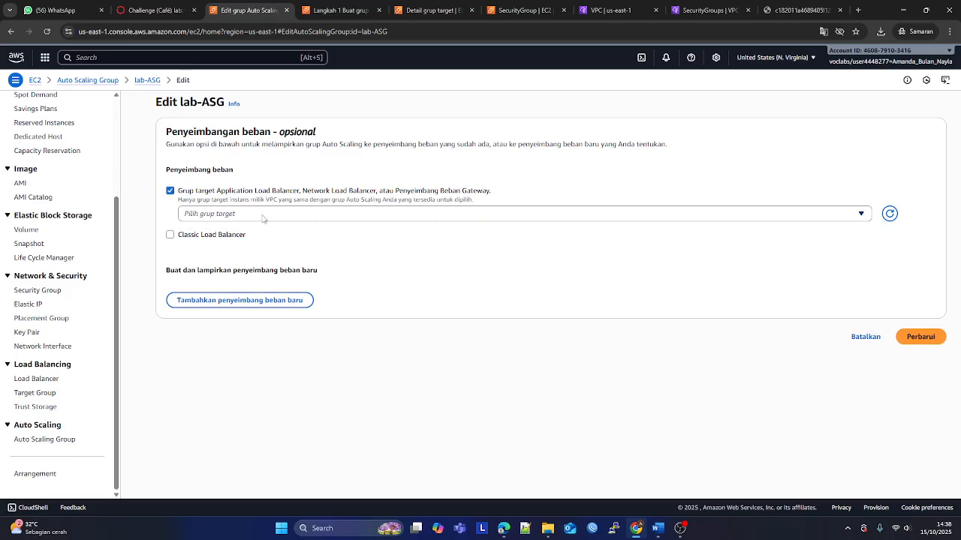
{"action": "left_click", "coordinate": [263, 216]}
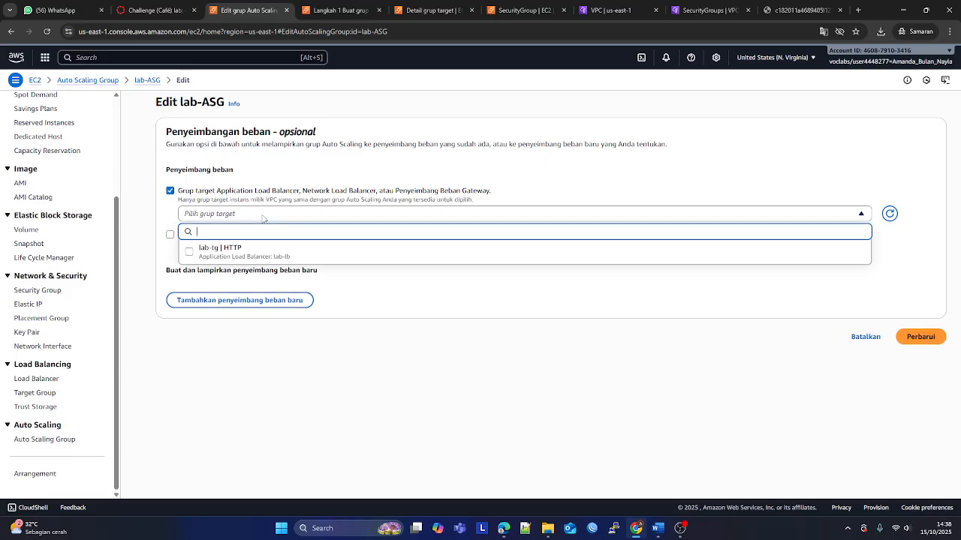
{"action": "left_click", "coordinate": [269, 249]}
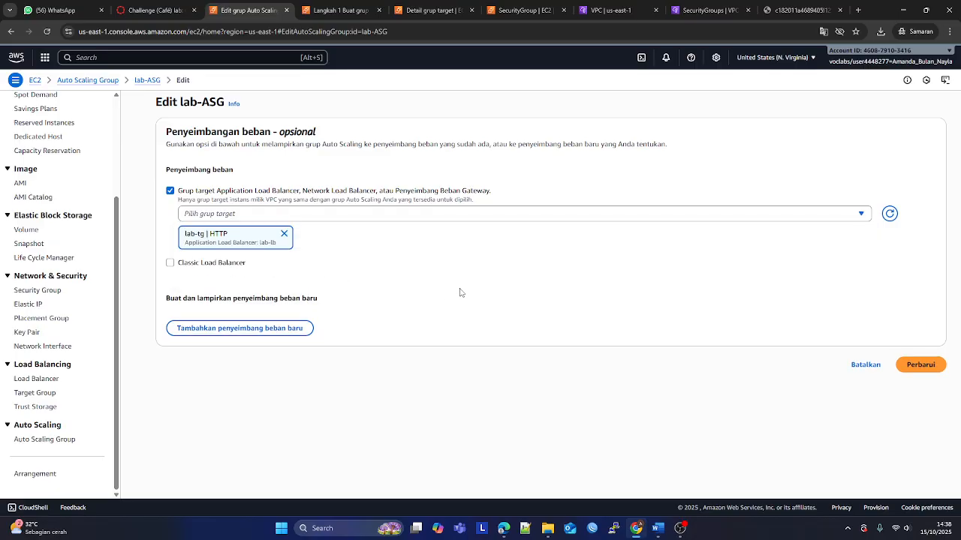
- Capture a screenshot of the lab-ASG load balancing form and paste it into the AWS LAB 10 Word document
{"action": "key", "text": "shift+super+s"}
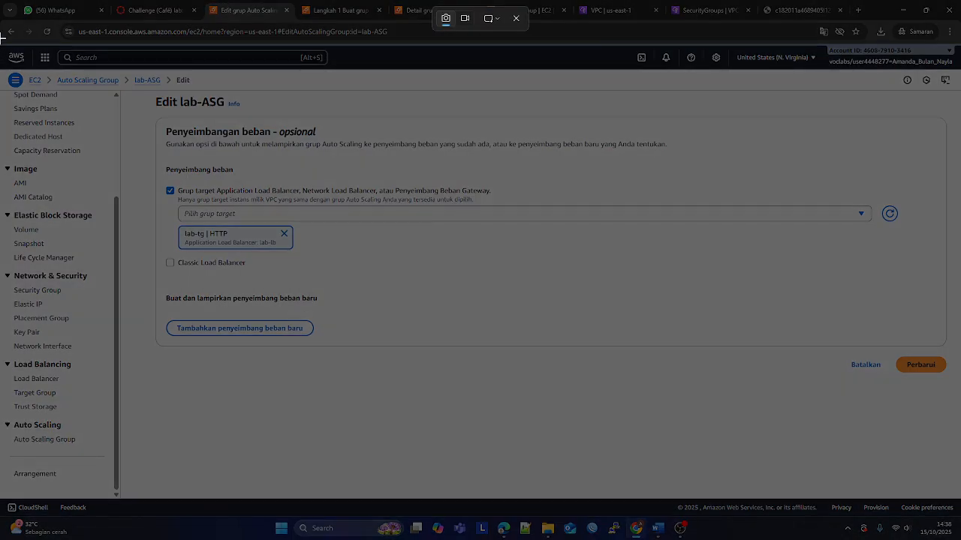
{"action": "left_click_drag", "start_coordinate": [2, 43], "coordinate": [960, 393]}
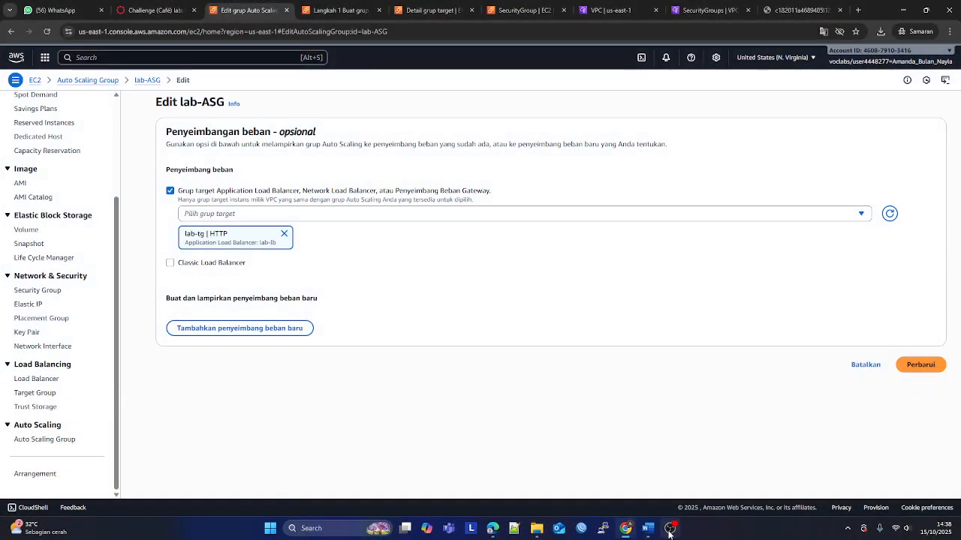
{"action": "left_click", "coordinate": [658, 528]}
{"action": "key", "text": "ctrl+v"}
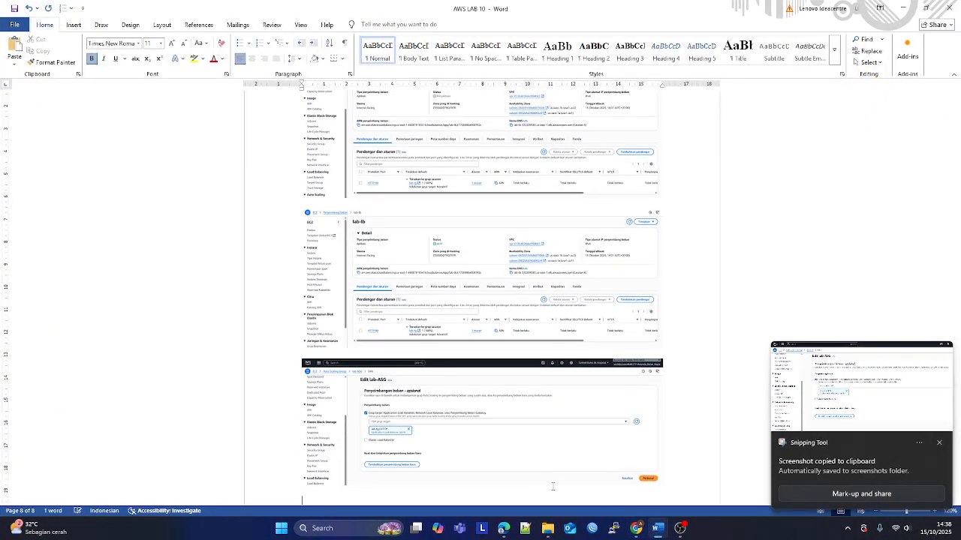
- Return to Chrome and update lab-ASG with the selected target group
{"action": "left_click", "coordinate": [635, 529]}
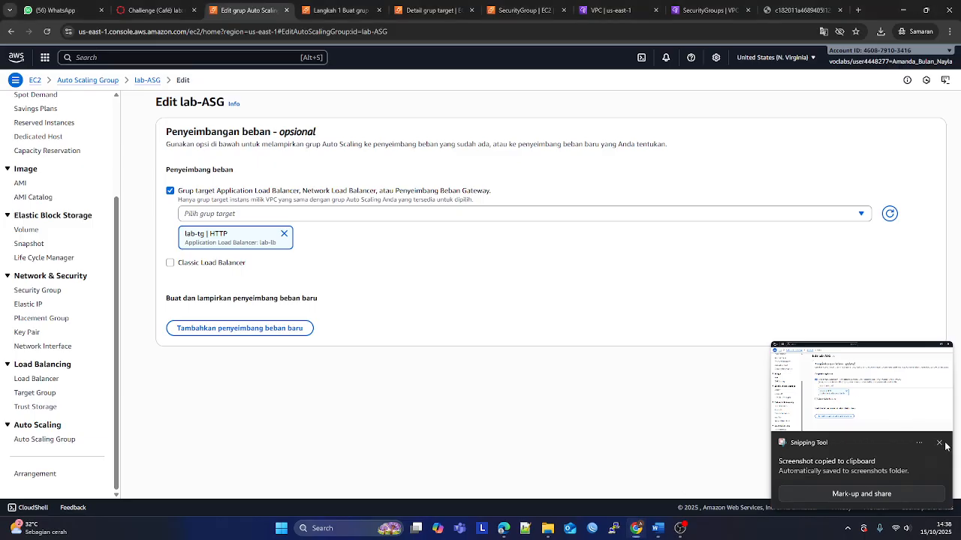
{"action": "left_click", "coordinate": [917, 367]}
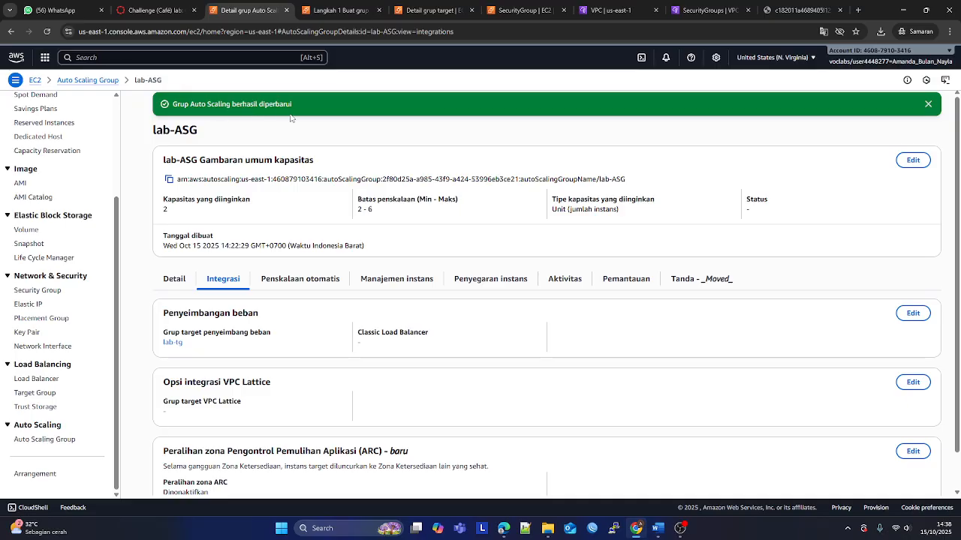
- Capture a full-screen screenshot of the updated lab-ASG integration page and paste it into the AWS LAB 10 Word document
{"action": "key", "text": "super+shift+s"}
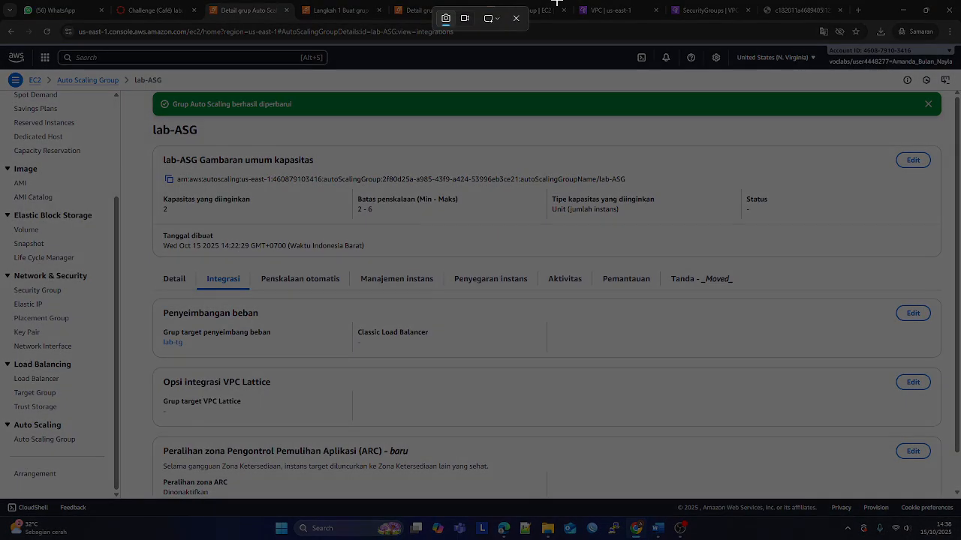
{"action": "left_click", "coordinate": [491, 23]}
{"action": "left_click", "coordinate": [511, 54]}
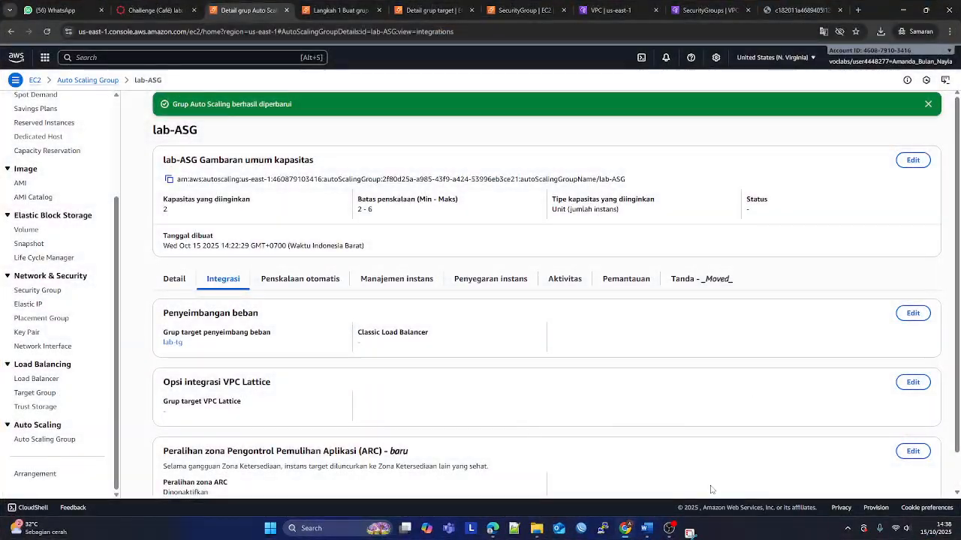
{"action": "left_click", "coordinate": [657, 528]}
{"action": "key", "text": "ctrl+v"}
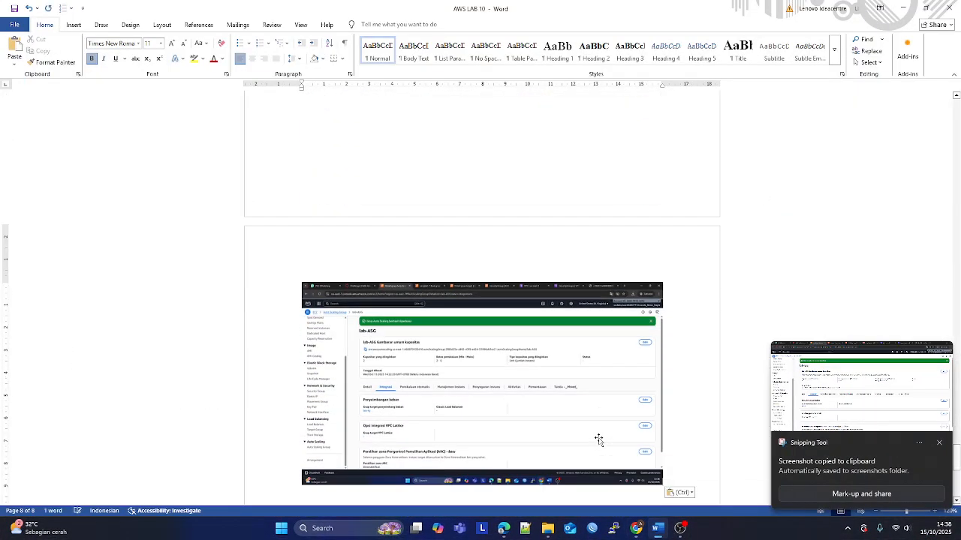
{"action": "key", "text": "ctrl+d"}
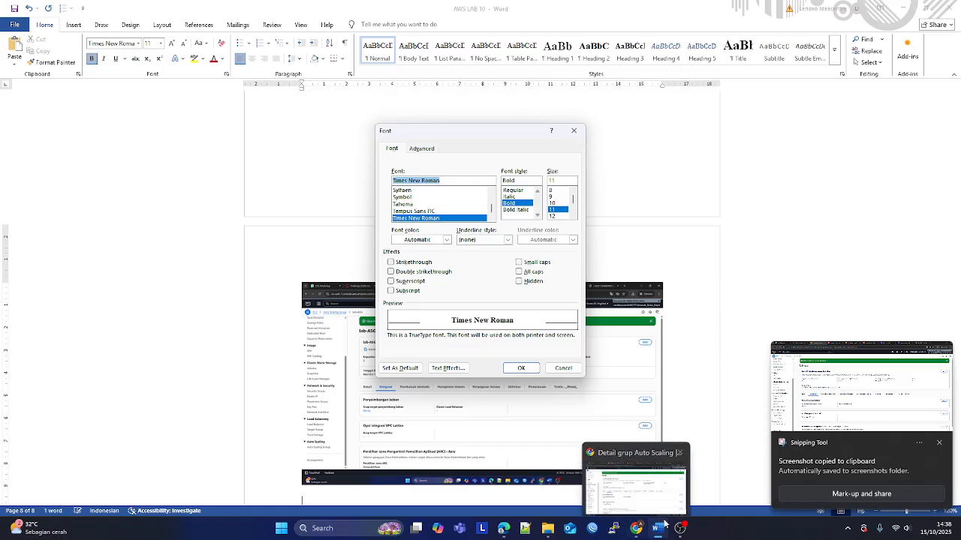
- Close the Font dialog, switch to the lab instructions in Chrome and read Task 6 on testing load balancing and automatic scaling
{"action": "key", "text": "Return"}
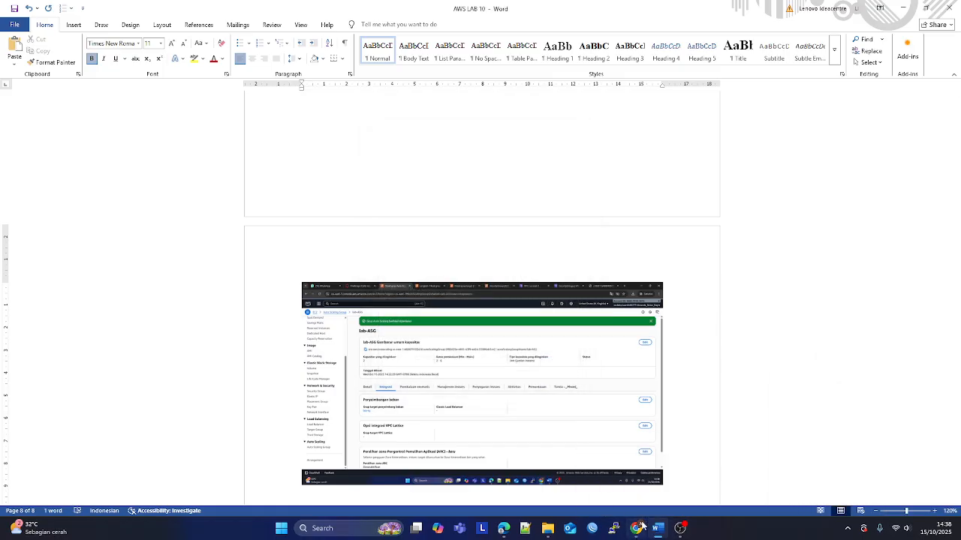
{"action": "left_click", "coordinate": [635, 528]}
{"action": "left_click", "coordinate": [154, 10]}
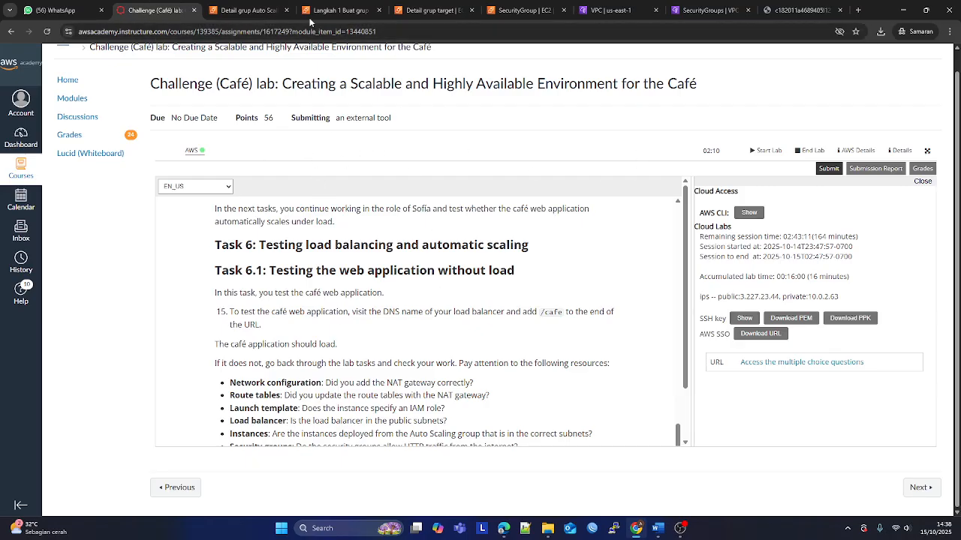
{"action": "double_click", "coordinate": [249, 207]}
{"action": "left_click", "coordinate": [680, 529]}
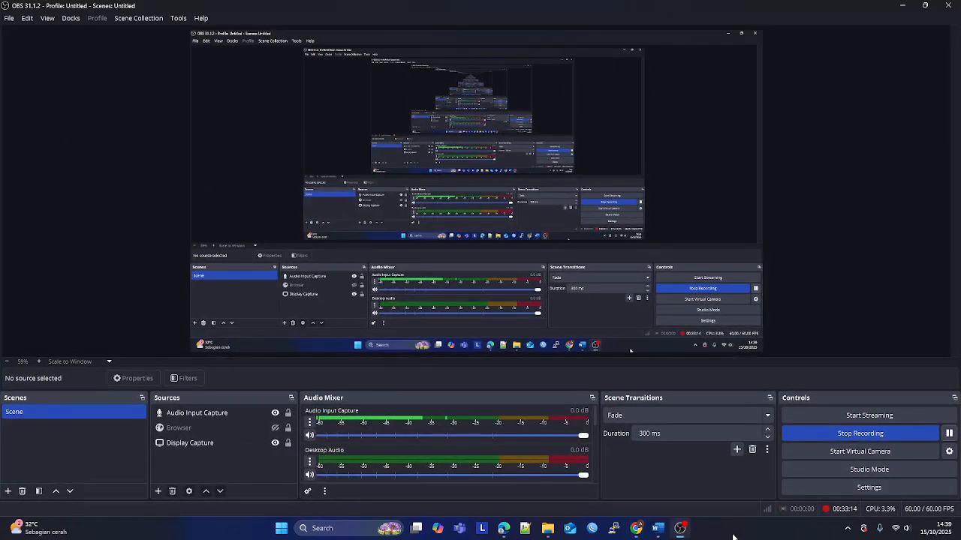
{"action": "left_click", "coordinate": [680, 529]}
{"action": "scroll", "coordinate": [456, 356], "scroll_direction": "down", "scroll_amount": 2}
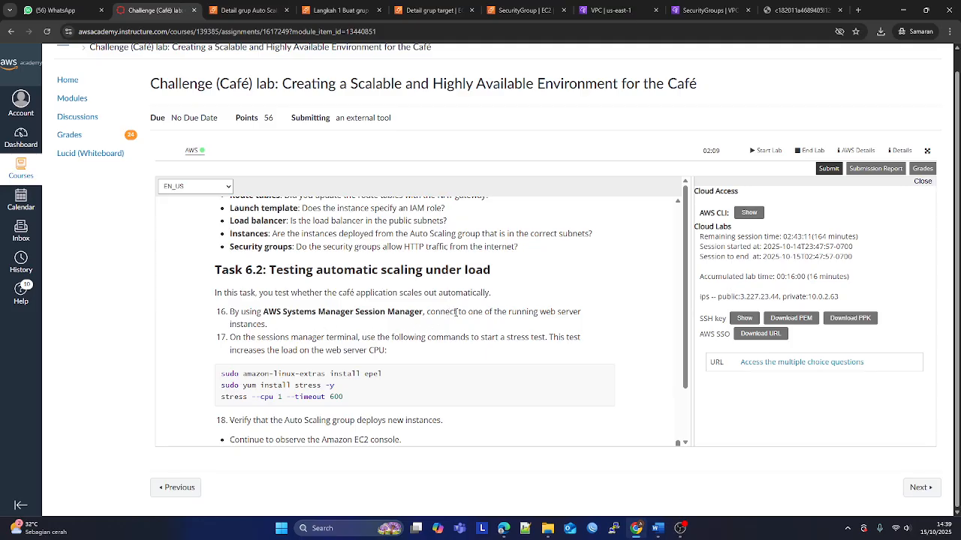
{"action": "scroll", "coordinate": [455, 312], "scroll_direction": "down", "scroll_amount": 3}
{"action": "scroll", "coordinate": [457, 315], "scroll_direction": "up", "scroll_amount": 3}
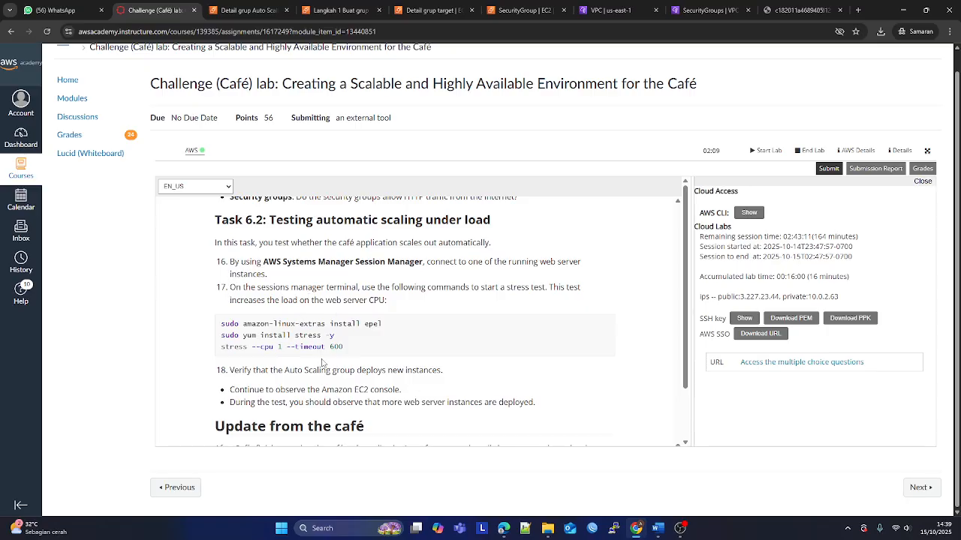
- Open the EC2 load balancer list, select lab-lb and copy its DNS name
{"action": "left_click", "coordinate": [247, 10]}
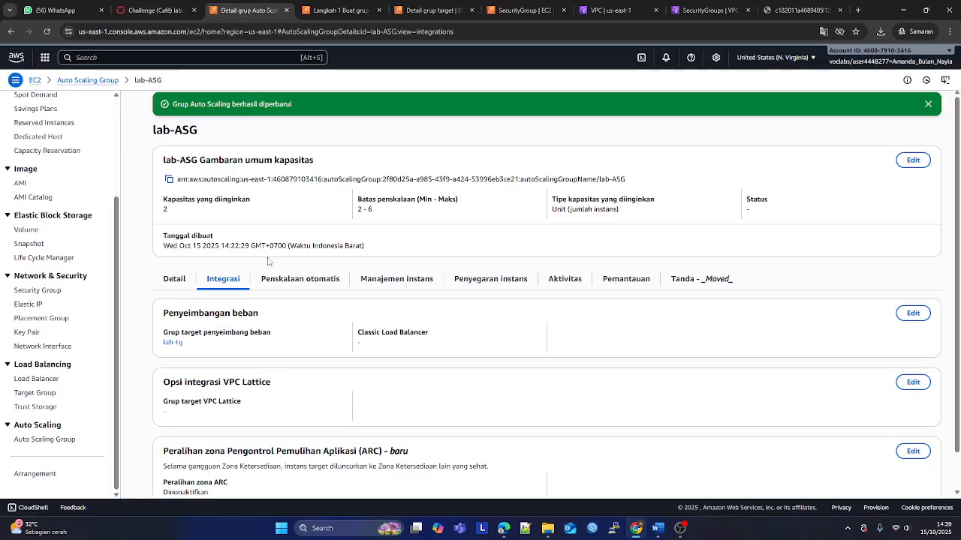
{"action": "left_click", "coordinate": [107, 83]}
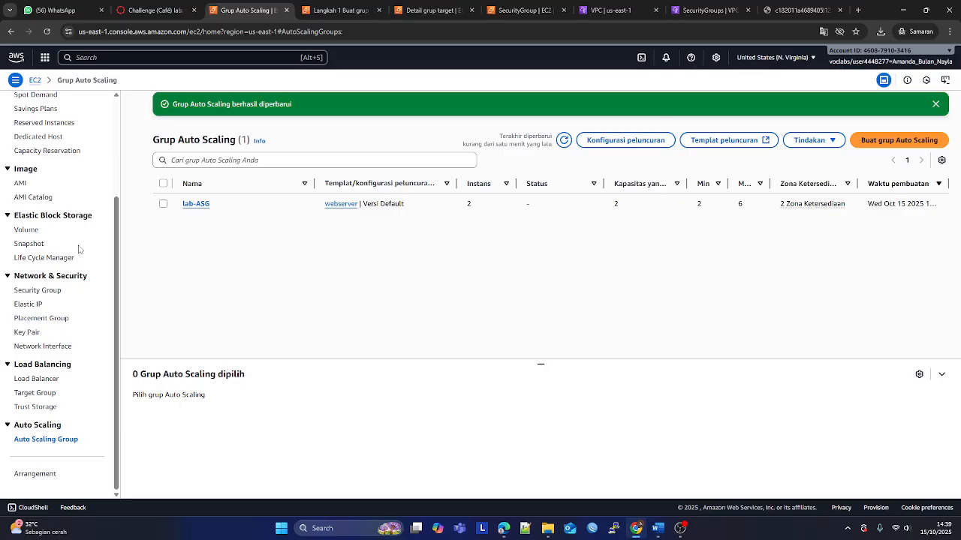
{"action": "left_click", "coordinate": [48, 378]}
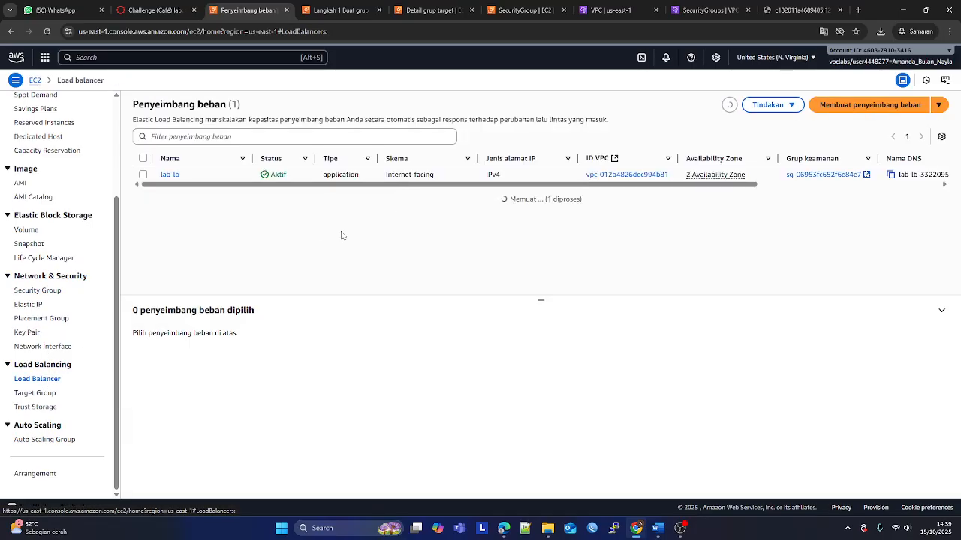
{"action": "left_click", "coordinate": [170, 178]}
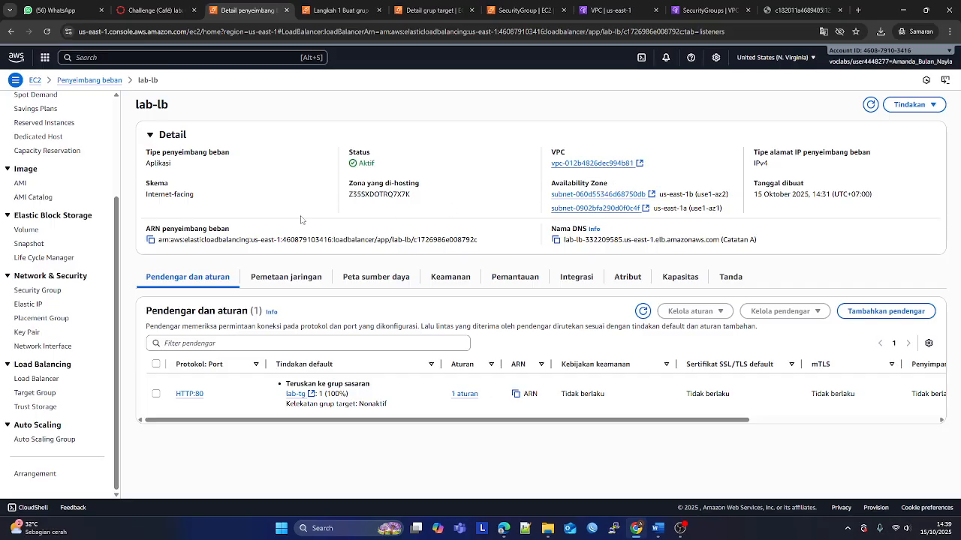
{"action": "left_click", "coordinate": [118, 80]}
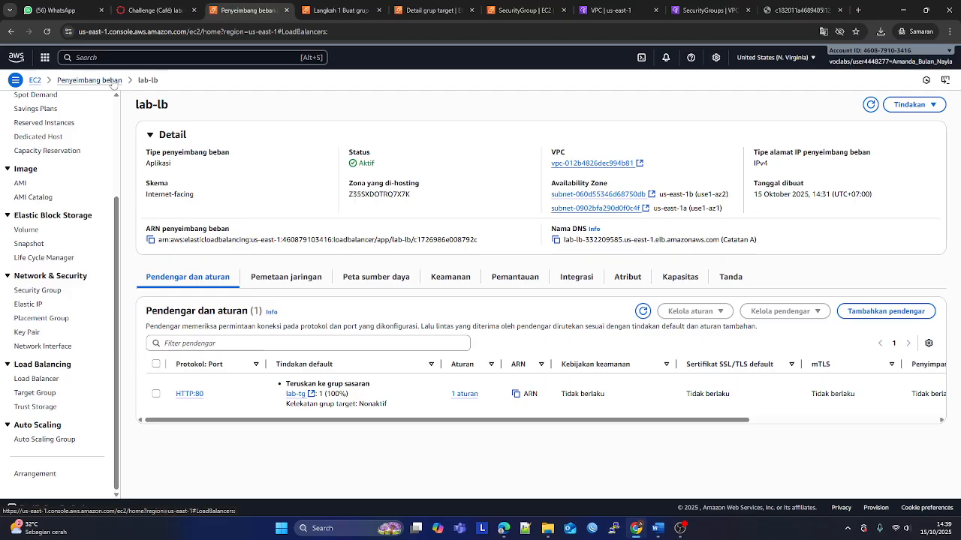
{"action": "left_click_drag", "start_coordinate": [565, 186], "coordinate": [410, 223]}
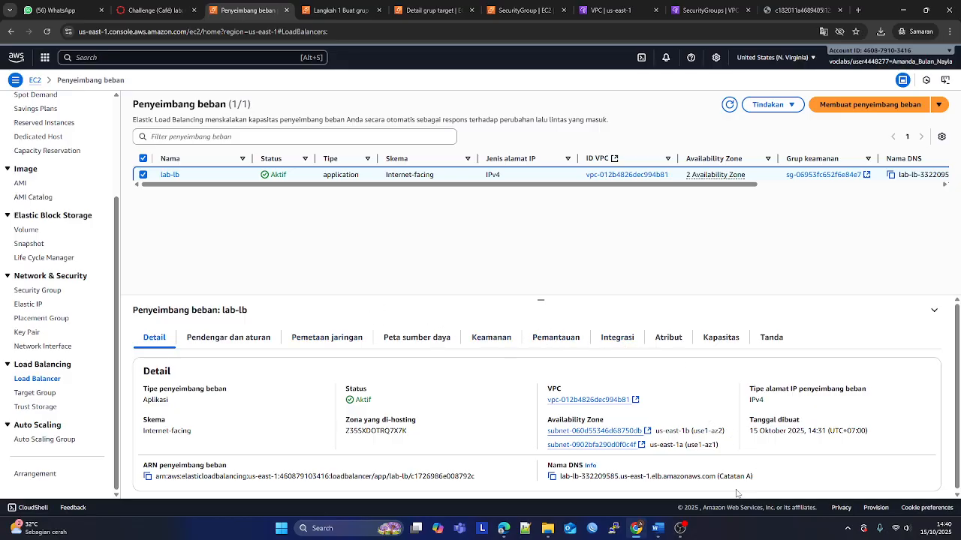
{"action": "left_click", "coordinate": [232, 338]}
{"action": "left_click", "coordinate": [151, 342]}
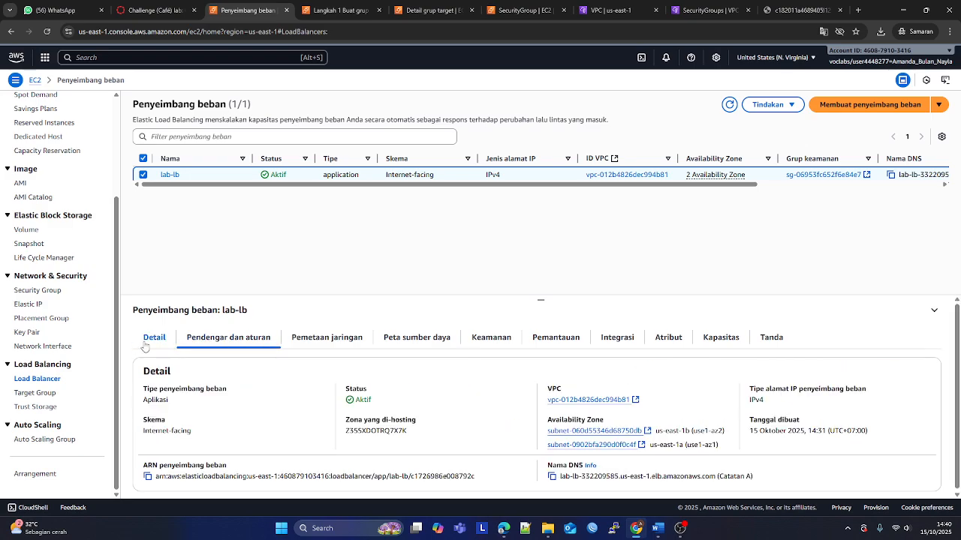
{"action": "scroll", "coordinate": [738, 191], "scroll_direction": "right", "scroll_amount": 5}
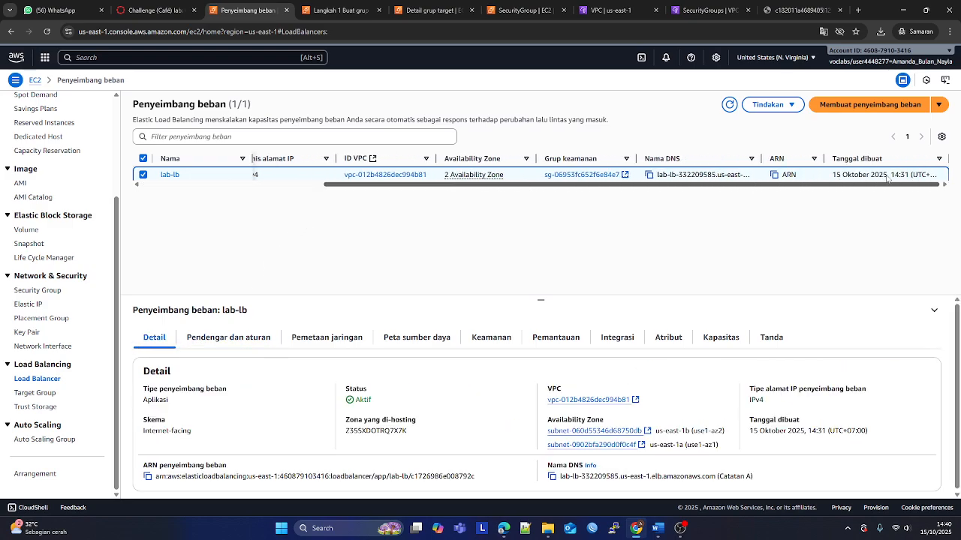
{"action": "left_click", "coordinate": [649, 174]}
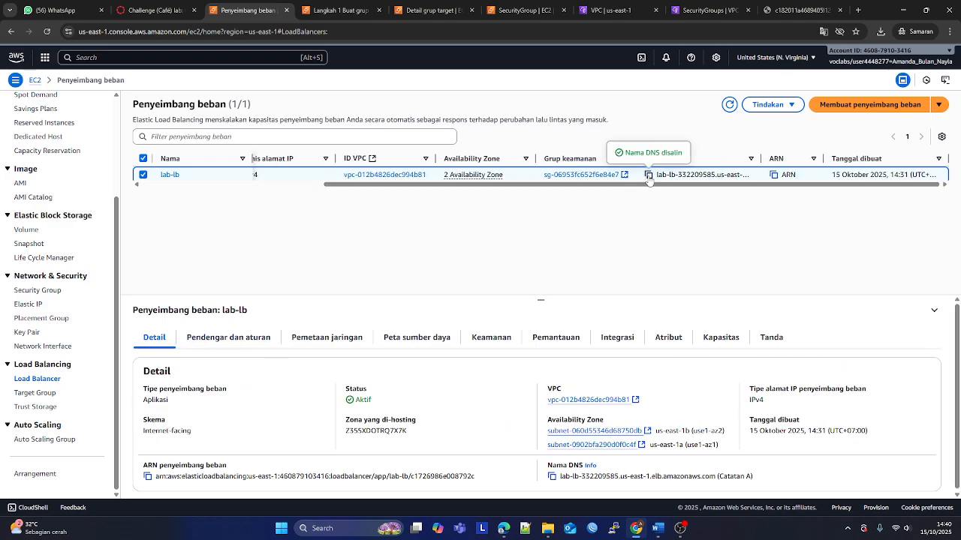
- Load the copied lab-lb DNS name in a new browser tab, continuing to the site without HTTPS
{"action": "left_click", "coordinate": [857, 10]}
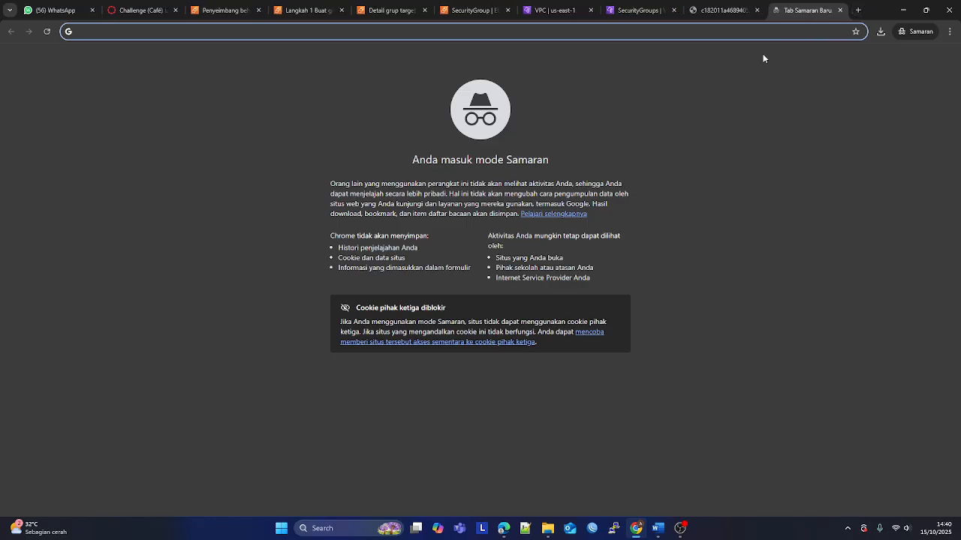
{"action": "key", "text": "ctrl+v"}
{"action": "key", "text": "Return"}
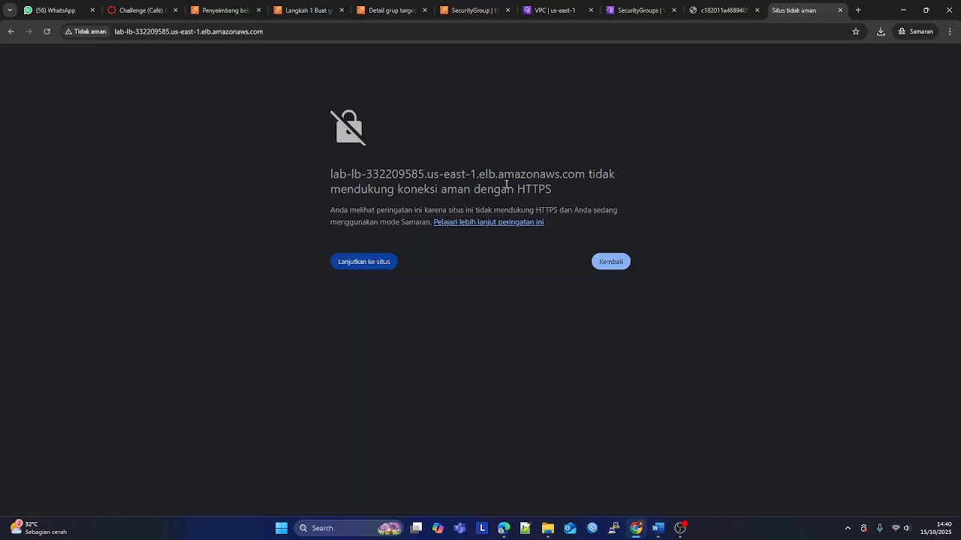
{"action": "left_click", "coordinate": [355, 272]}
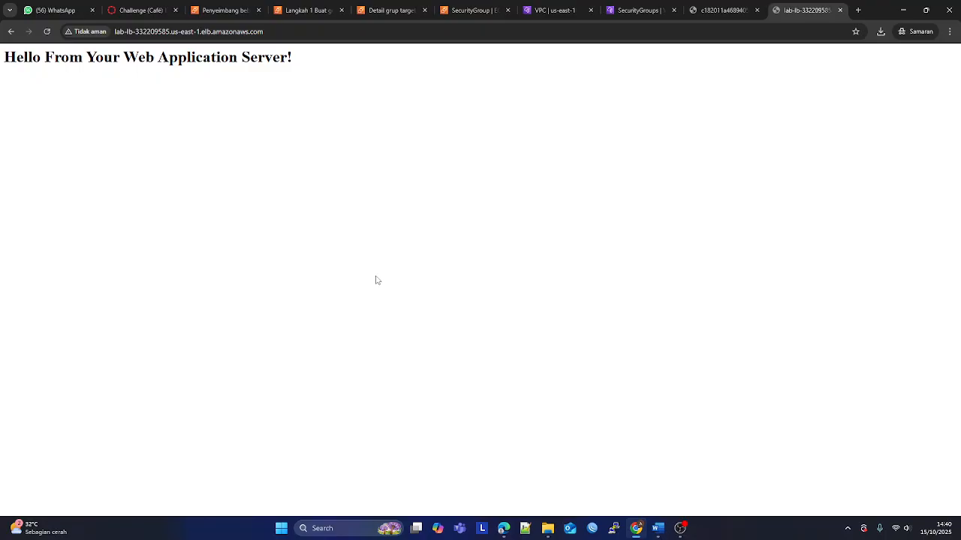
- Check the lab instructions and open the registered targets of target group lab-tg in the EC2 console
{"action": "left_click", "coordinate": [165, 7]}
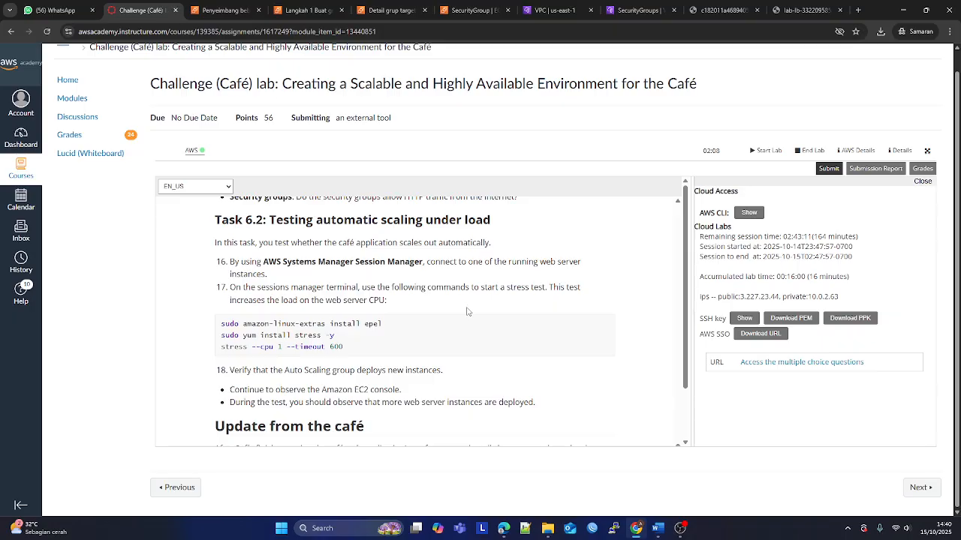
{"action": "left_click", "coordinate": [680, 528]}
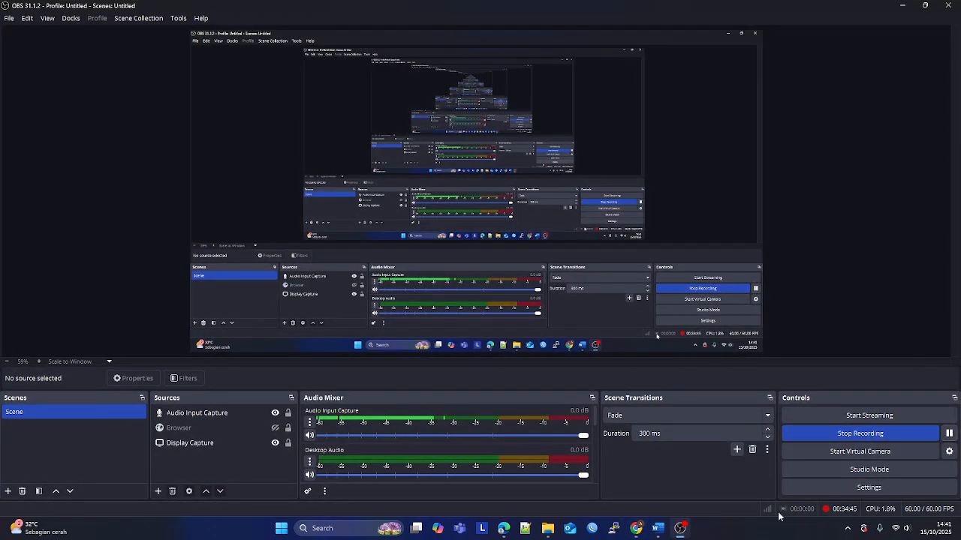
{"action": "left_click", "coordinate": [680, 529]}
{"action": "left_click", "coordinate": [34, 392]}
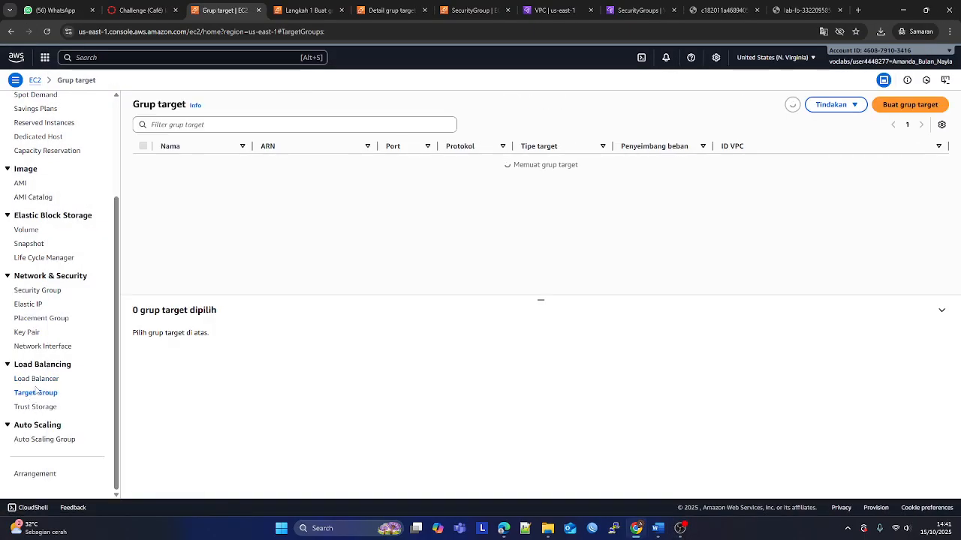
{"action": "left_click", "coordinate": [792, 104]}
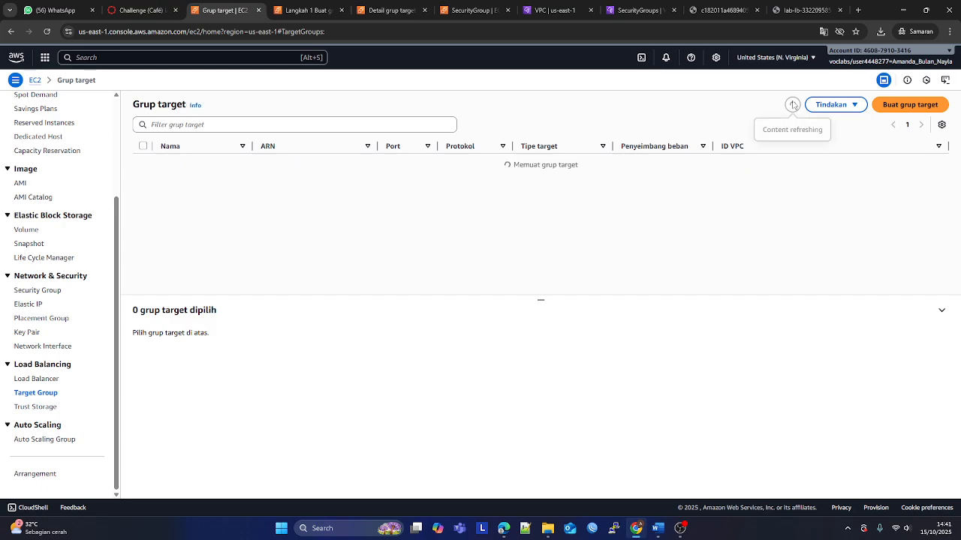
{"action": "left_click", "coordinate": [793, 105]}
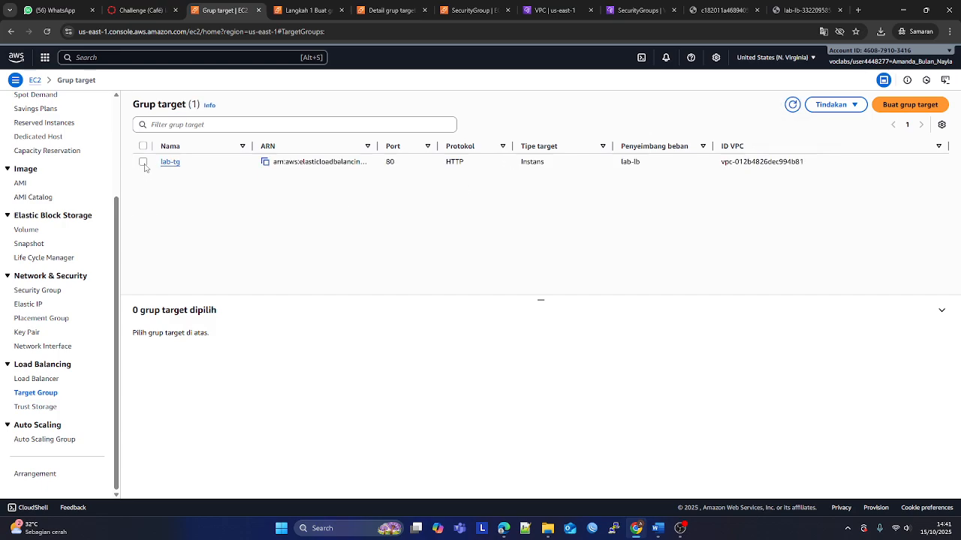
{"action": "left_click", "coordinate": [143, 163]}
{"action": "left_click", "coordinate": [200, 341]}
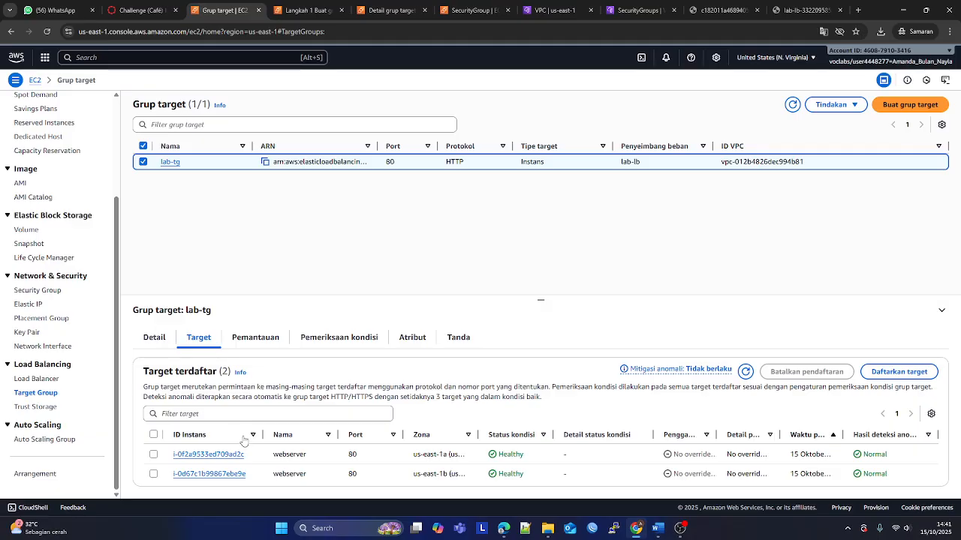
- Open the webserver instance in us-east-1a from the target list and connect to it through Session Manager
{"action": "left_click", "coordinate": [208, 455]}
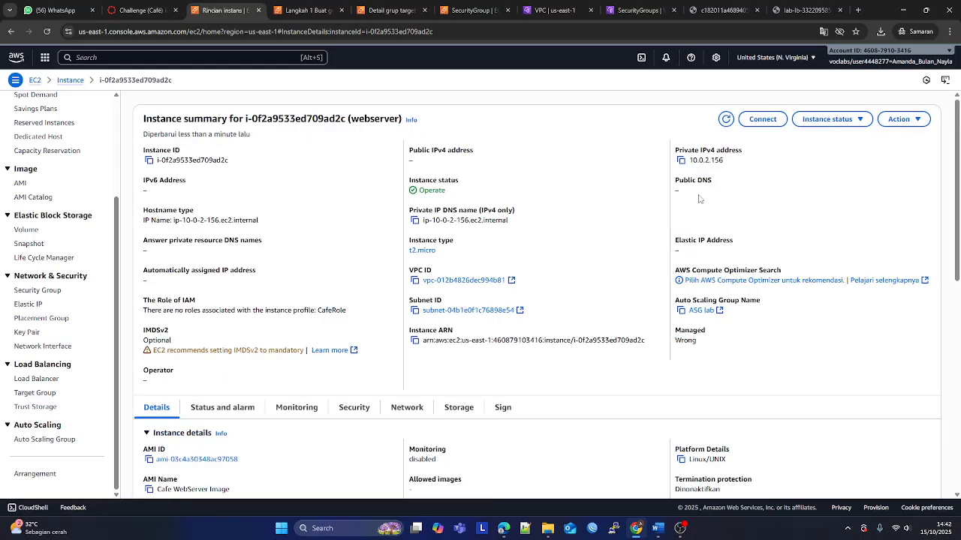
{"action": "left_click", "coordinate": [766, 121]}
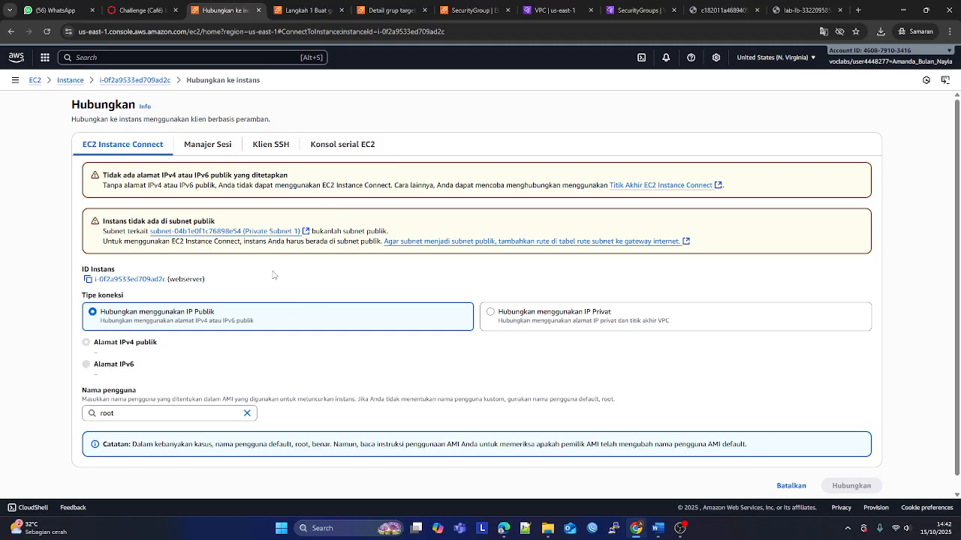
{"action": "left_click", "coordinate": [209, 144]}
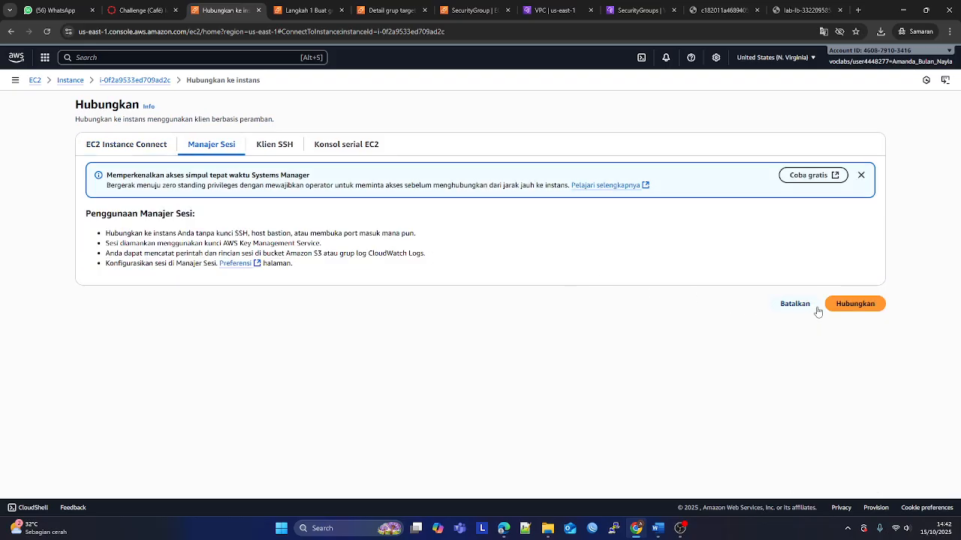
{"action": "left_click", "coordinate": [855, 304]}
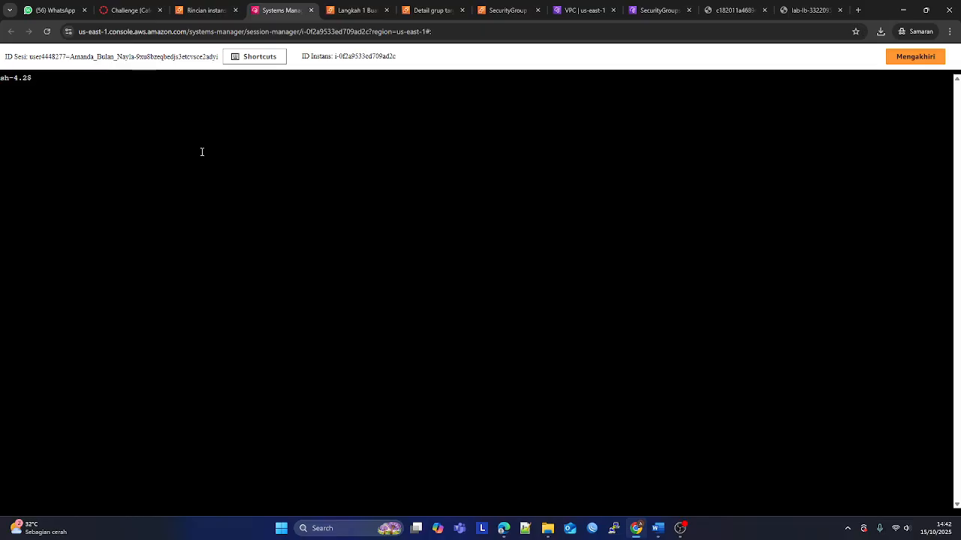
- Capture a screenshot of the Session Manager terminal and paste it into the AWS LAB 10 Word document
{"action": "key", "text": "super+shift+s"}
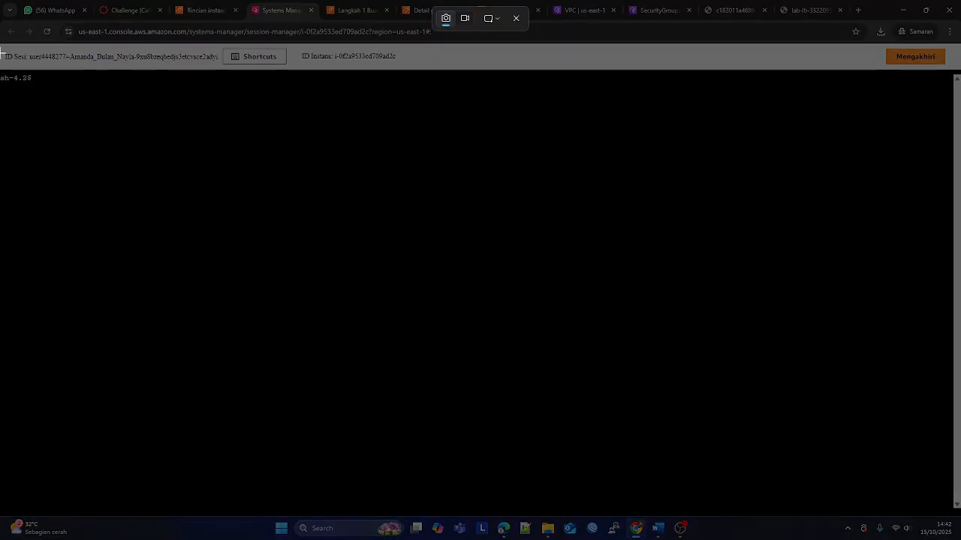
{"action": "left_click", "coordinate": [586, 270]}
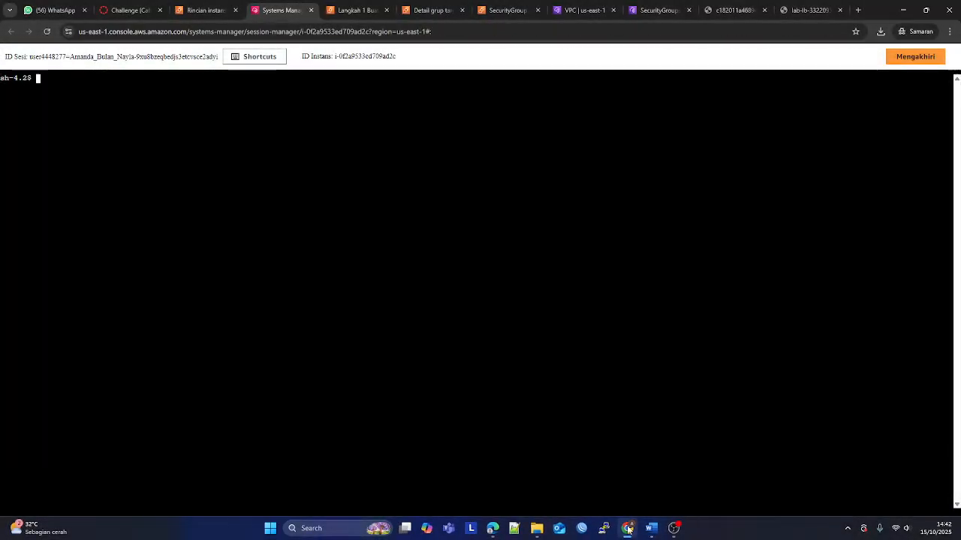
{"action": "left_click", "coordinate": [656, 529]}
{"action": "key", "text": "ctrl+v"}
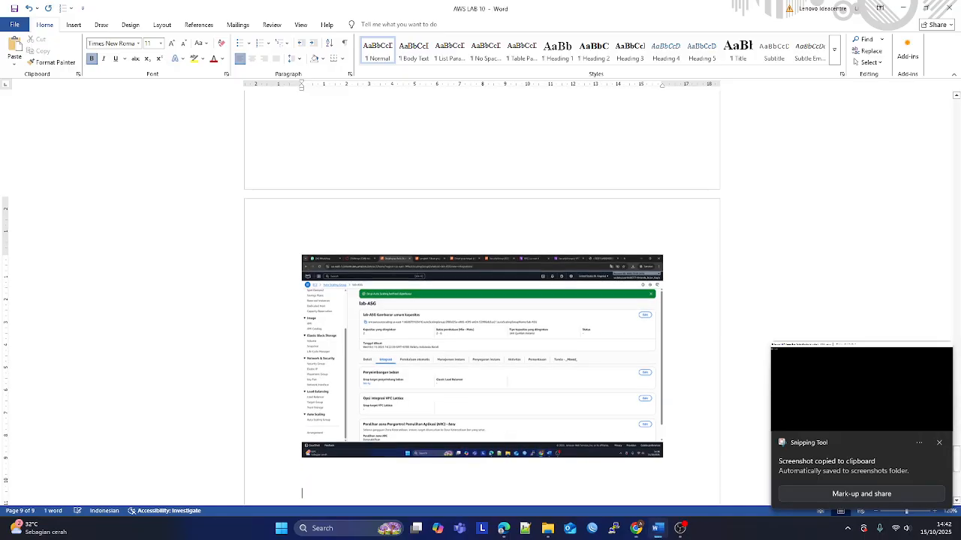
- Return to Chrome and reopen the Session Manager connection page of the webserver instance
{"action": "left_click", "coordinate": [636, 528]}
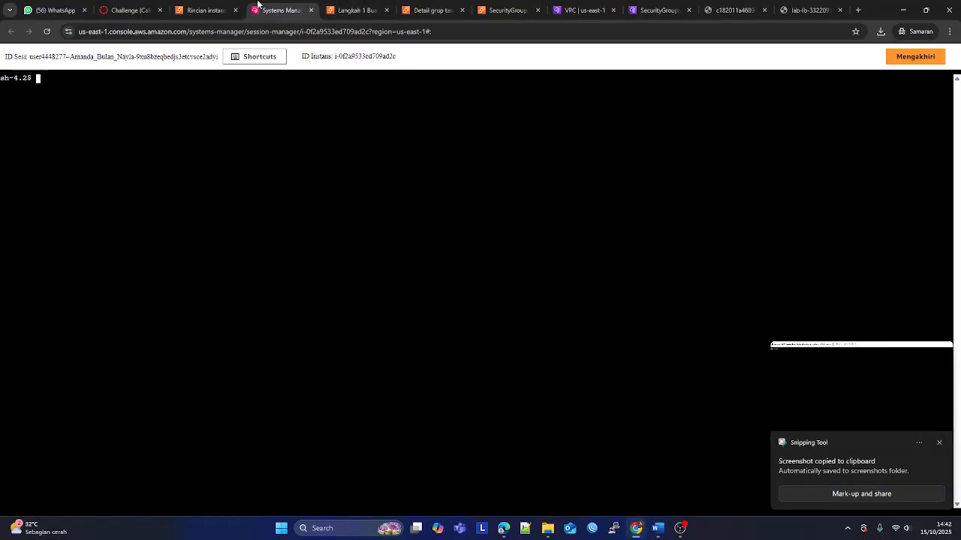
{"action": "left_click", "coordinate": [201, 10]}
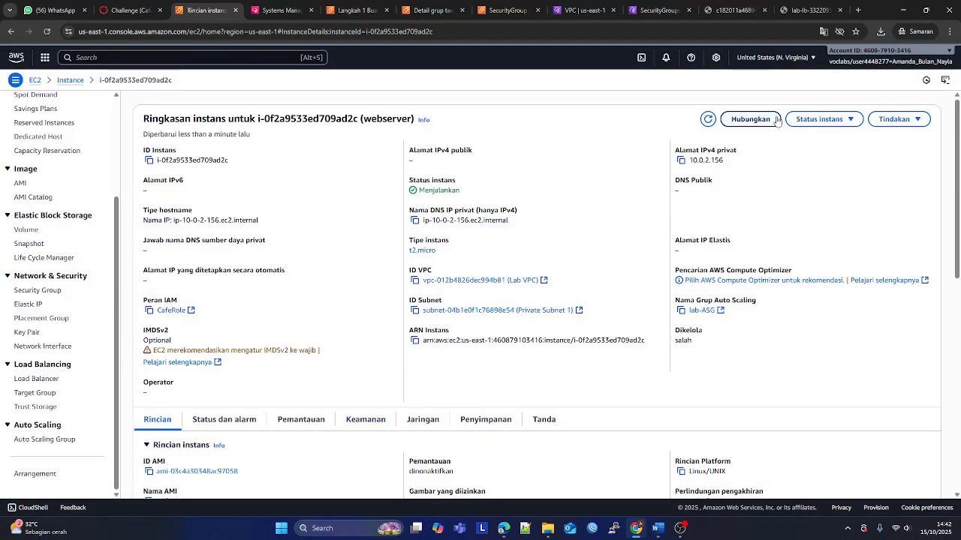
{"action": "left_click", "coordinate": [751, 119]}
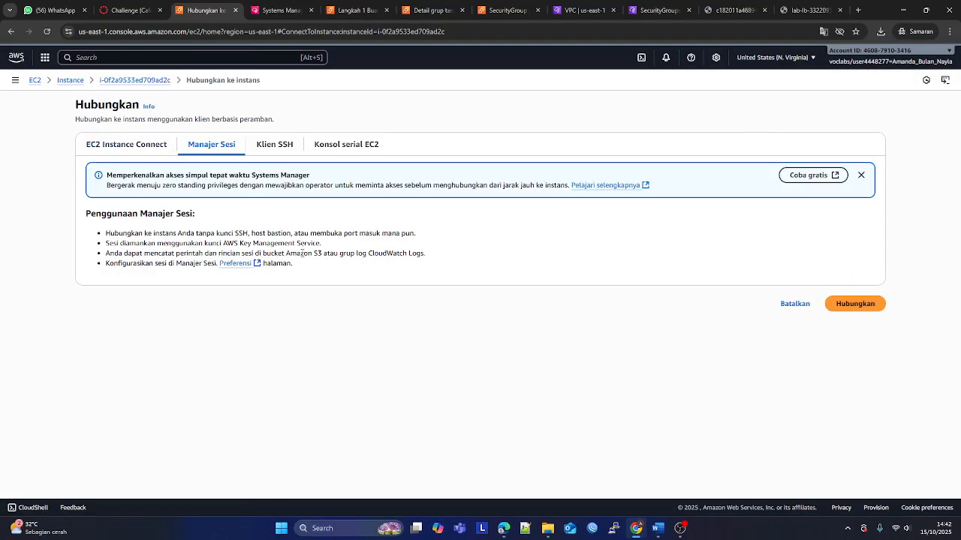
- Capture a screenshot of the Session Manager connection page and paste it above the terminal screenshot in the AWS LAB 10 Word document
{"action": "key", "text": "super+shift+s"}
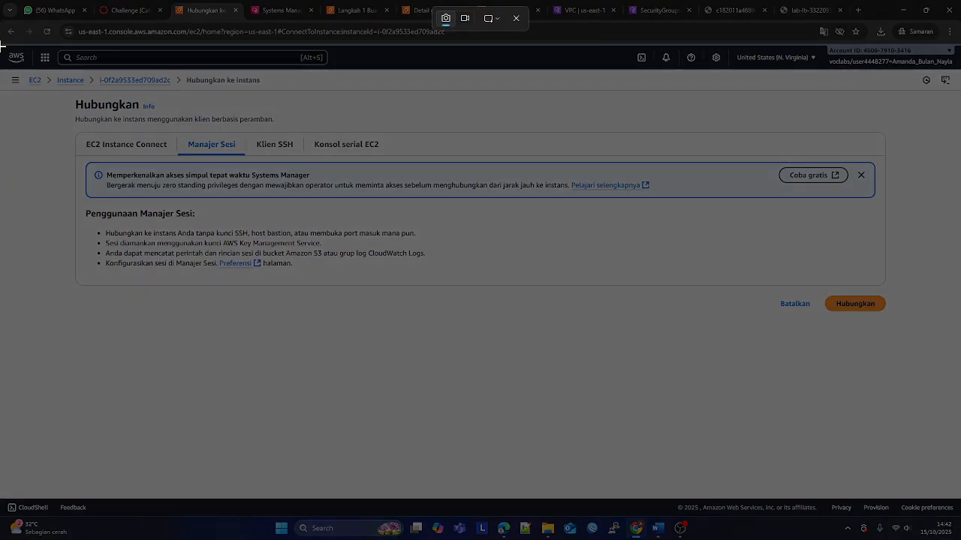
{"action": "left_click_drag", "start_coordinate": [0, 45], "coordinate": [816, 278]}
{"action": "left_click_drag", "start_coordinate": [891, 311], "coordinate": [960, 338]}
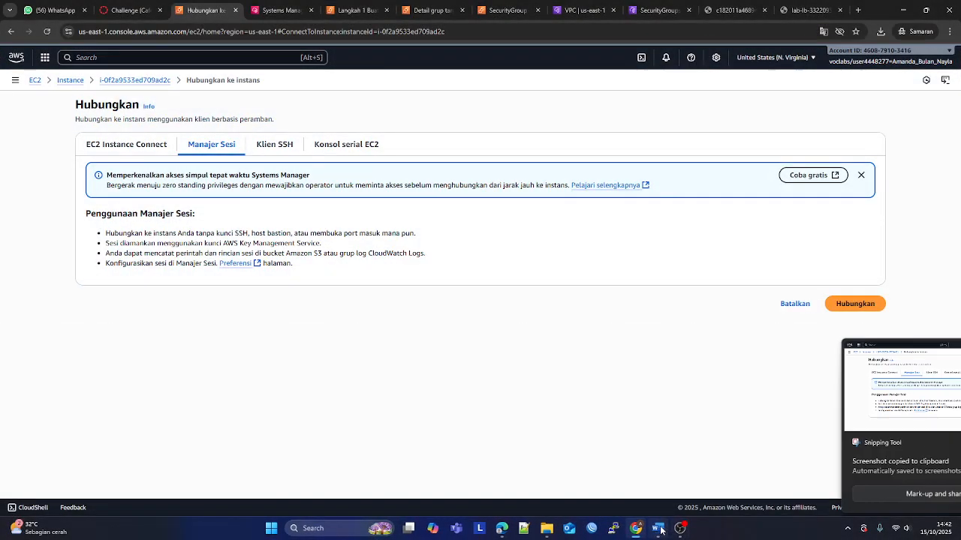
{"action": "left_click", "coordinate": [657, 528]}
{"action": "left_click", "coordinate": [680, 314]}
{"action": "key", "text": "ctrl+v"}
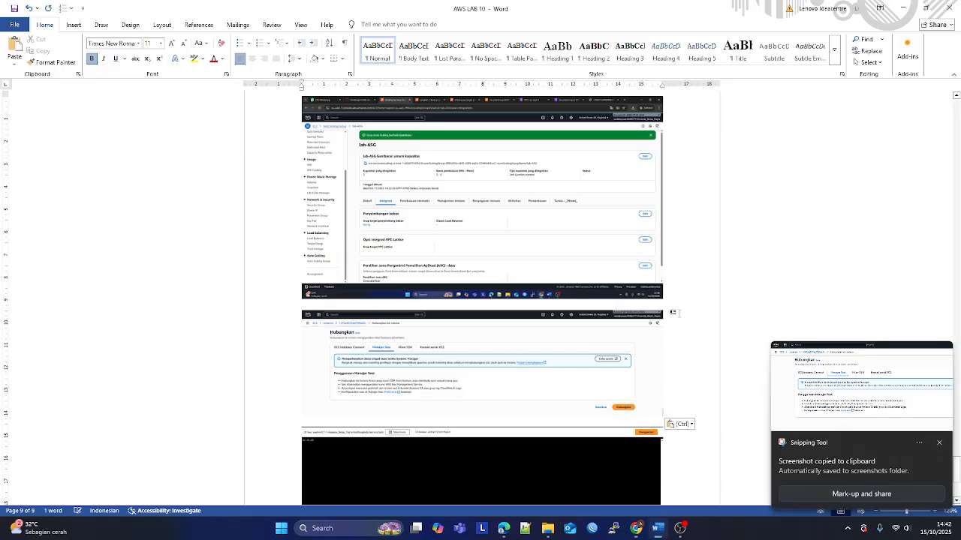
{"action": "scroll", "coordinate": [637, 197], "scroll_direction": "down", "scroll_amount": 3}
{"action": "scroll", "coordinate": [637, 196], "scroll_direction": "down", "scroll_amount": 2}
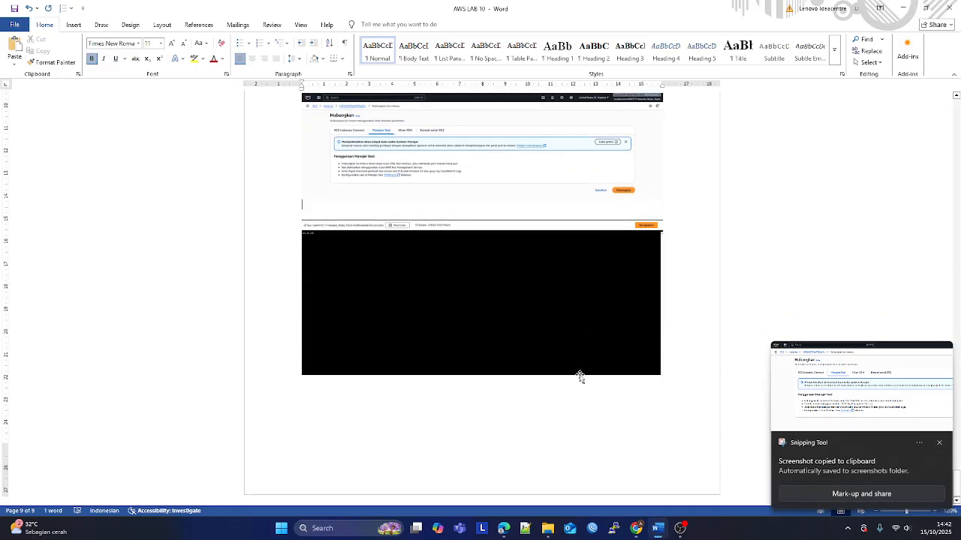
{"action": "left_click", "coordinate": [579, 417]}
- Return to Chrome and copy the command "sudo amazon-linux-extras install epel" from Task 6.2 of the lab instructions
{"action": "left_click", "coordinate": [636, 529]}
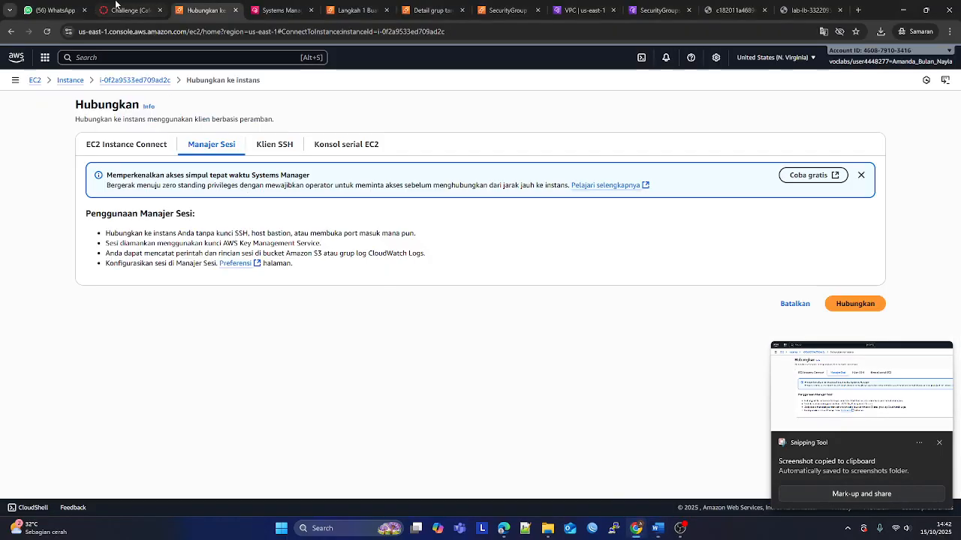
{"action": "left_click", "coordinate": [266, 10]}
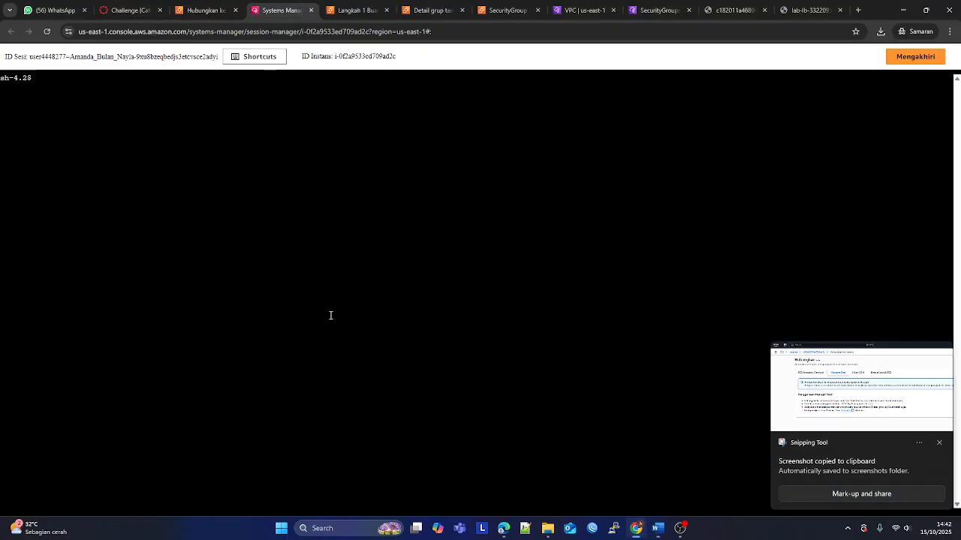
{"action": "left_click", "coordinate": [106, 15]}
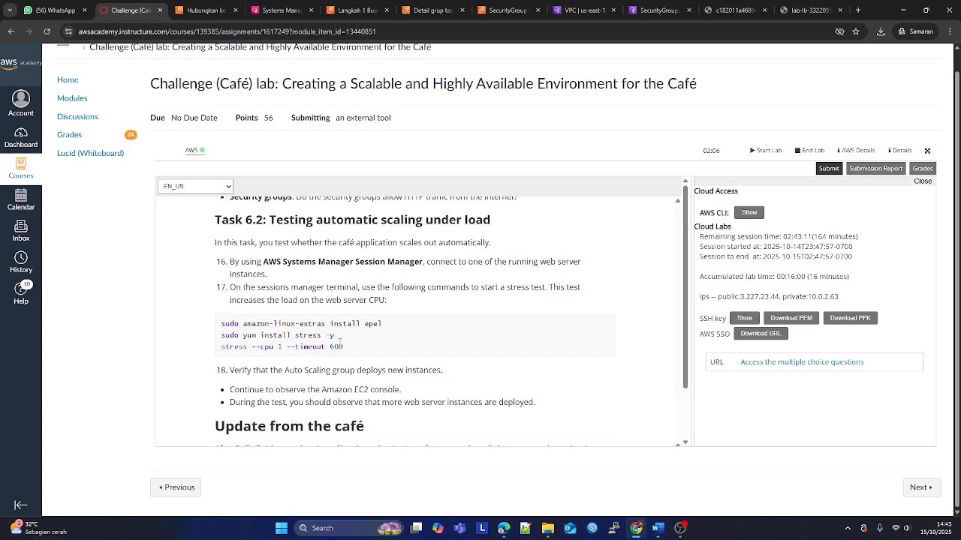
{"action": "left_click_drag", "start_coordinate": [398, 323], "coordinate": [214, 317]}
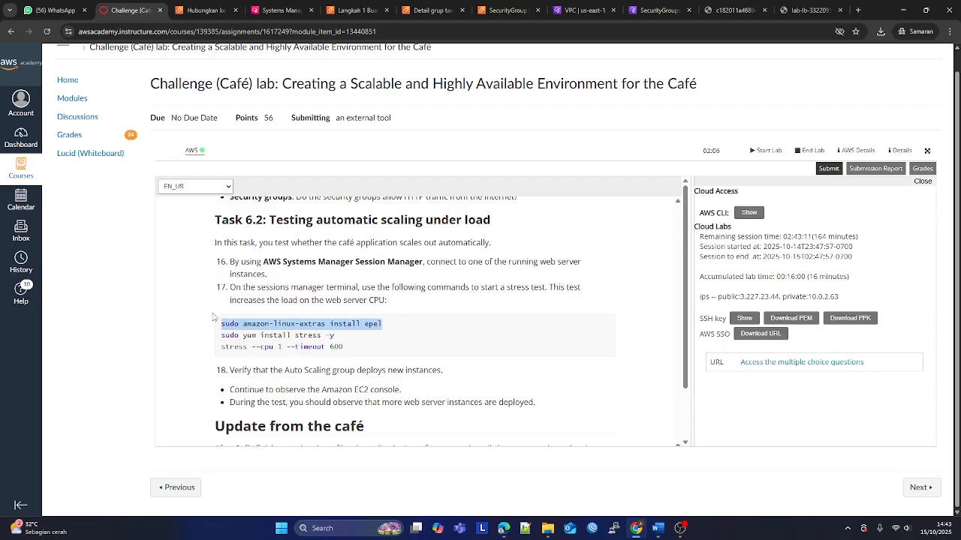
{"action": "right_click", "coordinate": [252, 322]}
{"action": "left_click", "coordinate": [265, 330]}
- Run "sudo amazon-linux-extras install epel" in the Session Manager terminal and confirm the installation with y
{"action": "left_click", "coordinate": [230, 11]}
{"action": "left_click", "coordinate": [278, 10]}
{"action": "right_click", "coordinate": [252, 93]}
{"action": "left_click", "coordinate": [302, 193]}
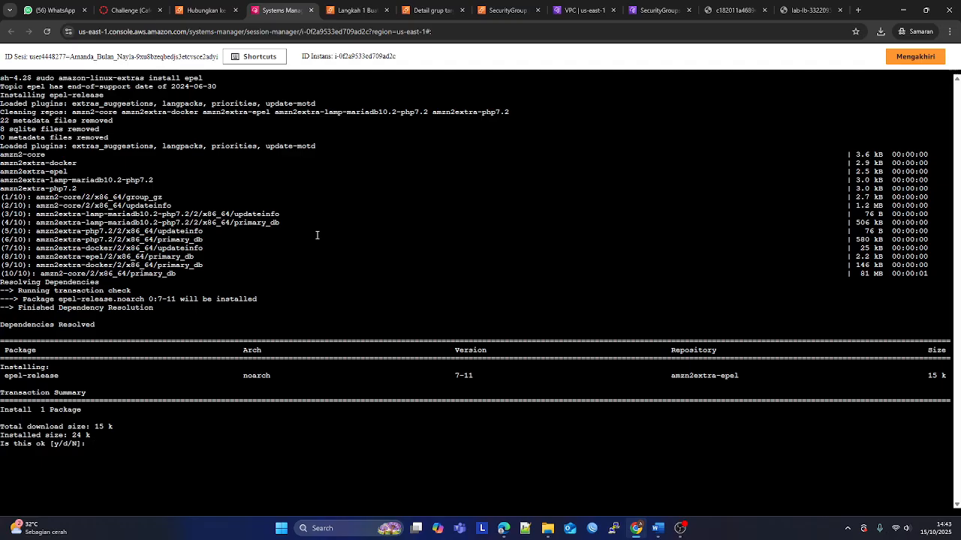
{"action": "type", "text": "y"}
{"action": "key", "text": "Return"}
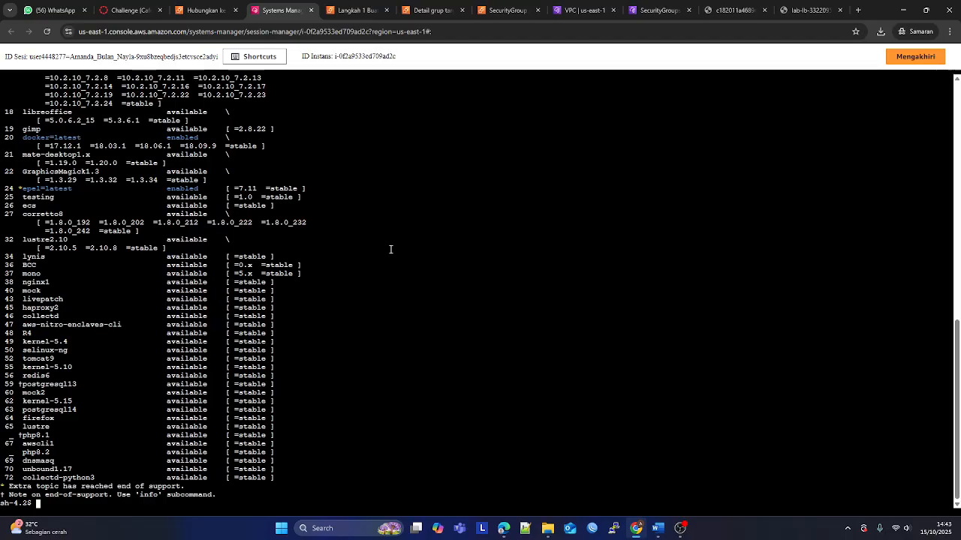
{"action": "type", "text": "sudo amazon-linux-extras install epel"}
{"action": "key", "text": "Return"}
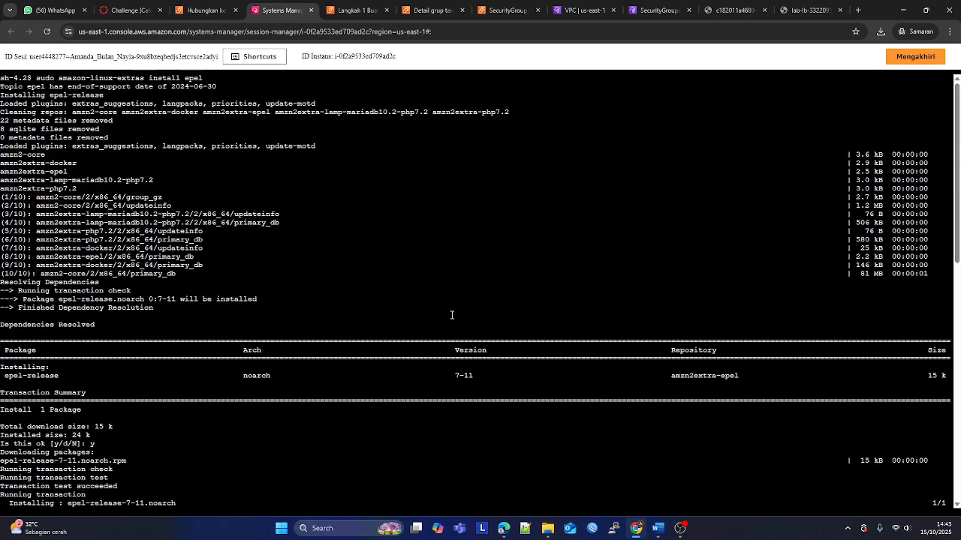
- Capture a screenshot of the beginning of the epel installation output and paste it into the AWS LAB 10 Word document
{"action": "key", "text": "super+shift+s"}
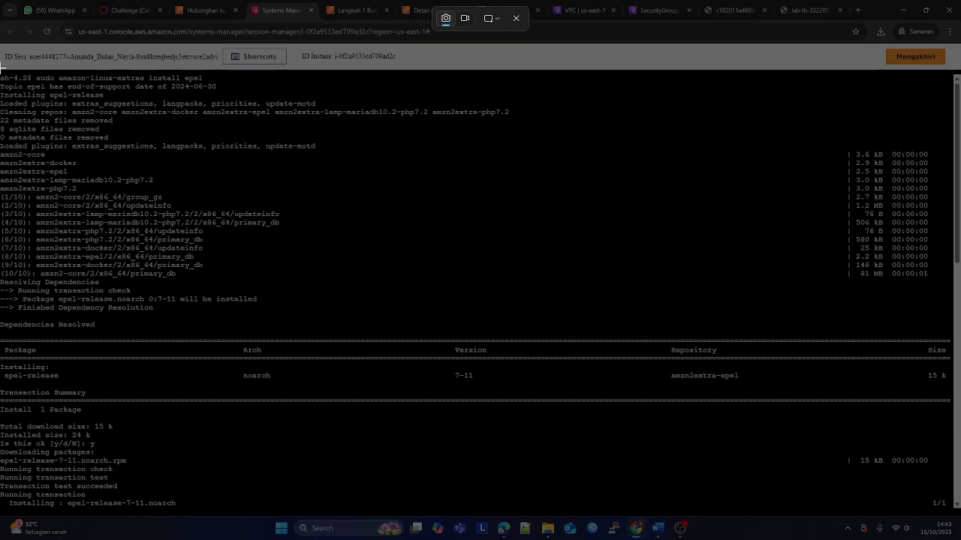
{"action": "left_click_drag", "start_coordinate": [2, 68], "coordinate": [960, 513]}
{"action": "left_click", "coordinate": [657, 528]}
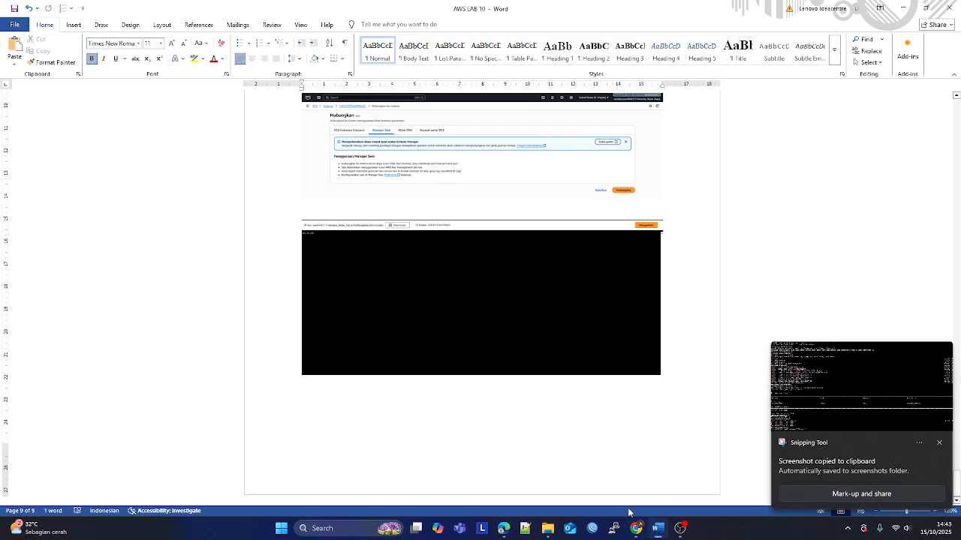
{"action": "key", "text": "ctrl+v"}
- Capture the end of the epel installation output in Chrome and paste it below the previous screenshot in Word
{"action": "left_click", "coordinate": [635, 529]}
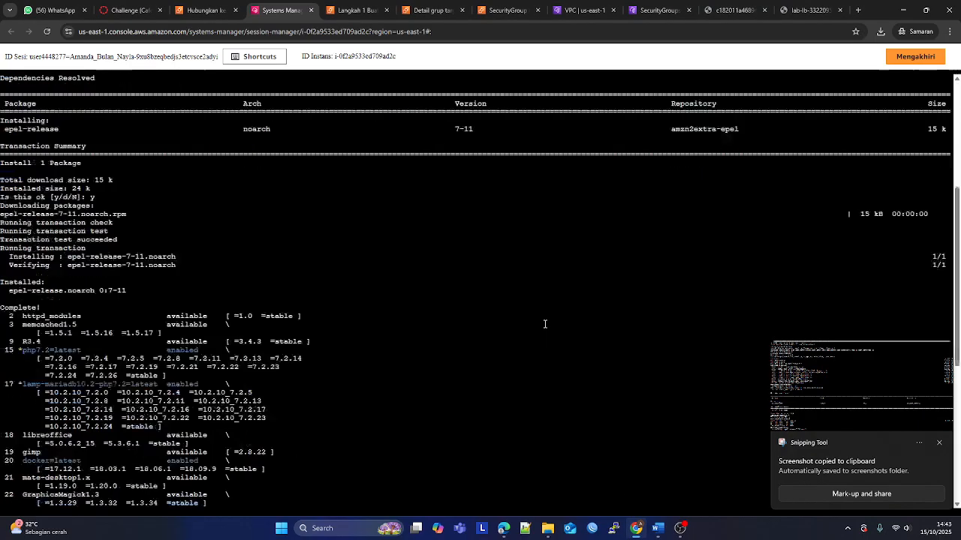
{"action": "scroll", "coordinate": [545, 324], "scroll_direction": "down", "scroll_amount": 10}
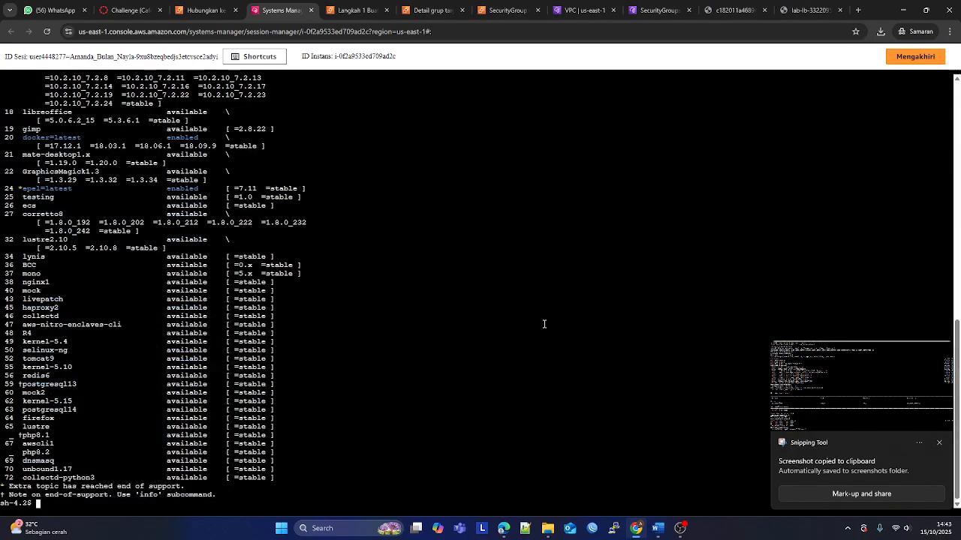
{"action": "left_click", "coordinate": [937, 446]}
{"action": "key", "text": "super+shift+s"}
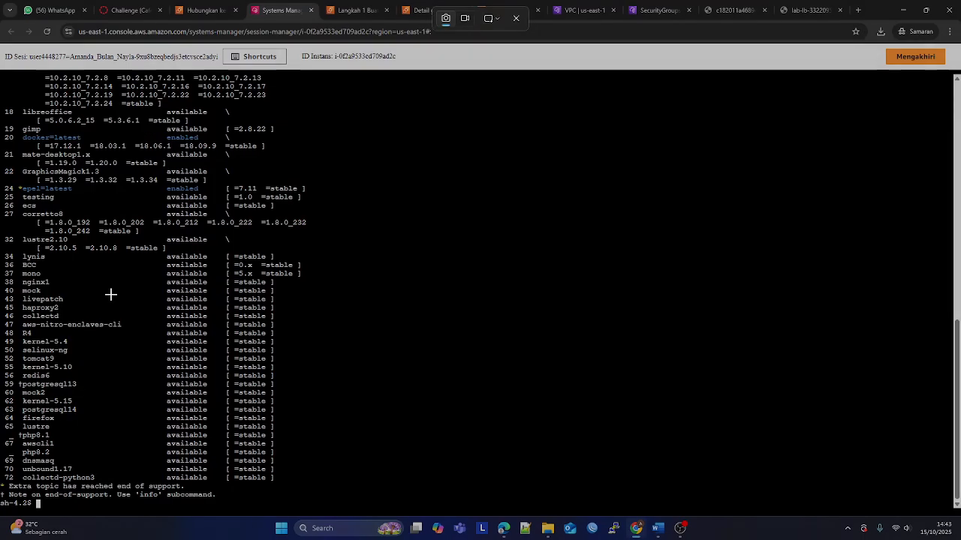
{"action": "left_click_drag", "start_coordinate": [2, 69], "coordinate": [960, 393]}
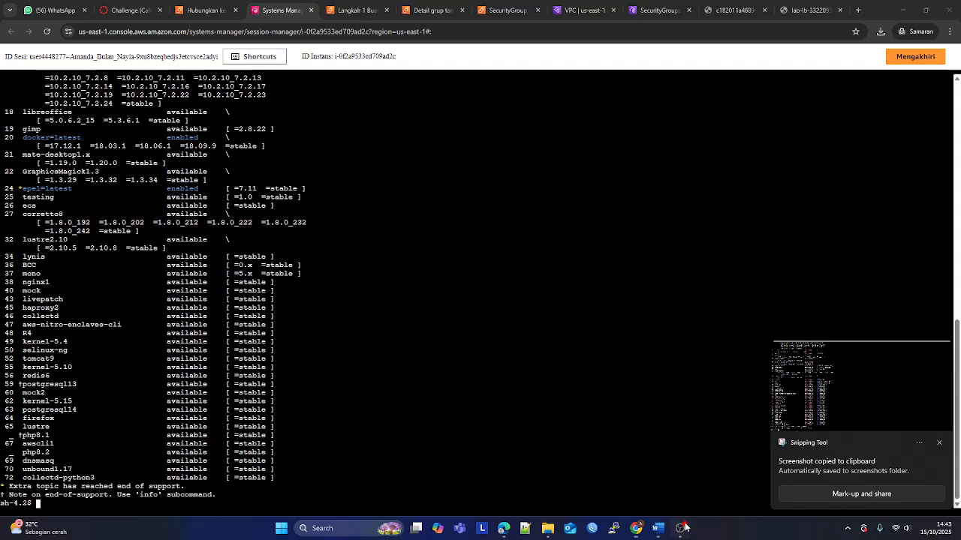
{"action": "left_click", "coordinate": [636, 530]}
{"action": "left_click", "coordinate": [658, 529]}
{"action": "key", "text": "ctrl+v"}
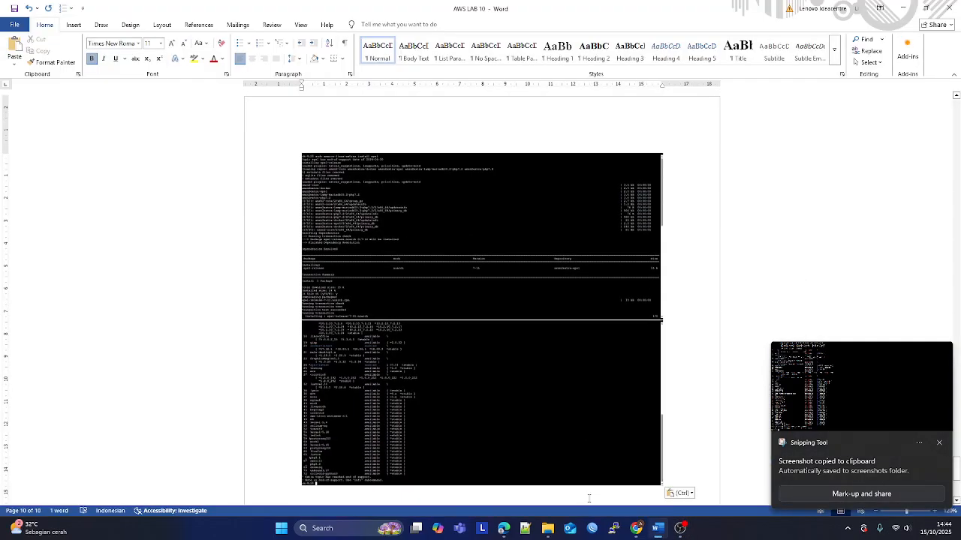
- Return to the lab instructions in Chrome and copy the command "sudo yum install stress -y"
{"action": "left_click", "coordinate": [614, 529]}
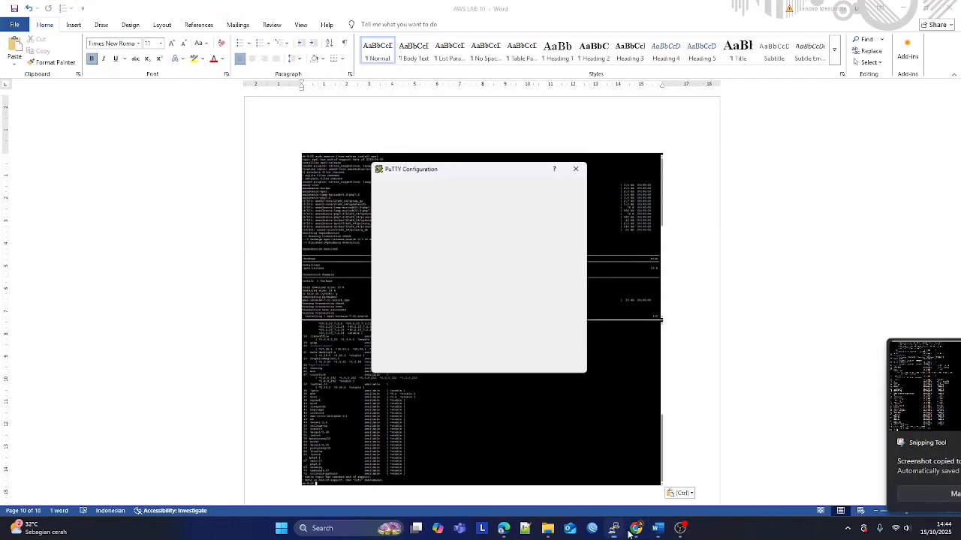
{"action": "left_click", "coordinate": [636, 529]}
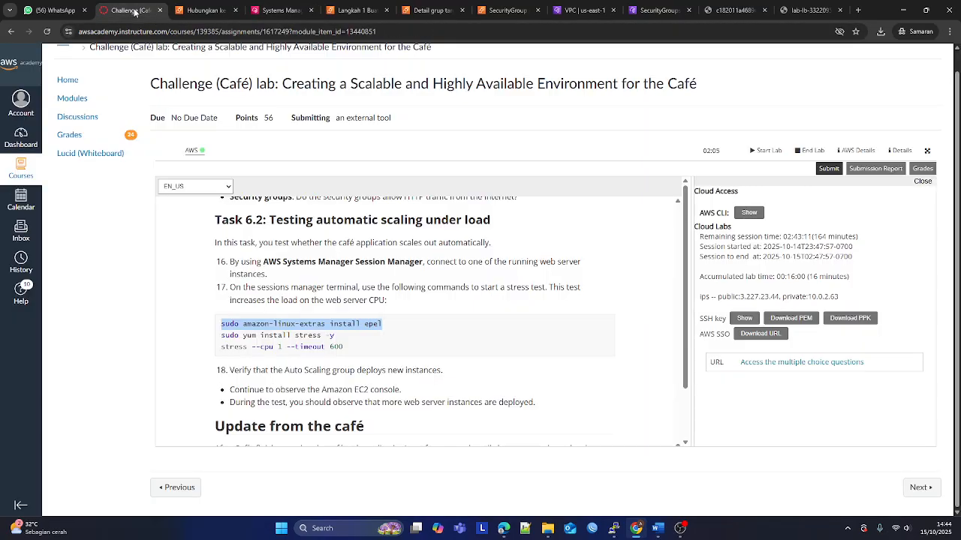
{"action": "left_click", "coordinate": [131, 9]}
{"action": "mouse_move", "coordinate": [347, 337]}
{"action": "left_mouse_down"}
{"action": "mouse_move", "coordinate": [225, 332]}
{"action": "mouse_move", "coordinate": [217, 343]}
{"action": "mouse_move", "coordinate": [340, 333]}
{"action": "left_mouse_up"}
{"action": "right_click", "coordinate": [240, 348]}
{"action": "left_click", "coordinate": [241, 348]}
{"action": "right_click", "coordinate": [319, 333]}
{"action": "left_click", "coordinate": [353, 359]}
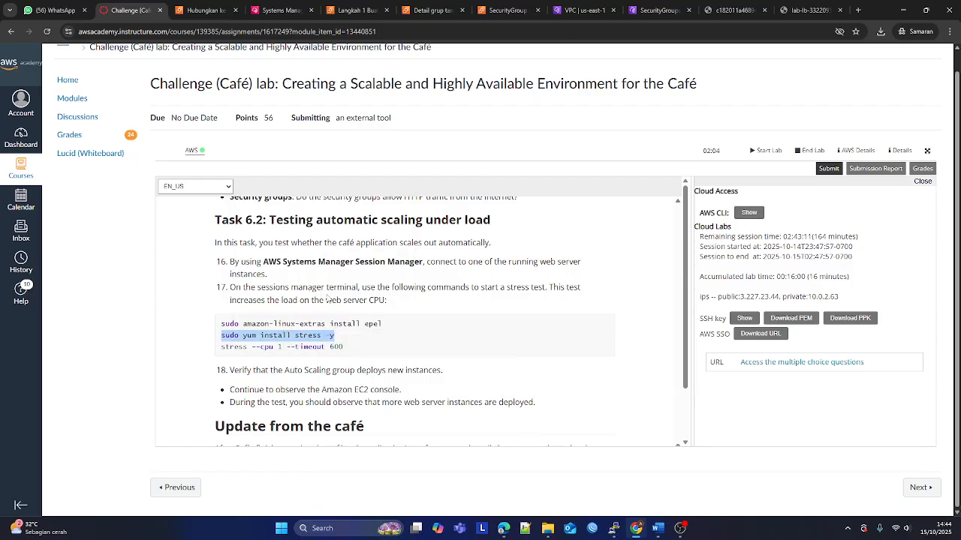
- Run "sudo yum install stress -y" in the Session Manager terminal
{"action": "left_click", "coordinate": [277, 10]}
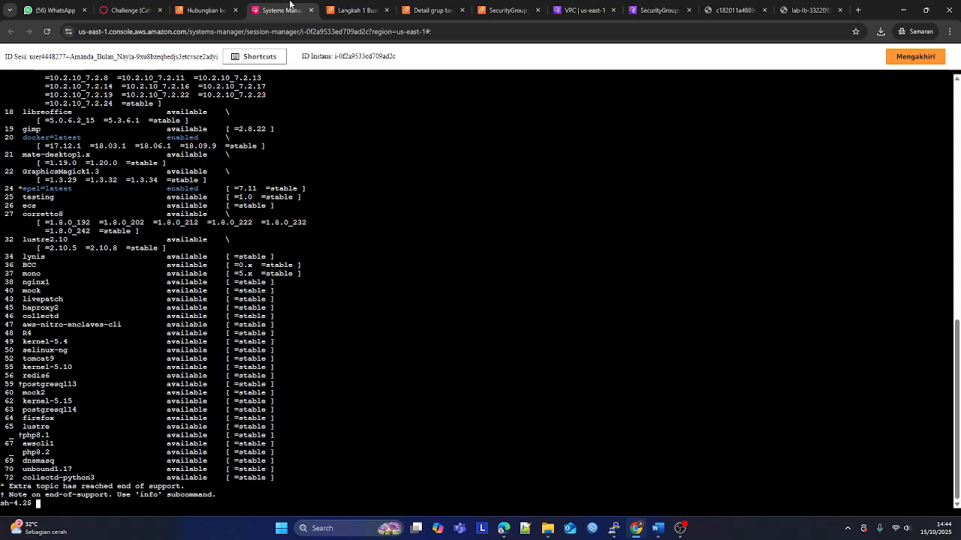
{"action": "right_click", "coordinate": [245, 272]}
{"action": "left_click", "coordinate": [279, 373]}
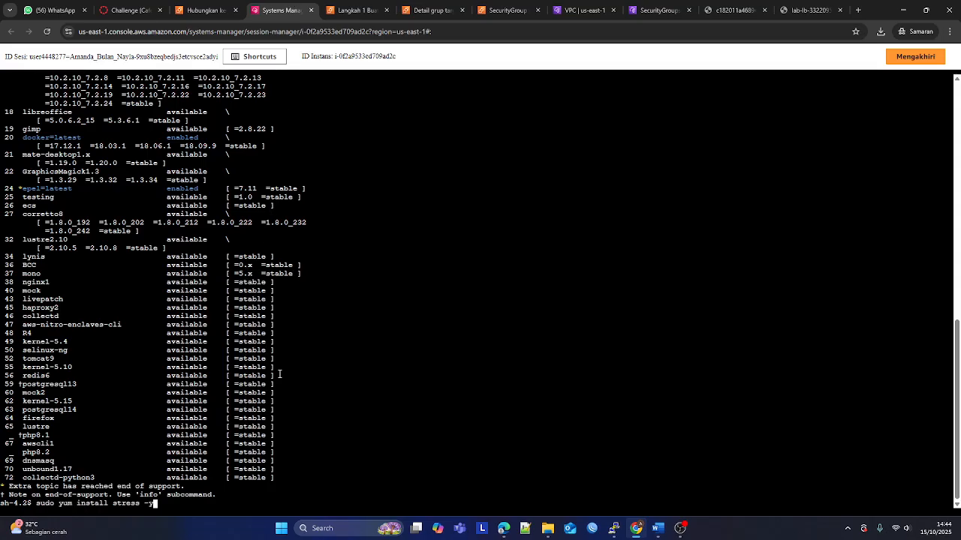
{"action": "key", "text": "Return"}
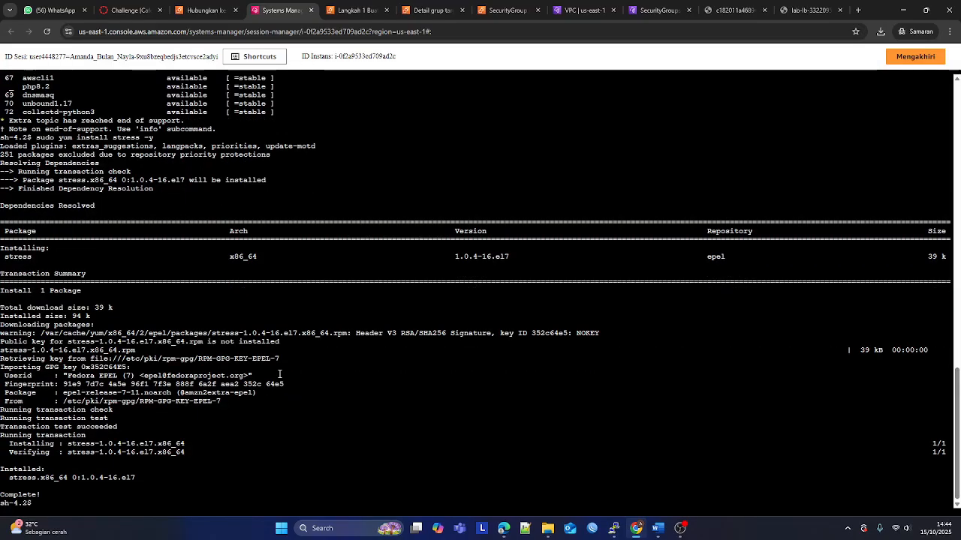
- Capture a screenshot of the stress package installation output and paste it into the AWS LAB 10 Word document
{"action": "key", "text": "super+shift+s"}
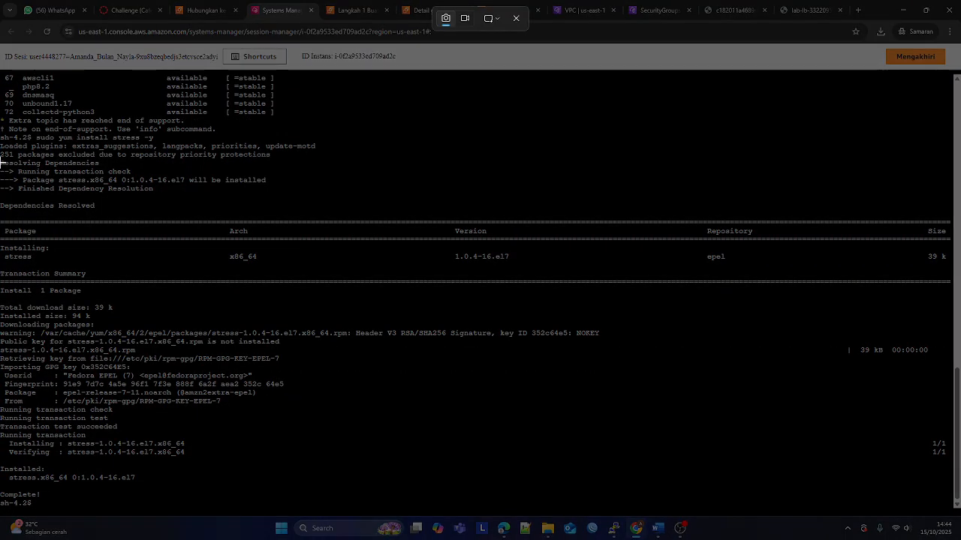
{"action": "left_click_drag", "start_coordinate": [2, 130], "coordinate": [957, 509]}
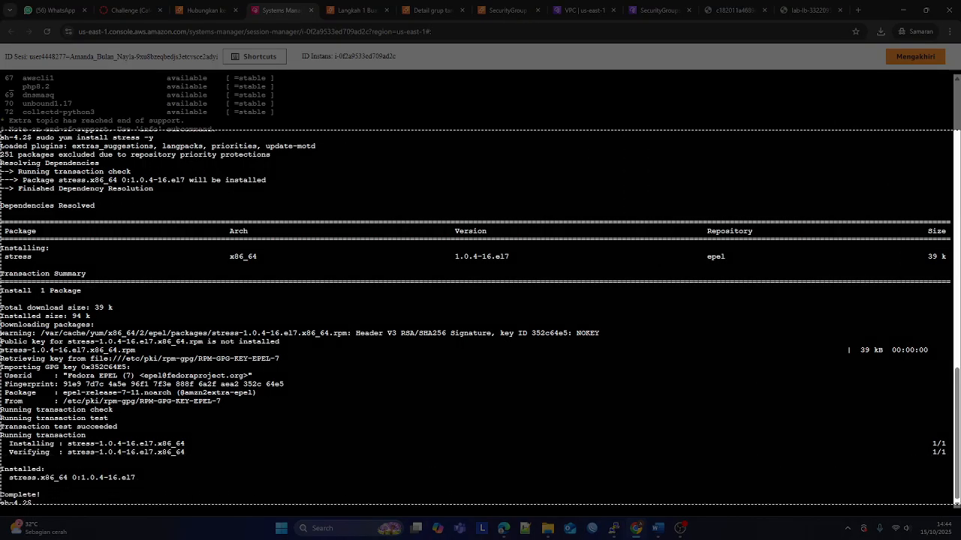
{"action": "left_click", "coordinate": [647, 528]}
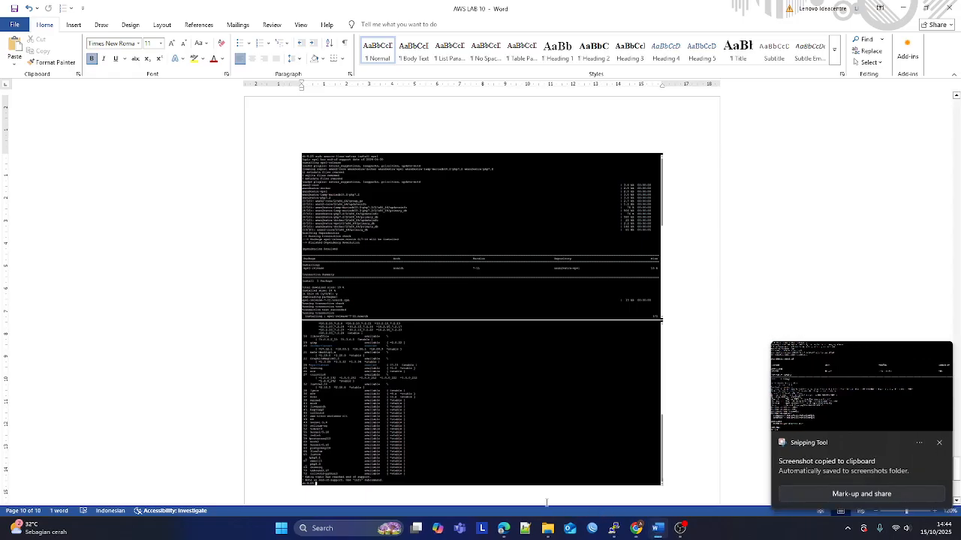
{"action": "key", "text": "ctrl+v"}
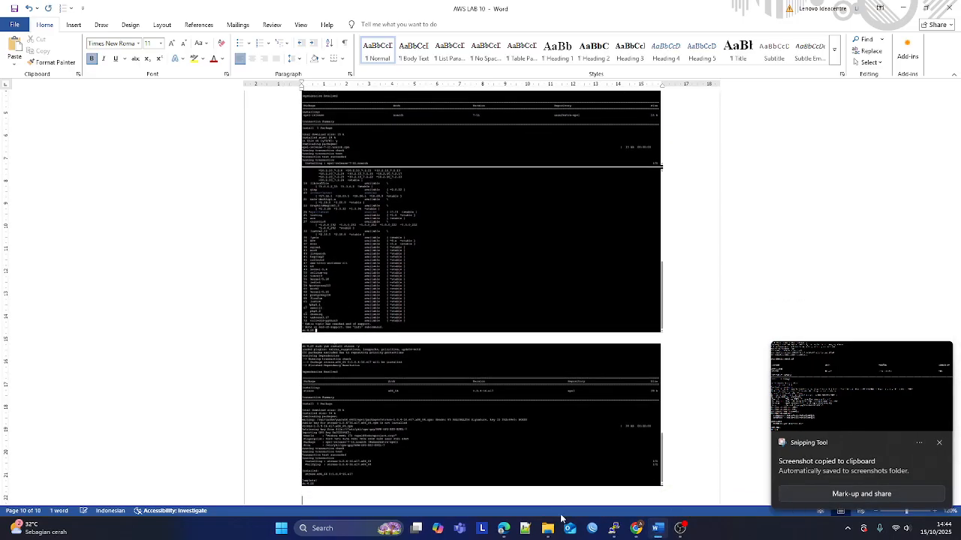
- Return to the lab instructions in Chrome and copy the command "stress --cpu 1 --timeout 600"
{"action": "left_click", "coordinate": [635, 528]}
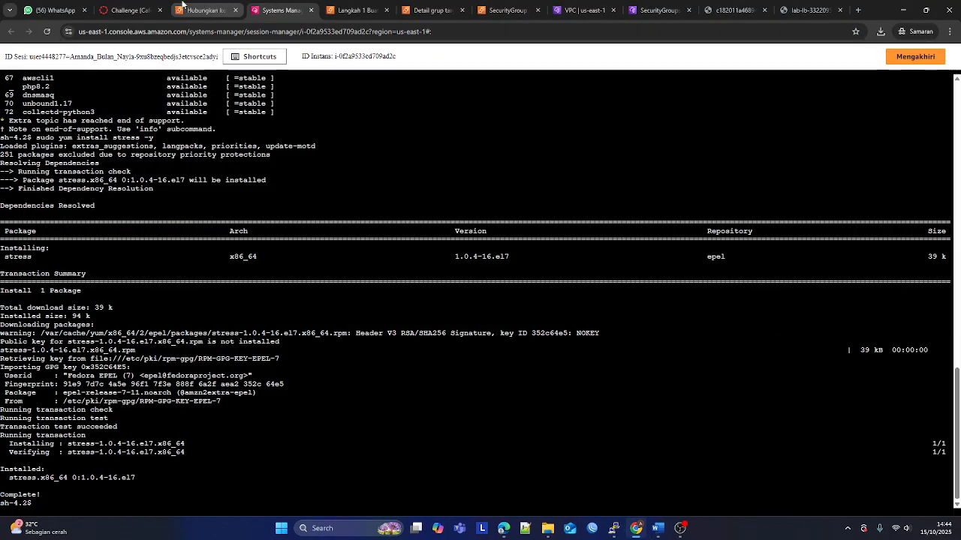
{"action": "left_click", "coordinate": [127, 10]}
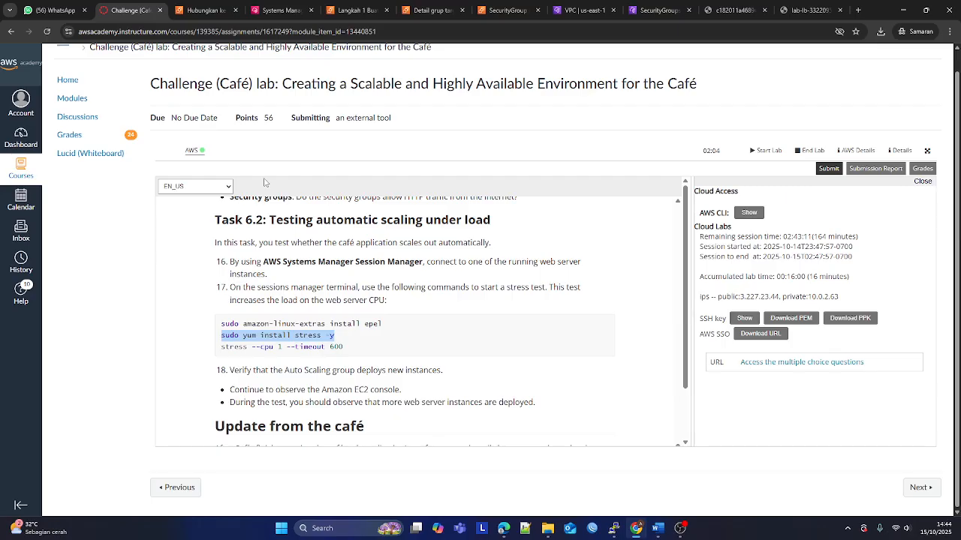
{"action": "left_click_drag", "start_coordinate": [344, 347], "coordinate": [225, 348]}
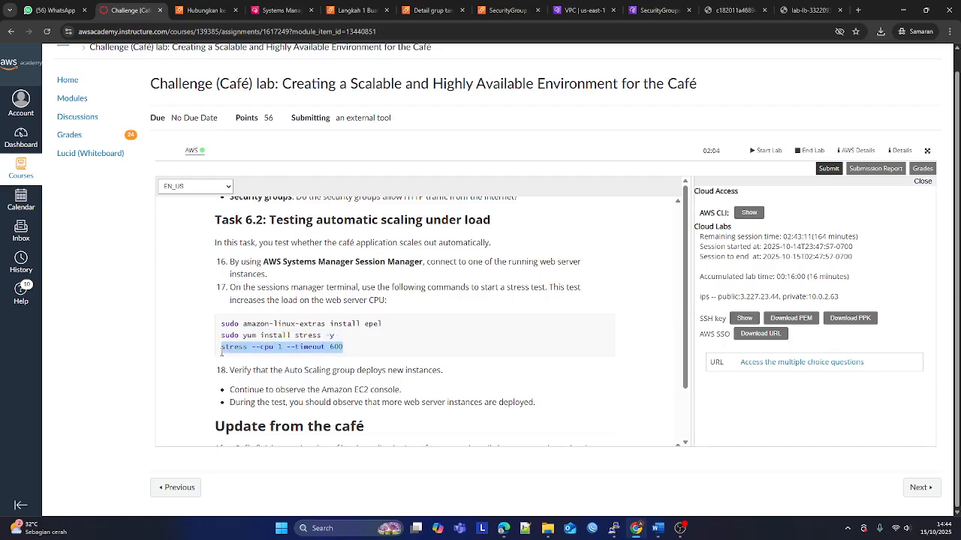
{"action": "right_click", "coordinate": [226, 350]}
{"action": "left_click", "coordinate": [251, 364]}
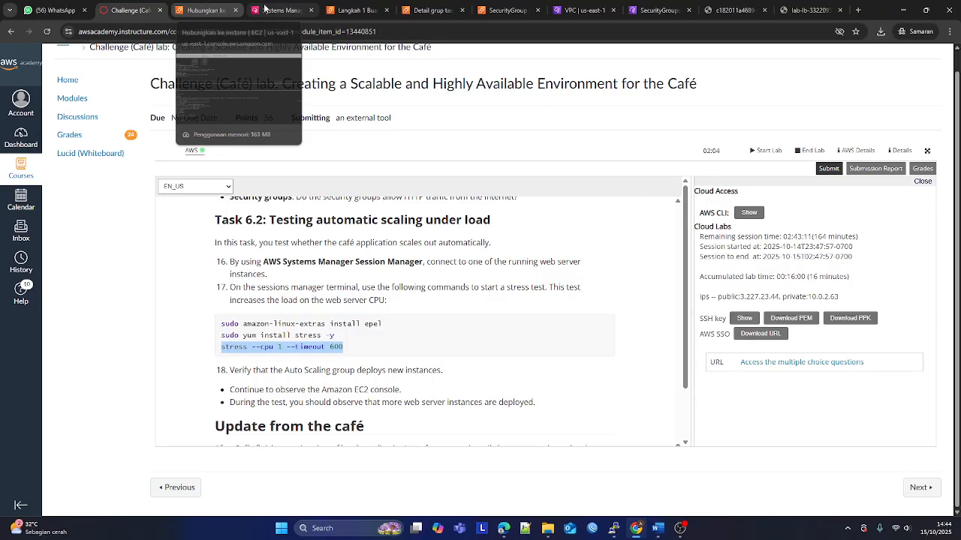
- Start the CPU stress test in the Session Manager terminal with "stress --cpu 1 --timeout 600"
{"action": "left_click", "coordinate": [278, 10]}
{"action": "right_click", "coordinate": [235, 203]}
{"action": "left_click", "coordinate": [252, 300]}
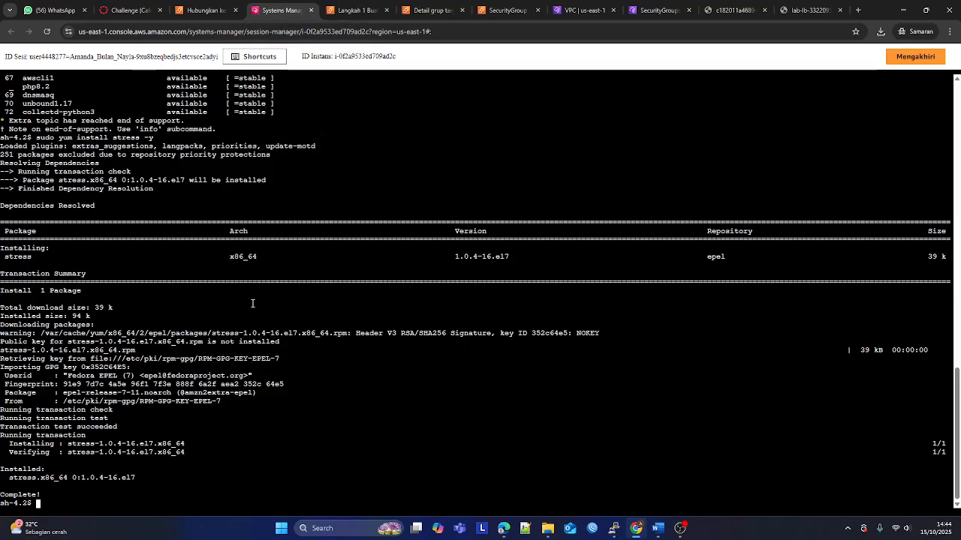
{"action": "key", "text": "Return"}
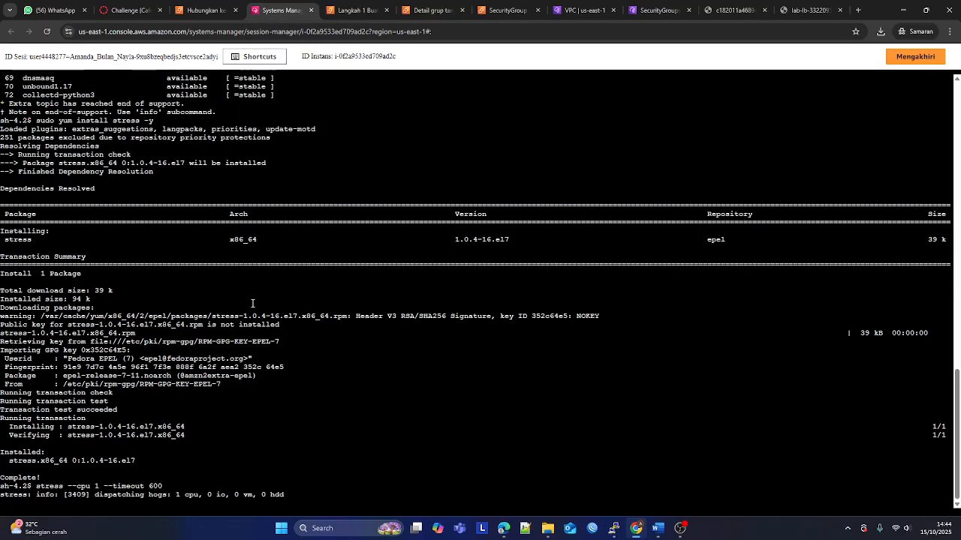
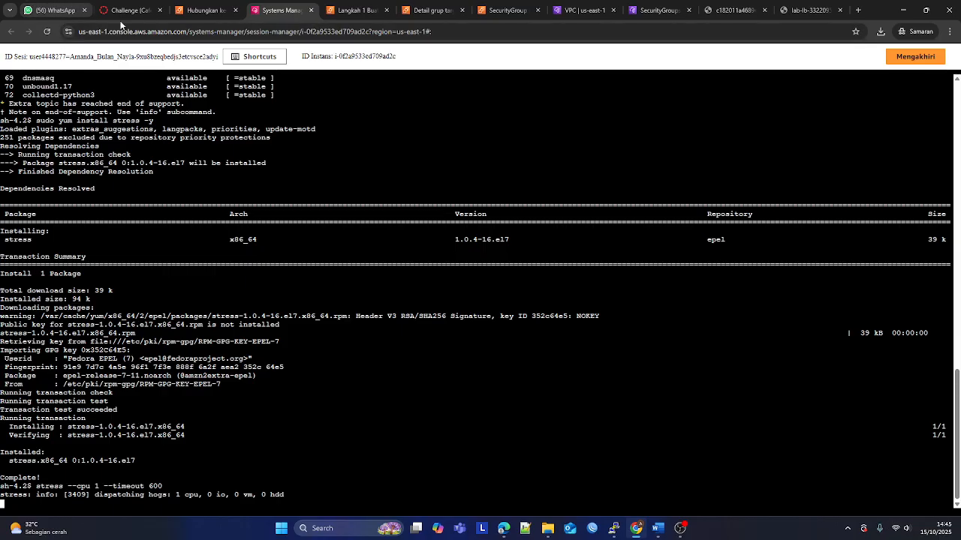
- Review step 18 of the lab instructions and open the instance management view of the lab-ASG Auto Scaling group in EC2
{"action": "left_click", "coordinate": [131, 11]}
{"action": "scroll", "coordinate": [354, 335], "scroll_direction": "down", "scroll_amount": 1}
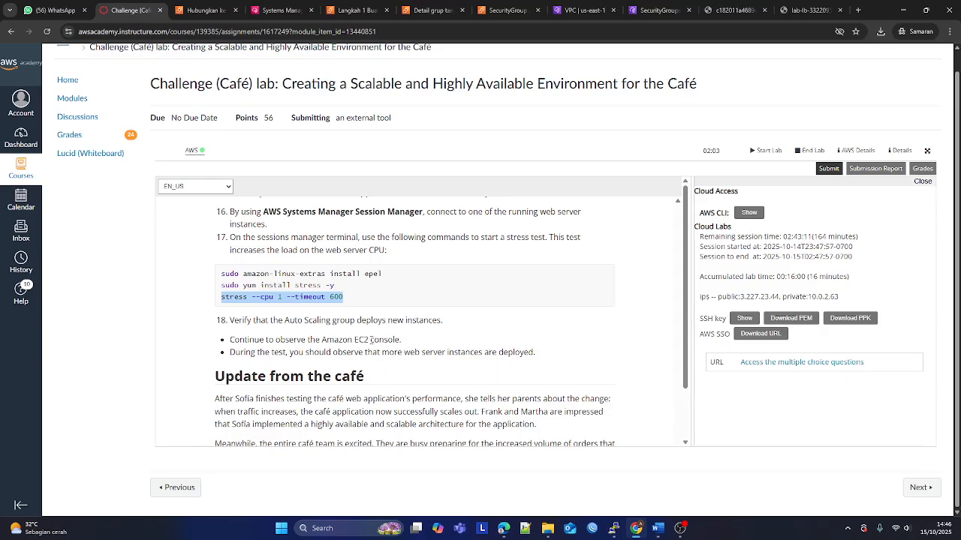
{"action": "left_click", "coordinate": [201, 10]}
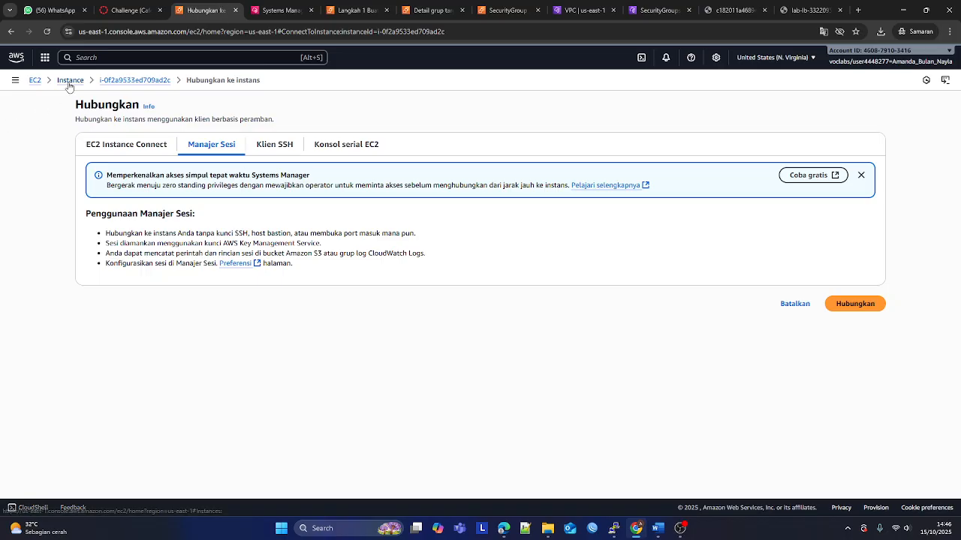
{"action": "left_click", "coordinate": [15, 79]}
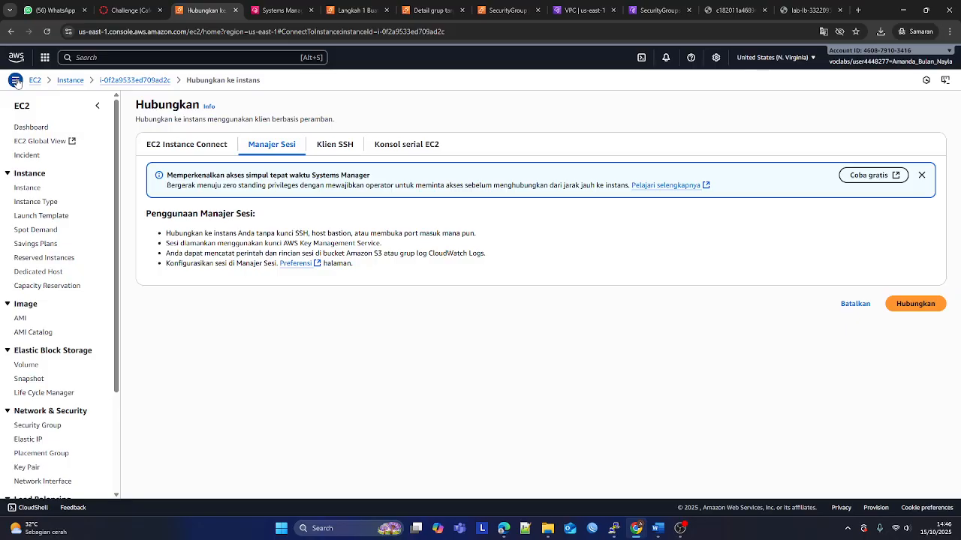
{"action": "scroll", "coordinate": [67, 392], "scroll_direction": "down", "scroll_amount": 3}
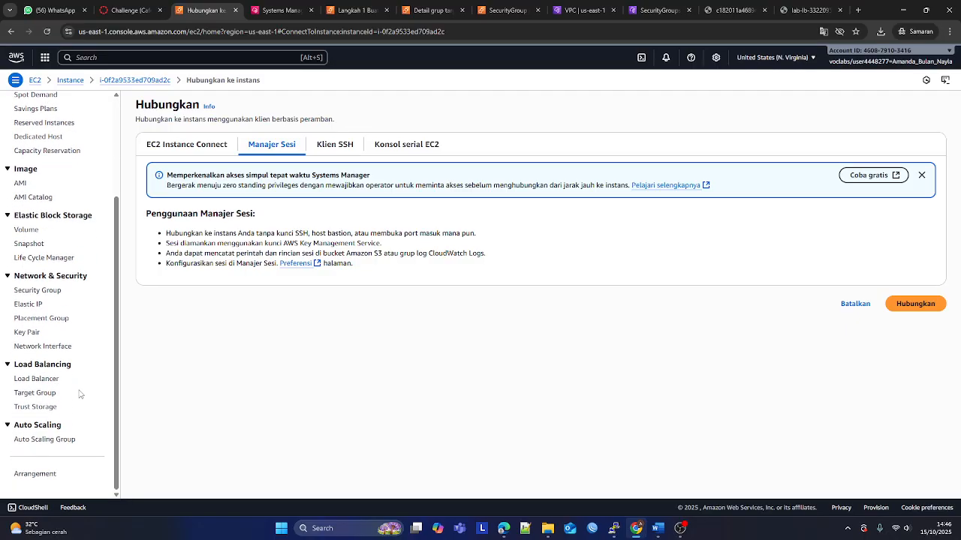
{"action": "left_click", "coordinate": [69, 439]}
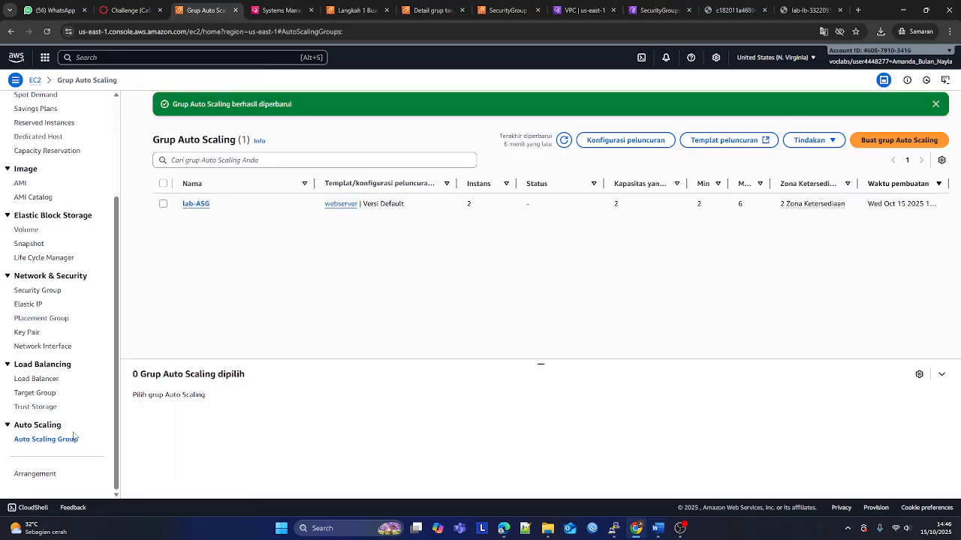
{"action": "left_click", "coordinate": [163, 205]}
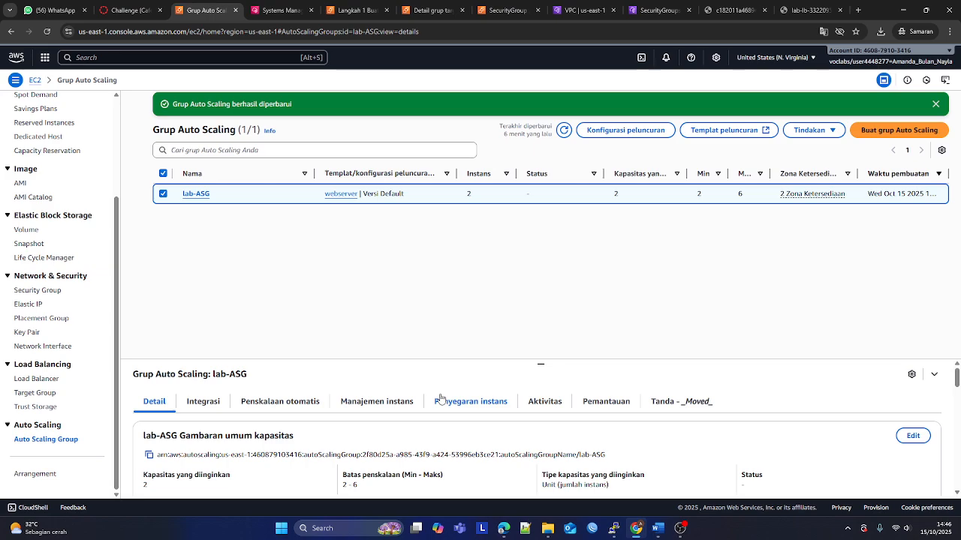
{"action": "left_click", "coordinate": [194, 195]}
{"action": "left_click", "coordinate": [395, 264]}
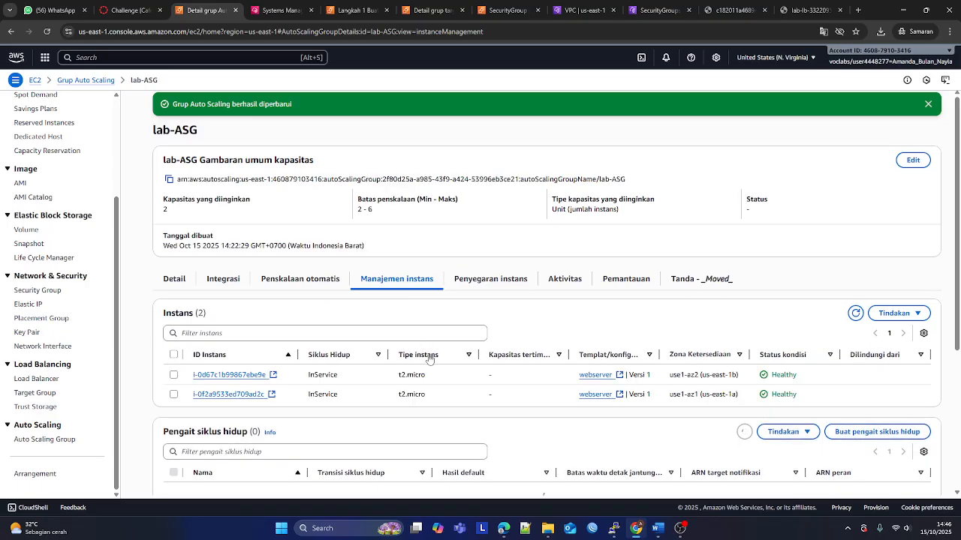
- Refresh the lab-ASG instance list, capture a screenshot of the page, and paste it into the AWS LAB 10 Word document
{"action": "left_click", "coordinate": [855, 313]}
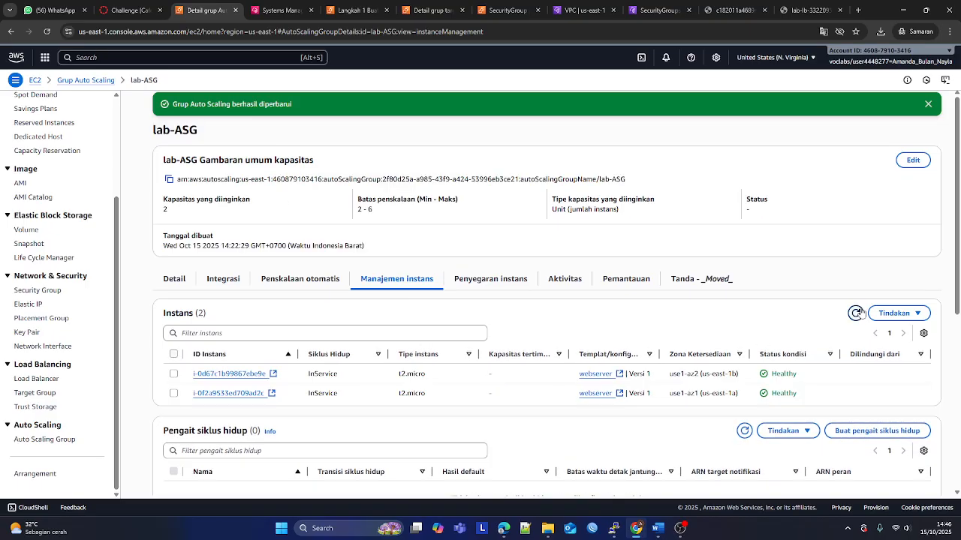
{"action": "left_click", "coordinate": [860, 315]}
{"action": "left_click", "coordinate": [856, 313]}
{"action": "key", "text": "super+shift+s"}
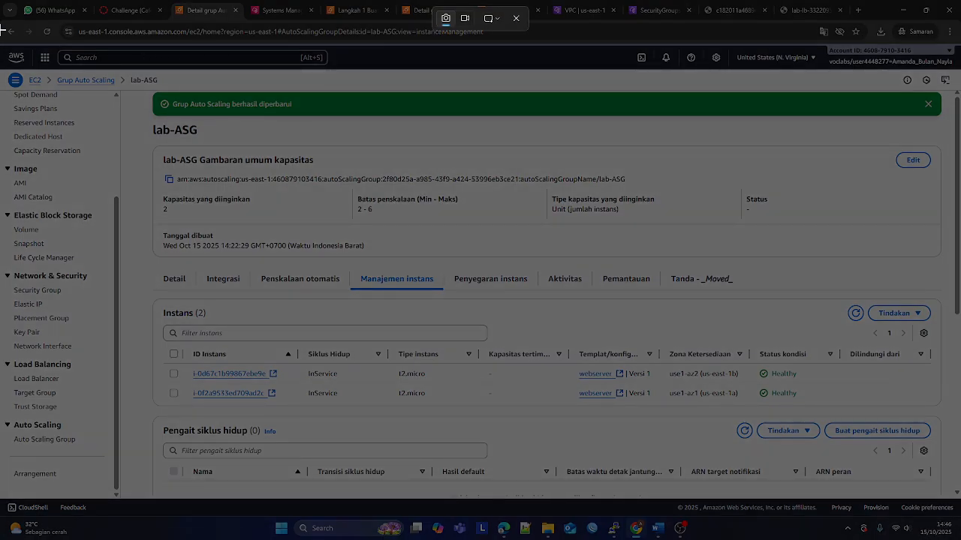
{"action": "left_click_drag", "start_coordinate": [1, 43], "coordinate": [952, 538]}
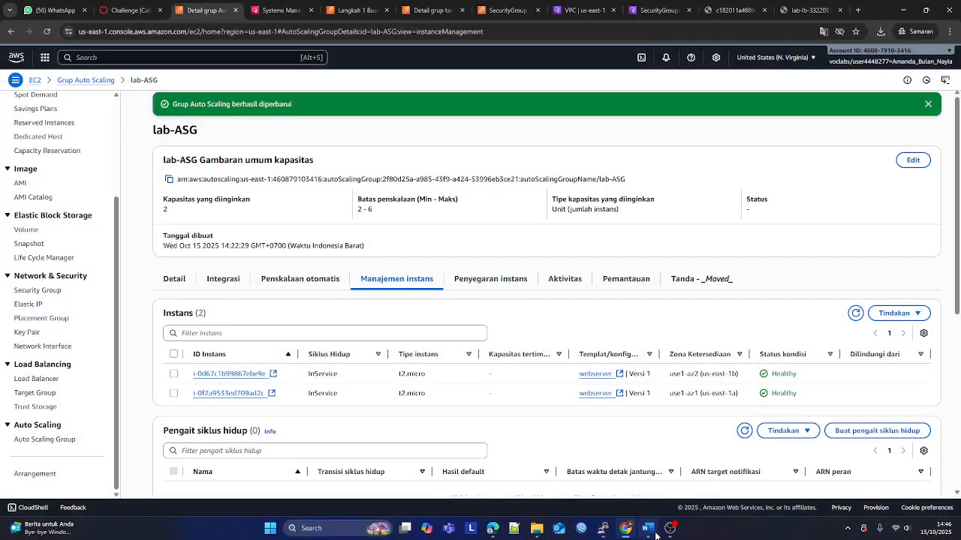
{"action": "left_click", "coordinate": [657, 527]}
{"action": "key", "text": "ctrl+v"}
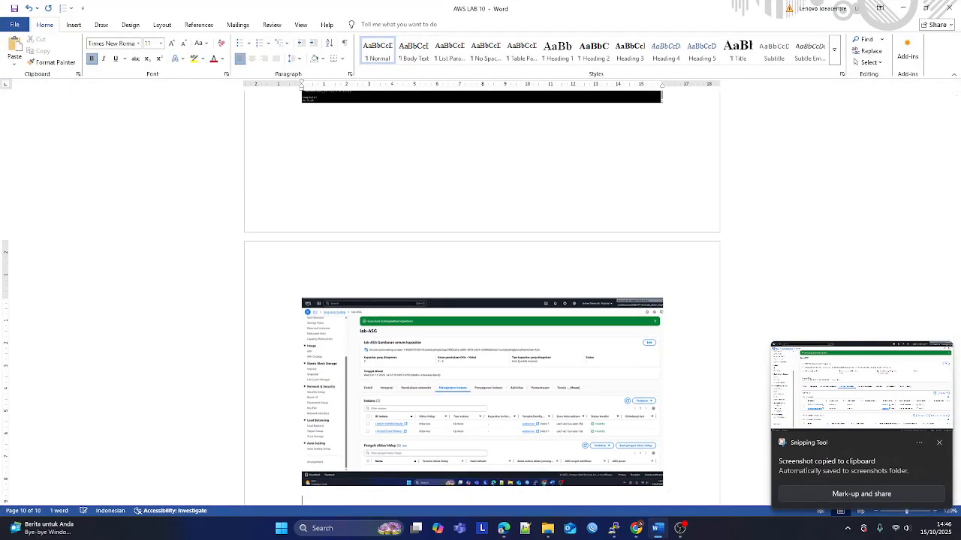
- Capture the running stress command's output in the Session Manager terminal and paste it above the lab-ASG screenshot in Word
{"action": "left_click", "coordinate": [635, 528]}
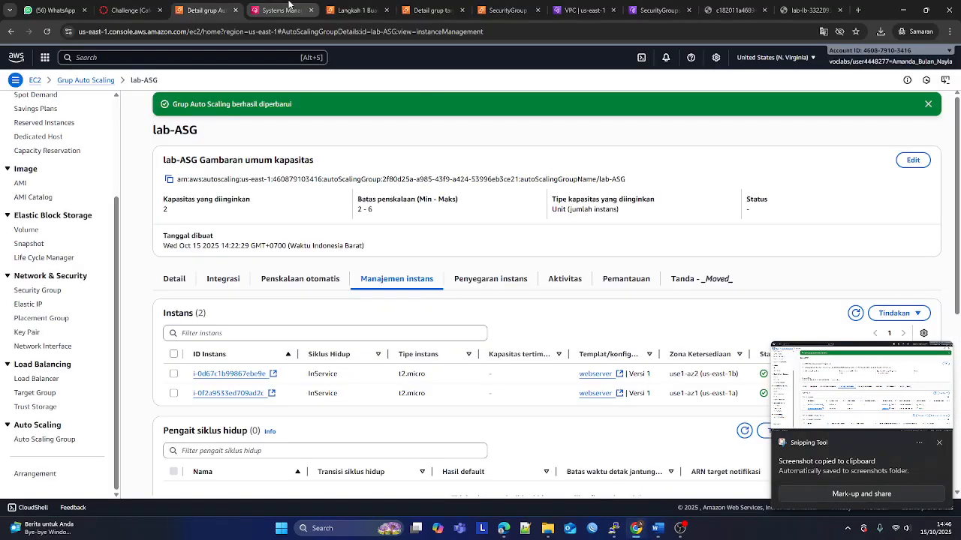
{"action": "left_click", "coordinate": [282, 10]}
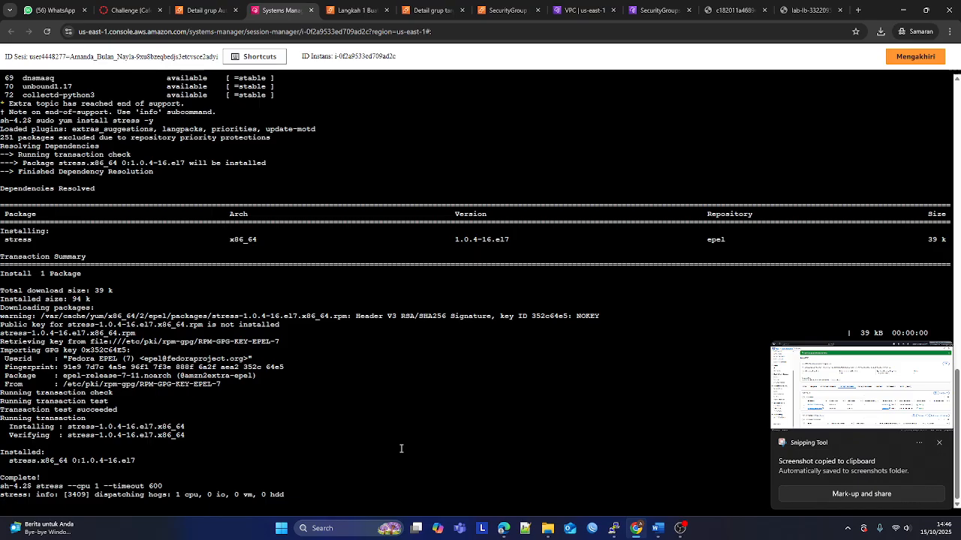
{"action": "key", "text": "super+shift+s"}
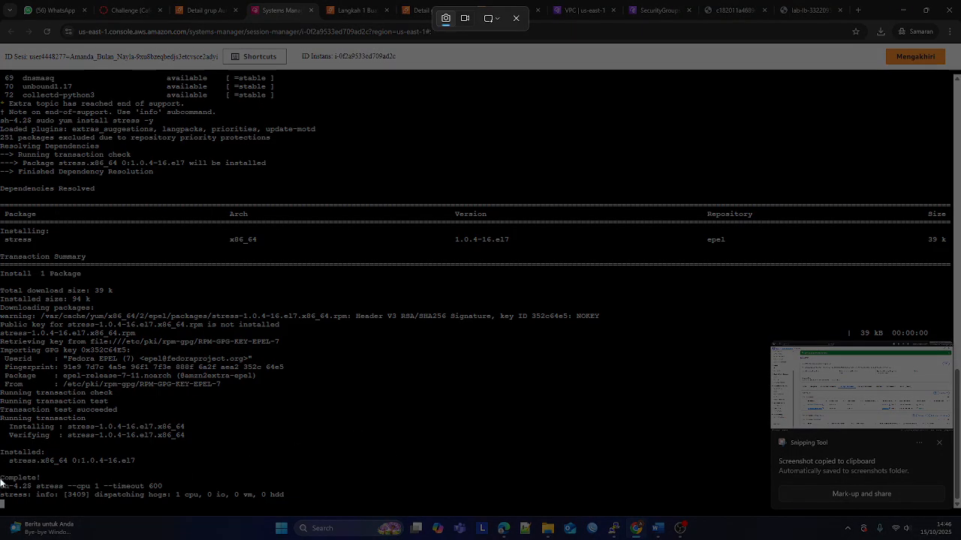
{"action": "left_click_drag", "start_coordinate": [1, 478], "coordinate": [470, 518]}
{"action": "left_click", "coordinate": [658, 527]}
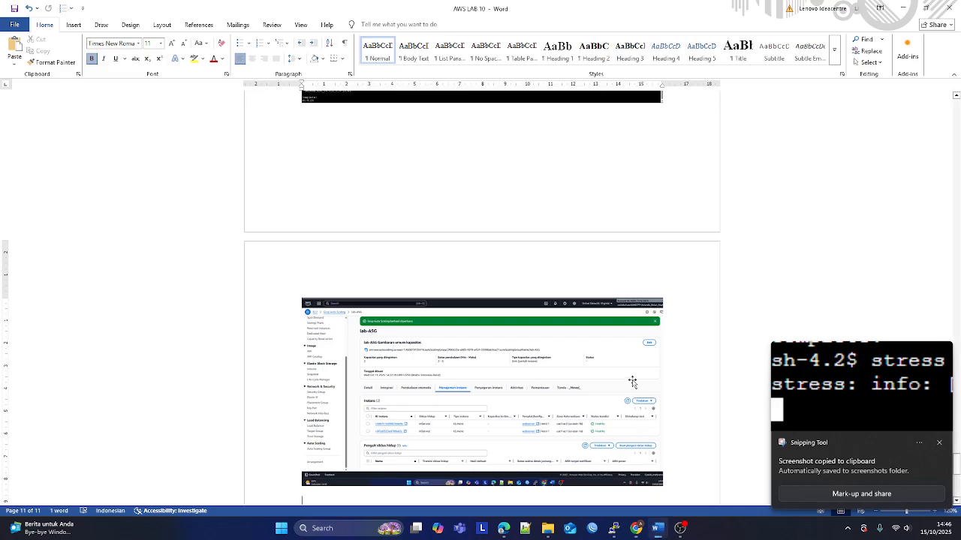
{"action": "left_click", "coordinate": [633, 383]}
{"action": "left_click", "coordinate": [589, 156]}
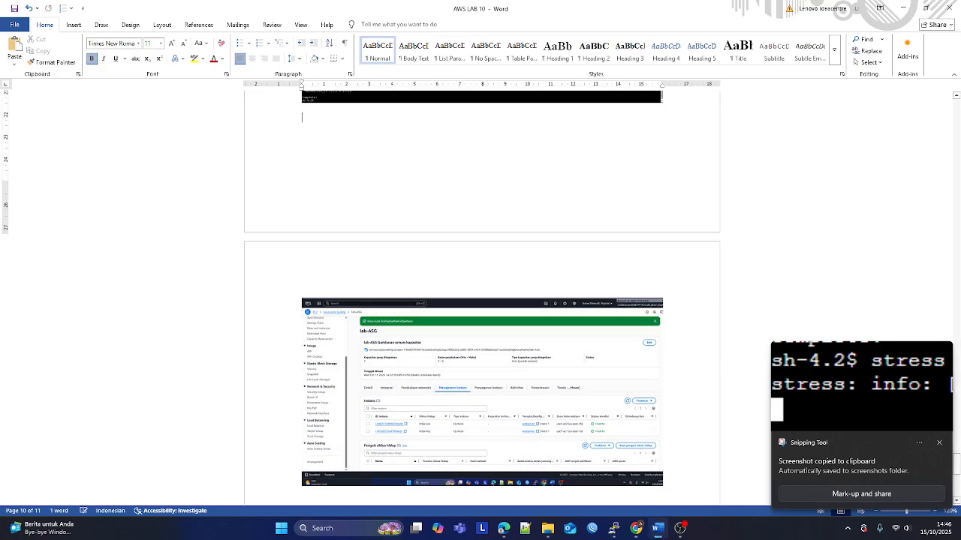
{"action": "key", "text": "ctrl+v"}
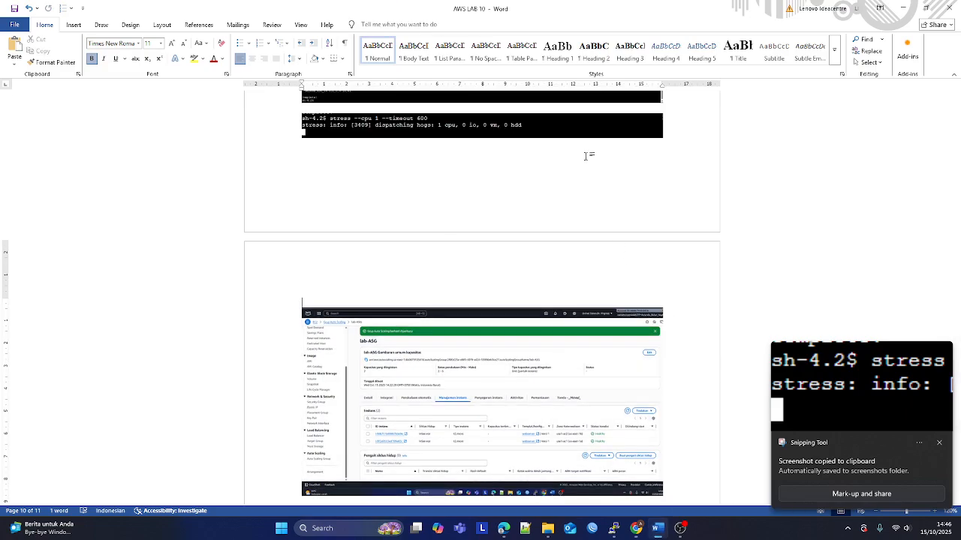
- Return to Chrome and open the monitoring graphs of instance i-0f2a9533ed709ad2c from the lab-ASG instance list to examine its CPU utilization
{"action": "left_click", "coordinate": [635, 529]}
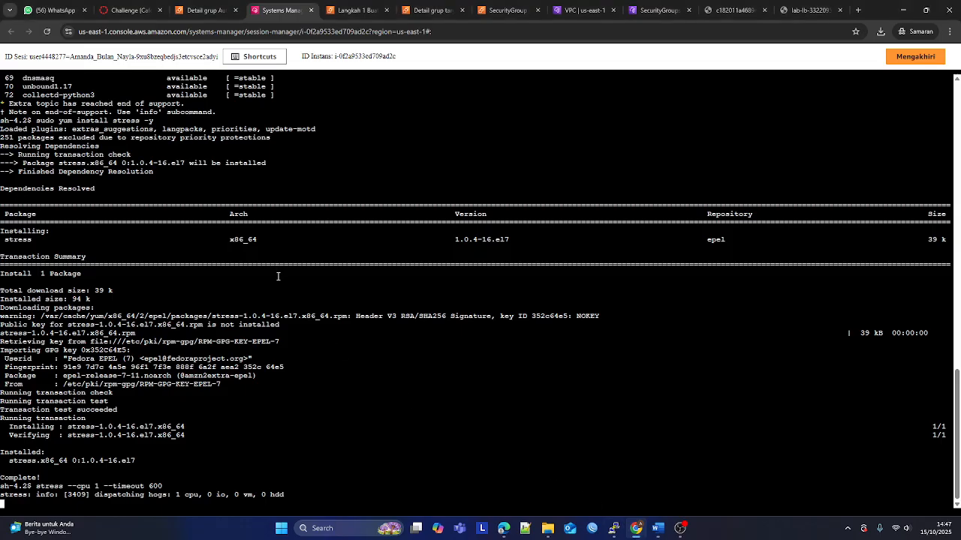
{"action": "left_click", "coordinate": [129, 9]}
{"action": "left_click", "coordinate": [189, 8]}
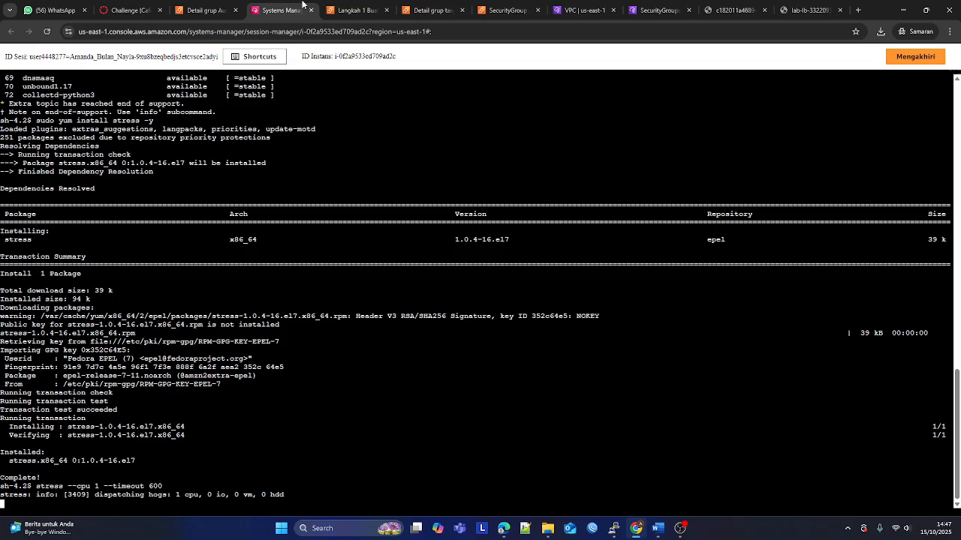
{"action": "left_click", "coordinate": [278, 10]}
{"action": "left_click", "coordinate": [202, 10]}
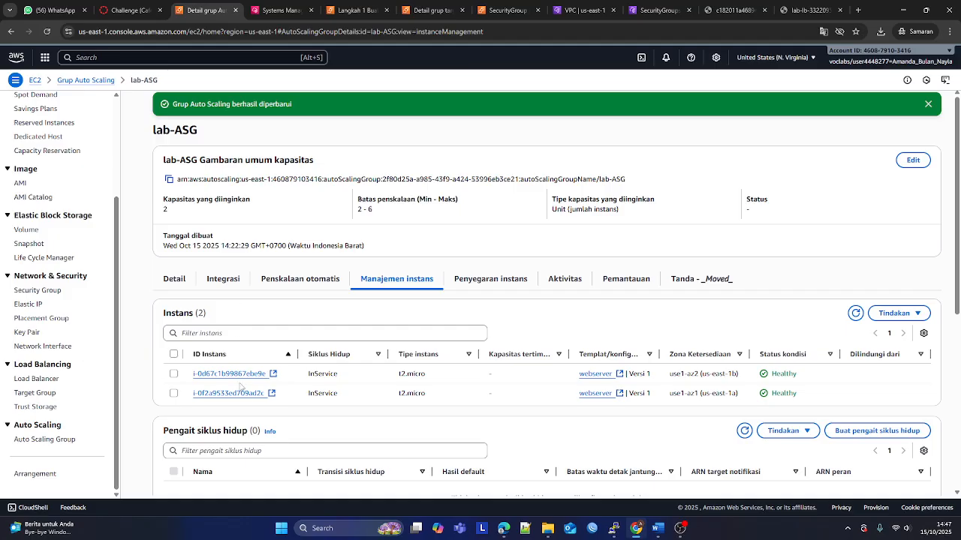
{"action": "left_click", "coordinate": [237, 395]}
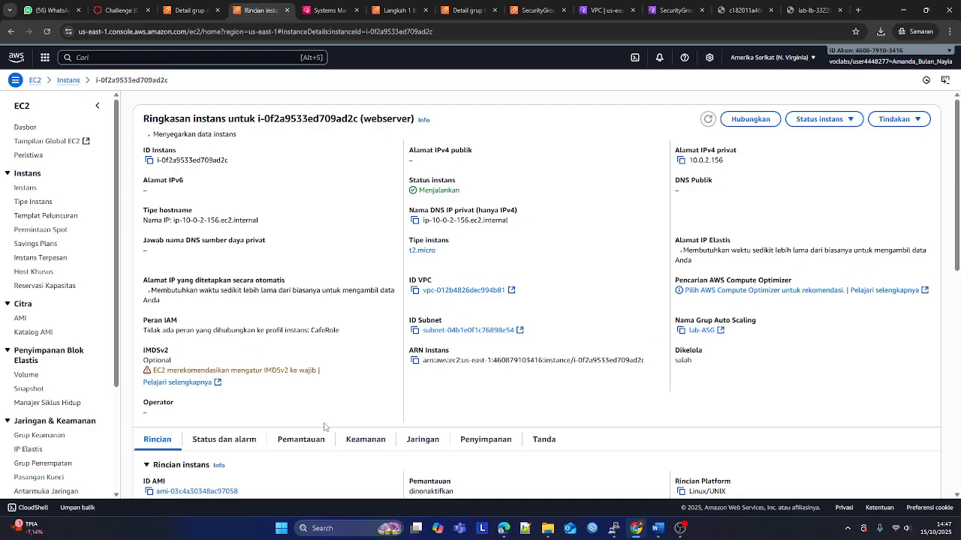
{"action": "left_click", "coordinate": [304, 422]}
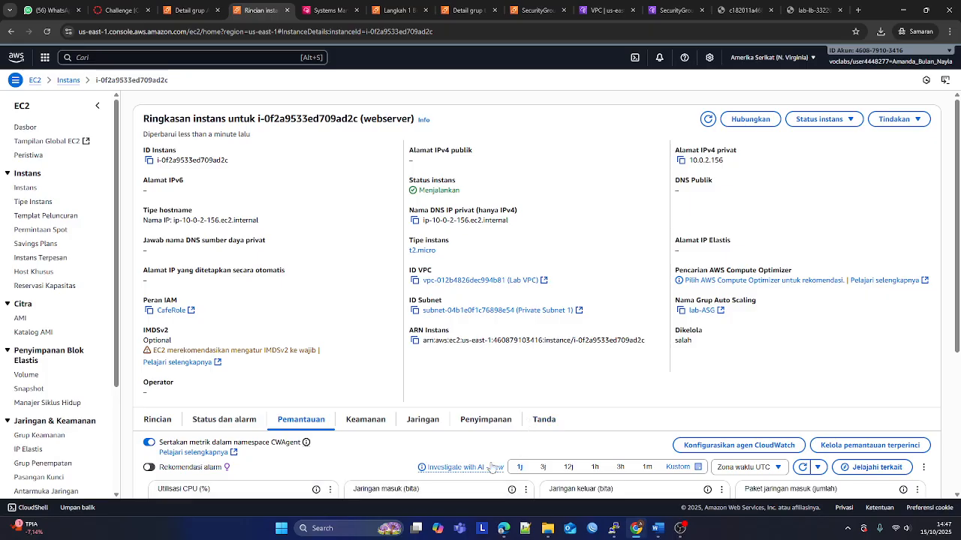
{"action": "scroll", "coordinate": [529, 409], "scroll_direction": "down", "scroll_amount": 2}
{"action": "scroll", "coordinate": [494, 465], "scroll_direction": "down", "scroll_amount": 1}
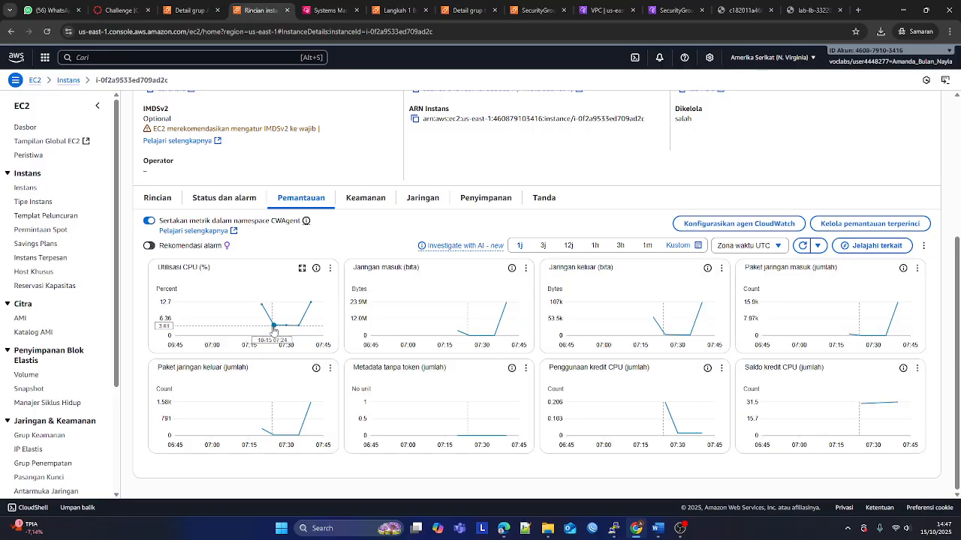
{"action": "mouse_move", "coordinate": [287, 324]}
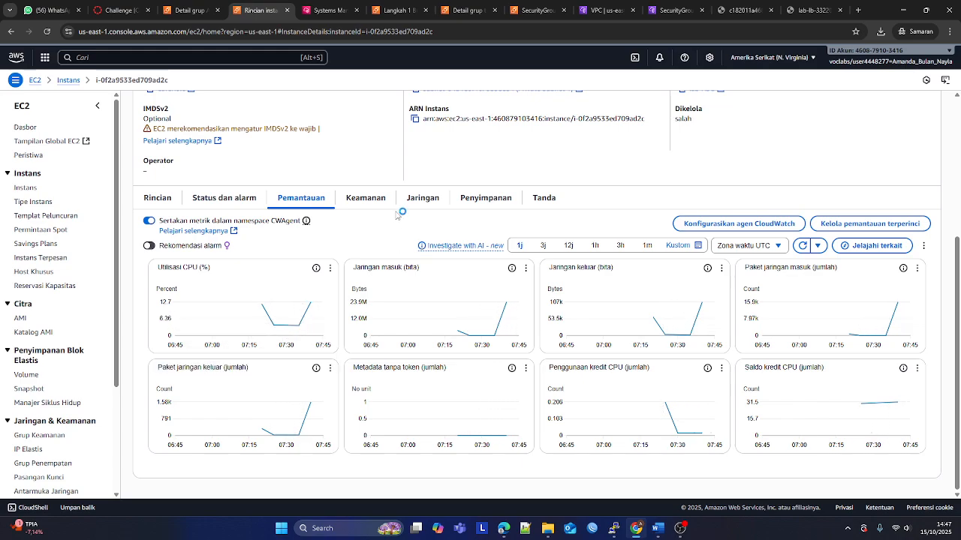
- Capture a screenshot of the instance's monitoring graphs and switch to the AWS LAB 10 Word document
{"action": "key", "text": "super+shift+s"}
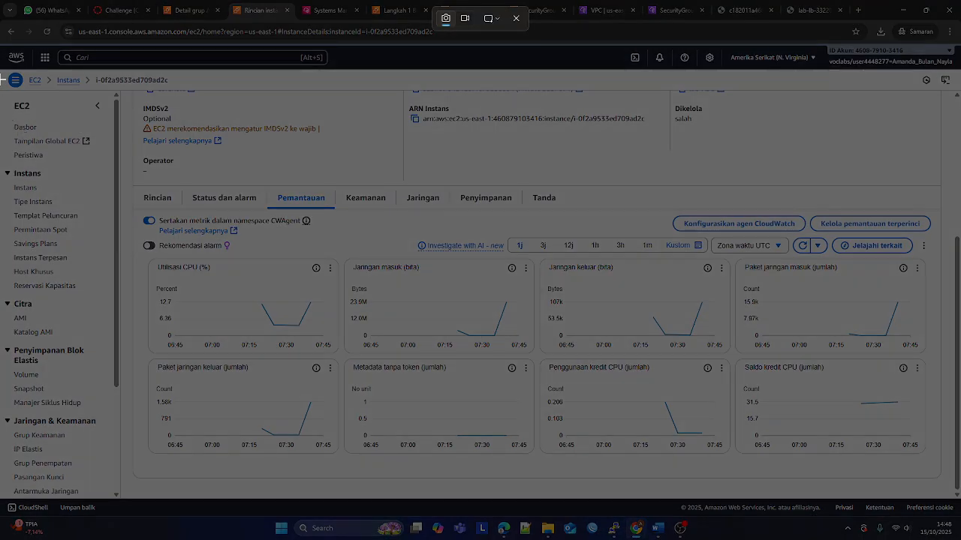
{"action": "left_click_drag", "start_coordinate": [1, 66], "coordinate": [960, 473]}
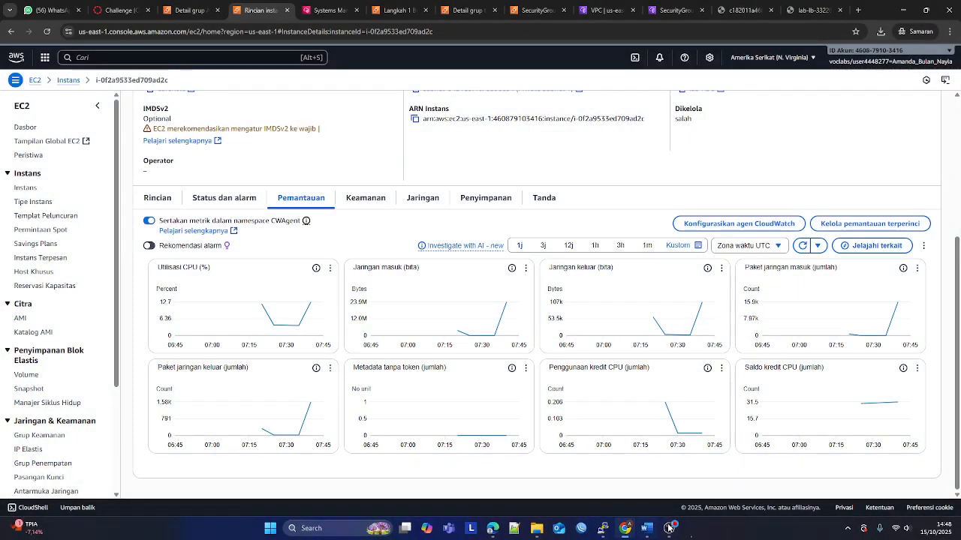
{"action": "left_click", "coordinate": [658, 528]}
{"action": "scroll", "coordinate": [552, 466], "scroll_direction": "down", "scroll_amount": 3}
{"action": "key", "text": "ctrl+v"}
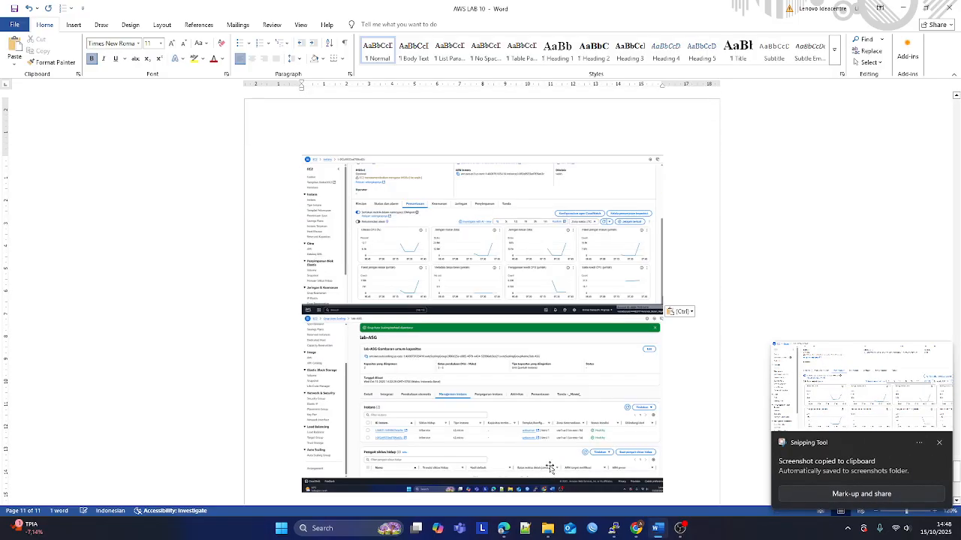
{"action": "scroll", "coordinate": [647, 441], "scroll_direction": "down", "scroll_amount": 2}
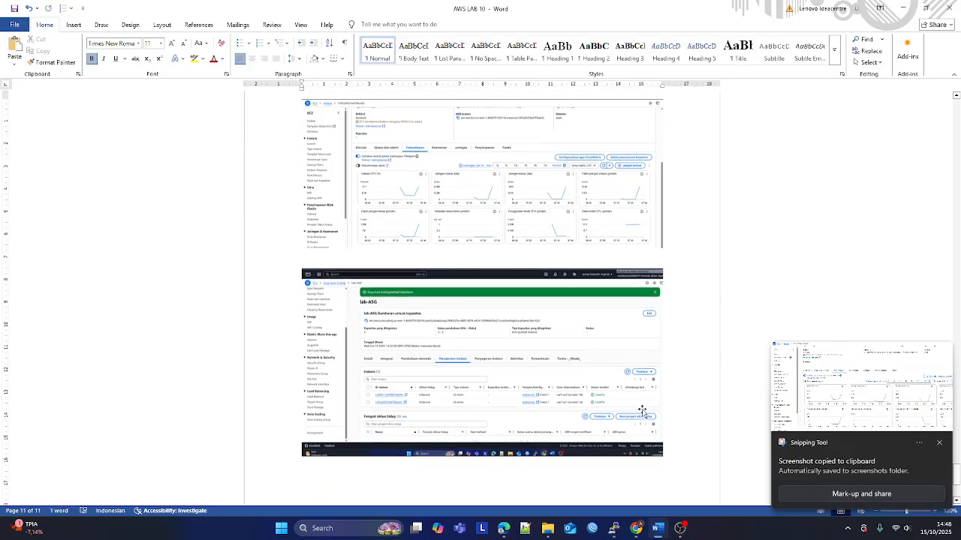
{"action": "scroll", "coordinate": [342, 454], "scroll_direction": "down", "scroll_amount": 5}
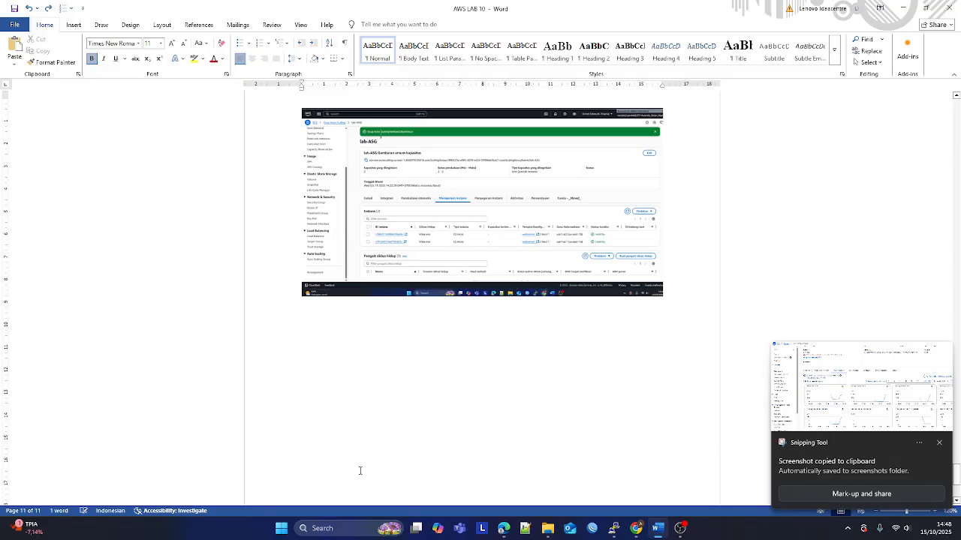
- Paste the monitoring graphs screenshot below the lab-ASG screenshot and add a new line after it
{"action": "left_click", "coordinate": [355, 415]}
{"action": "key", "text": "ctrl+v"}
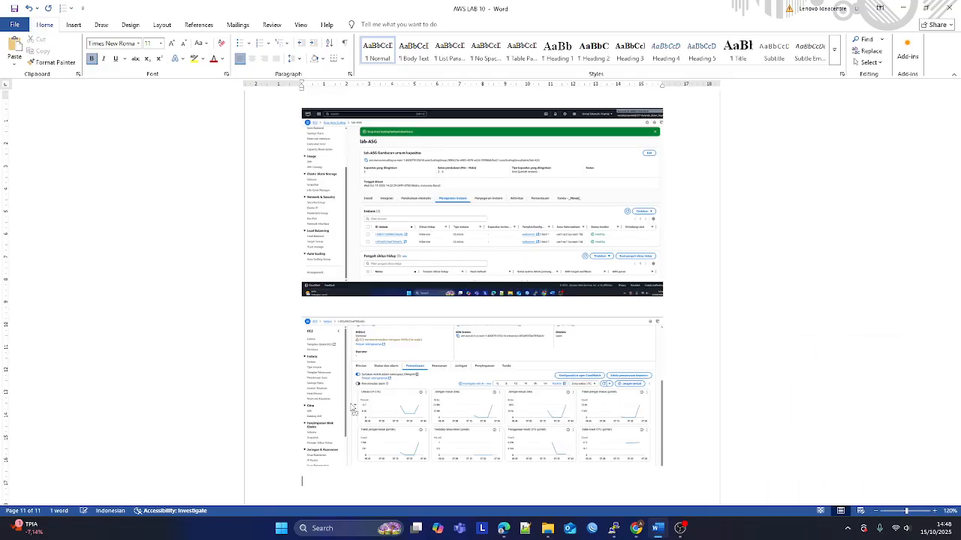
{"action": "key", "text": "Return"}
- Return to Chrome, search the AWS console for "cloudwatch", and open CloudWatch in a new browser tab
{"action": "left_click", "coordinate": [635, 528]}
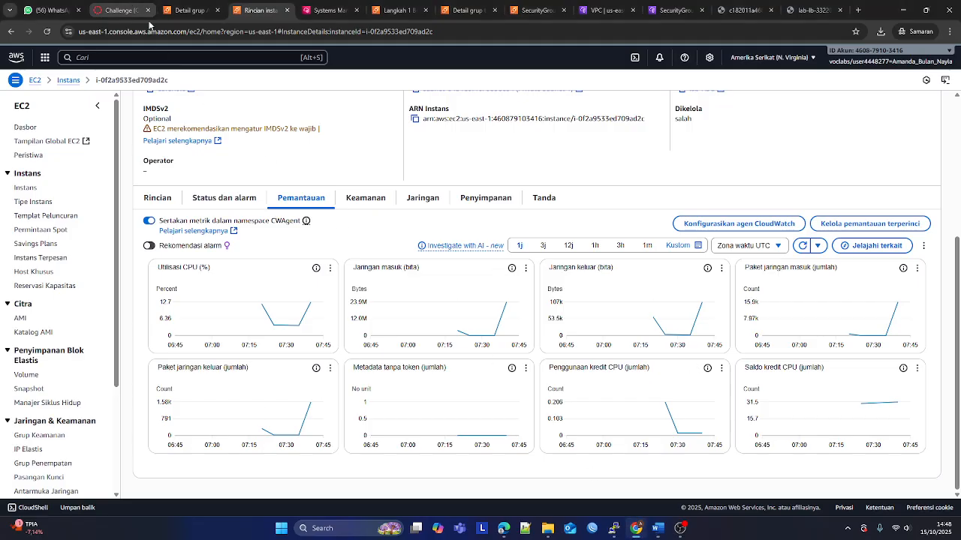
{"action": "left_click", "coordinate": [162, 62]}
{"action": "type", "text": "cl"}
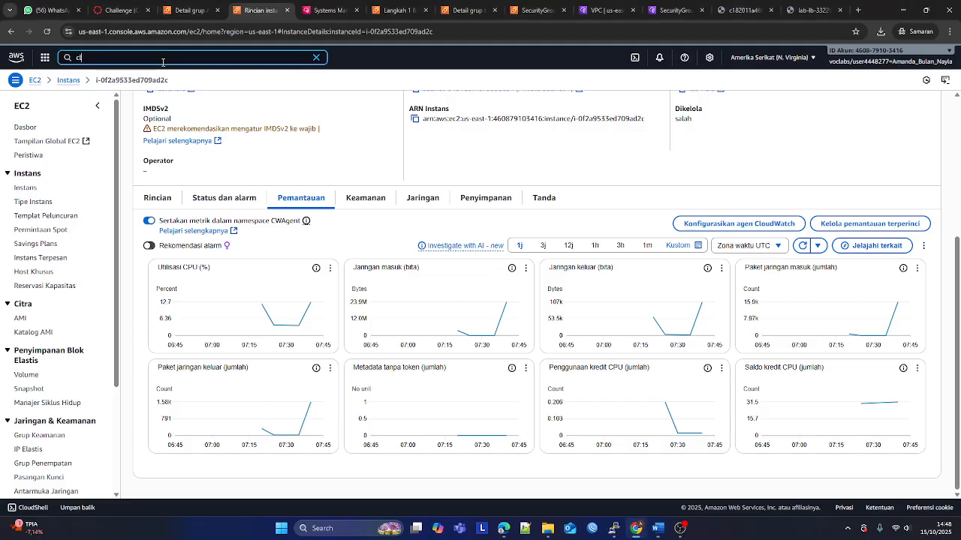
{"action": "type", "text": "oudwatch"}
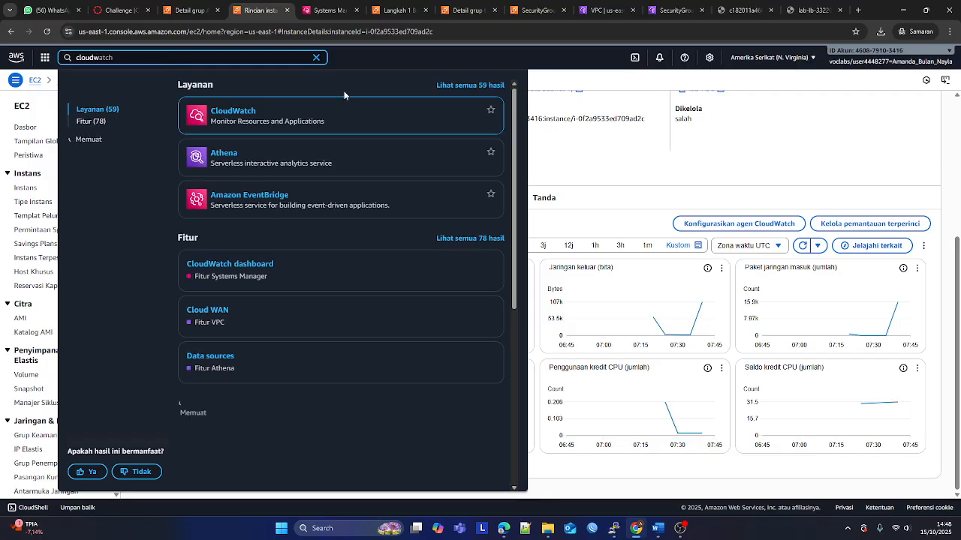
{"action": "right_click", "coordinate": [231, 117]}
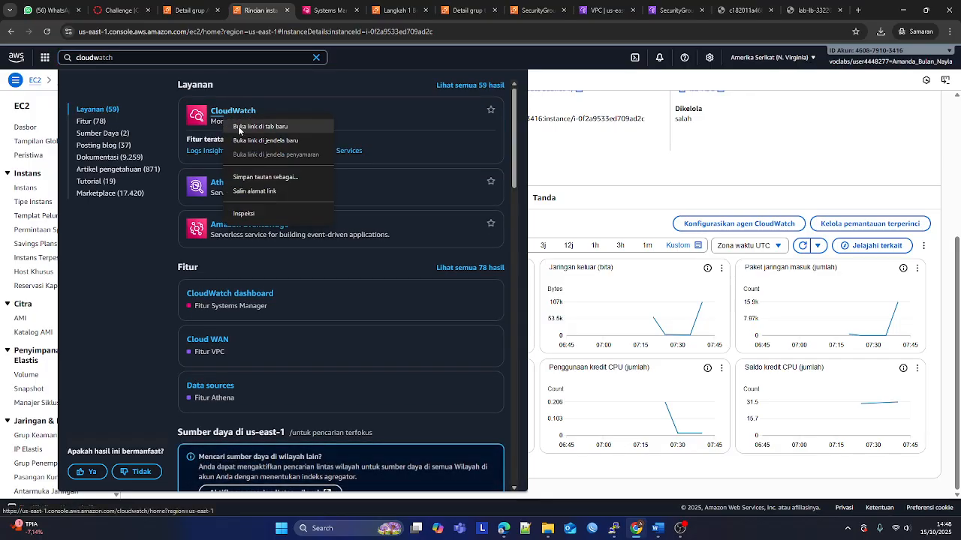
{"action": "left_click", "coordinate": [248, 126]}
{"action": "left_click", "coordinate": [294, 10]}
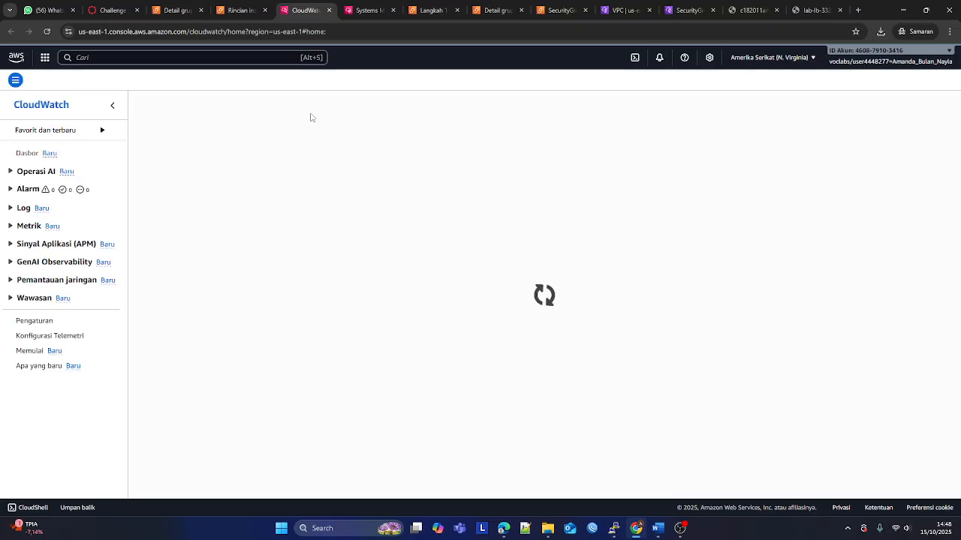
- Show all alarms in CloudWatch and capture a screenshot of the alarm list
{"action": "left_click", "coordinate": [29, 189]}
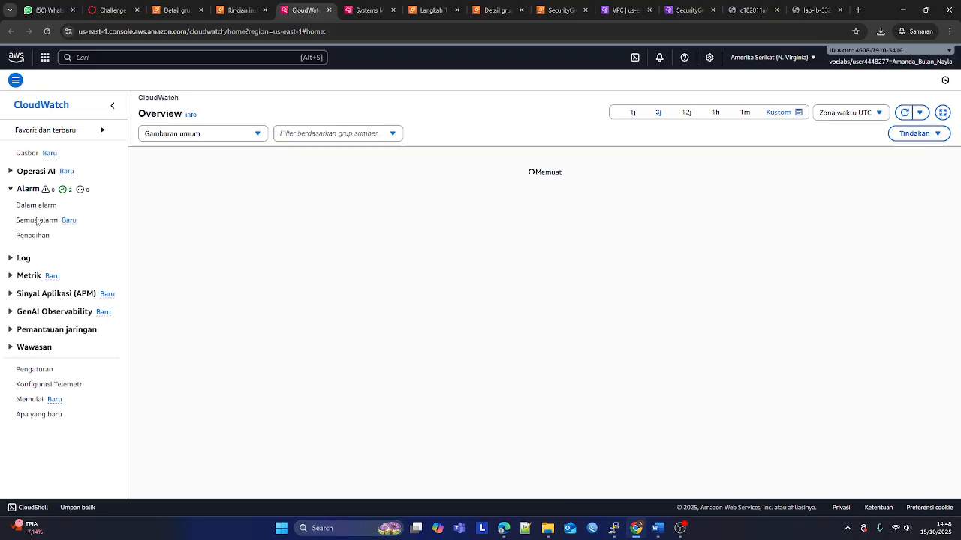
{"action": "left_click", "coordinate": [34, 221]}
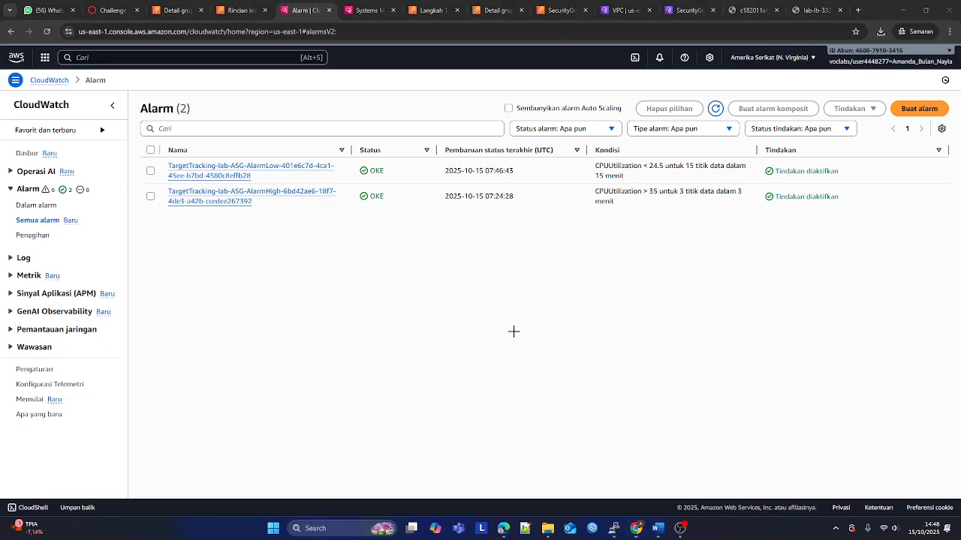
{"action": "key", "text": "super+shift+s"}
{"action": "left_click_drag", "start_coordinate": [0, 43], "coordinate": [960, 499]}
- Switch to the AWS LAB 10 Word document and paste the alarm list screenshot below the monitoring graphs
{"action": "left_click", "coordinate": [657, 527]}
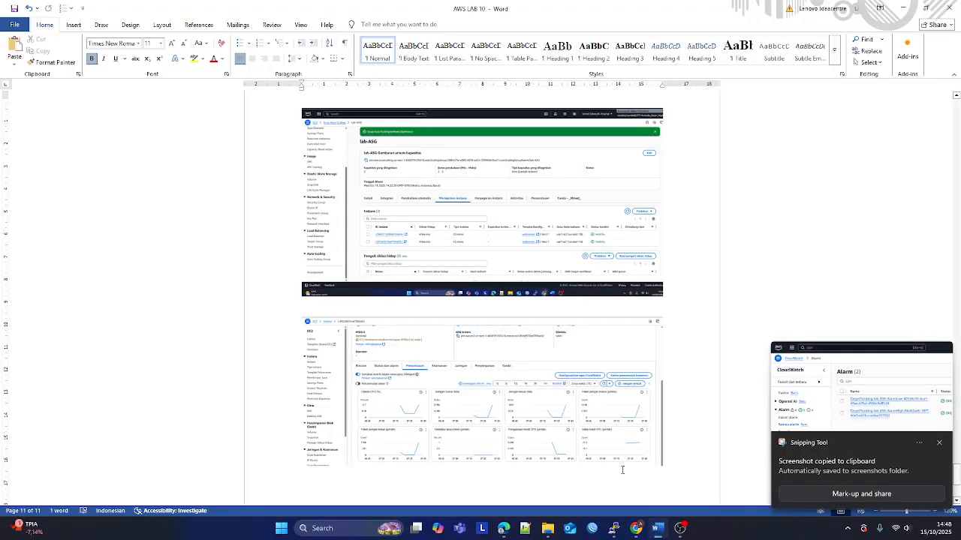
{"action": "key", "text": "ctrl+v"}
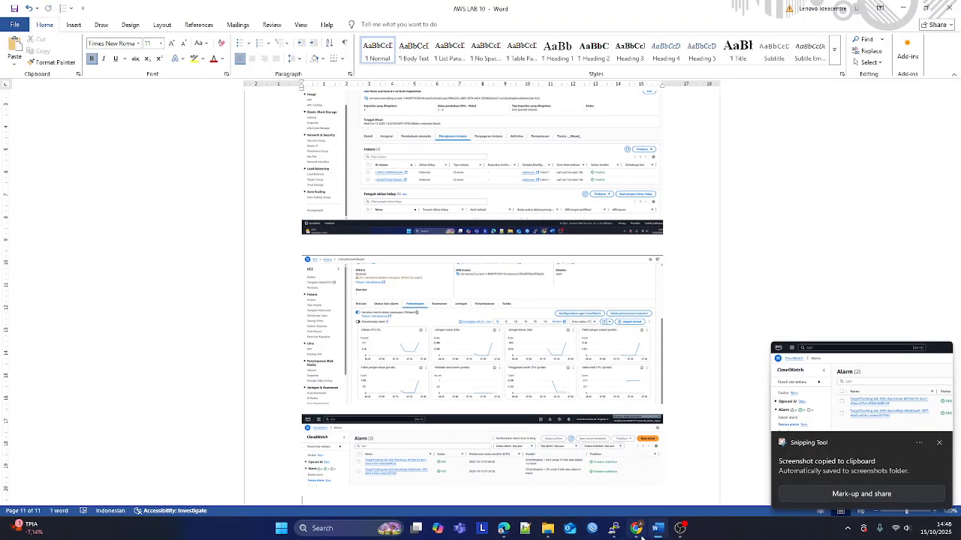
- Return to Chrome, open the TargetTracking-lab-ASG-AlarmLow alarm, and examine the state changes in its CPUUtilization timeline
{"action": "left_click", "coordinate": [638, 529]}
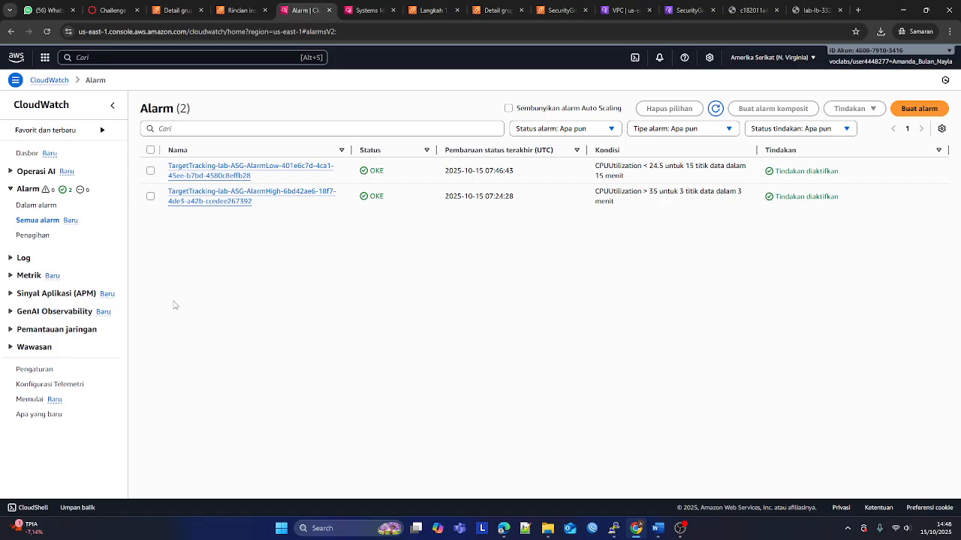
{"action": "left_click", "coordinate": [225, 176]}
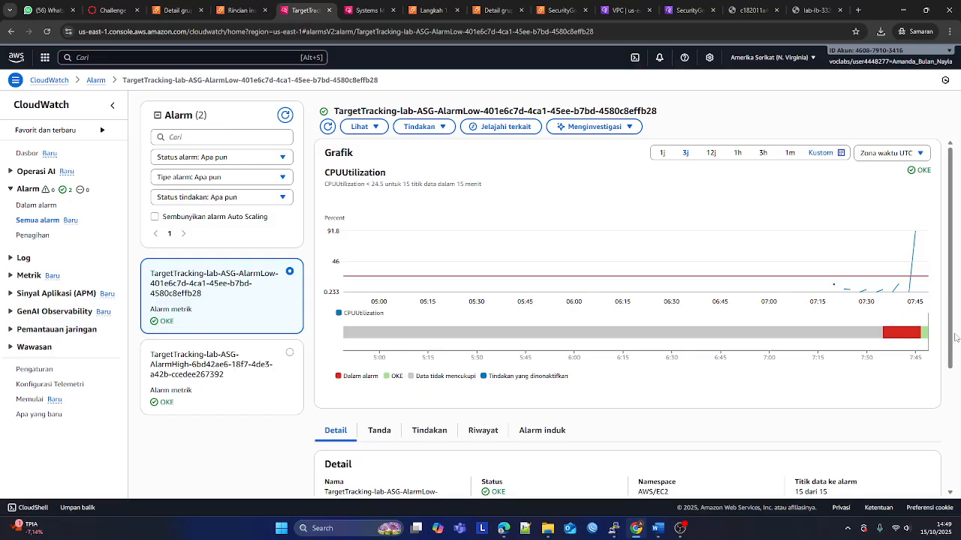
{"action": "mouse_move", "coordinate": [896, 342]}
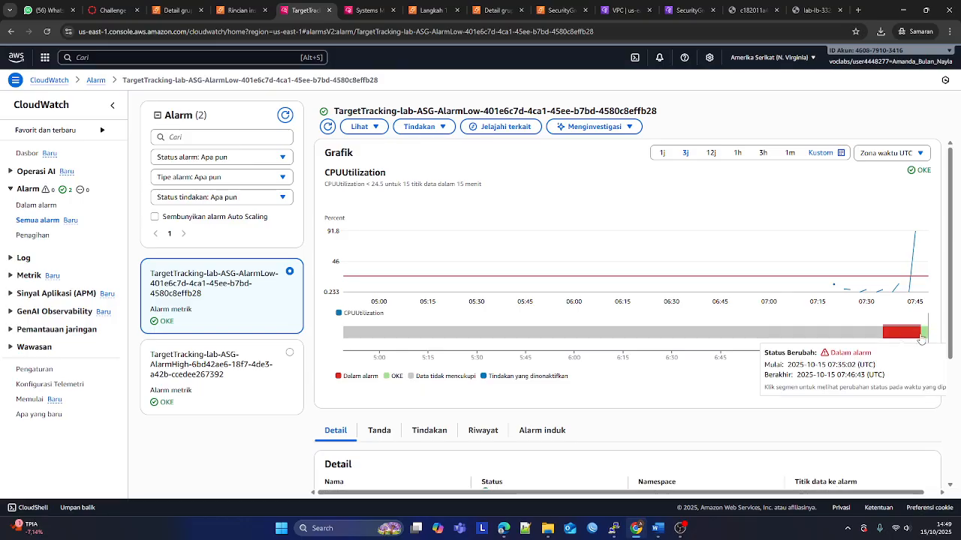
{"action": "mouse_move", "coordinate": [927, 338]}
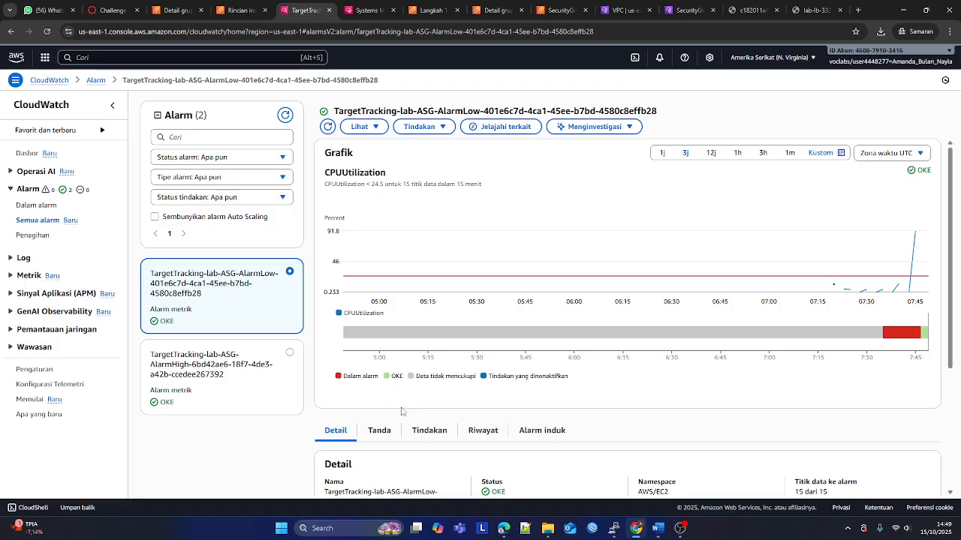
- Capture a screenshot of the AlarmLow alarm page and paste it below the alarm list screenshot in the Word document
{"action": "key", "text": "super+shift+s"}
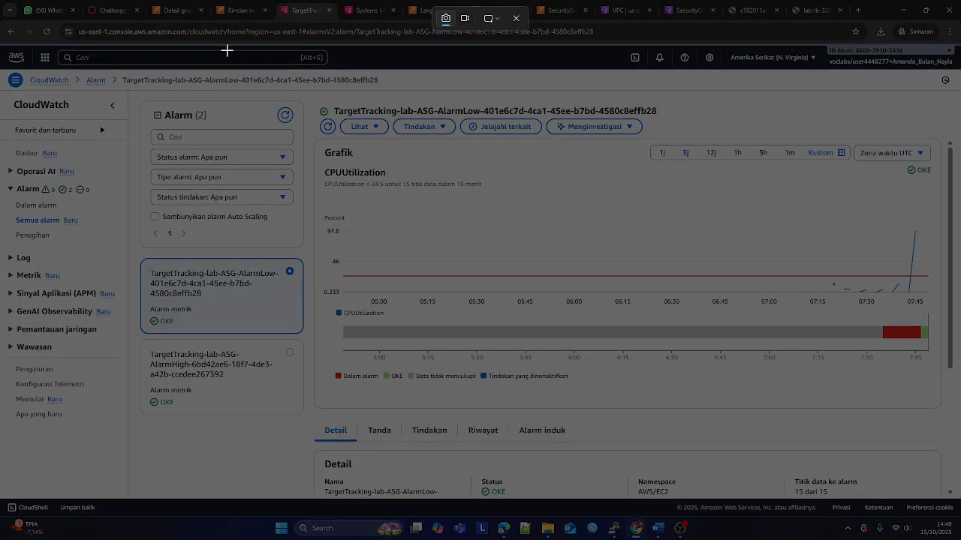
{"action": "left_click_drag", "start_coordinate": [2, 42], "coordinate": [960, 539]}
{"action": "left_click", "coordinate": [657, 528]}
{"action": "scroll", "coordinate": [653, 501], "scroll_direction": "down", "scroll_amount": 10}
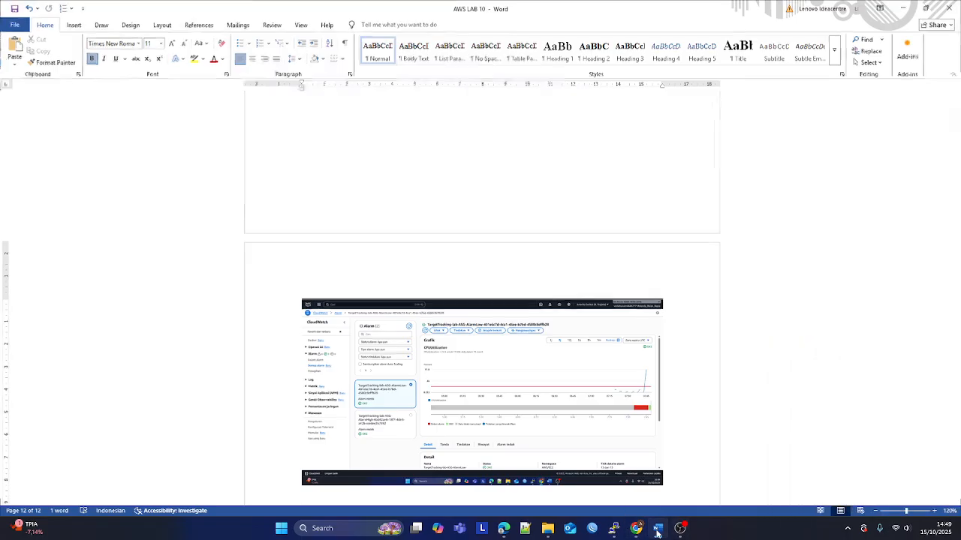
- Return to Chrome and read the Challenge (Café) lab instructions on verifying new instances, submitting the work and ending the lab
{"action": "left_click", "coordinate": [657, 531]}
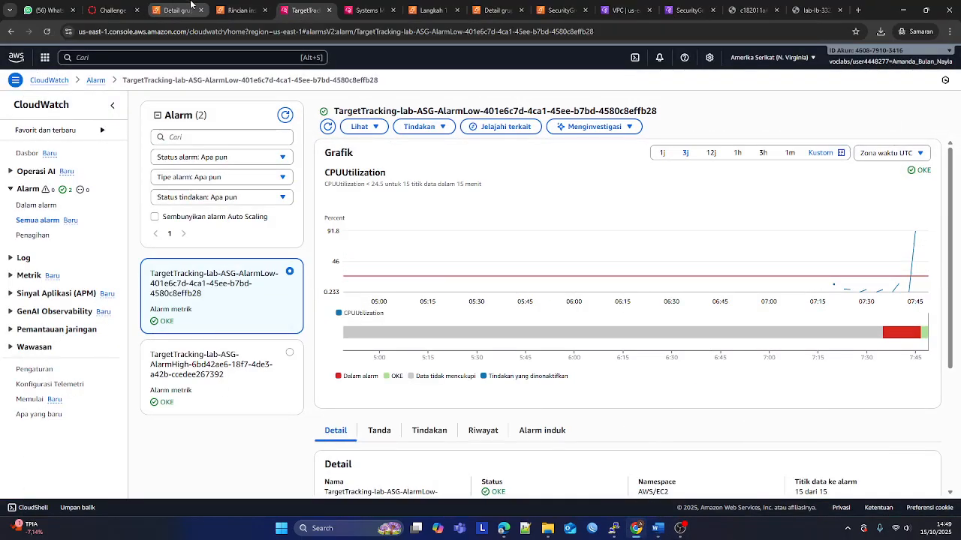
{"action": "left_click", "coordinate": [235, 10]}
{"action": "left_click", "coordinate": [113, 10]}
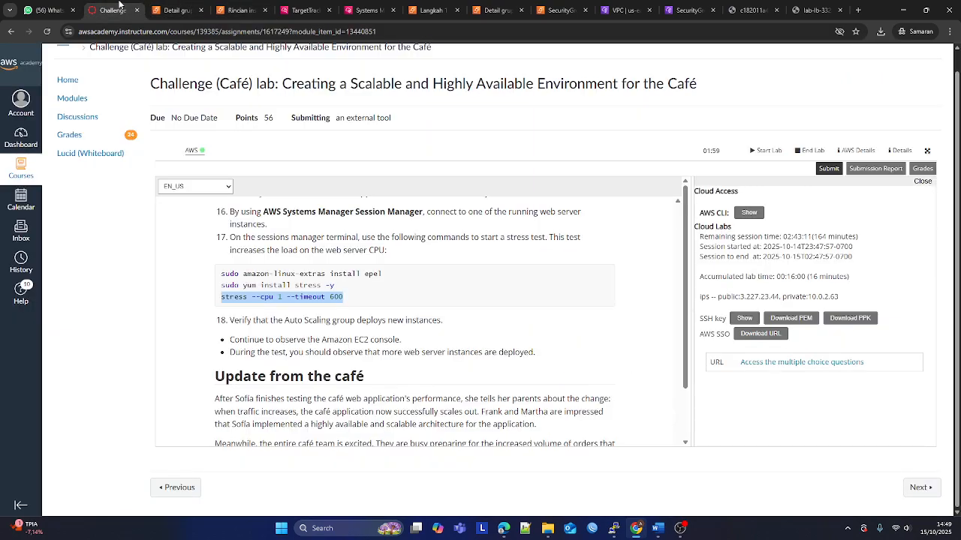
{"action": "scroll", "coordinate": [482, 369], "scroll_direction": "down", "scroll_amount": 3}
{"action": "scroll", "coordinate": [497, 336], "scroll_direction": "up", "scroll_amount": 2}
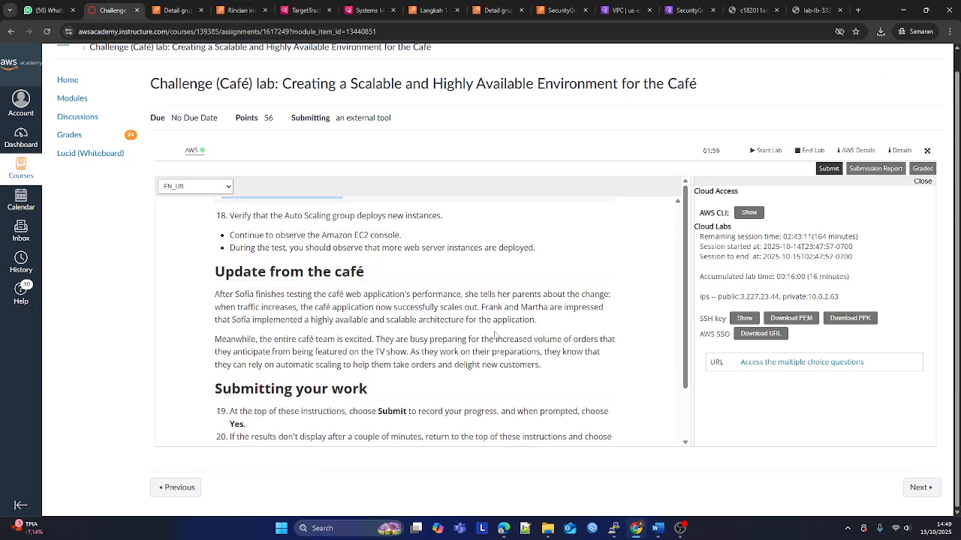
{"action": "scroll", "coordinate": [493, 335], "scroll_direction": "down", "scroll_amount": 1}
{"action": "scroll", "coordinate": [578, 337], "scroll_direction": "down", "scroll_amount": 1}
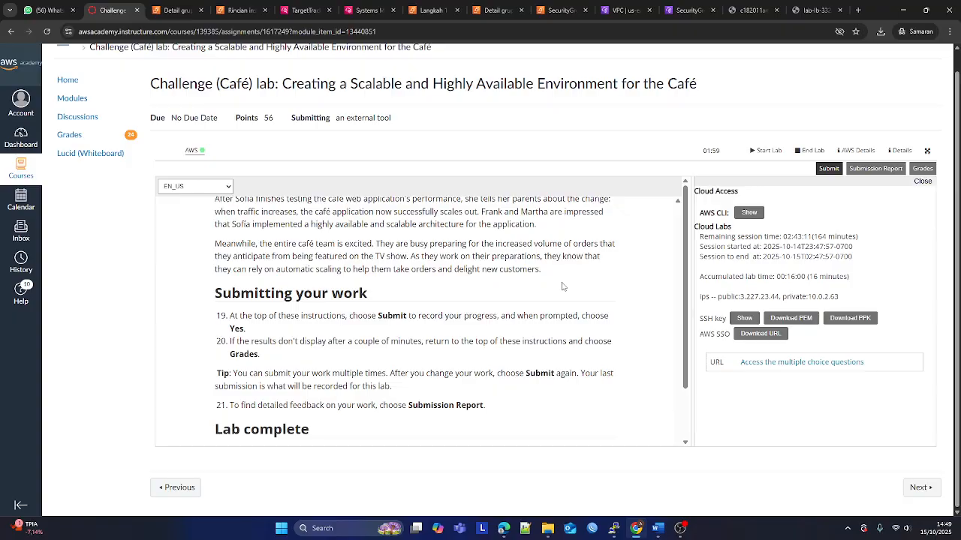
{"action": "scroll", "coordinate": [563, 286], "scroll_direction": "up", "scroll_amount": 3}
{"action": "scroll", "coordinate": [546, 341], "scroll_direction": "down", "scroll_amount": 2}
{"action": "scroll", "coordinate": [546, 341], "scroll_direction": "down", "scroll_amount": 2}
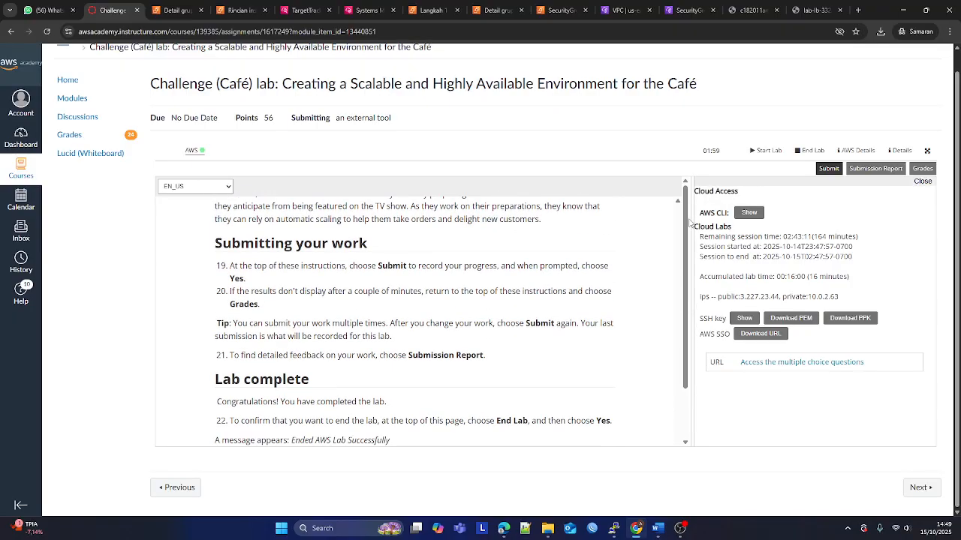
- Submit the Challenge (Café) lab work for grading and confirm the submission
{"action": "left_click", "coordinate": [827, 169]}
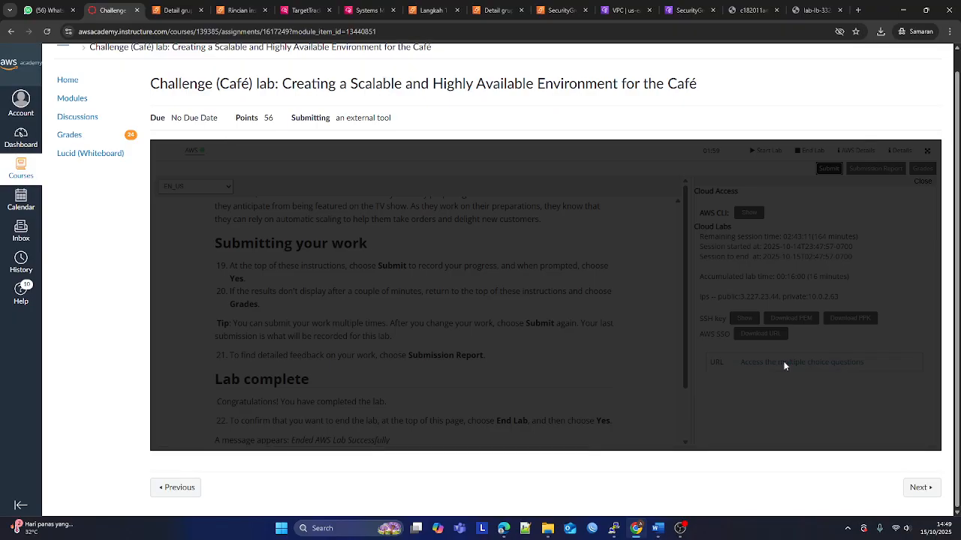
{"action": "left_click", "coordinate": [793, 215]}
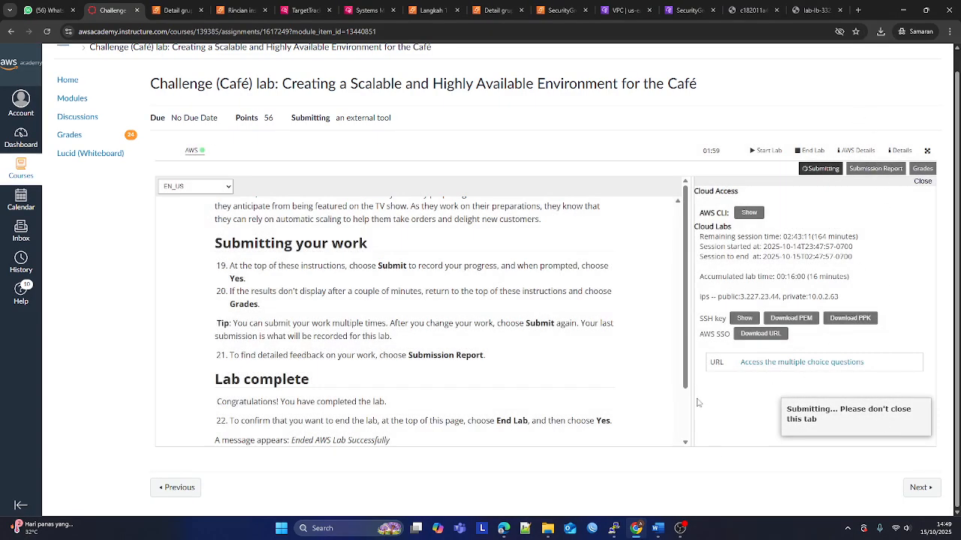
- Switch to the image of the "Debrief: High availability café lab" slide to read its questions
{"action": "left_click", "coordinate": [681, 528]}
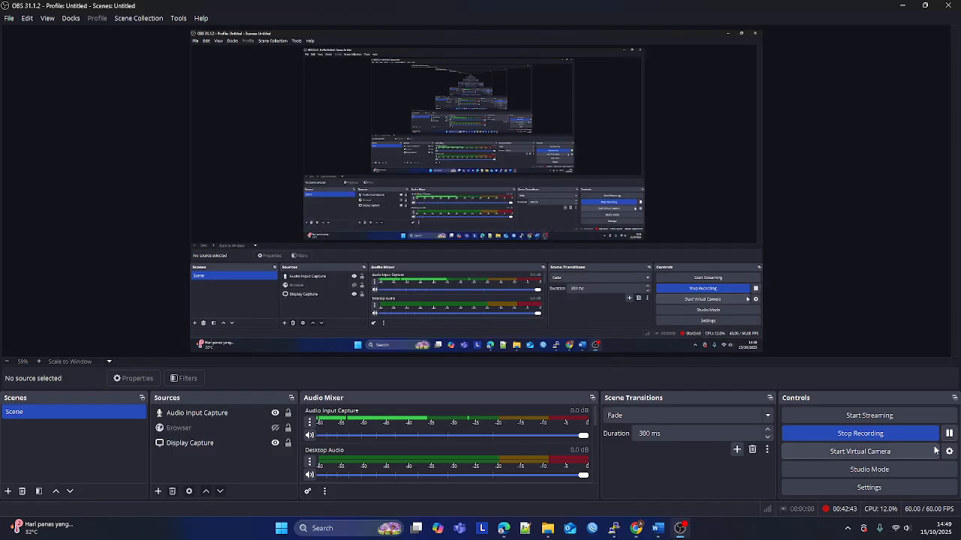
{"action": "left_click", "coordinate": [691, 528]}
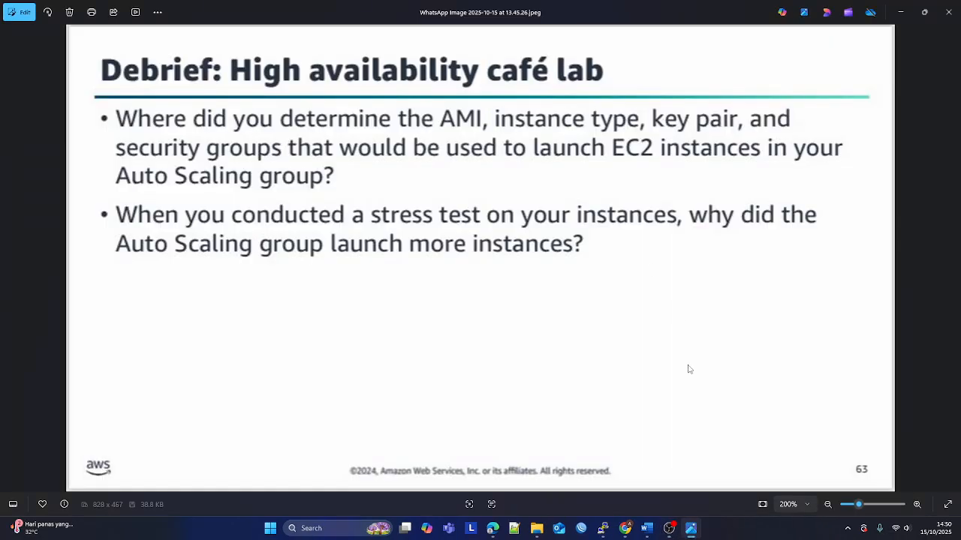